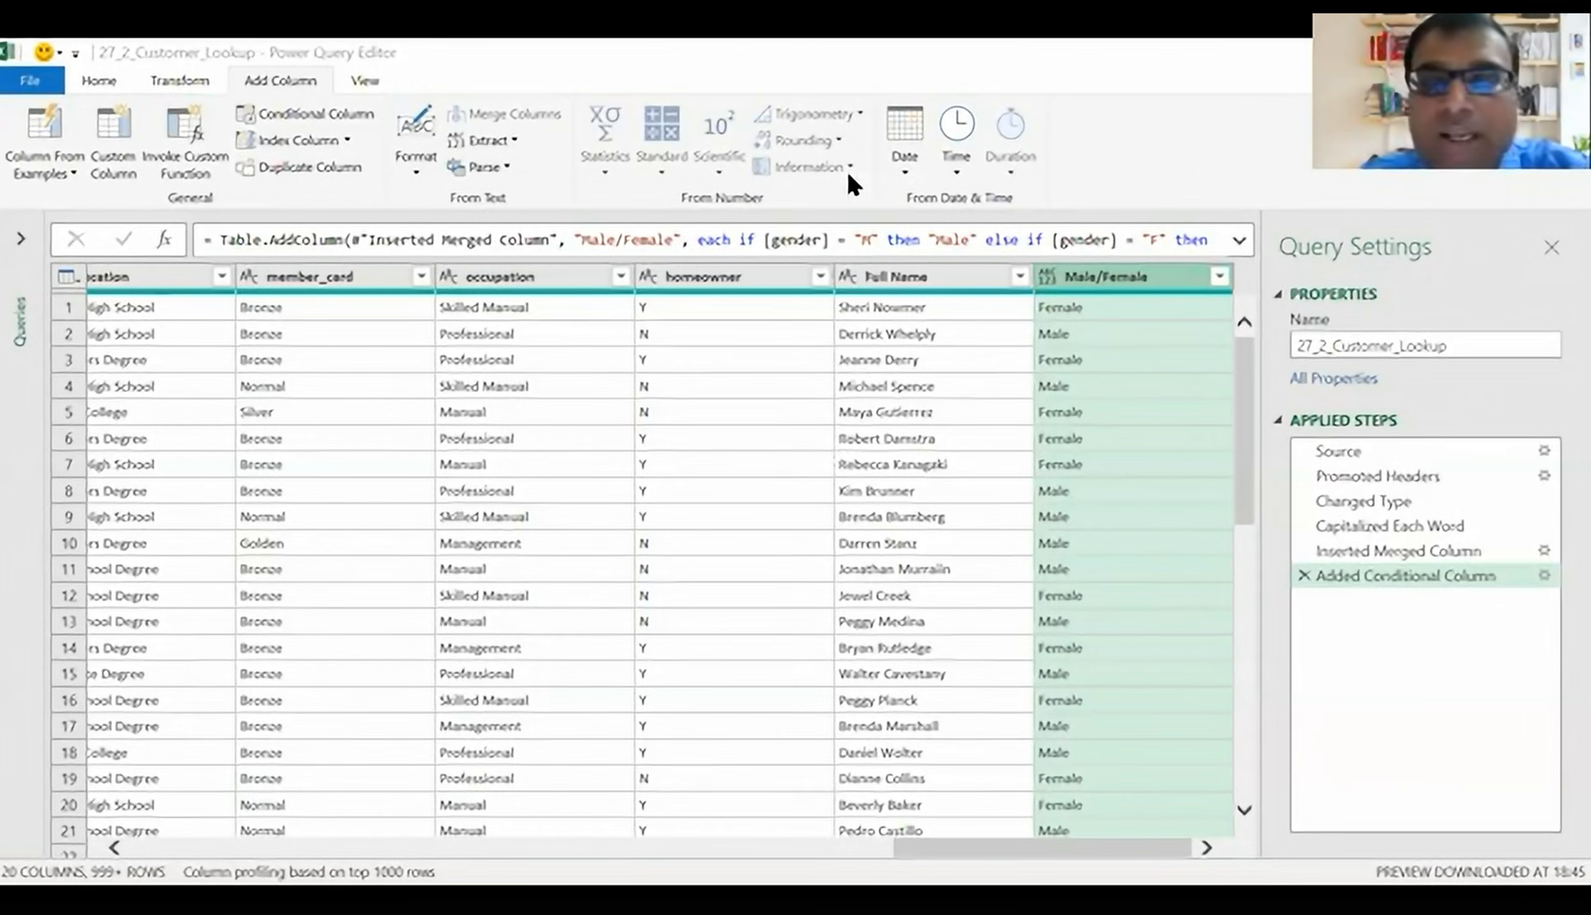
- Close the editor and load the customer lookup query as Only Create Connection, adding its data to the Data Model
left_click(100, 75)
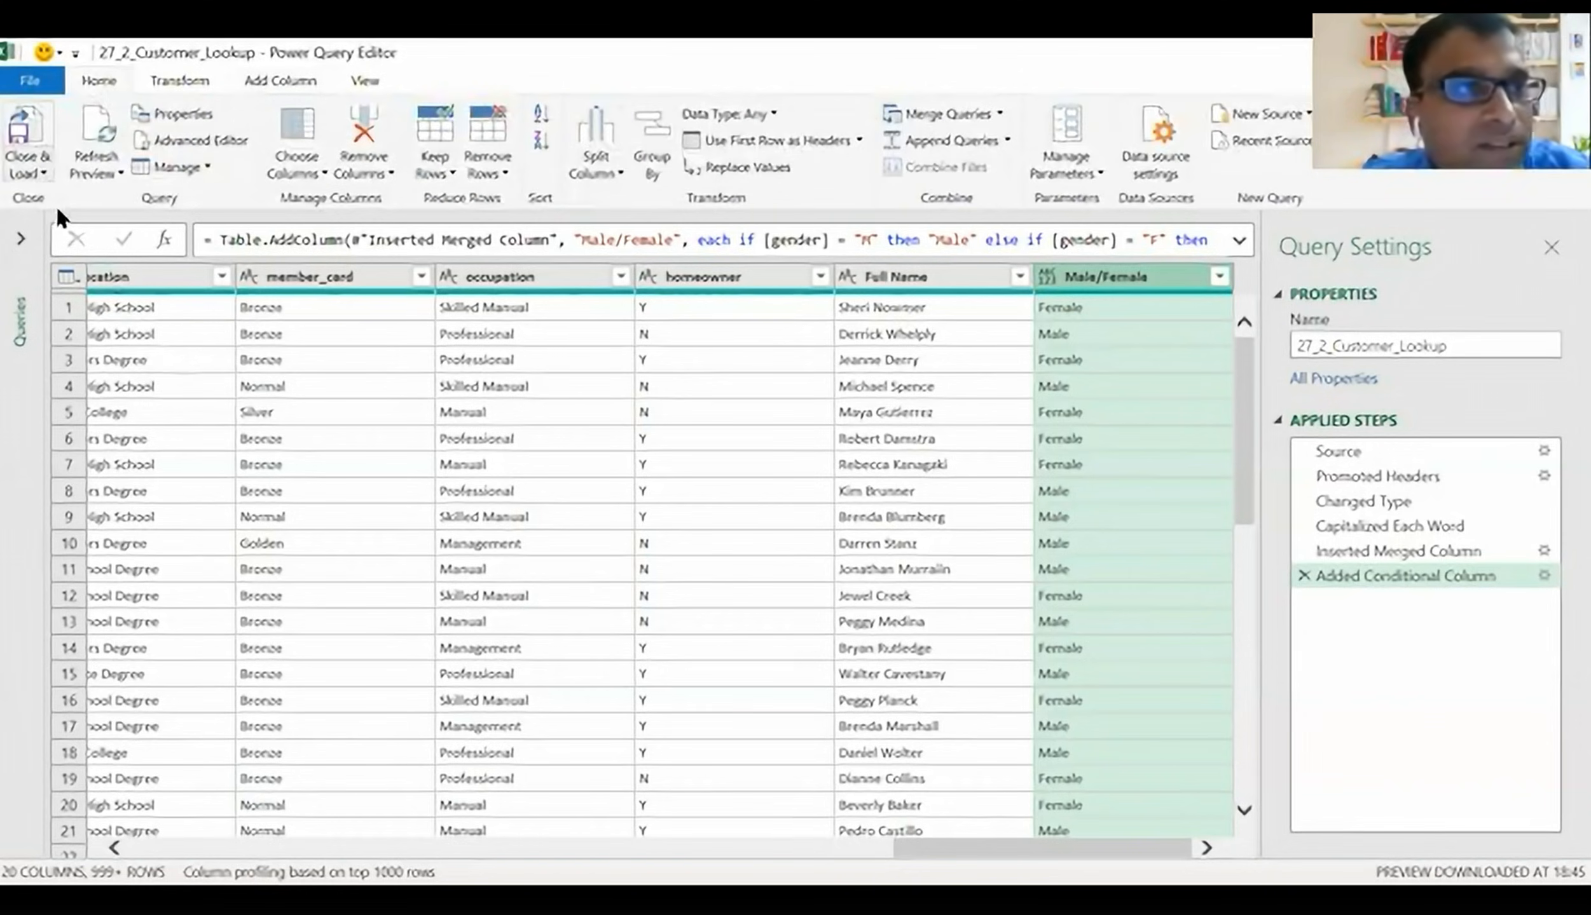
left_click(41, 172)
left_click(68, 227)
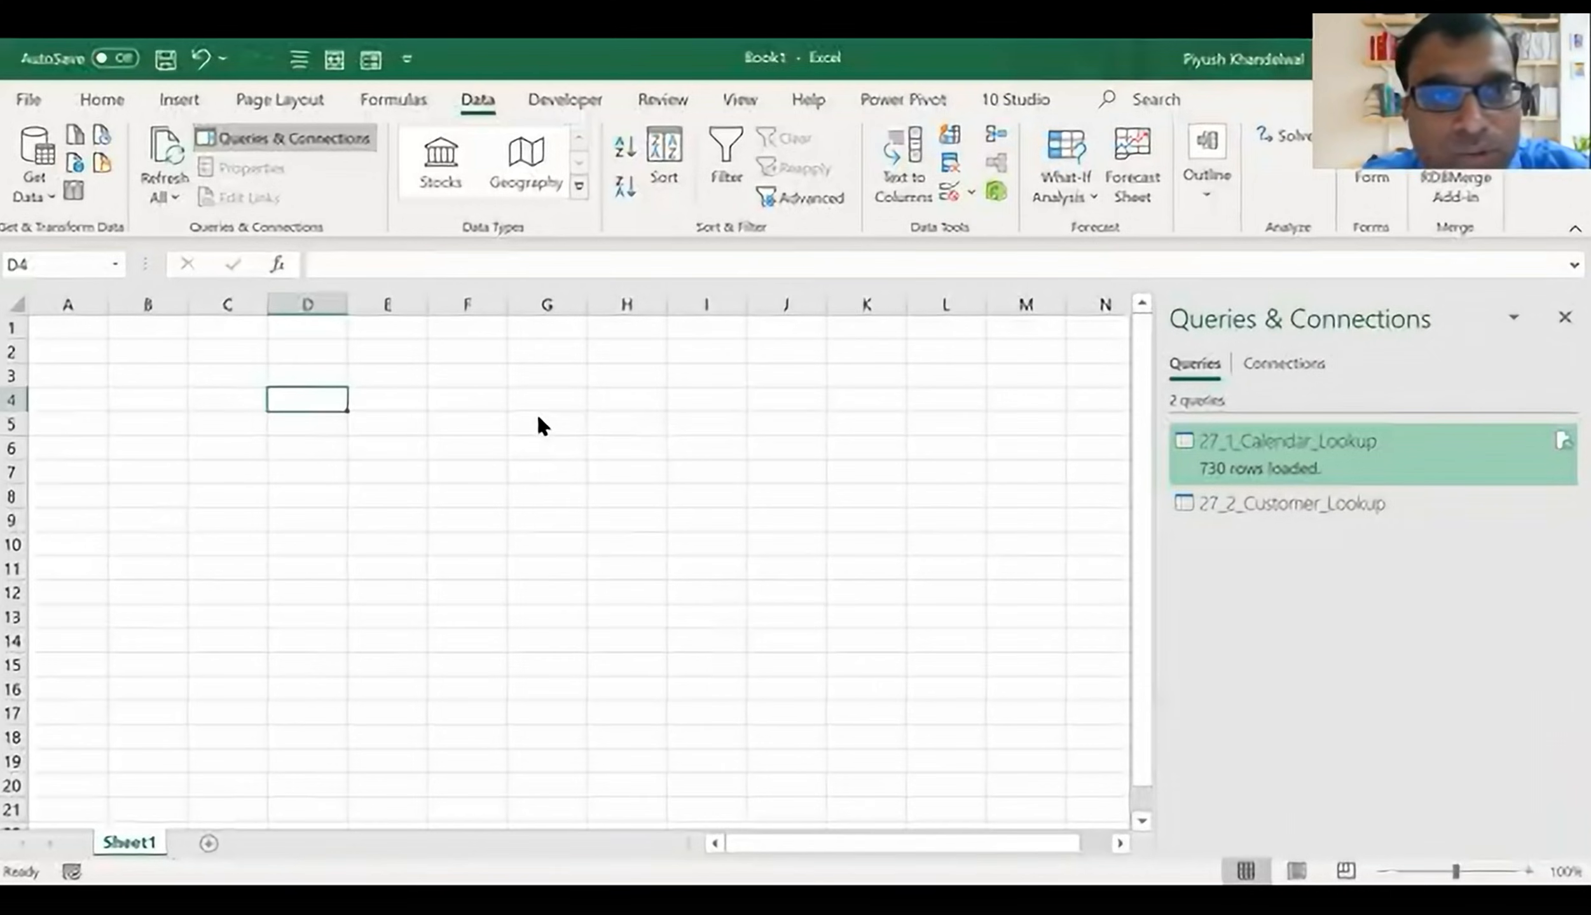
left_click(469, 394)
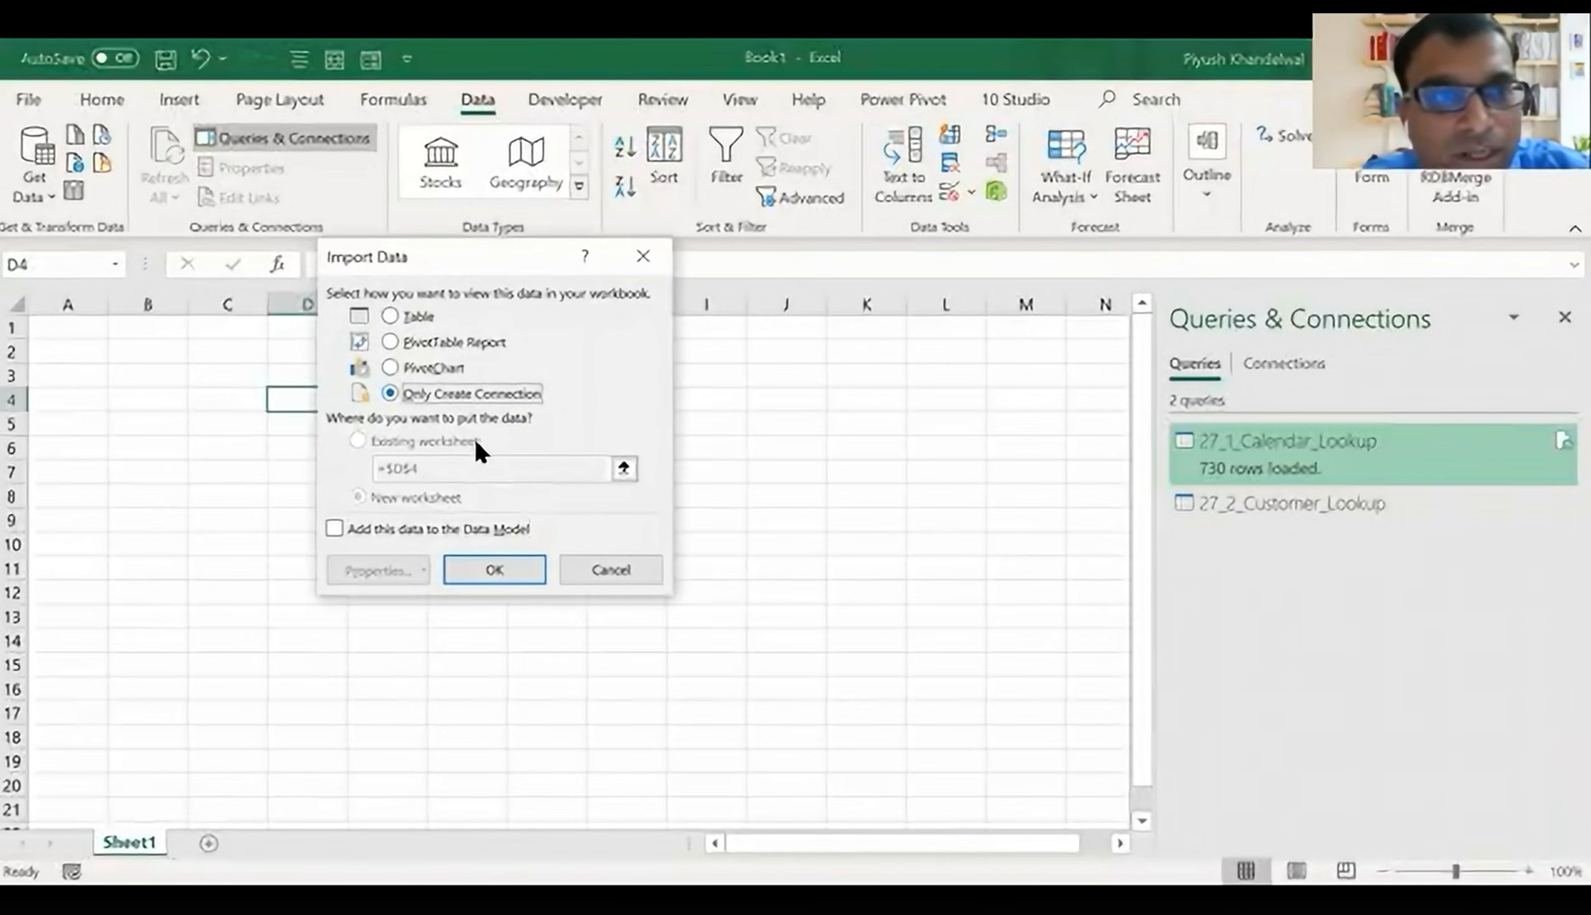
left_click(397, 522)
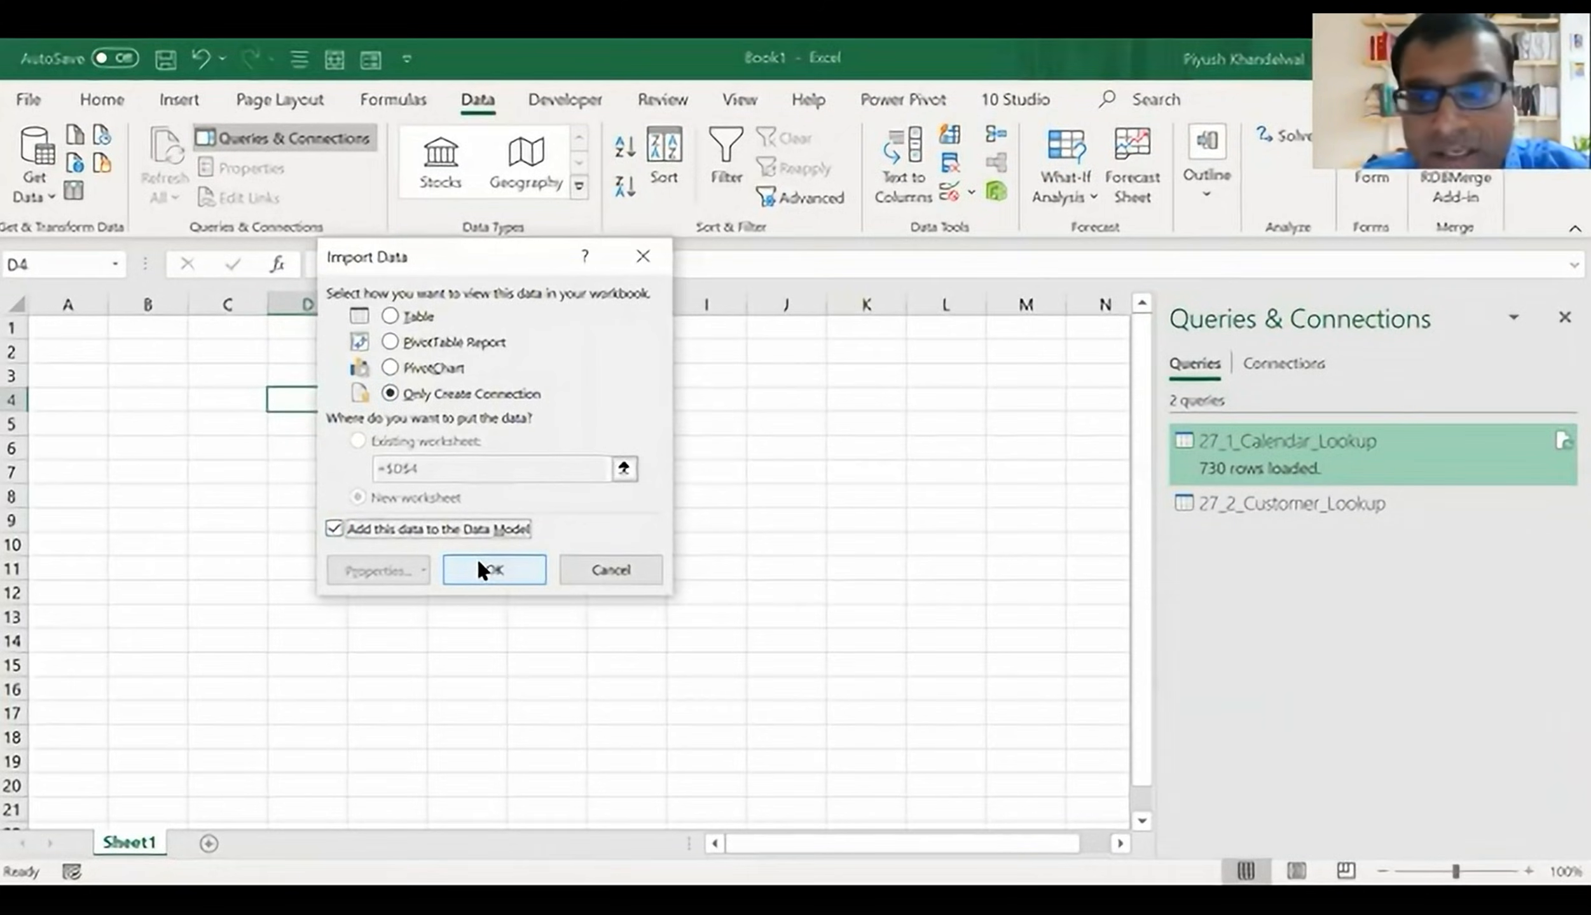
left_click(476, 557)
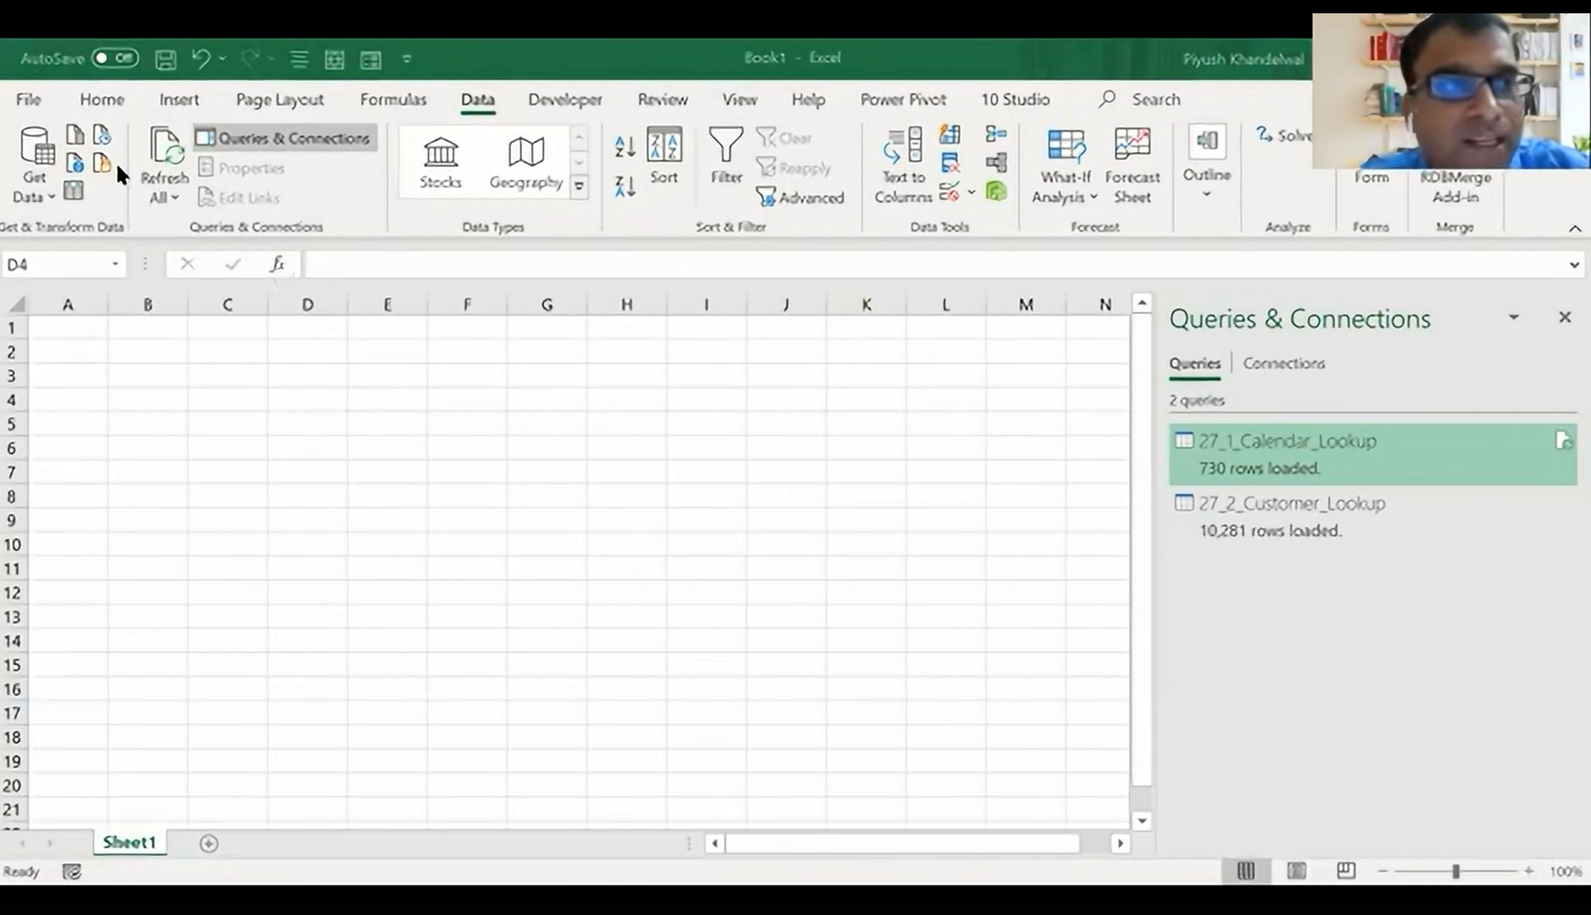
- Import the CSV file 27_3_FoodMart_Transactions_1997 and open it for transformation in the Power Query Editor
left_click(44, 185)
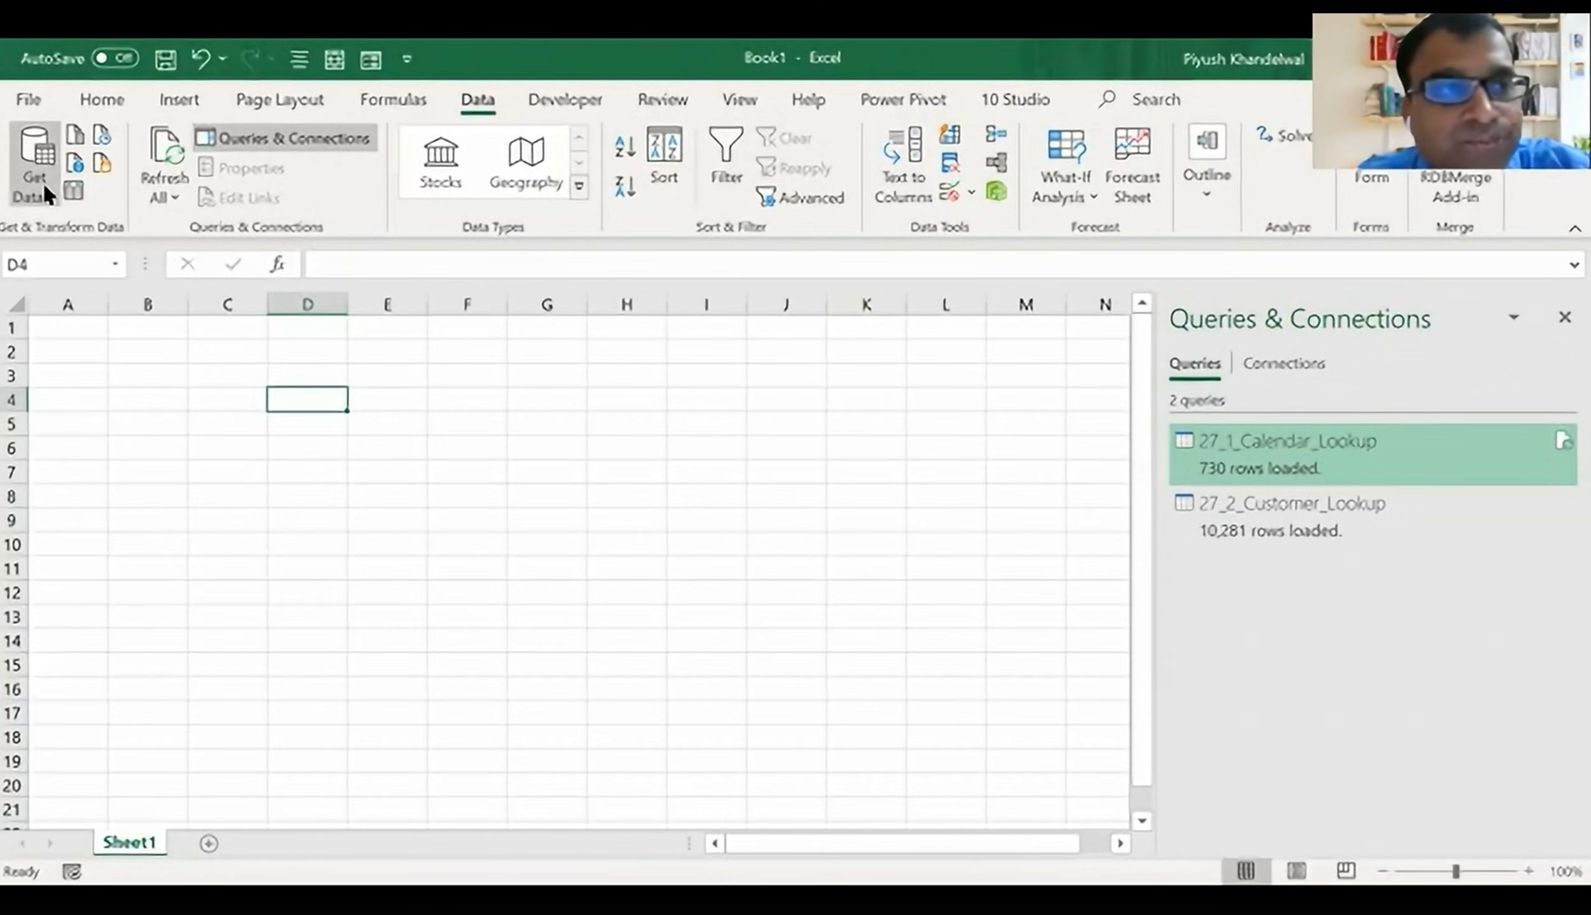
left_click(43, 184)
mouse_move(155, 247)
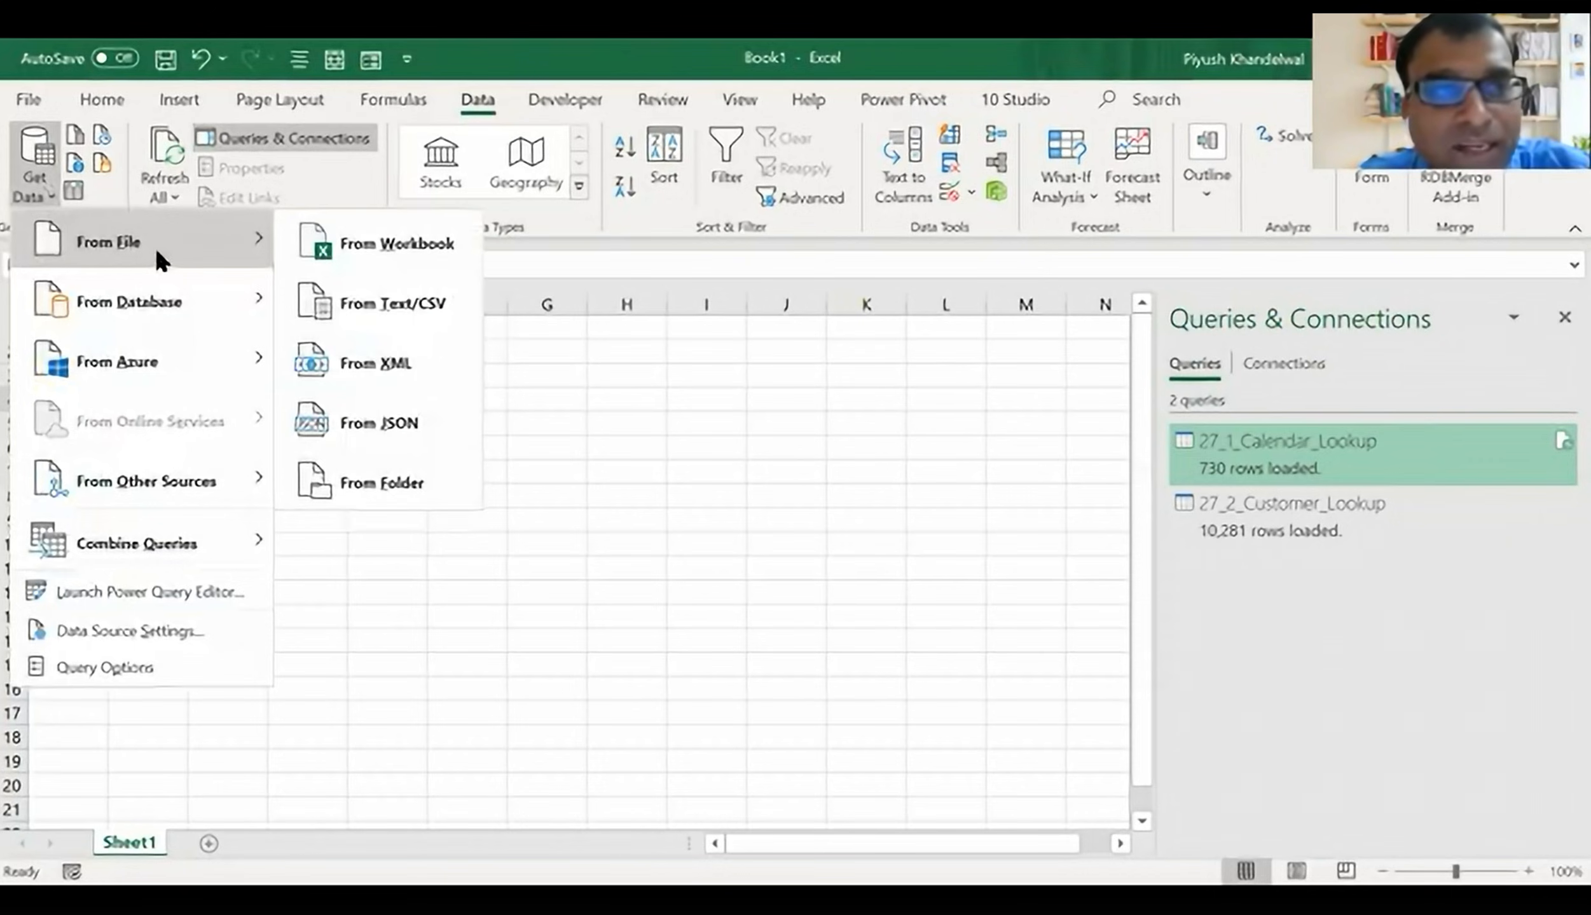
left_click(419, 312)
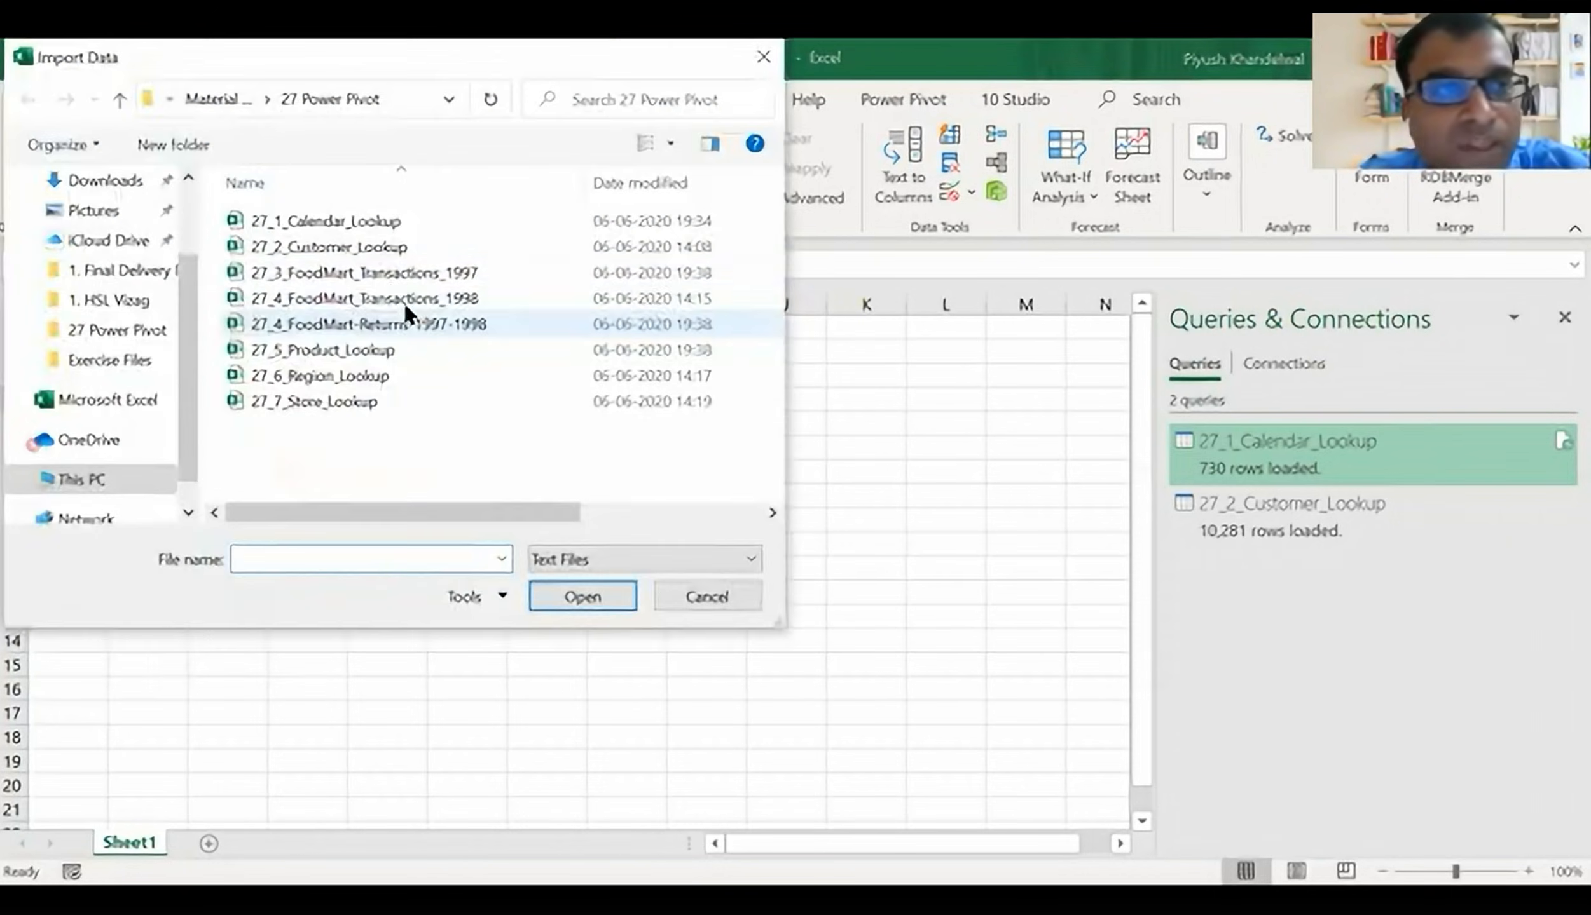
left_click(386, 272)
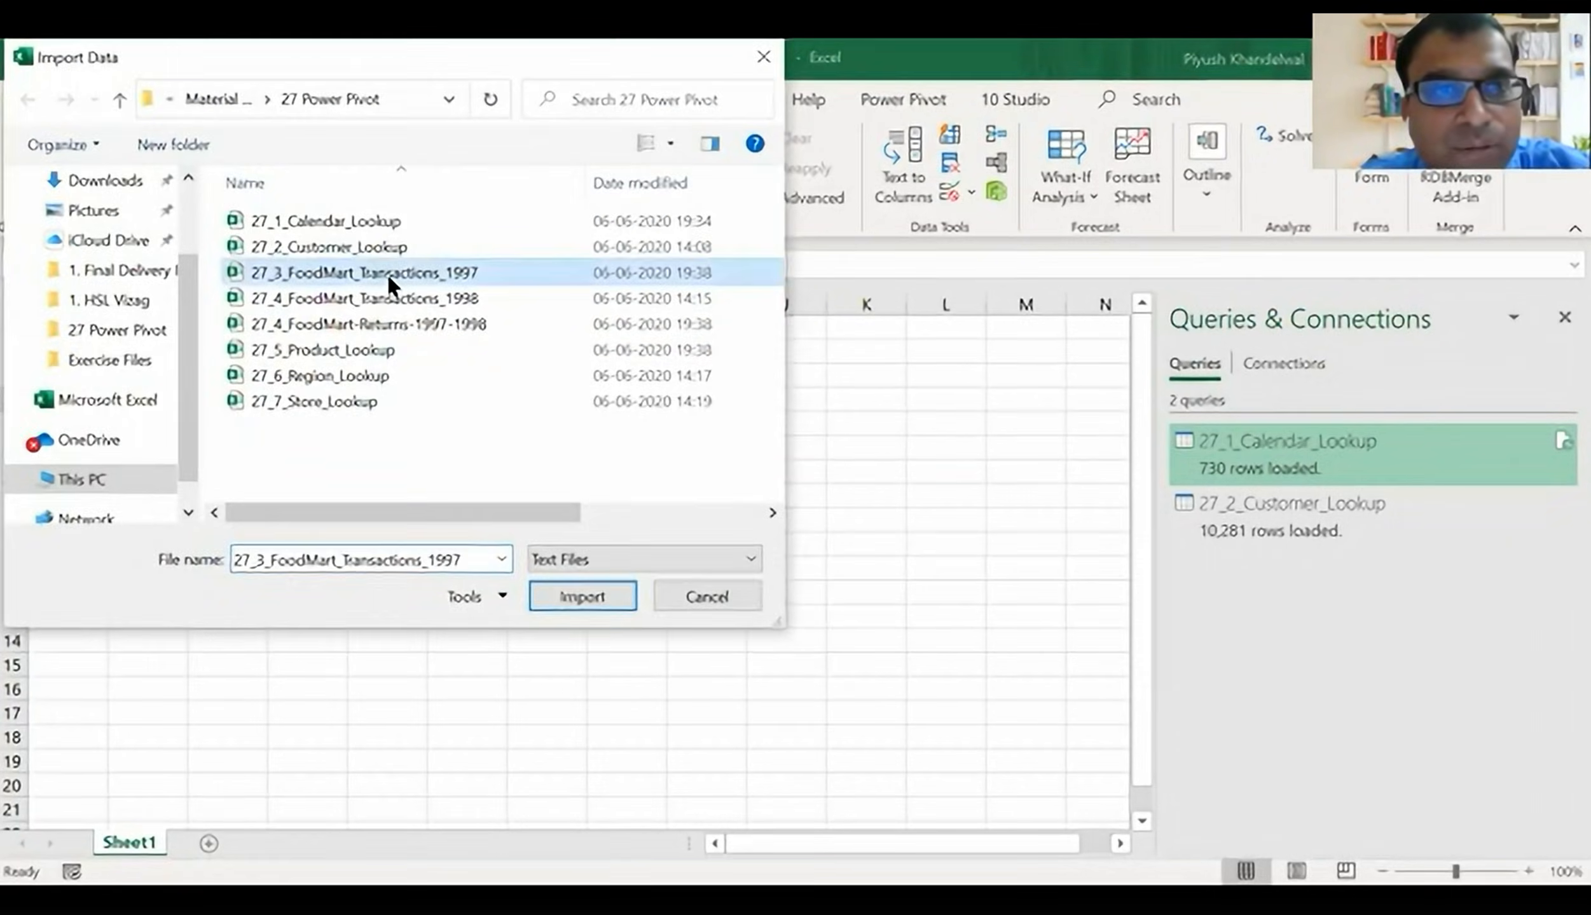
left_click(550, 598)
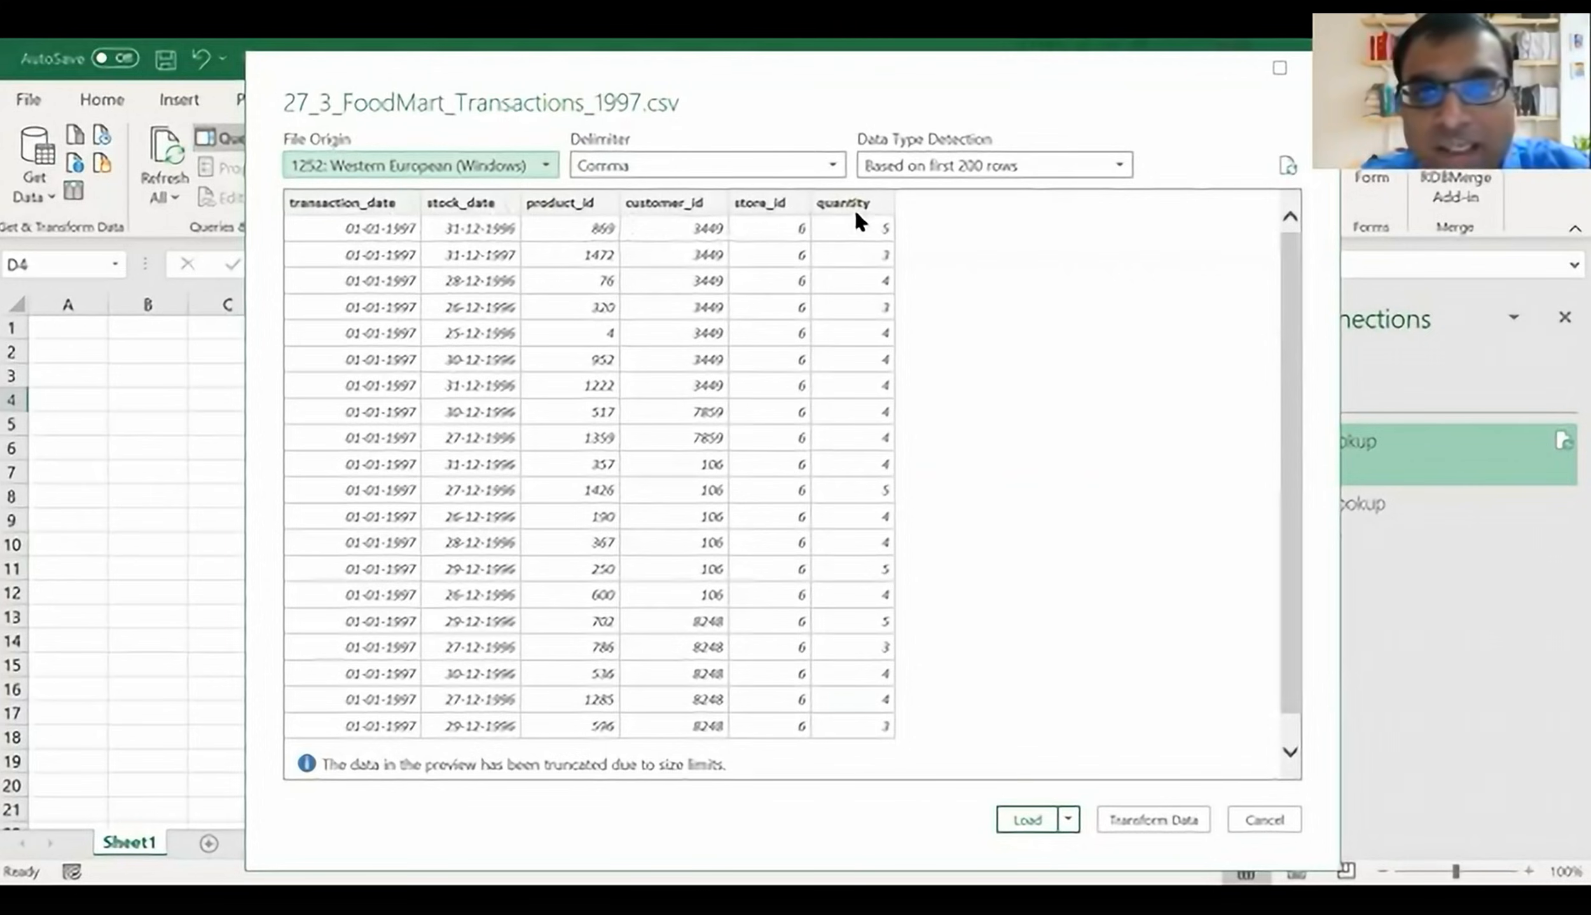
left_click(1197, 814)
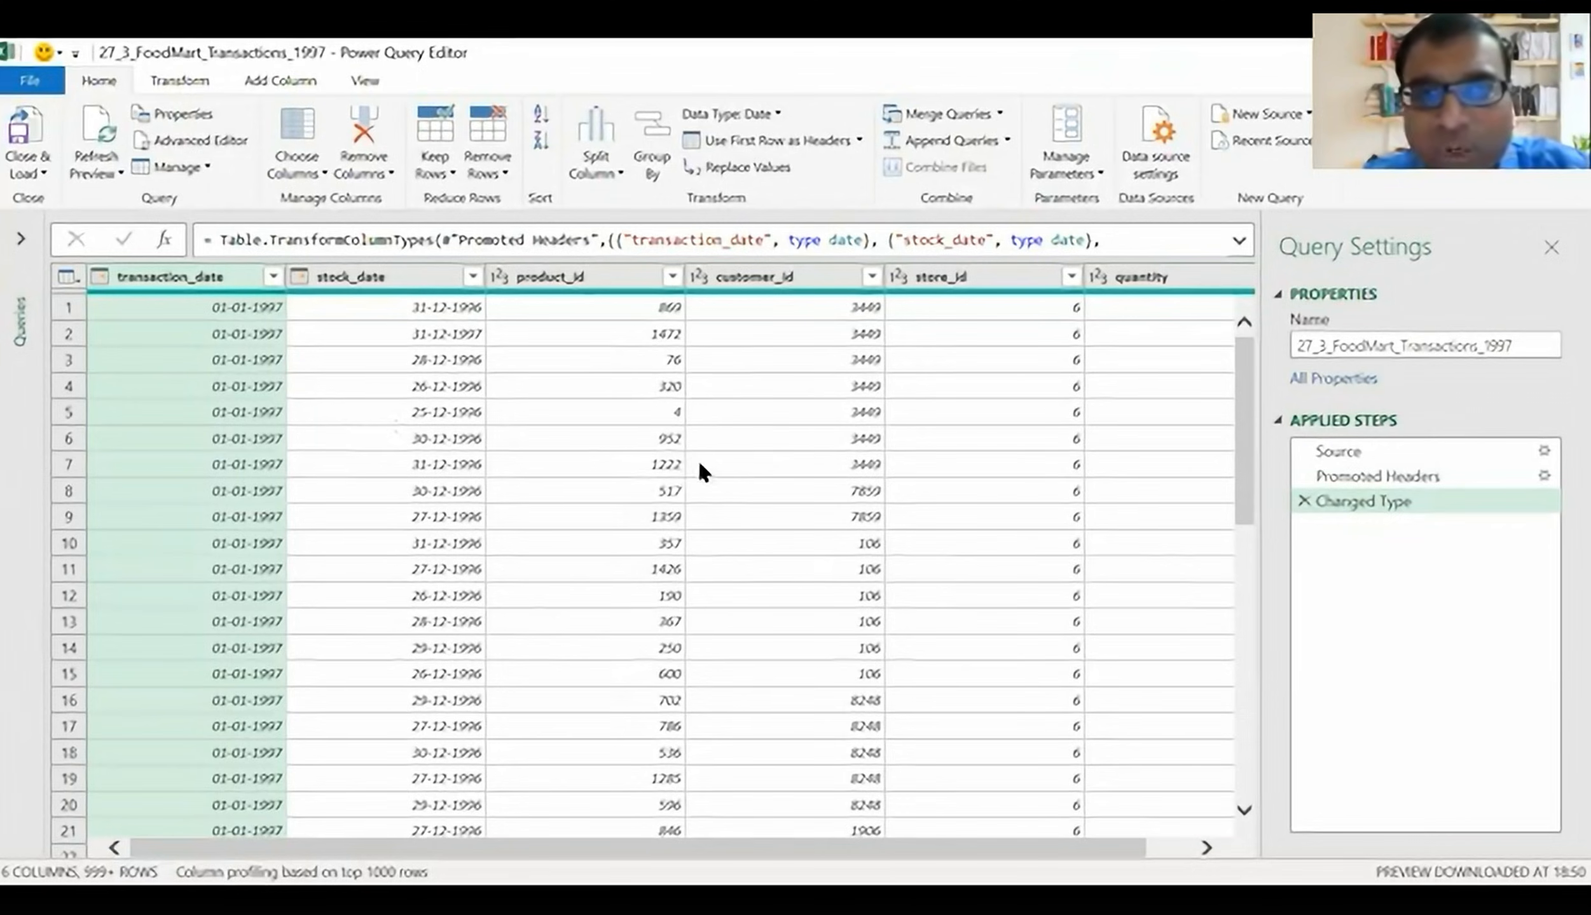
- Load the 1997 transactions query as Only Create Connection and add its data to the Data Model
left_click(42, 168)
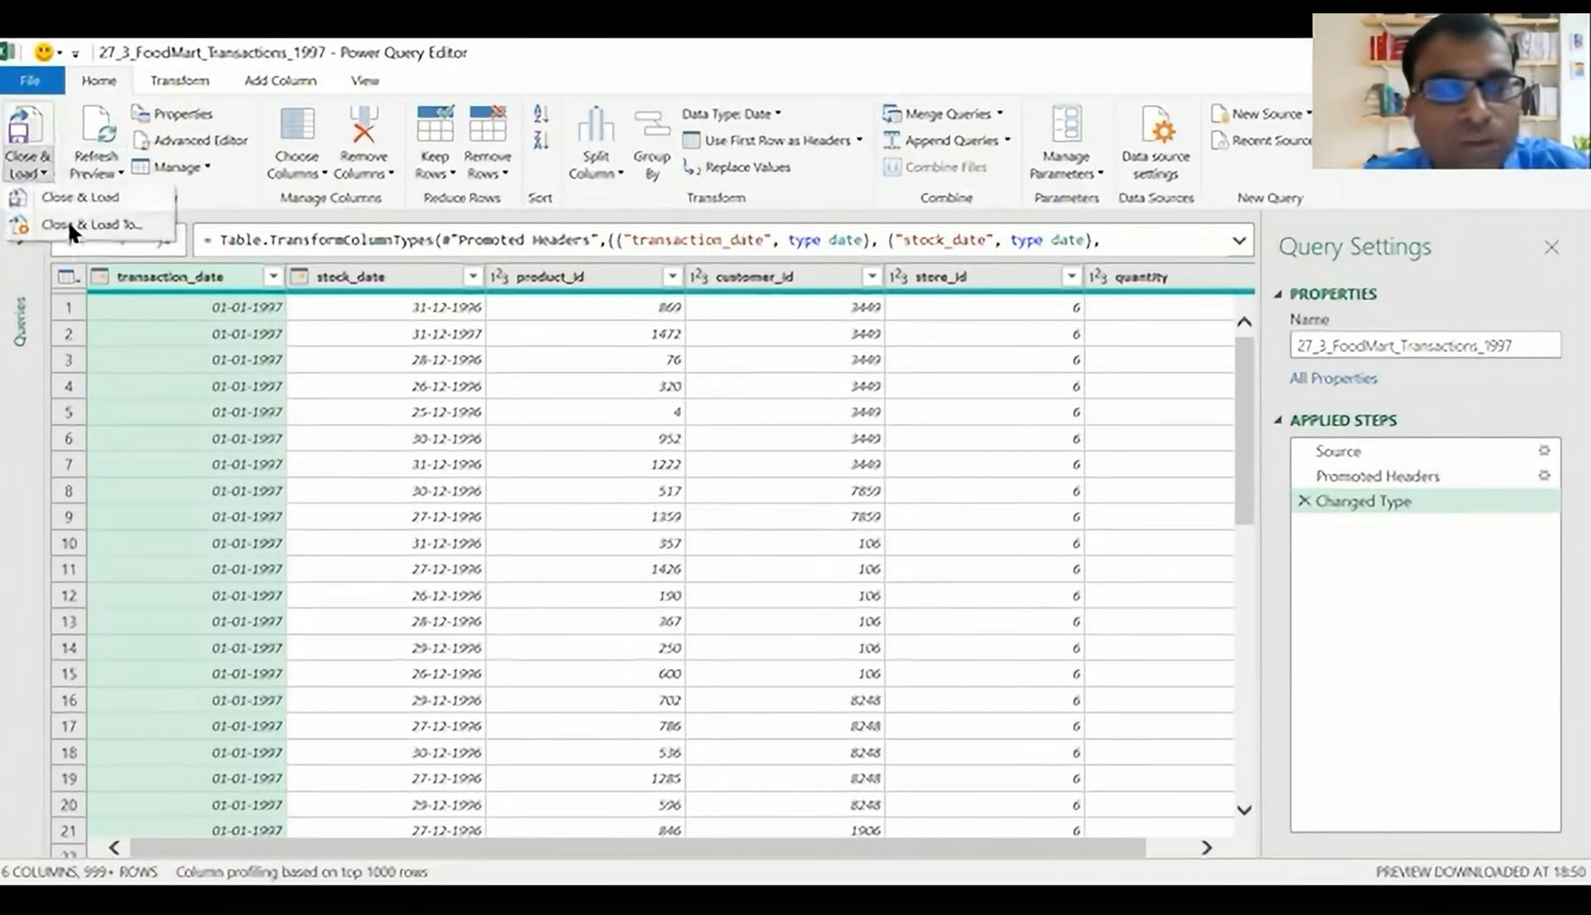
left_click(67, 222)
left_click(443, 396)
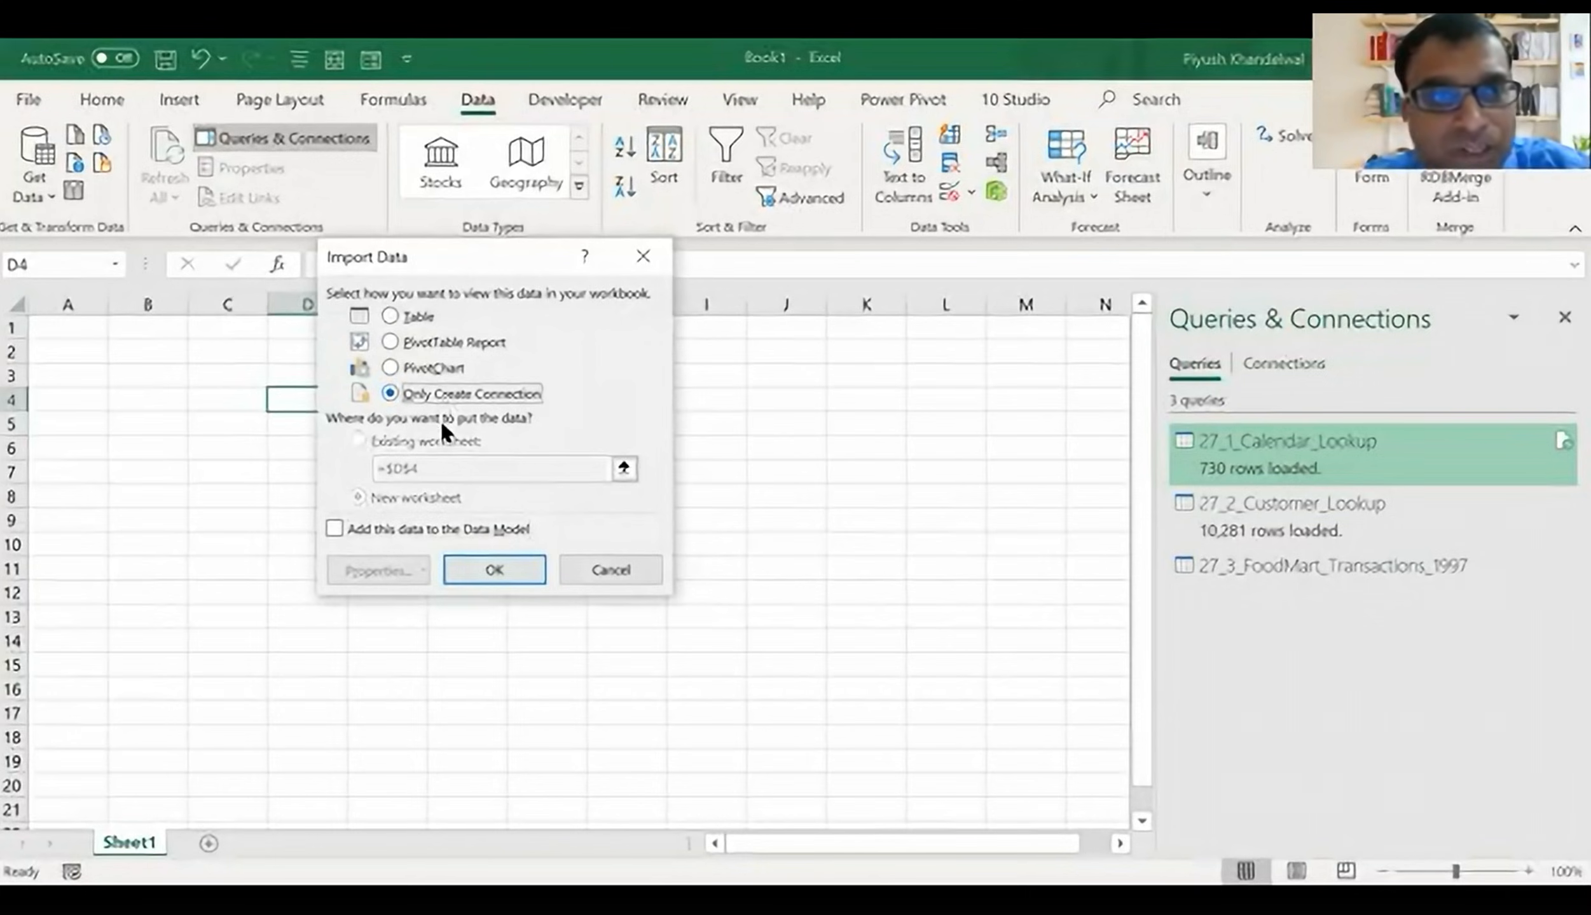
left_click(341, 528)
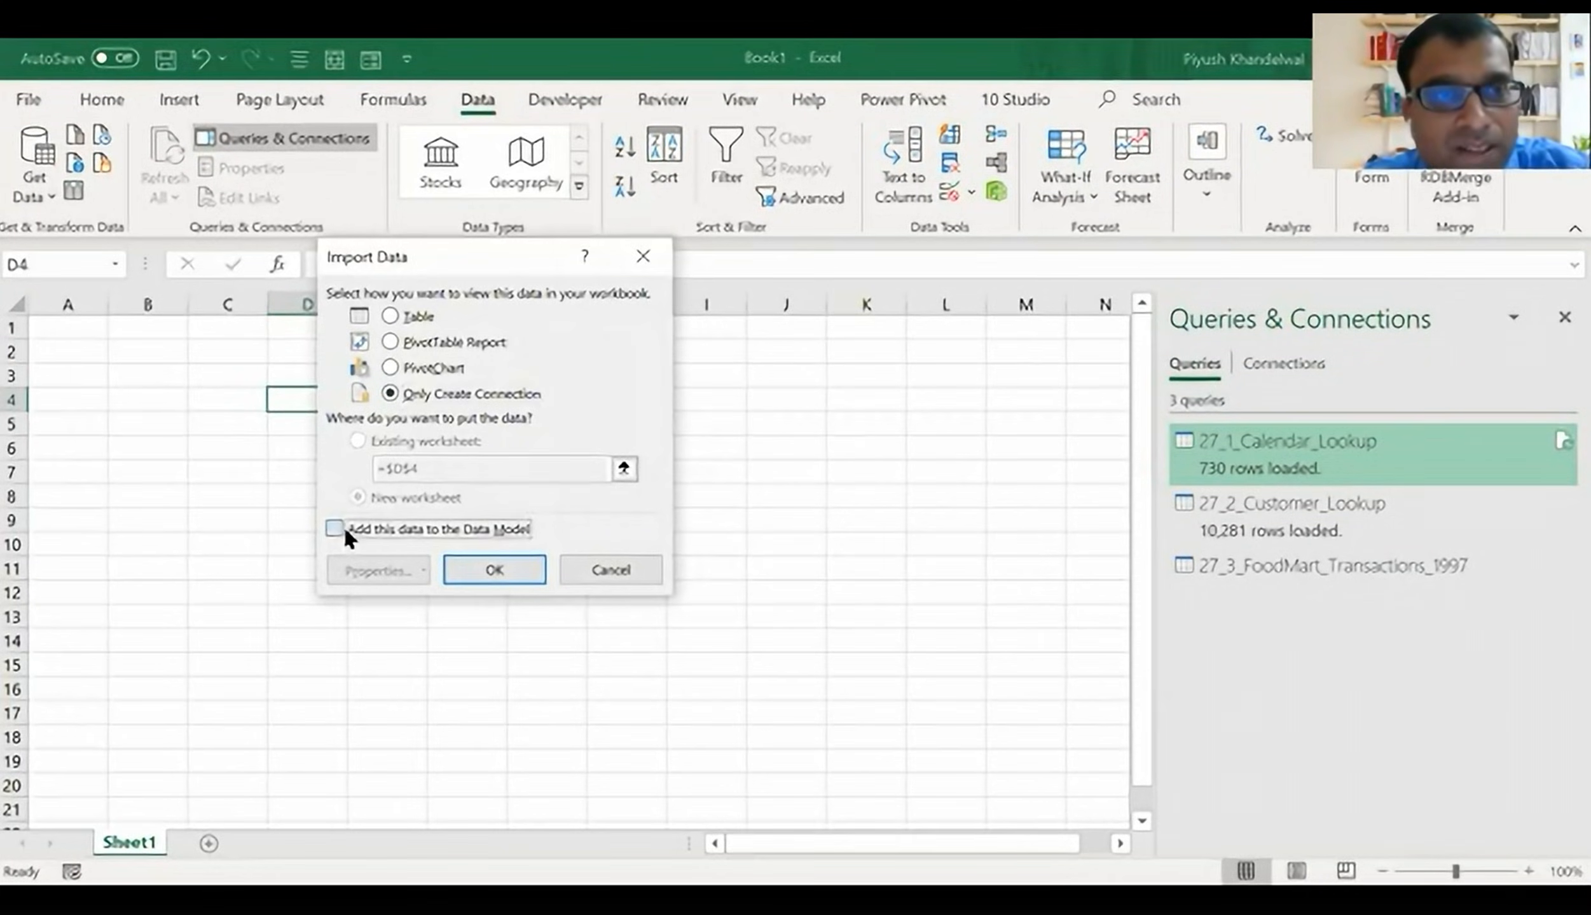
left_click(491, 573)
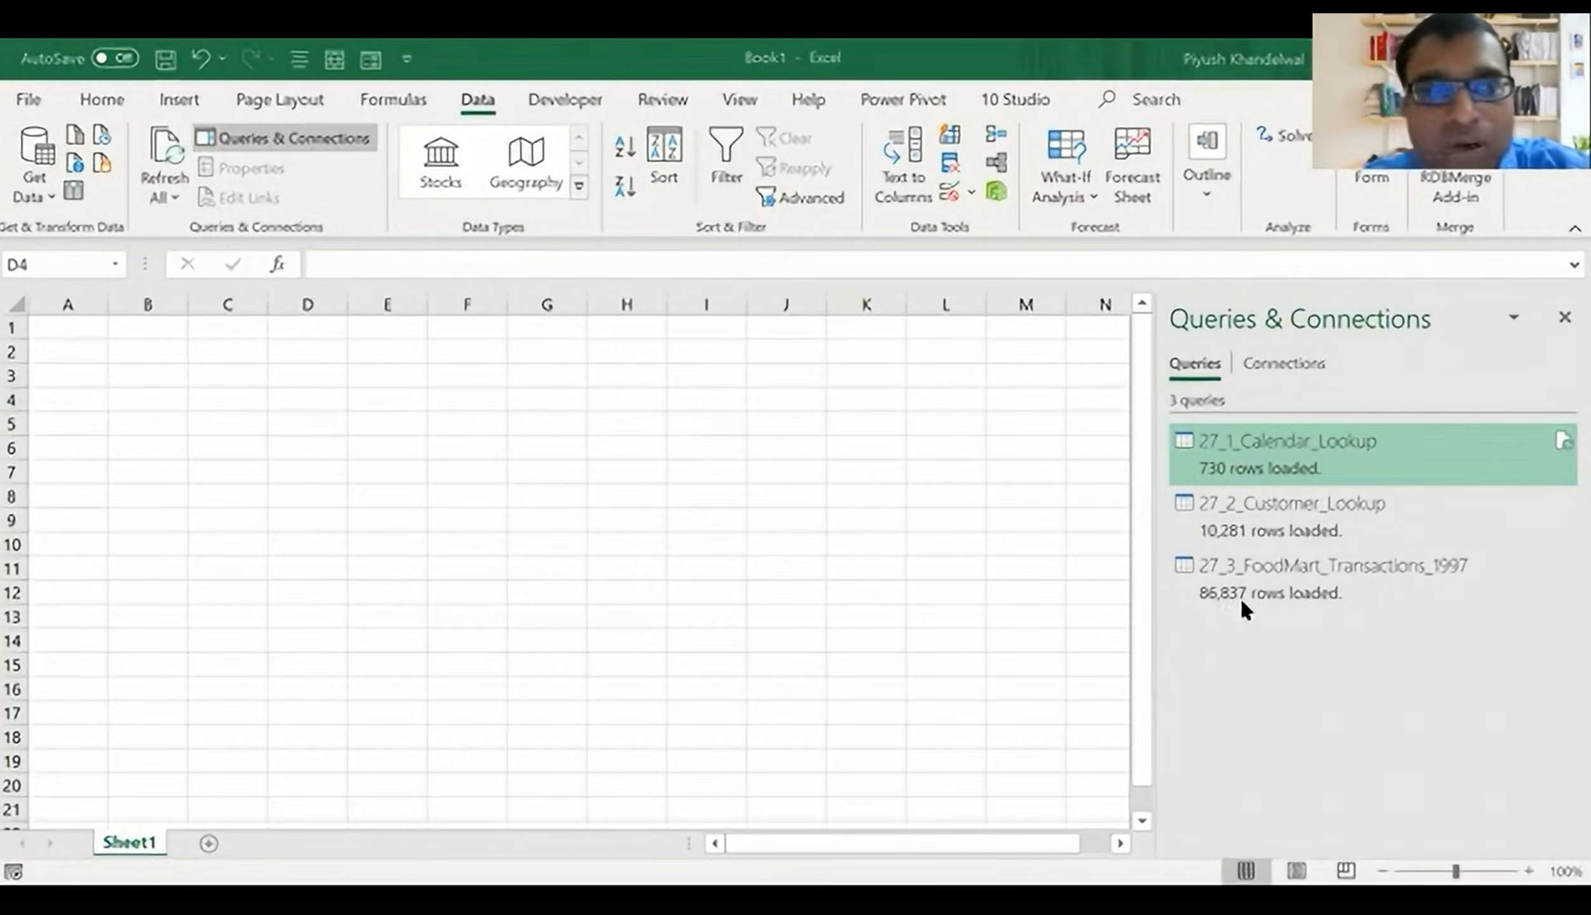
- Import the CSV file 27_4_FoodMart_Transactions_1998 and open it for transformation in the Power Query Editor
left_click(44, 188)
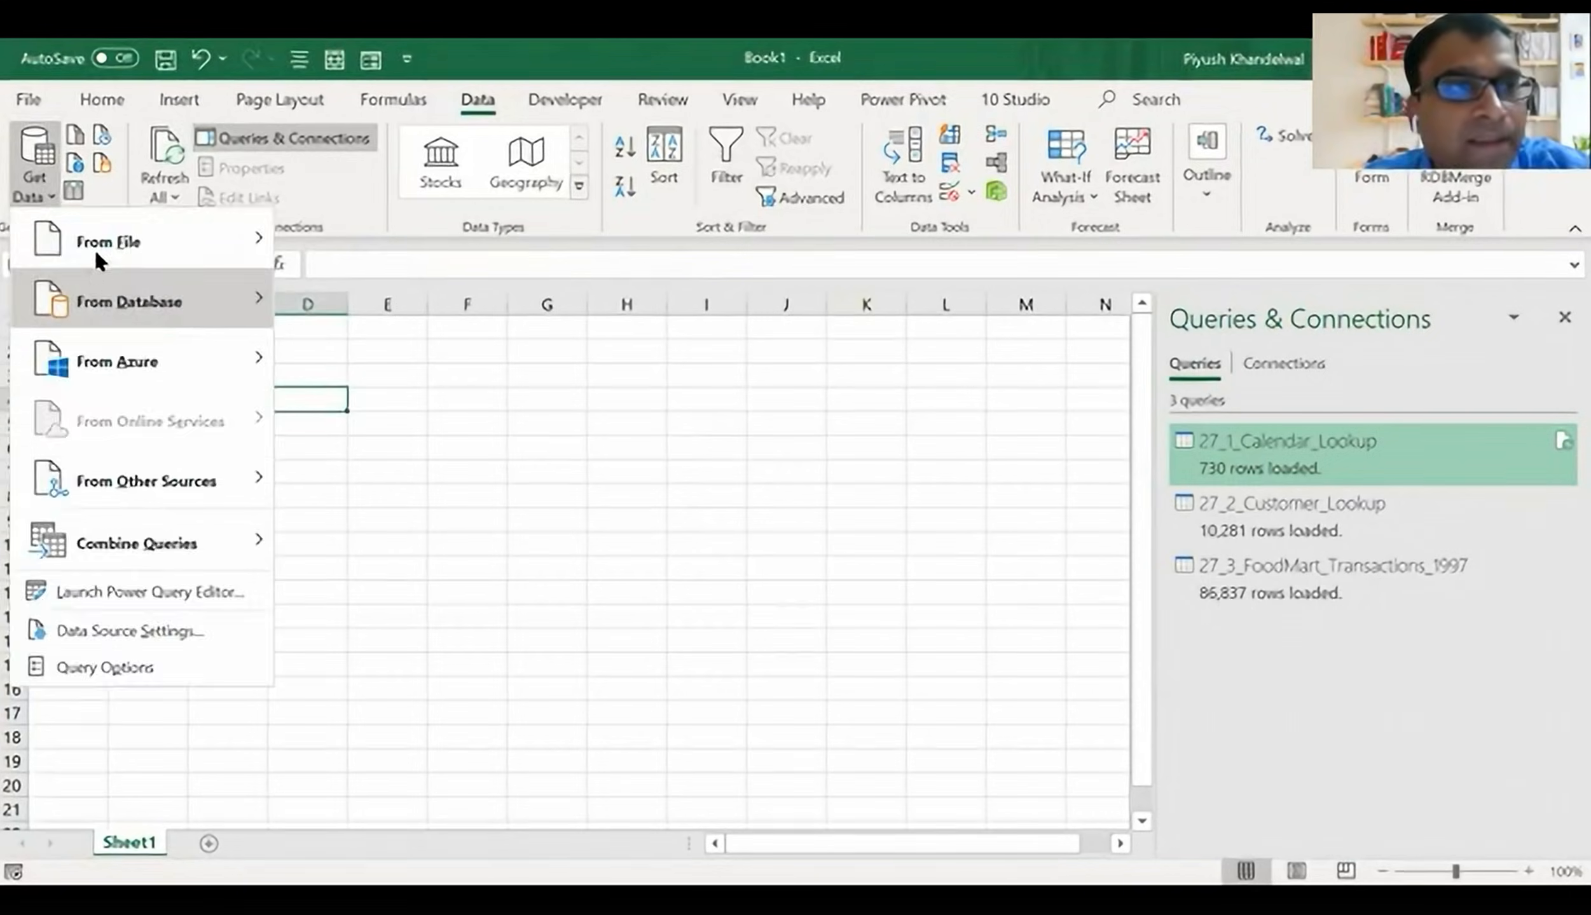
left_click(93, 247)
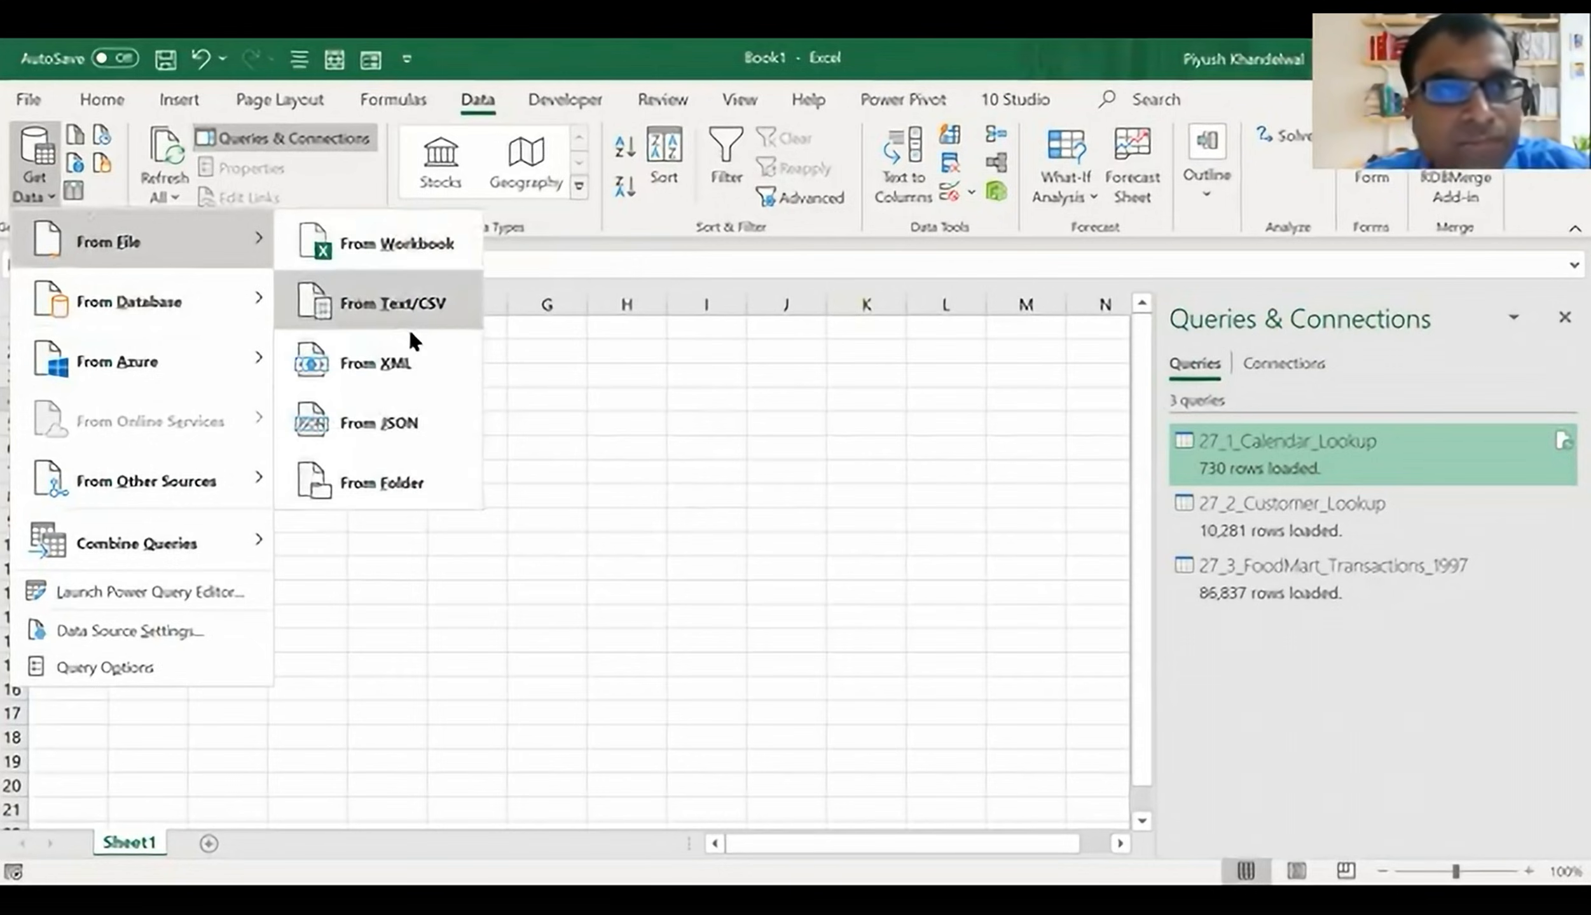
left_click(408, 327)
left_click(407, 321)
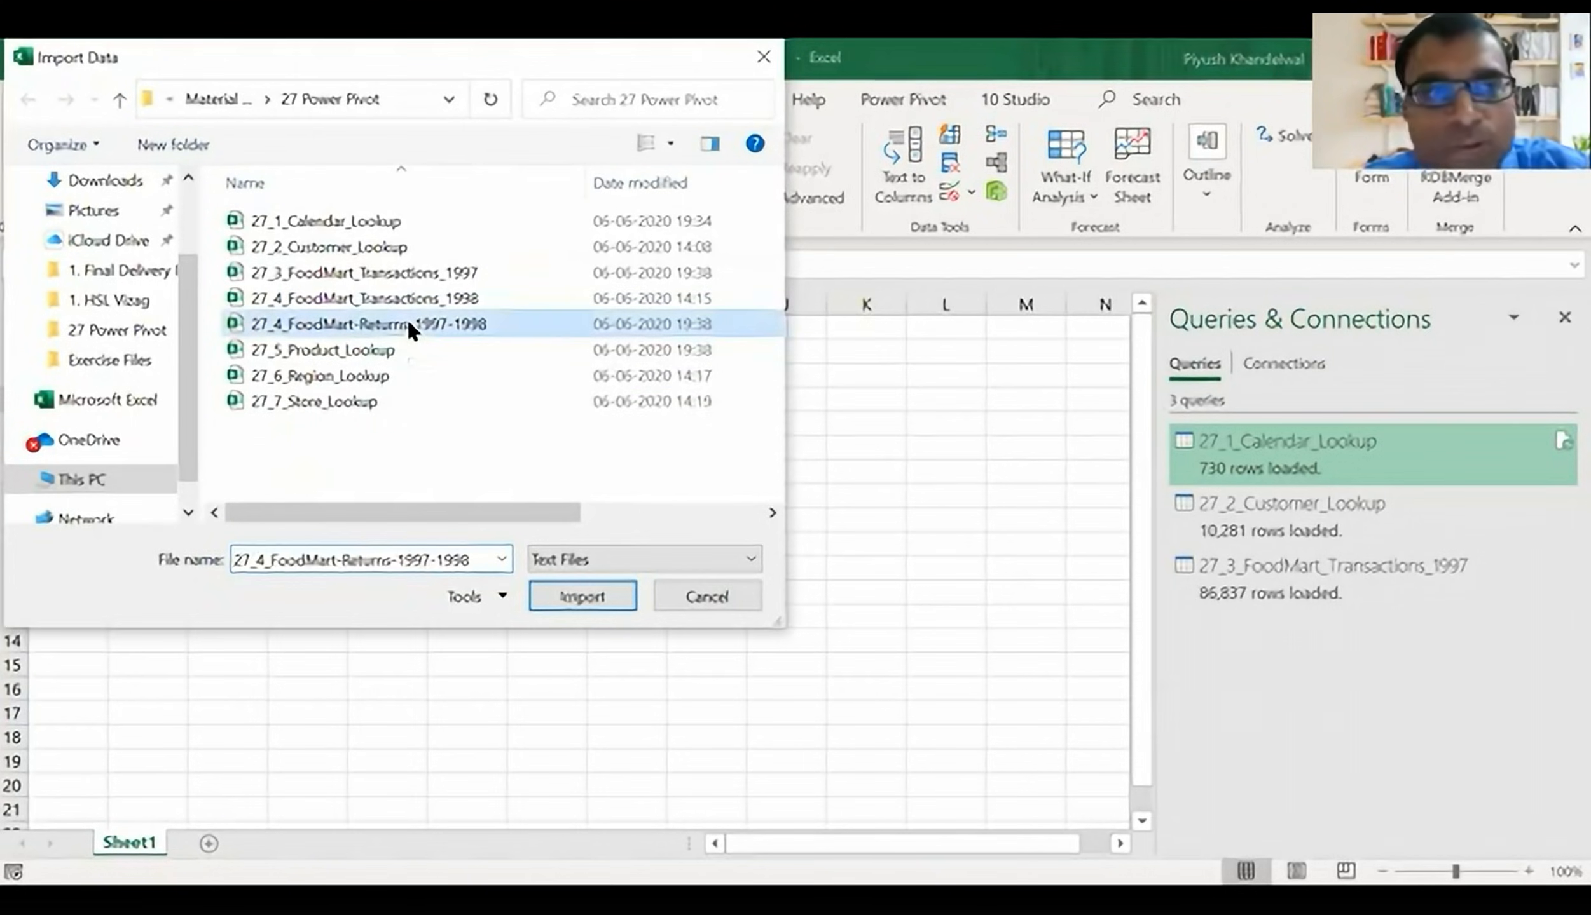
left_click(407, 299)
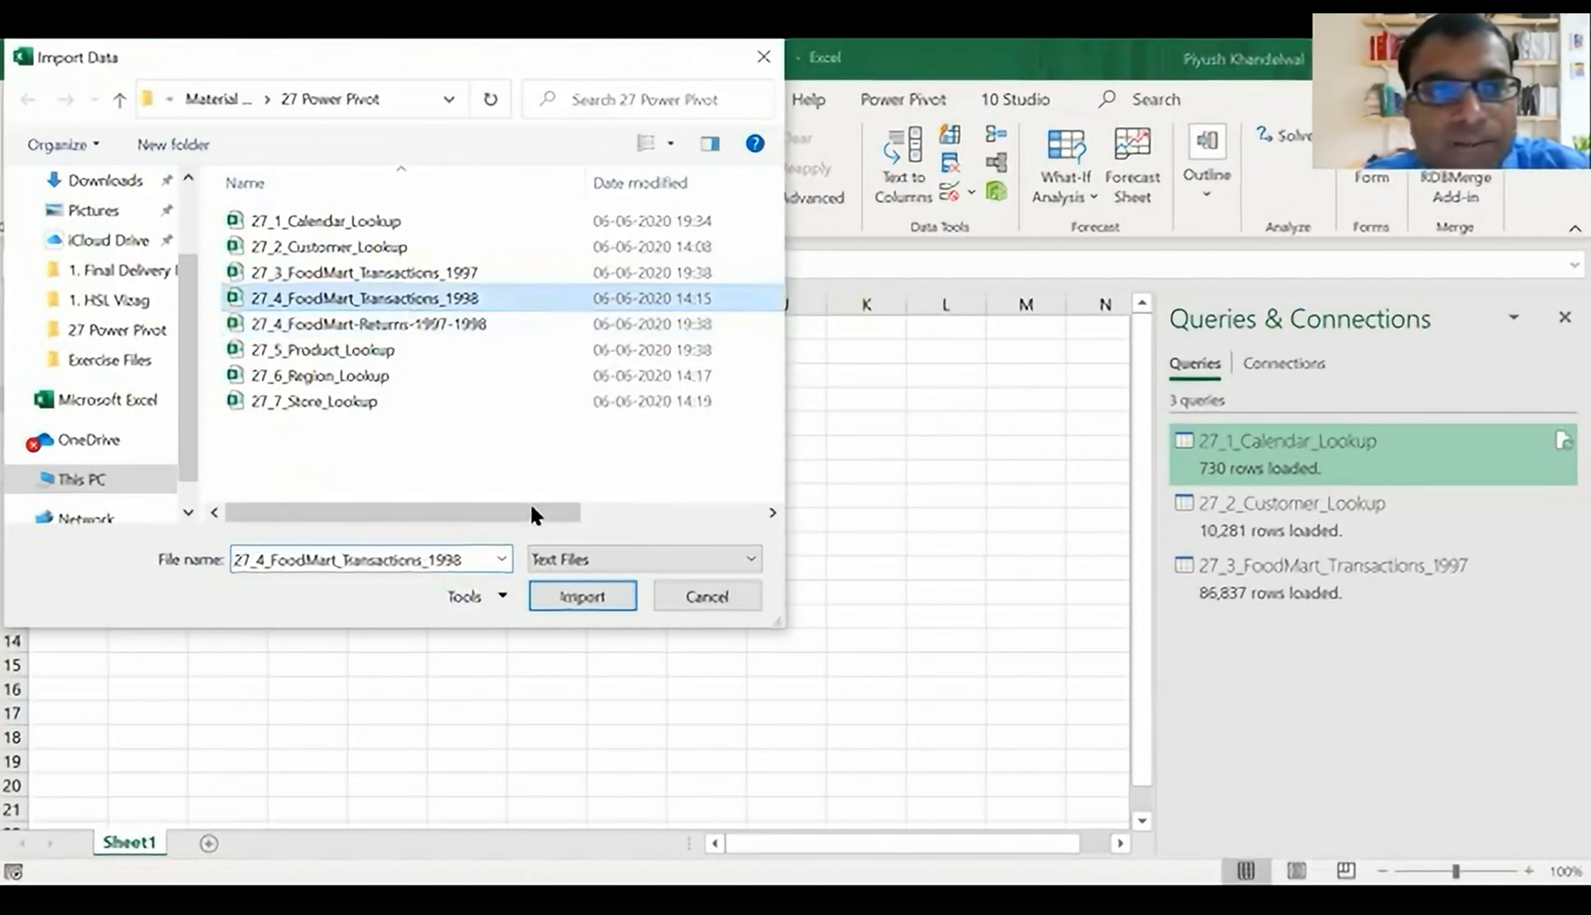
left_click(579, 592)
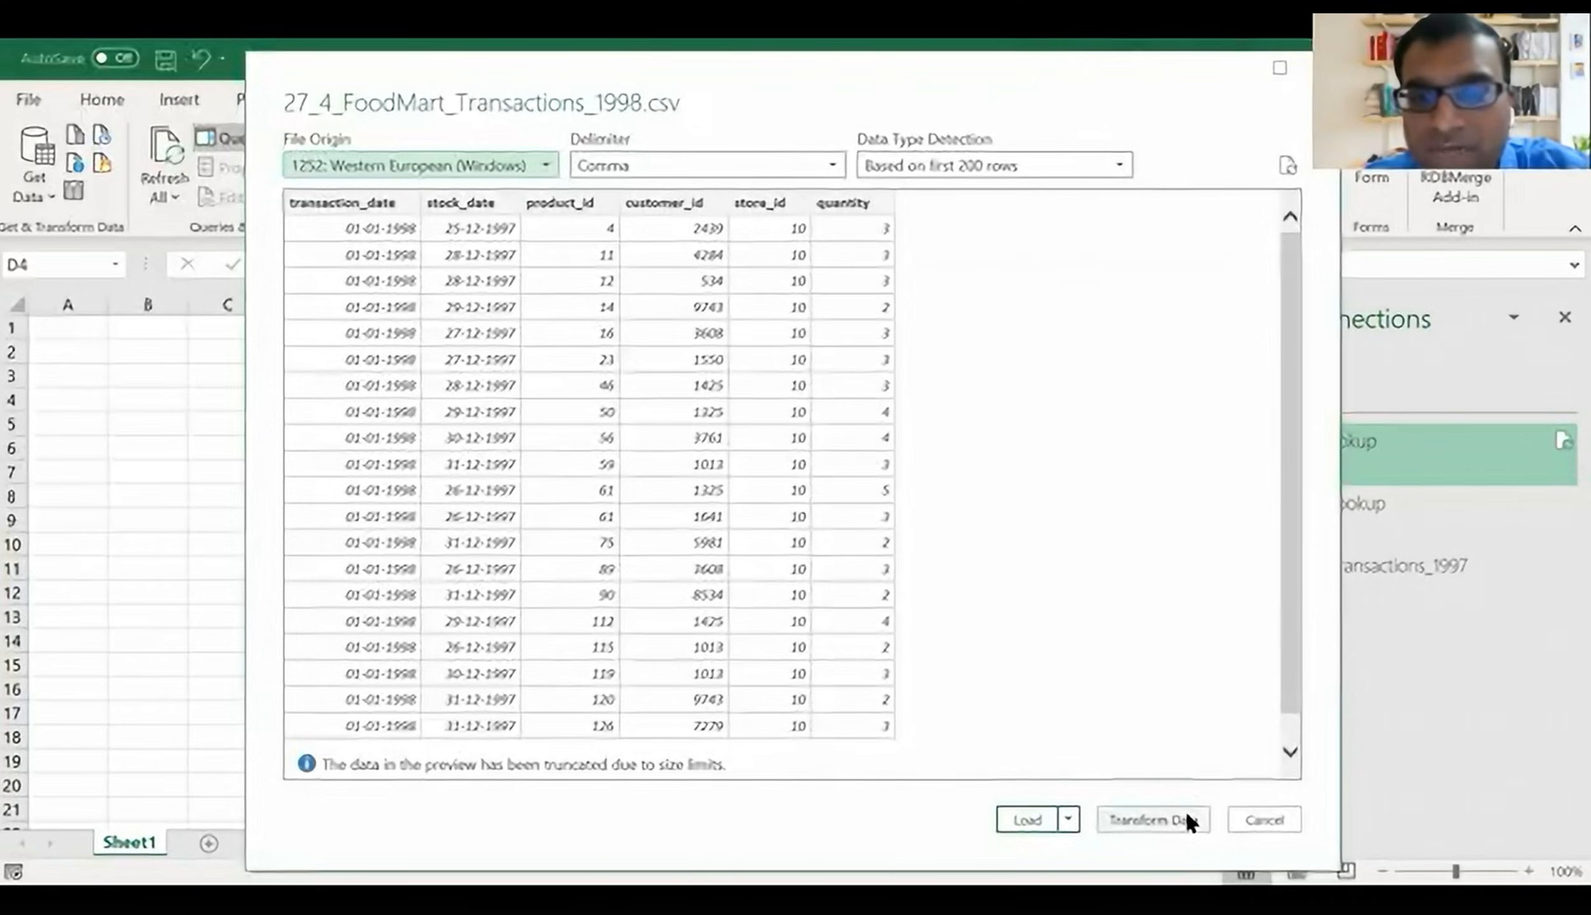
left_click(1183, 819)
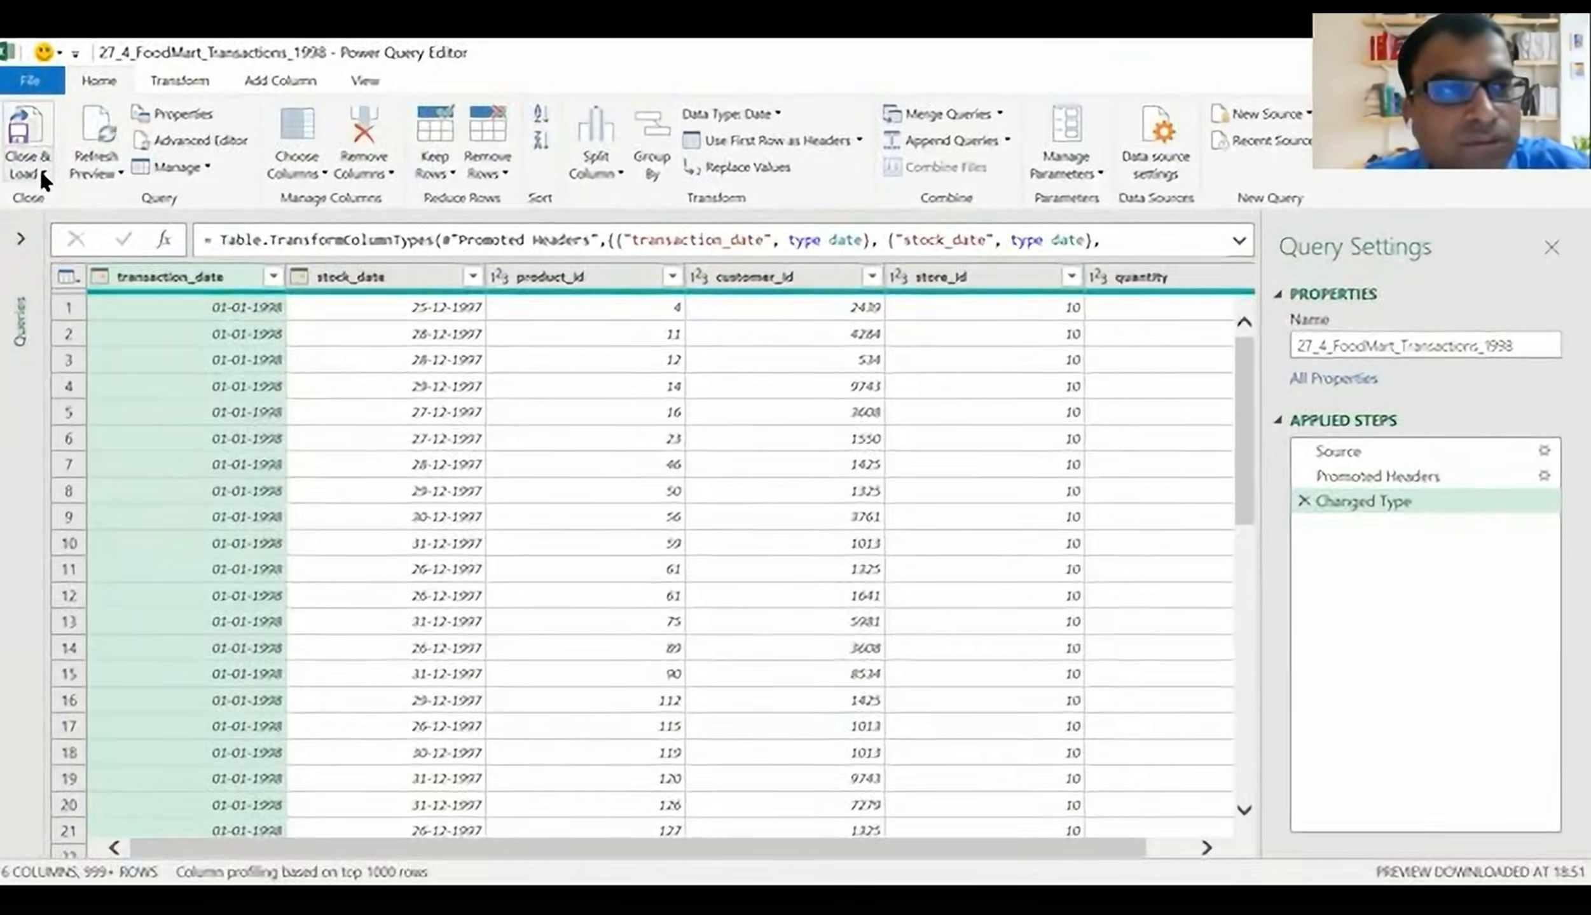
- Load the 1998 transactions query as Only Create Connection and add its data to the Data Model
left_click(42, 173)
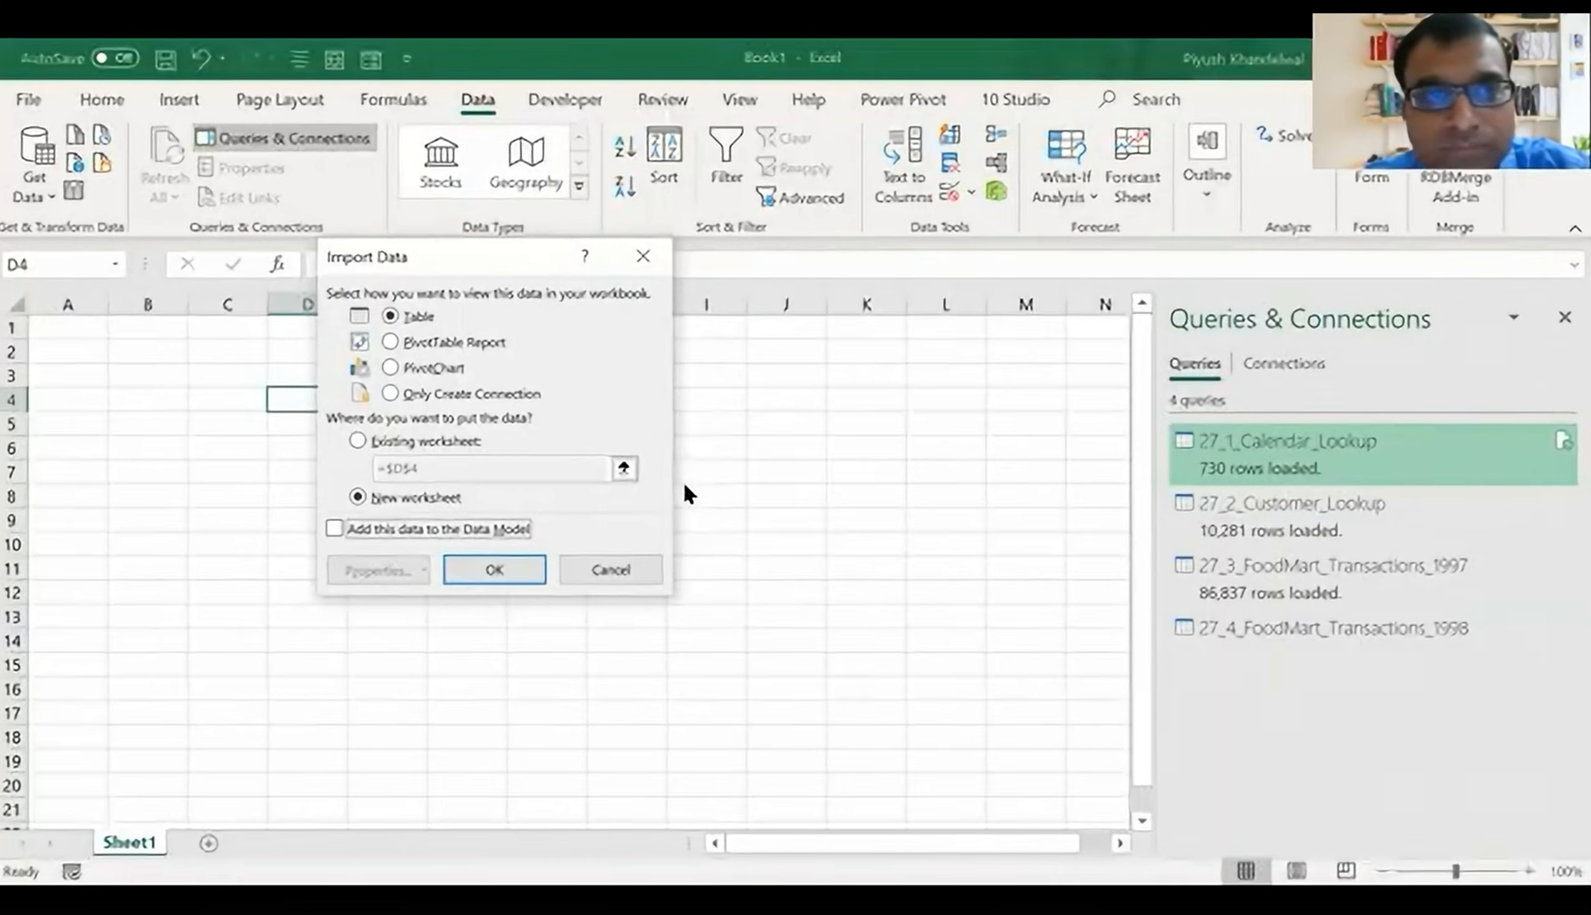
left_click(439, 394)
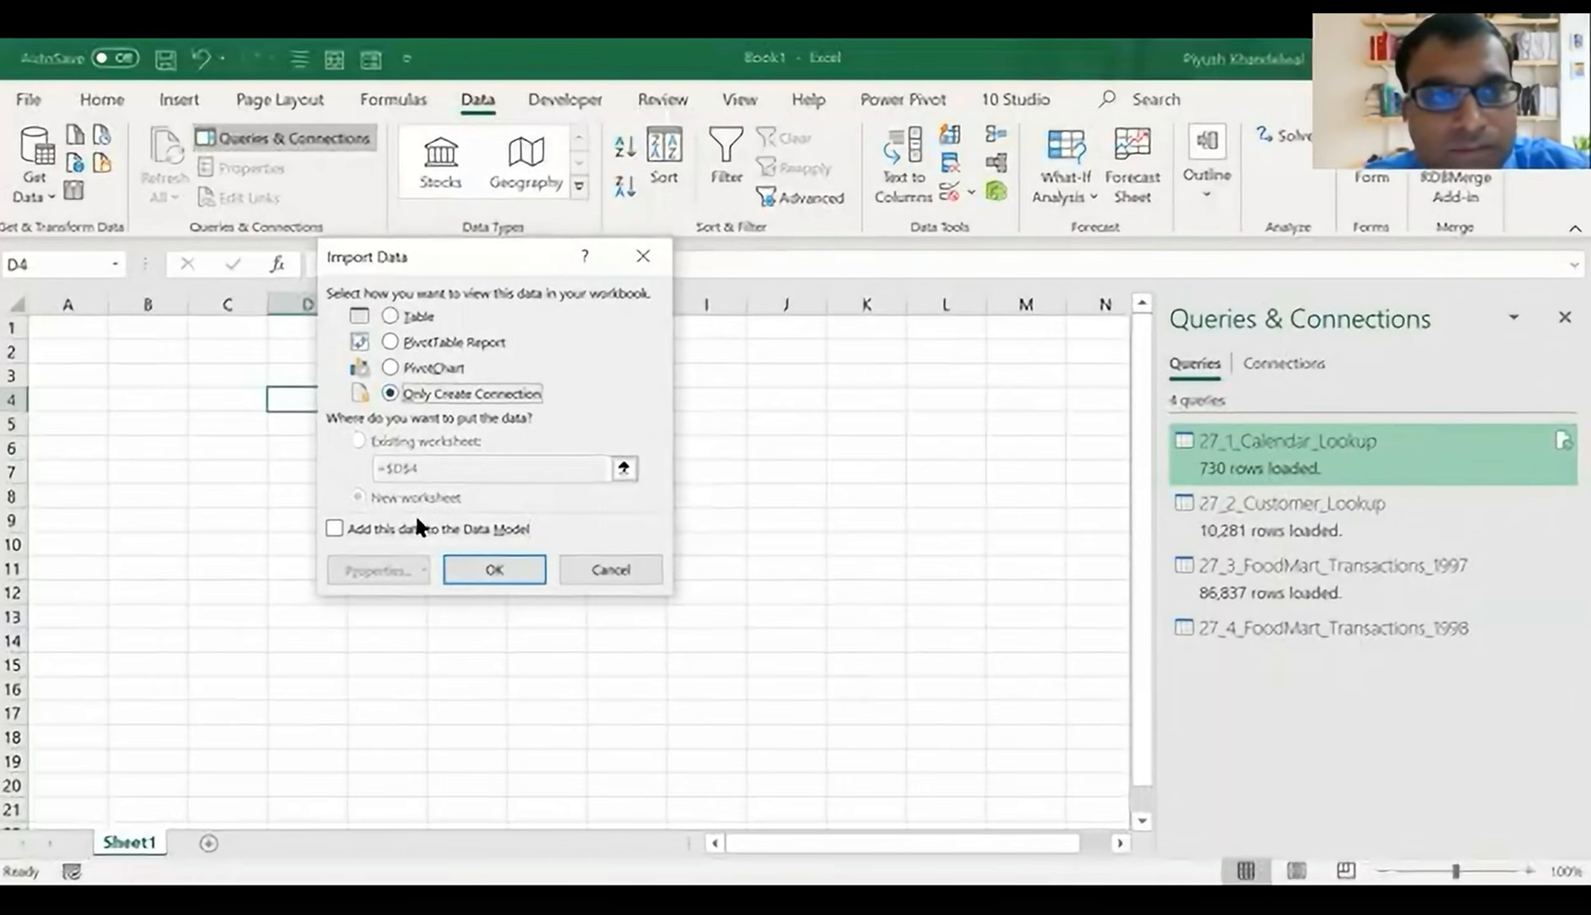
left_click(427, 528)
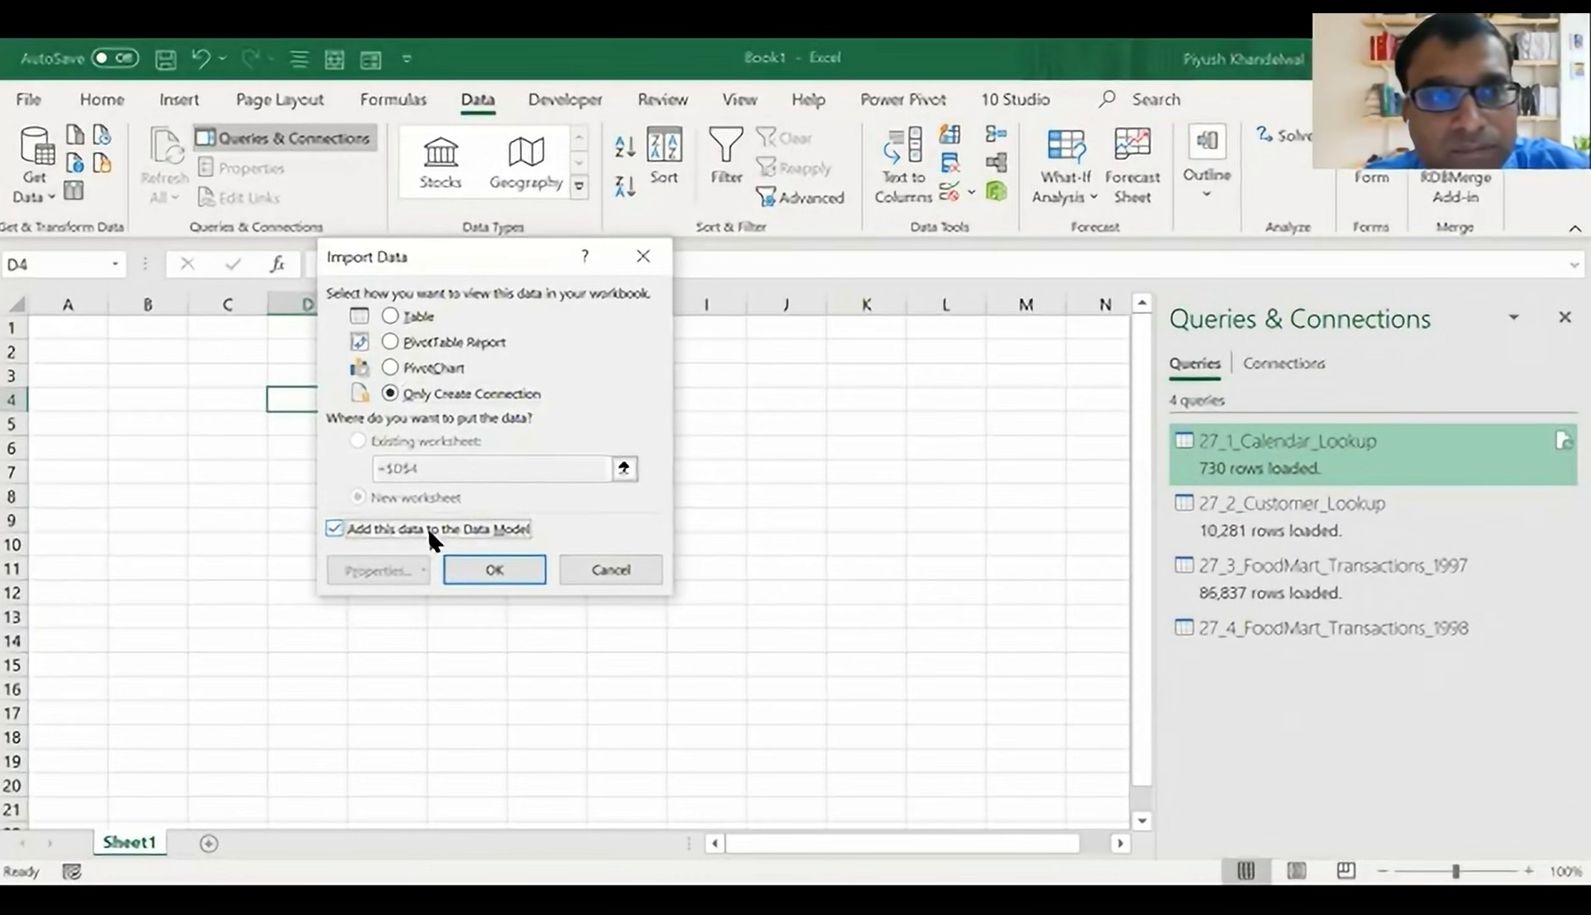
left_click(508, 562)
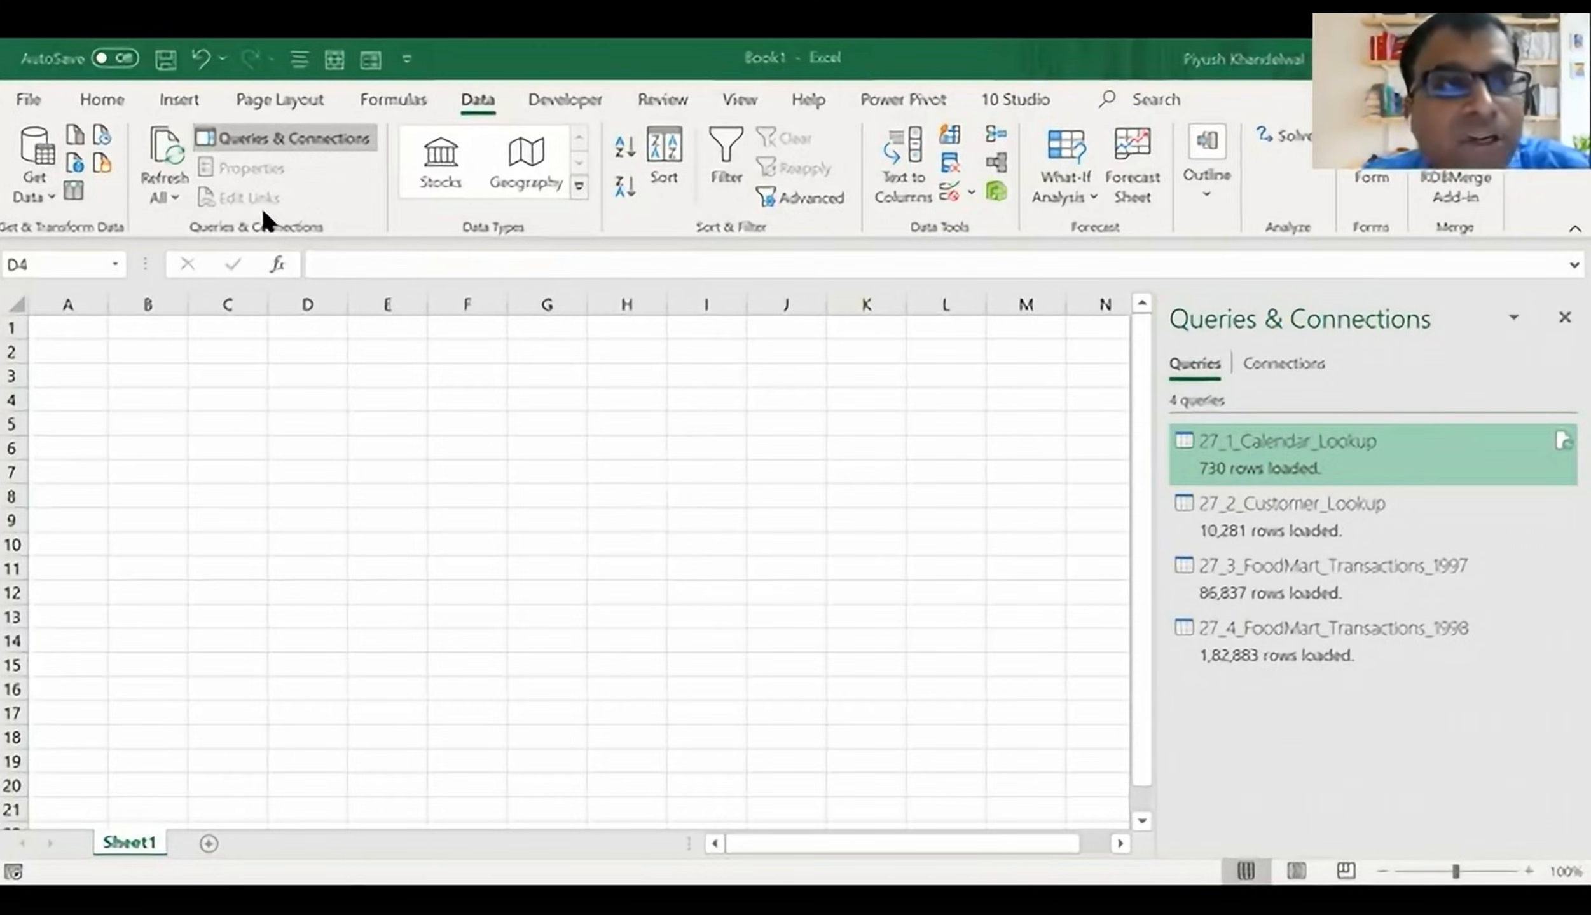
- Import the CSV file 27_4_FoodMart-Returns-1997-1998 and open it for transformation in the Power Query Editor
left_click(42, 198)
mouse_move(146, 241)
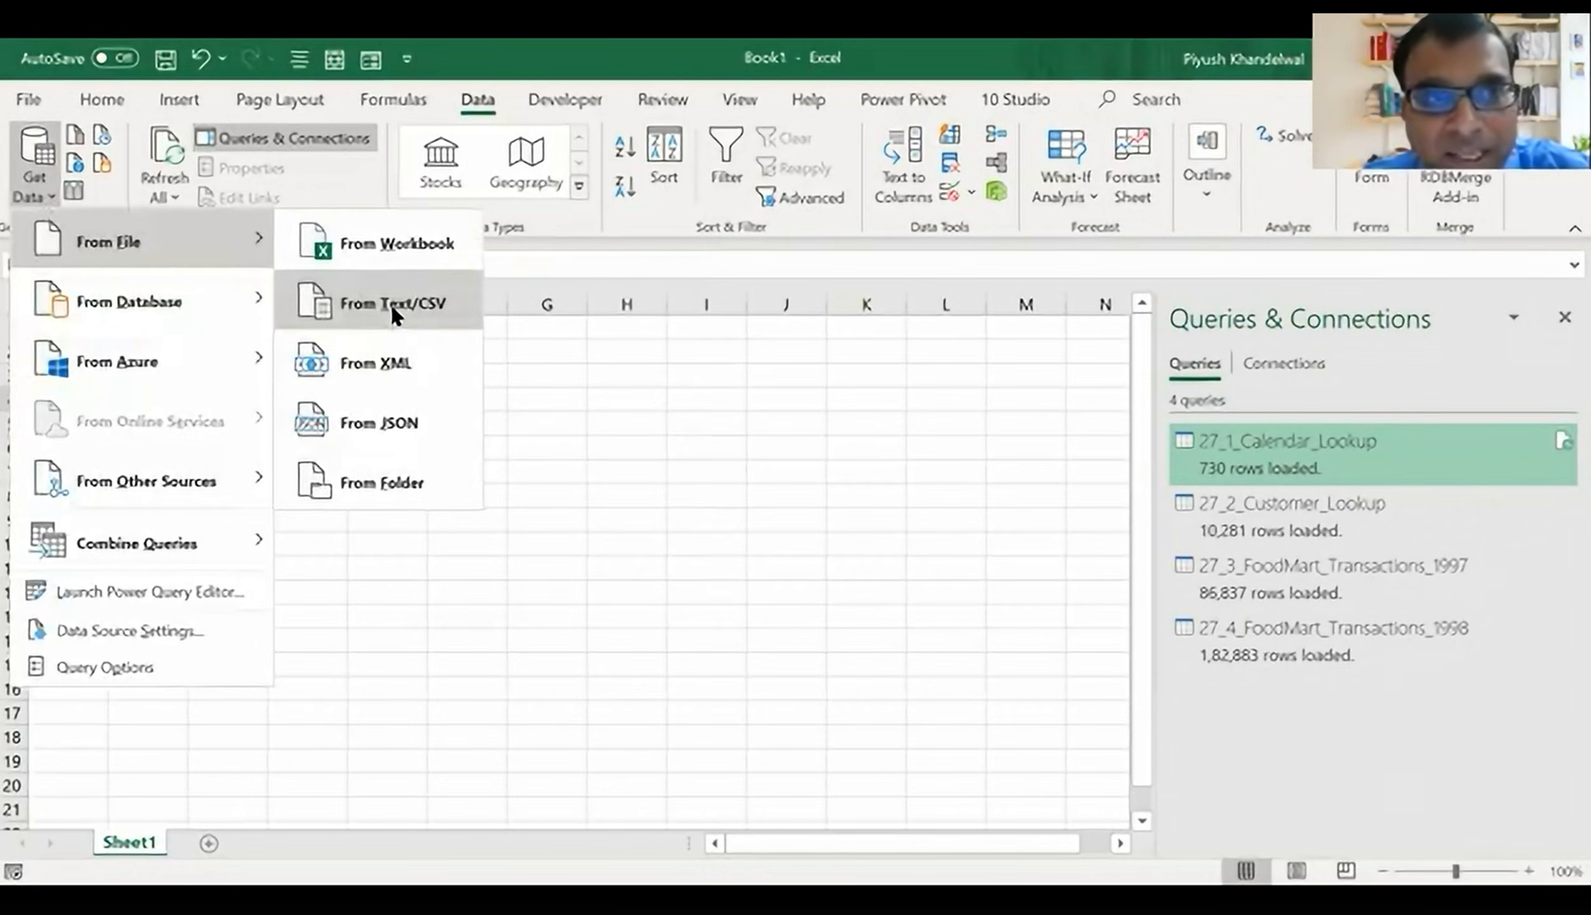
left_click(392, 313)
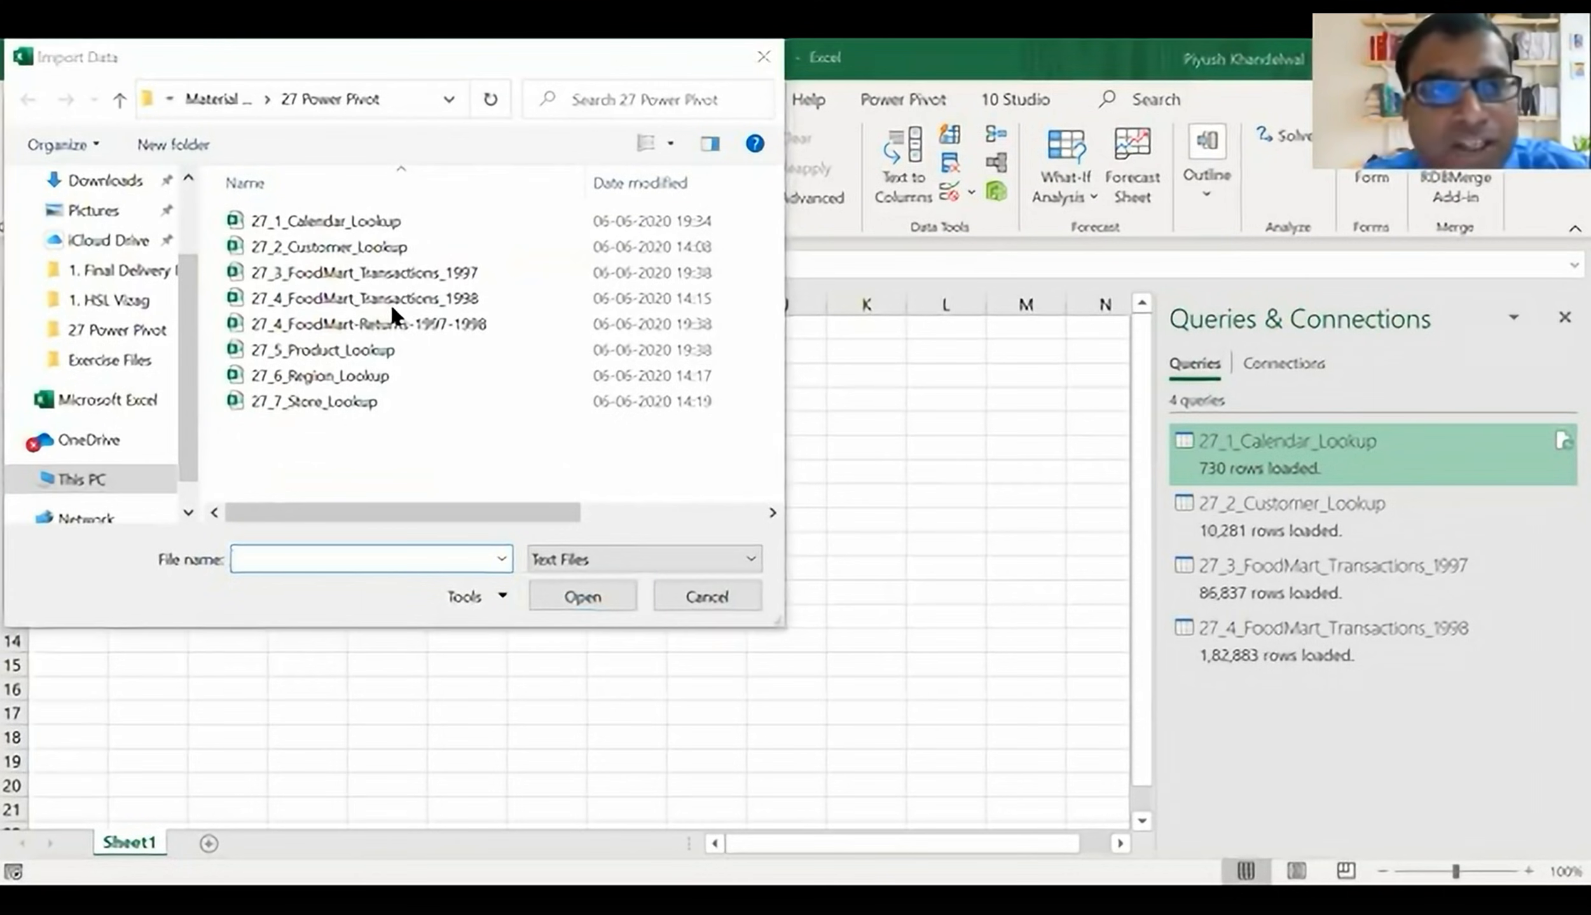
left_click(394, 325)
left_click(574, 591)
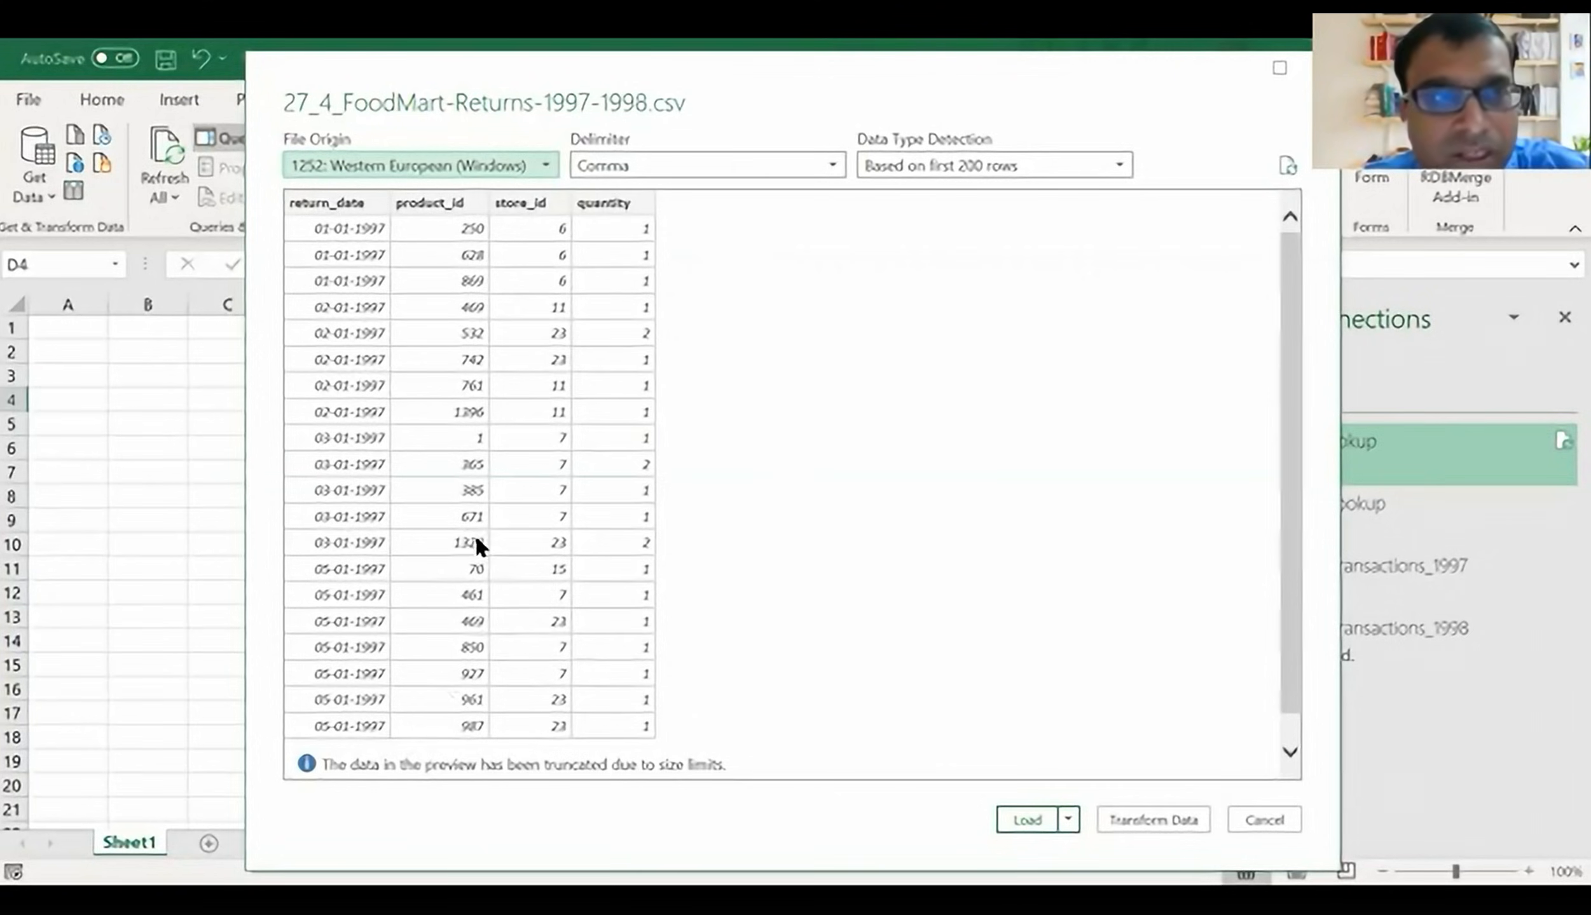
left_click(1070, 820)
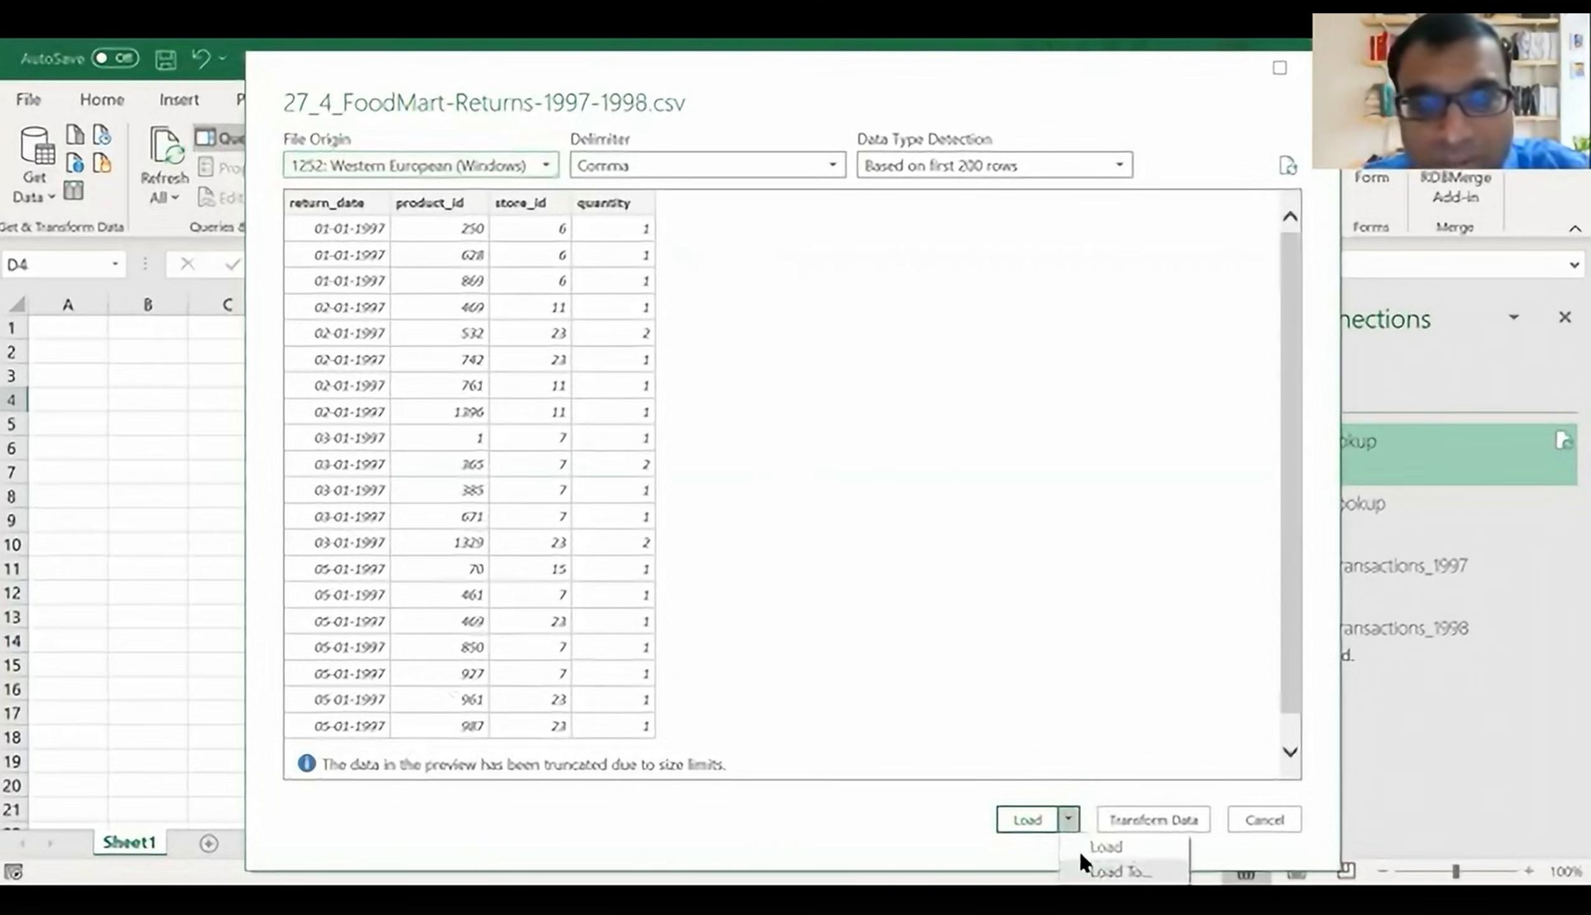
left_click(1034, 618)
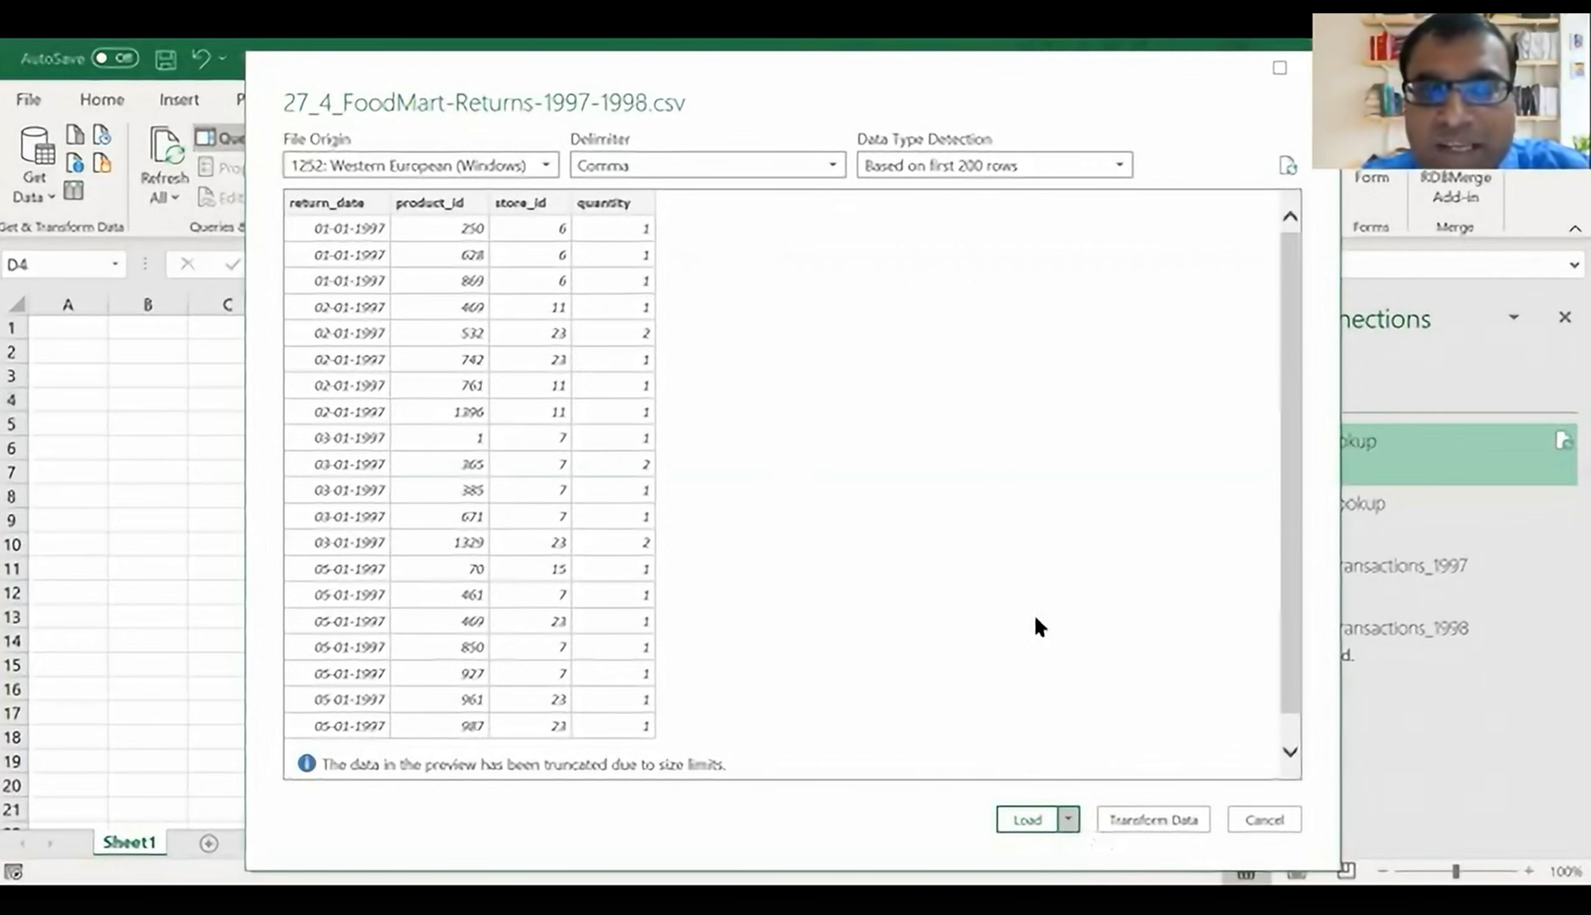
left_click(1148, 823)
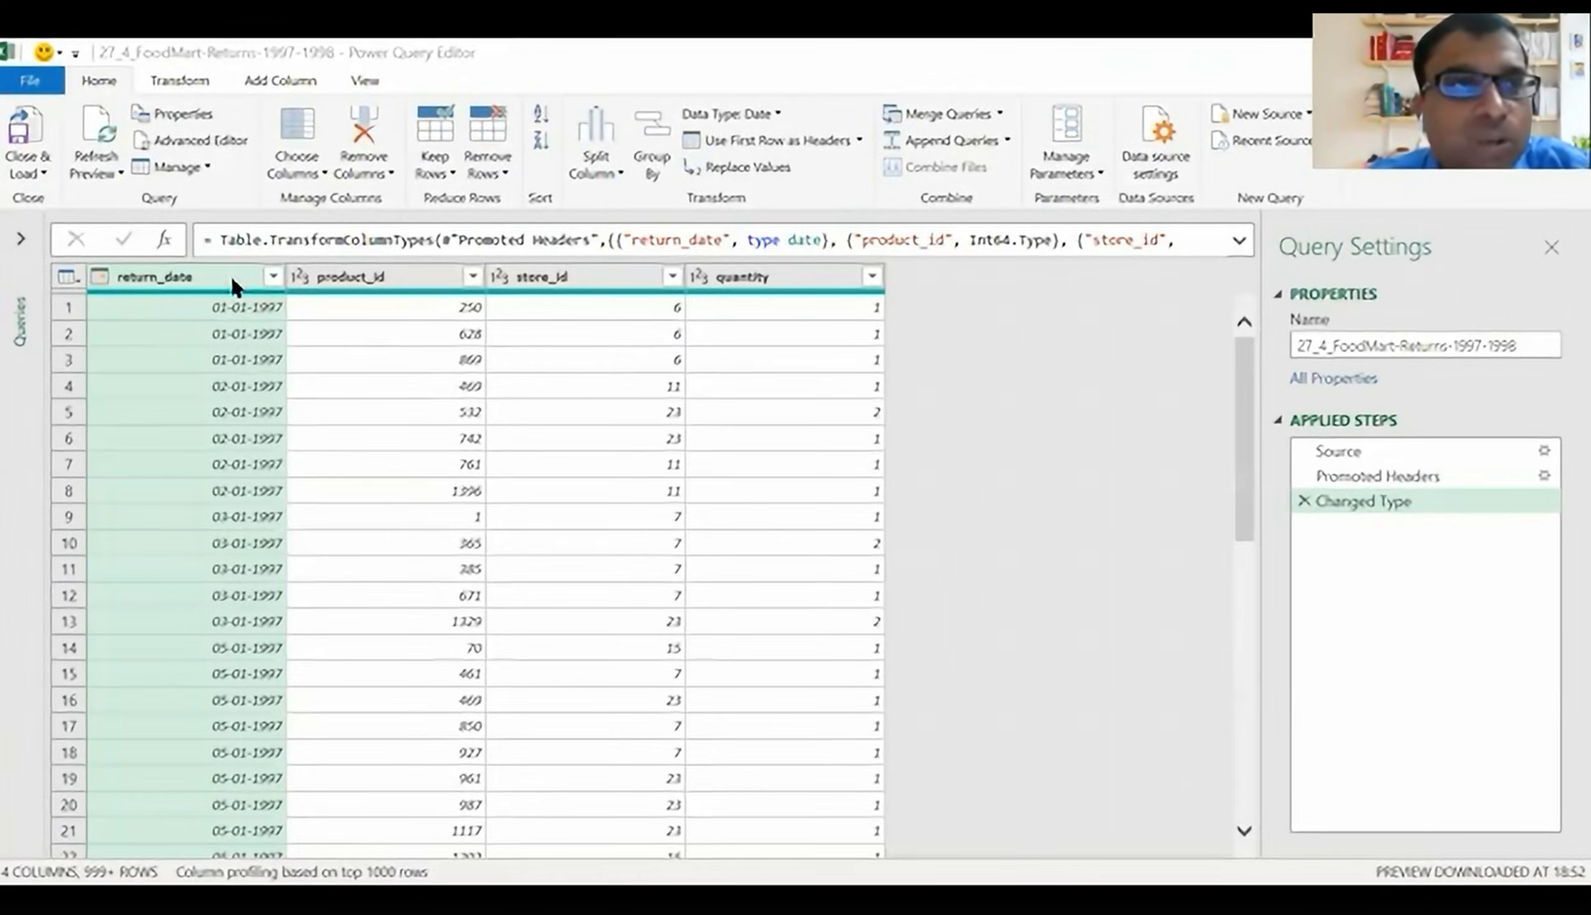
- Briefly show the column distribution and the column profile of the returns data, hiding each again after viewing
left_click(364, 80)
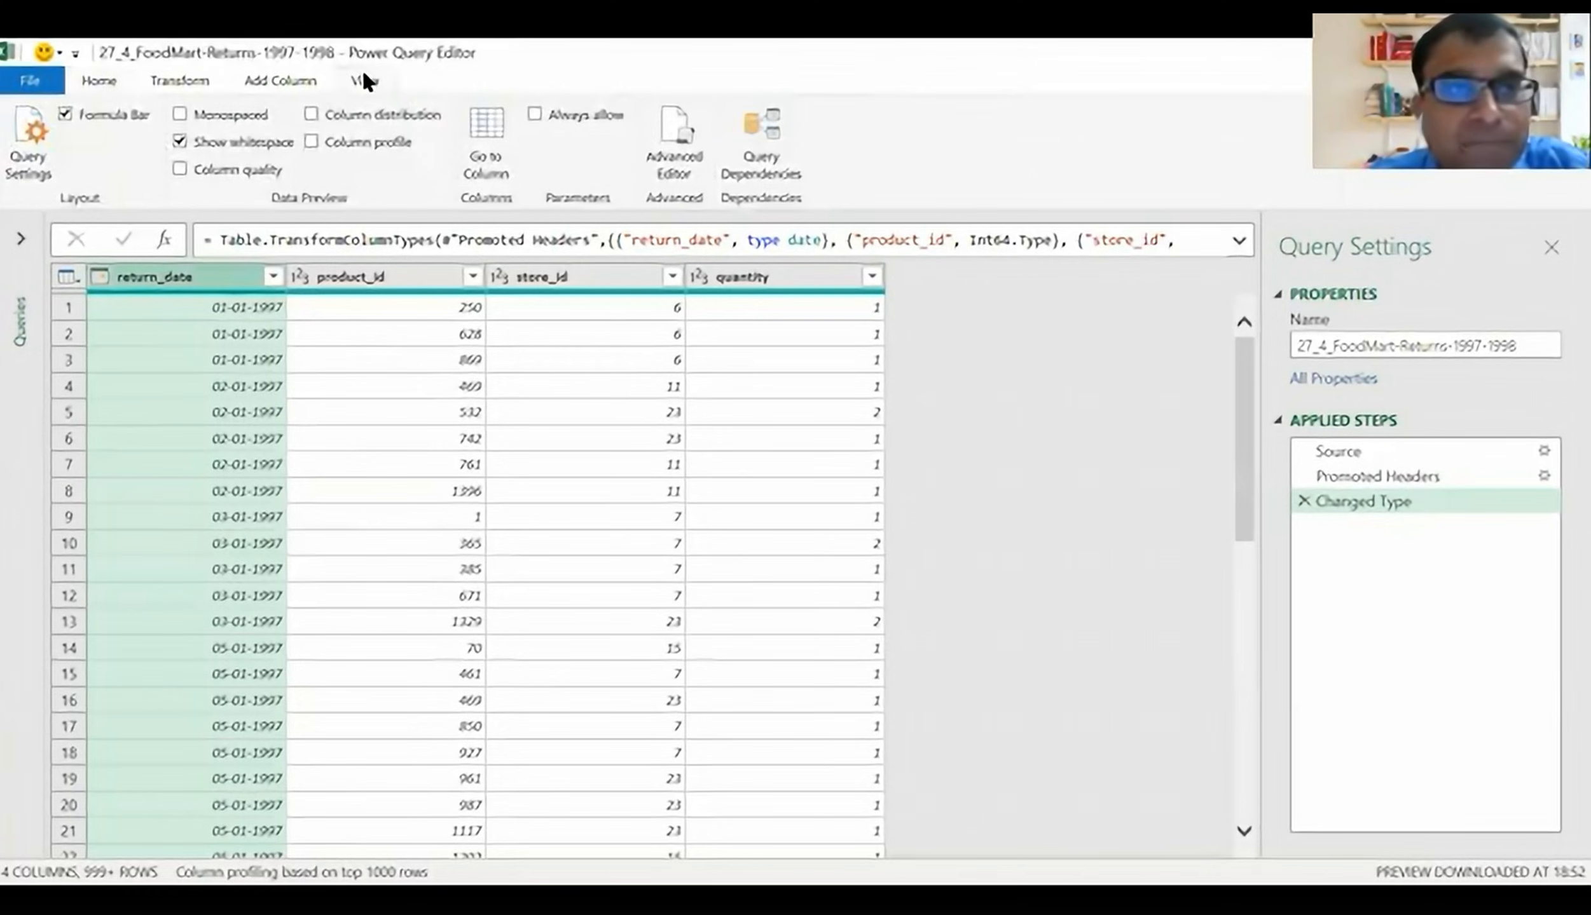
left_click(363, 119)
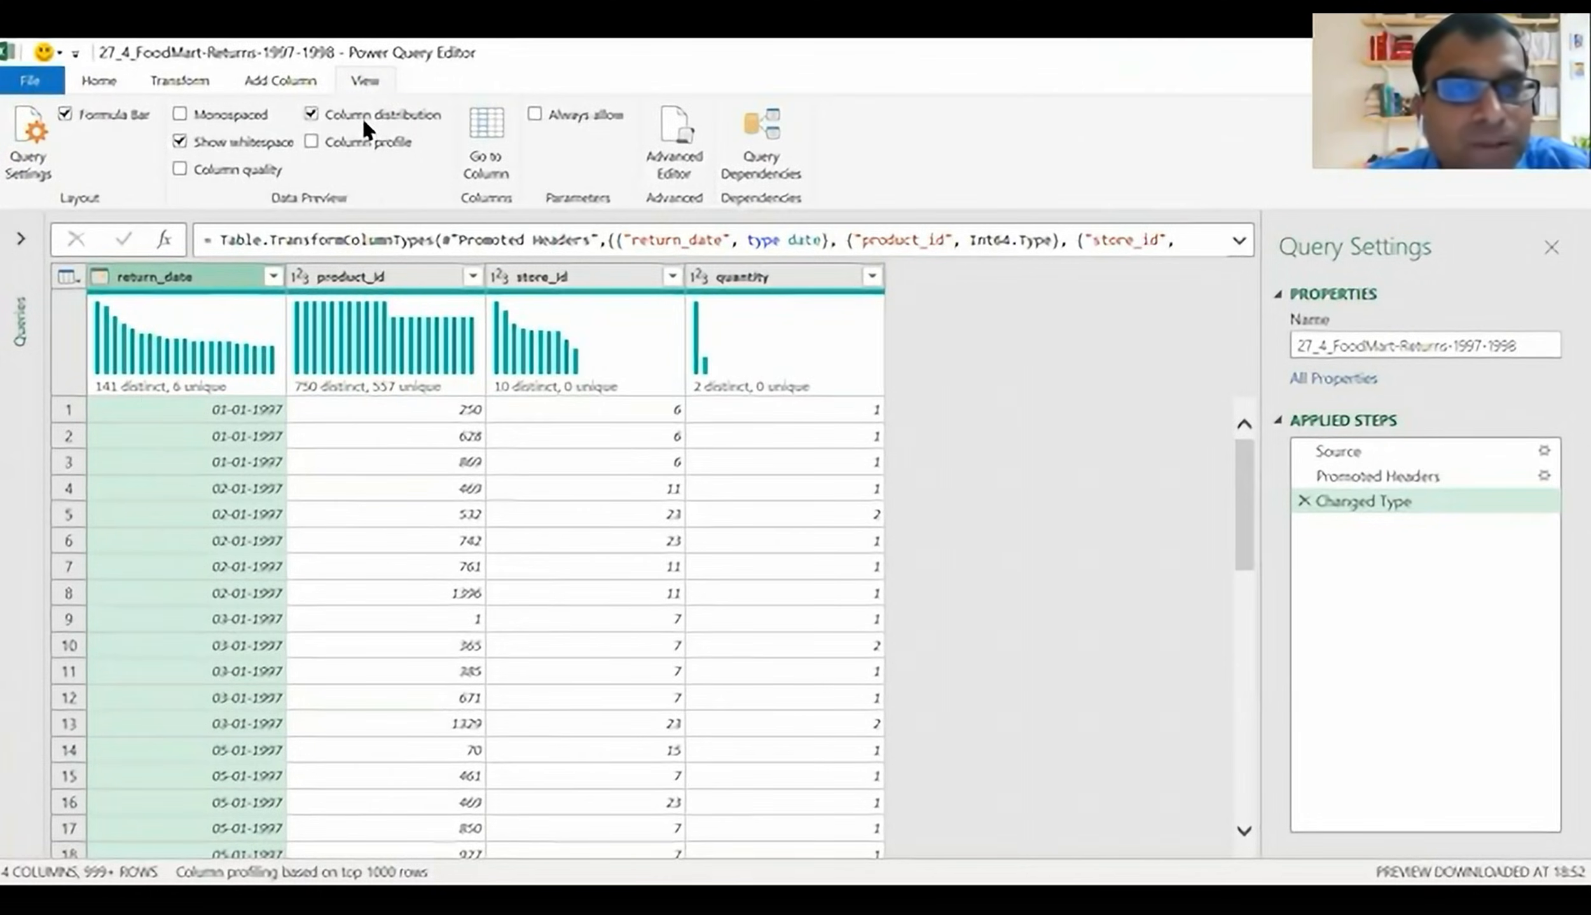
left_click(365, 127)
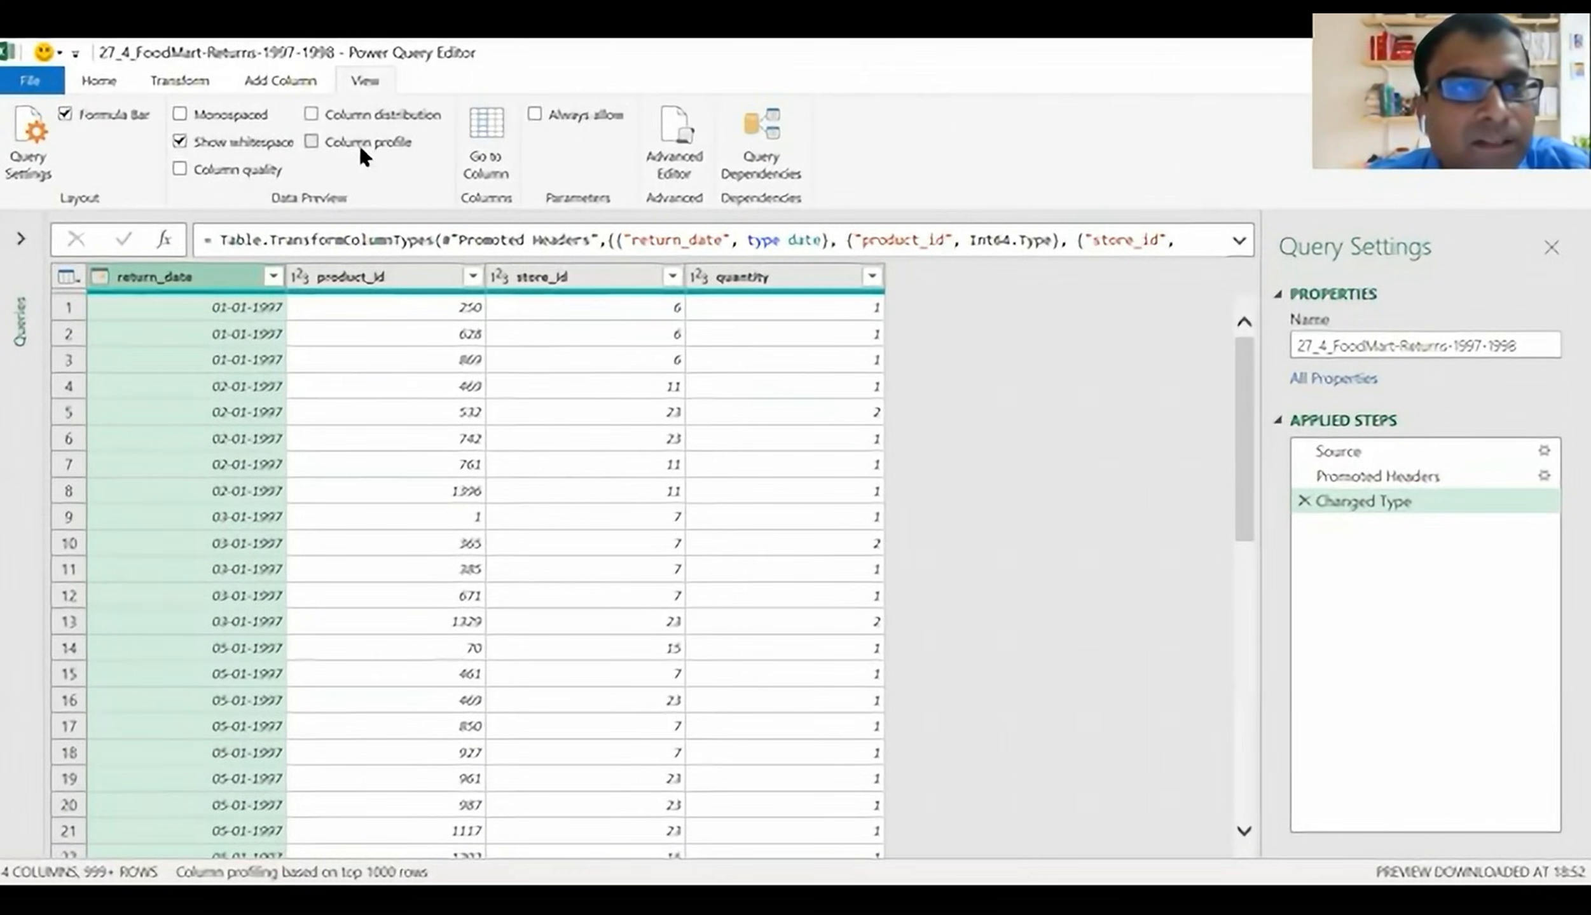
left_click(360, 154)
left_click(358, 143)
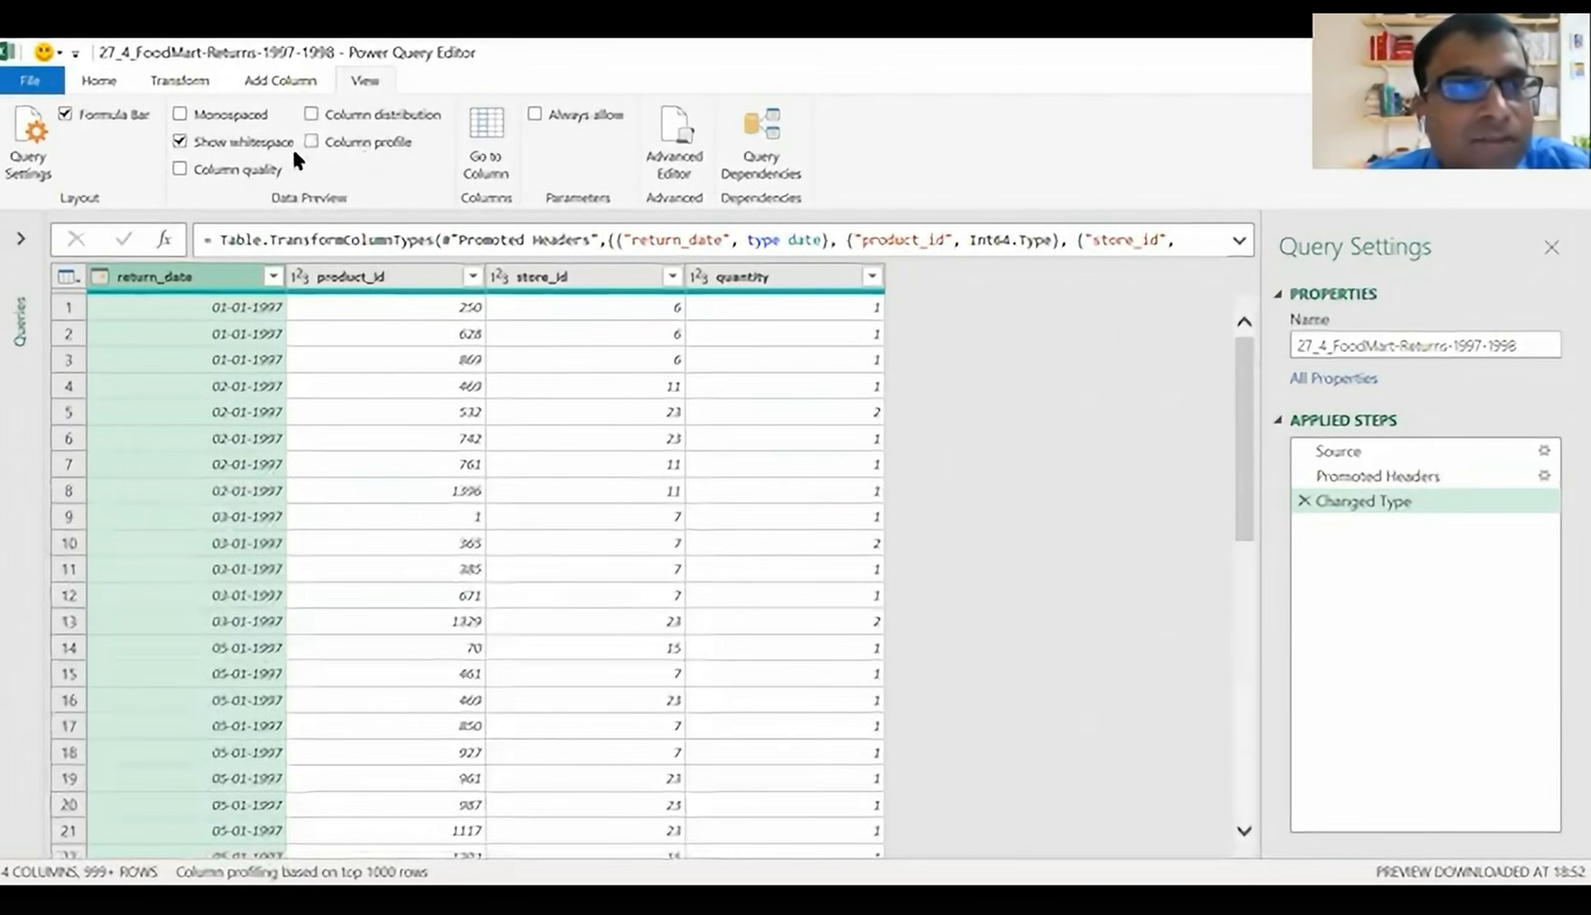
- Briefly show the column quality and the column profile of the returns data, hiding each again after viewing
left_click(270, 164)
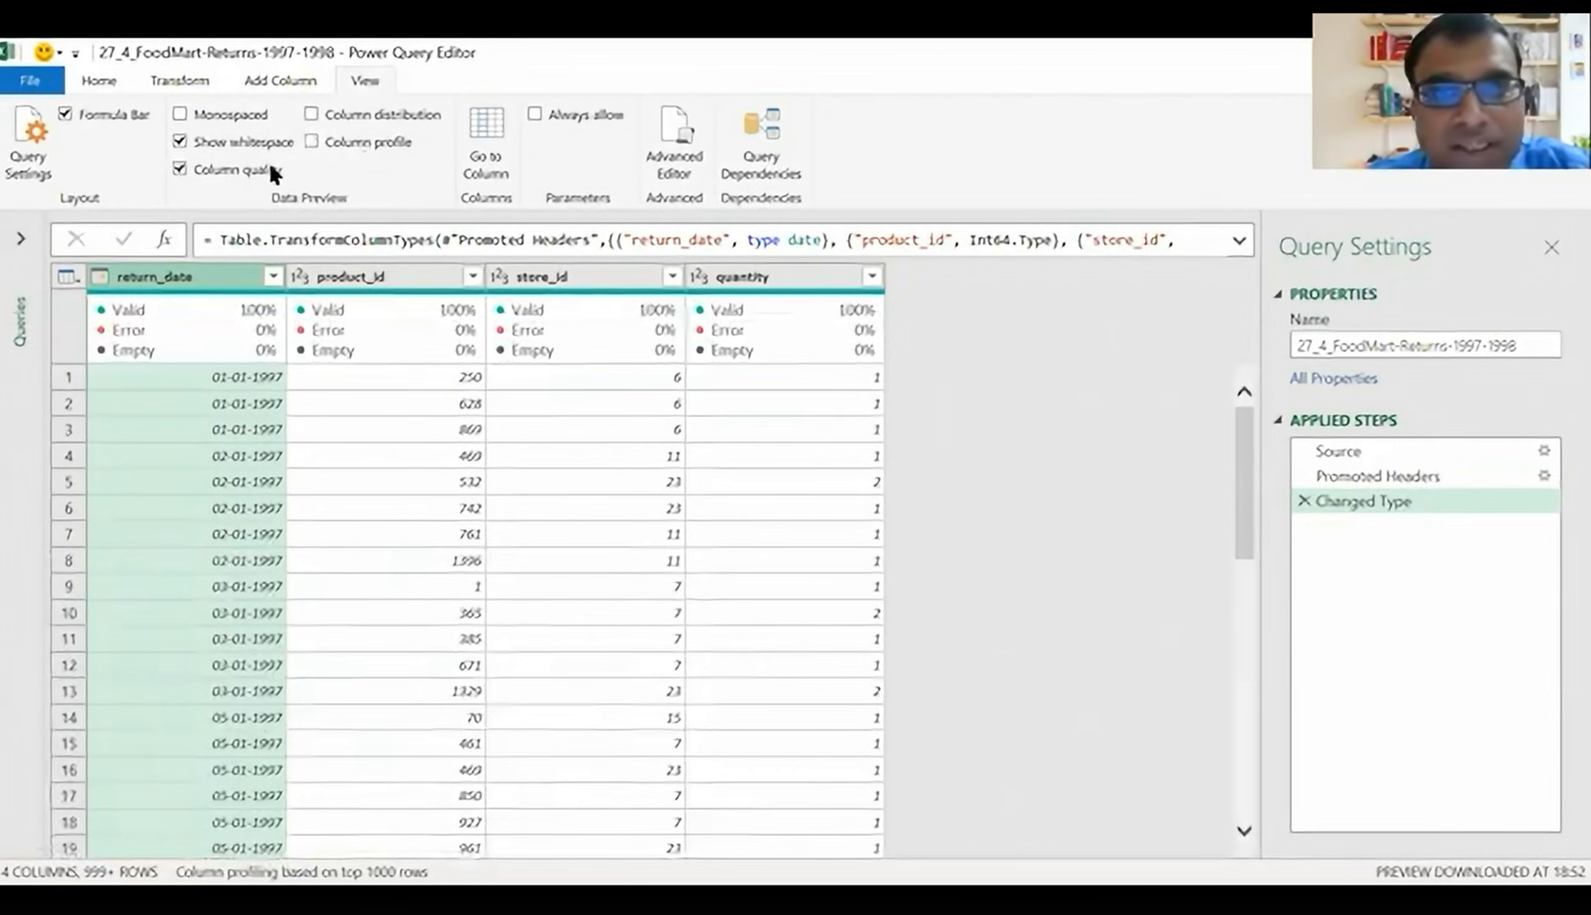
left_click(271, 167)
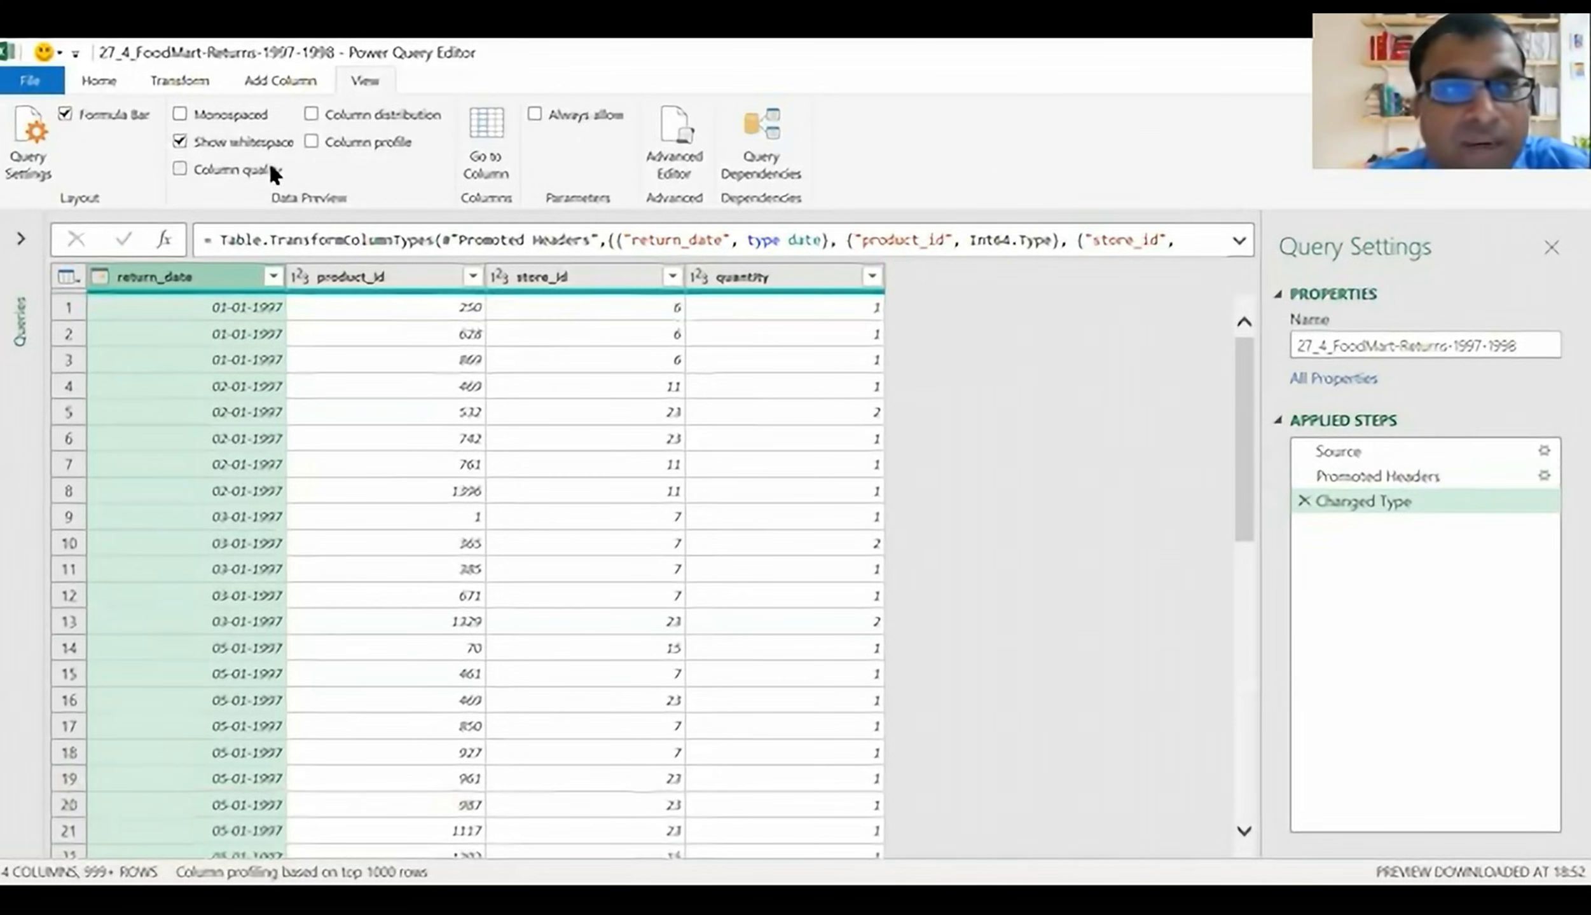
left_click(328, 135)
left_click(328, 135)
- Show the column distribution and examine the distinct and unique counts of the return_date, product_id, store_id and quantity columns
left_click(326, 106)
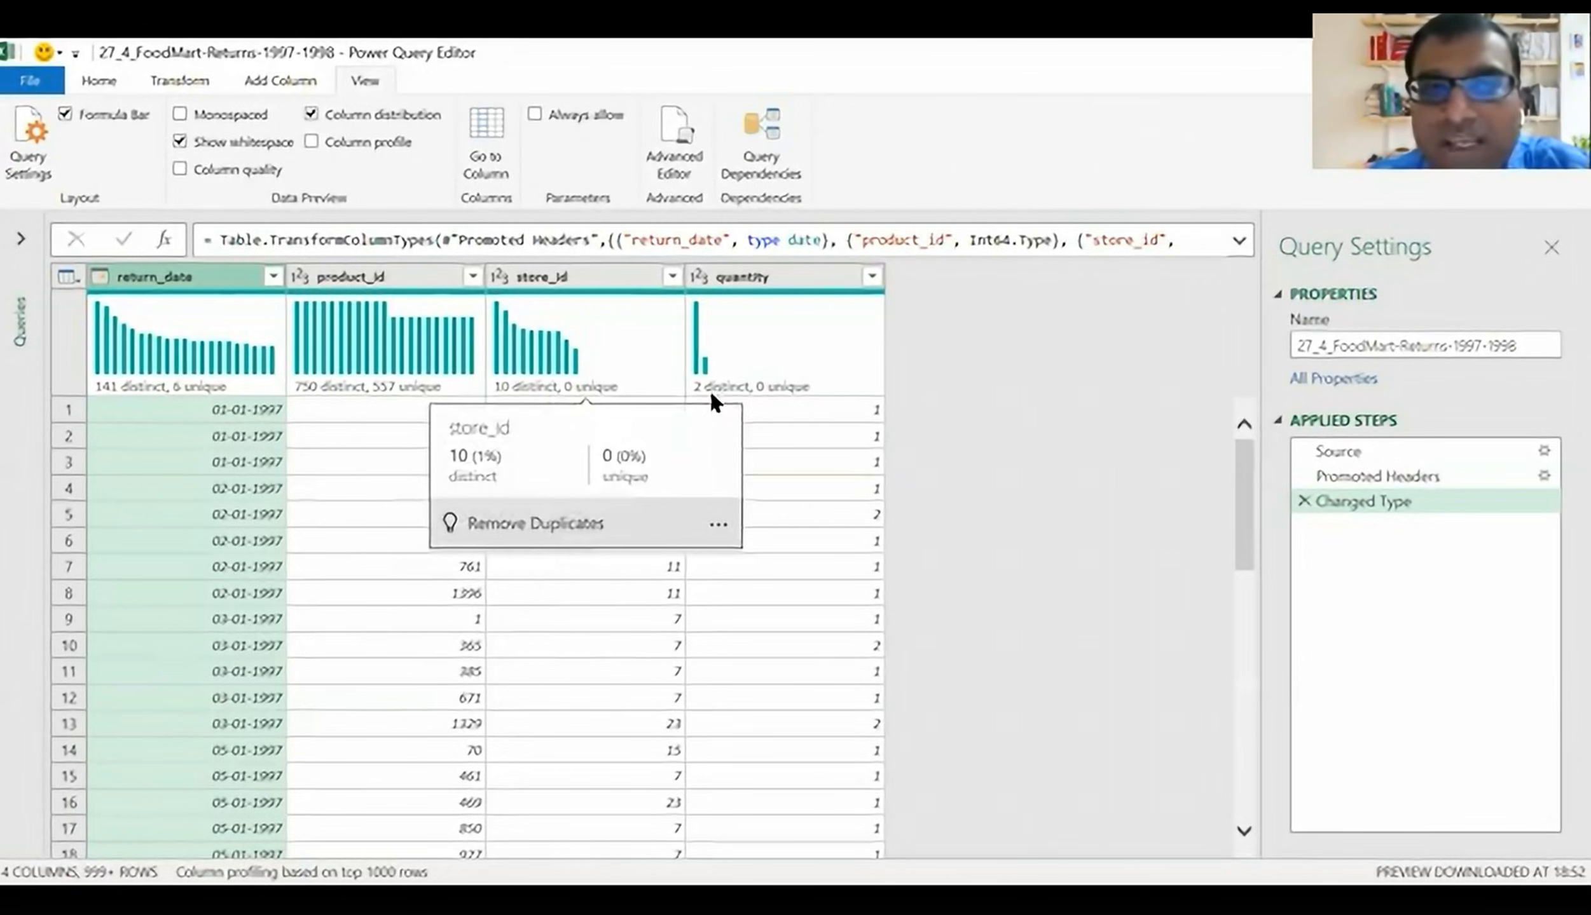
mouse_move(746, 386)
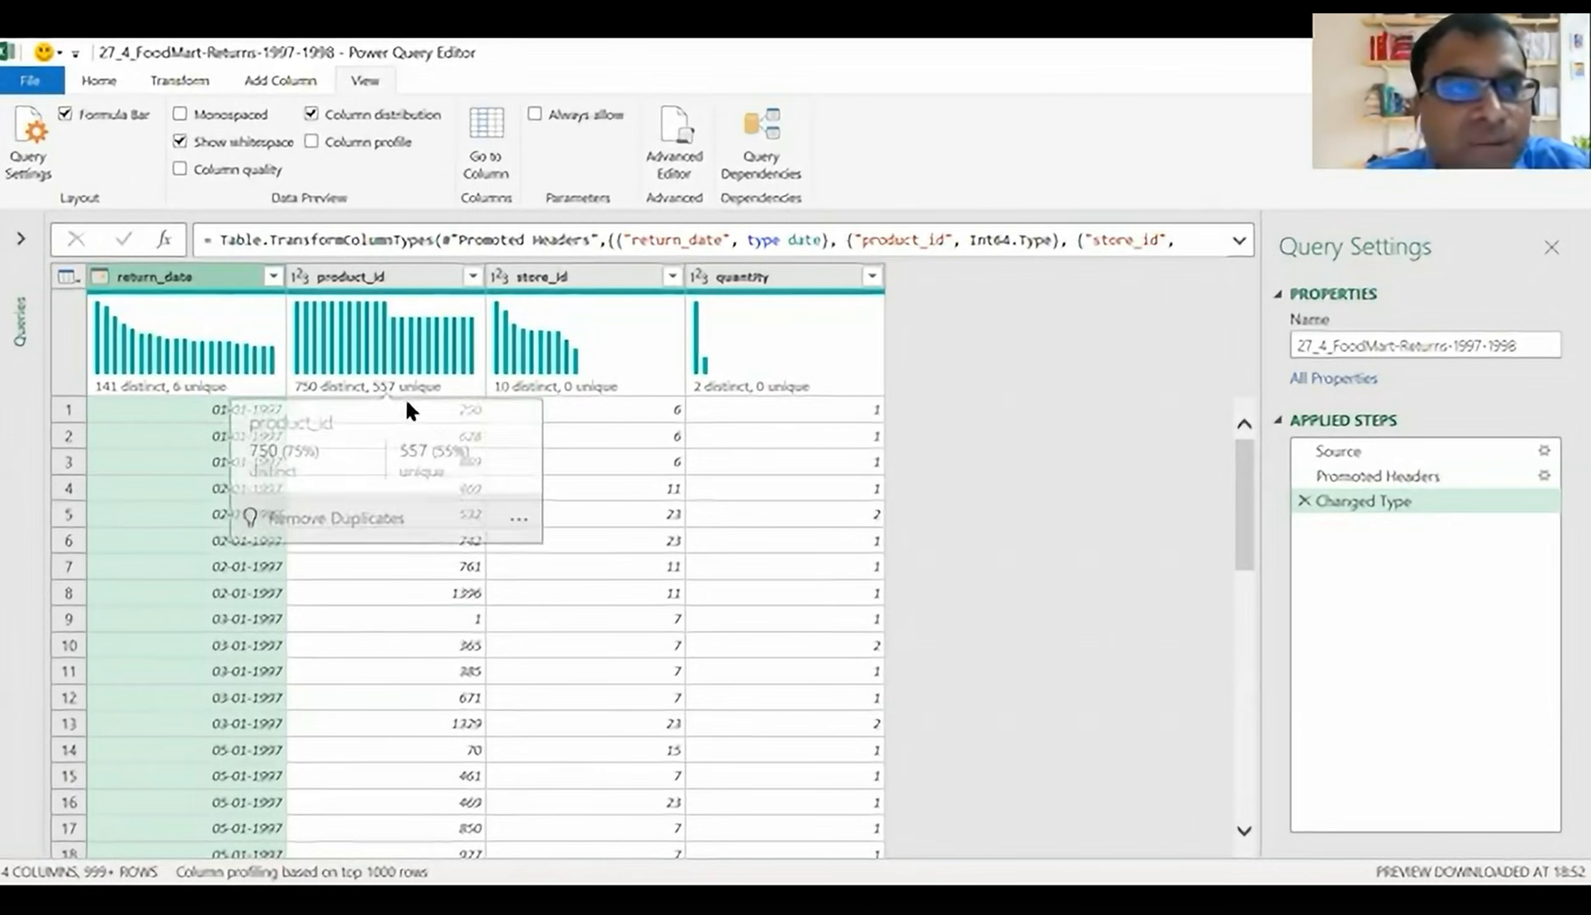
mouse_move(519, 382)
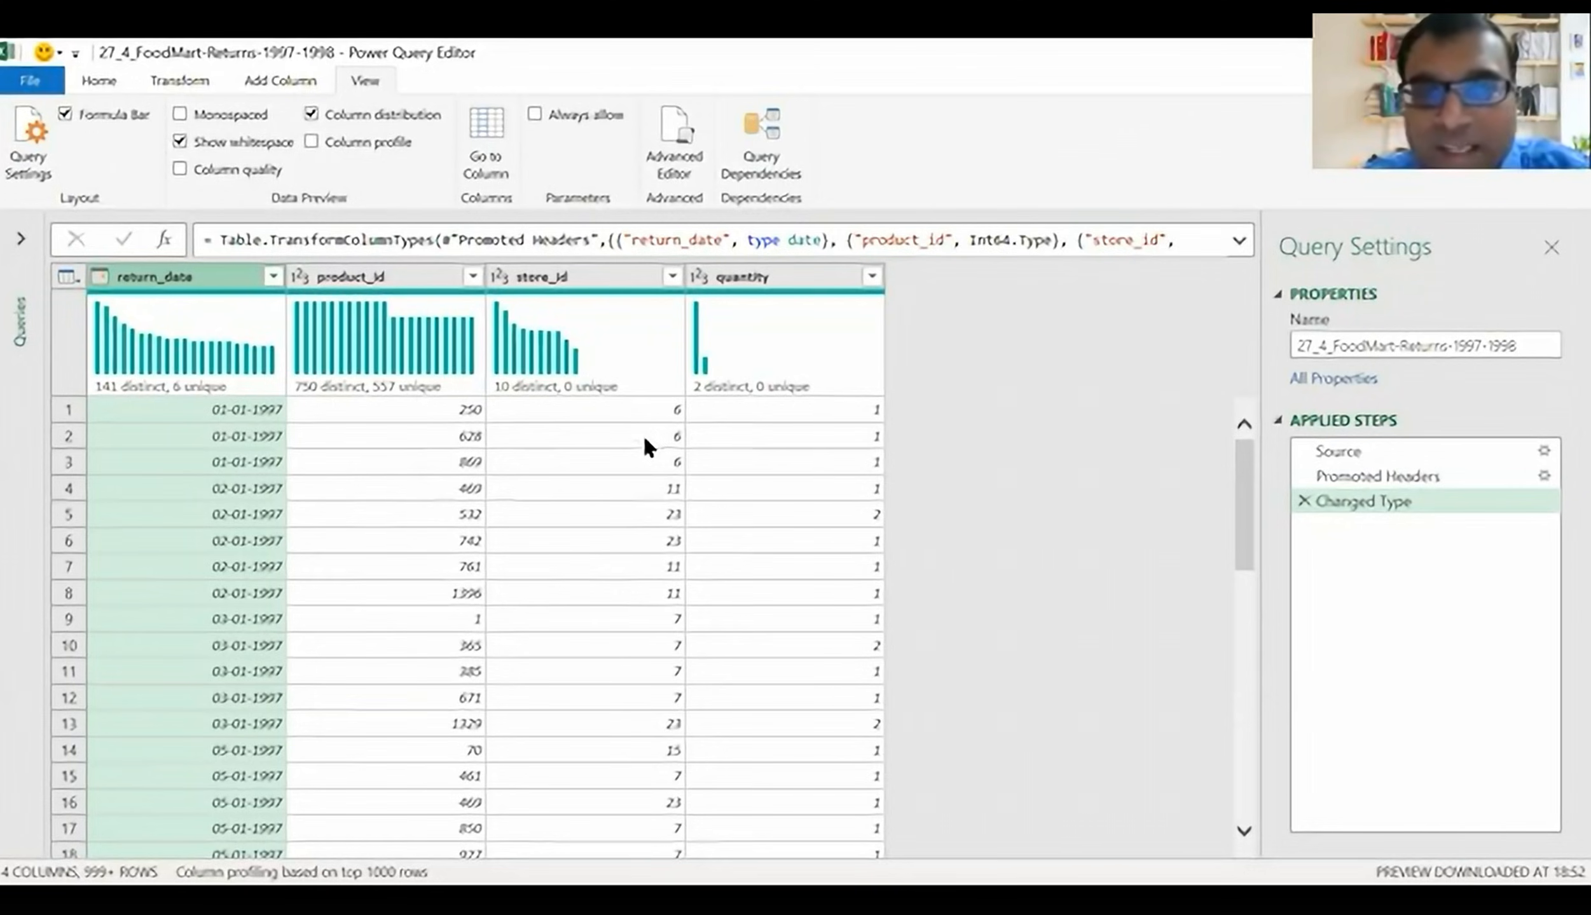
mouse_move(607, 384)
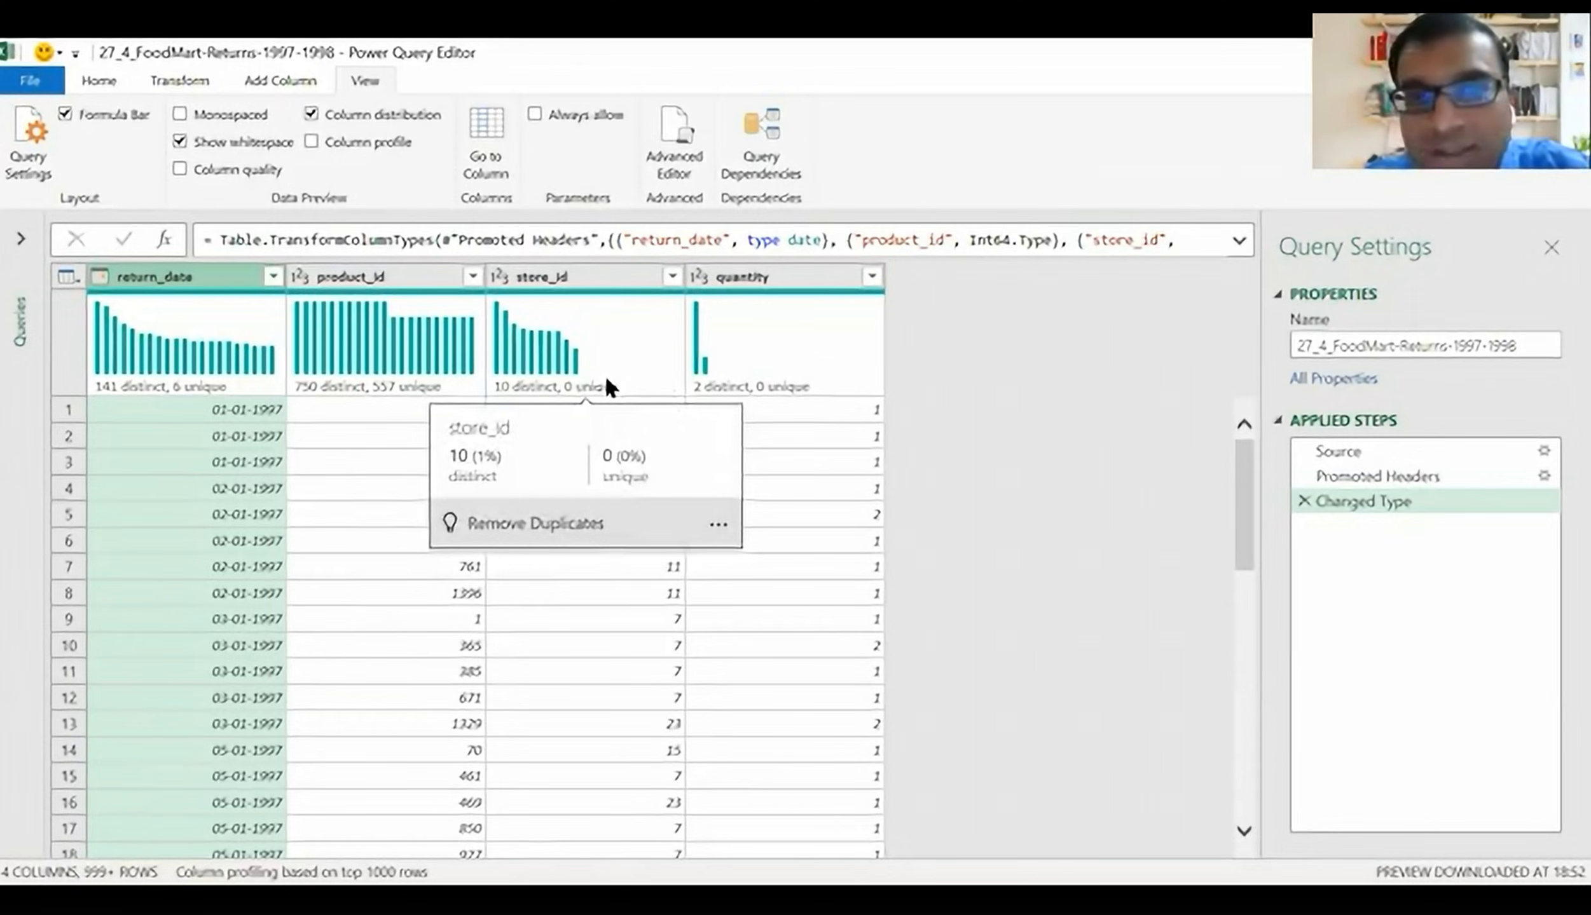
mouse_move(719, 393)
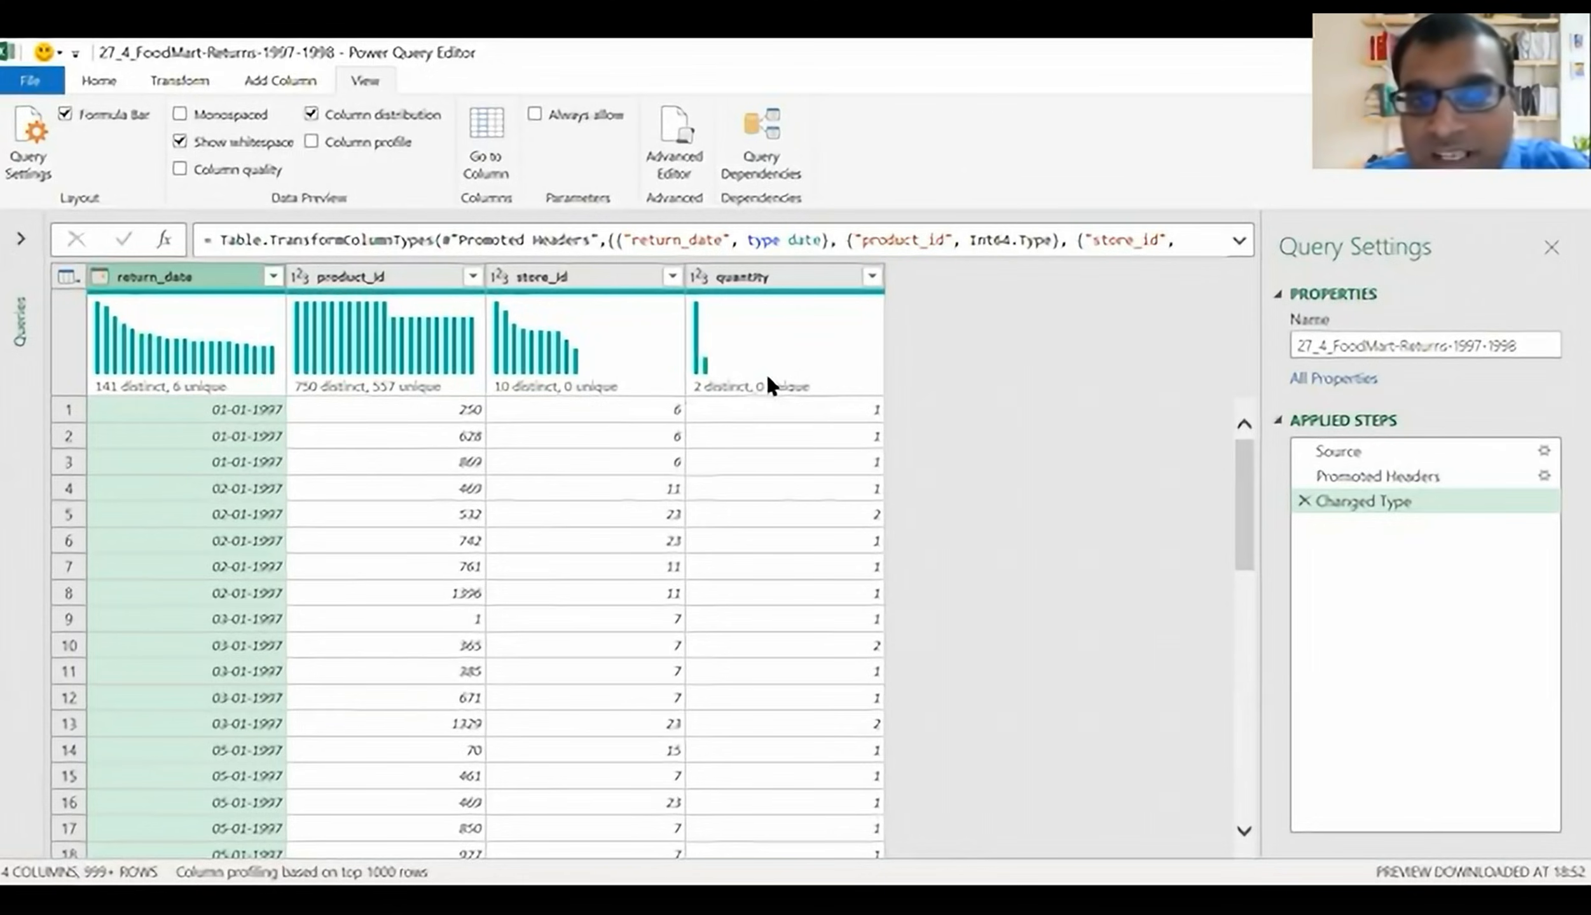
mouse_move(809, 397)
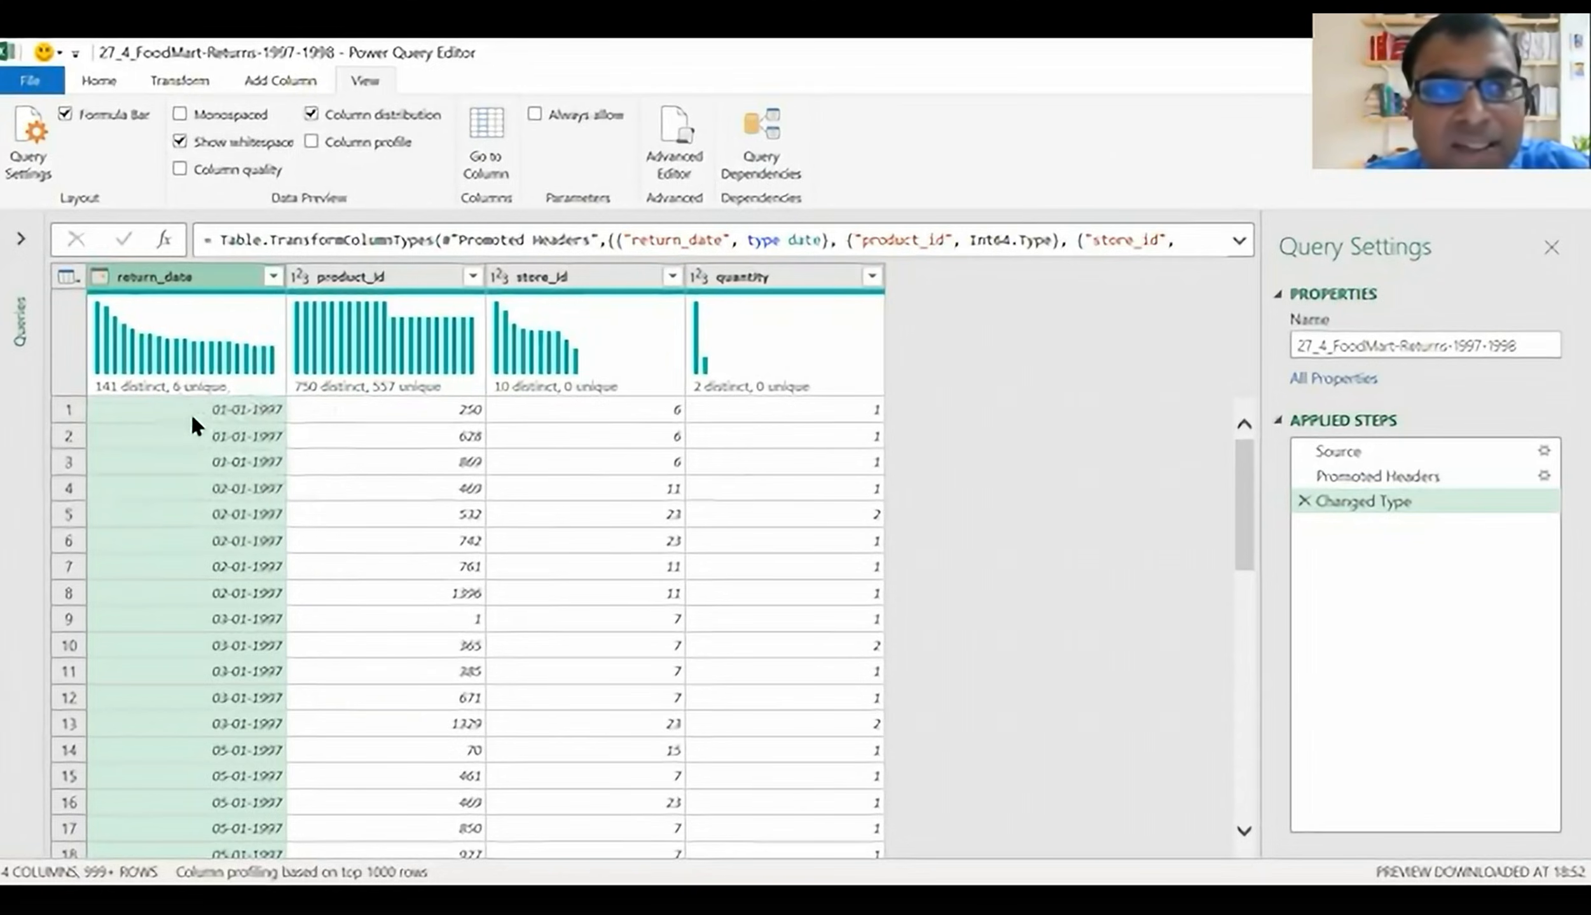
mouse_move(182, 395)
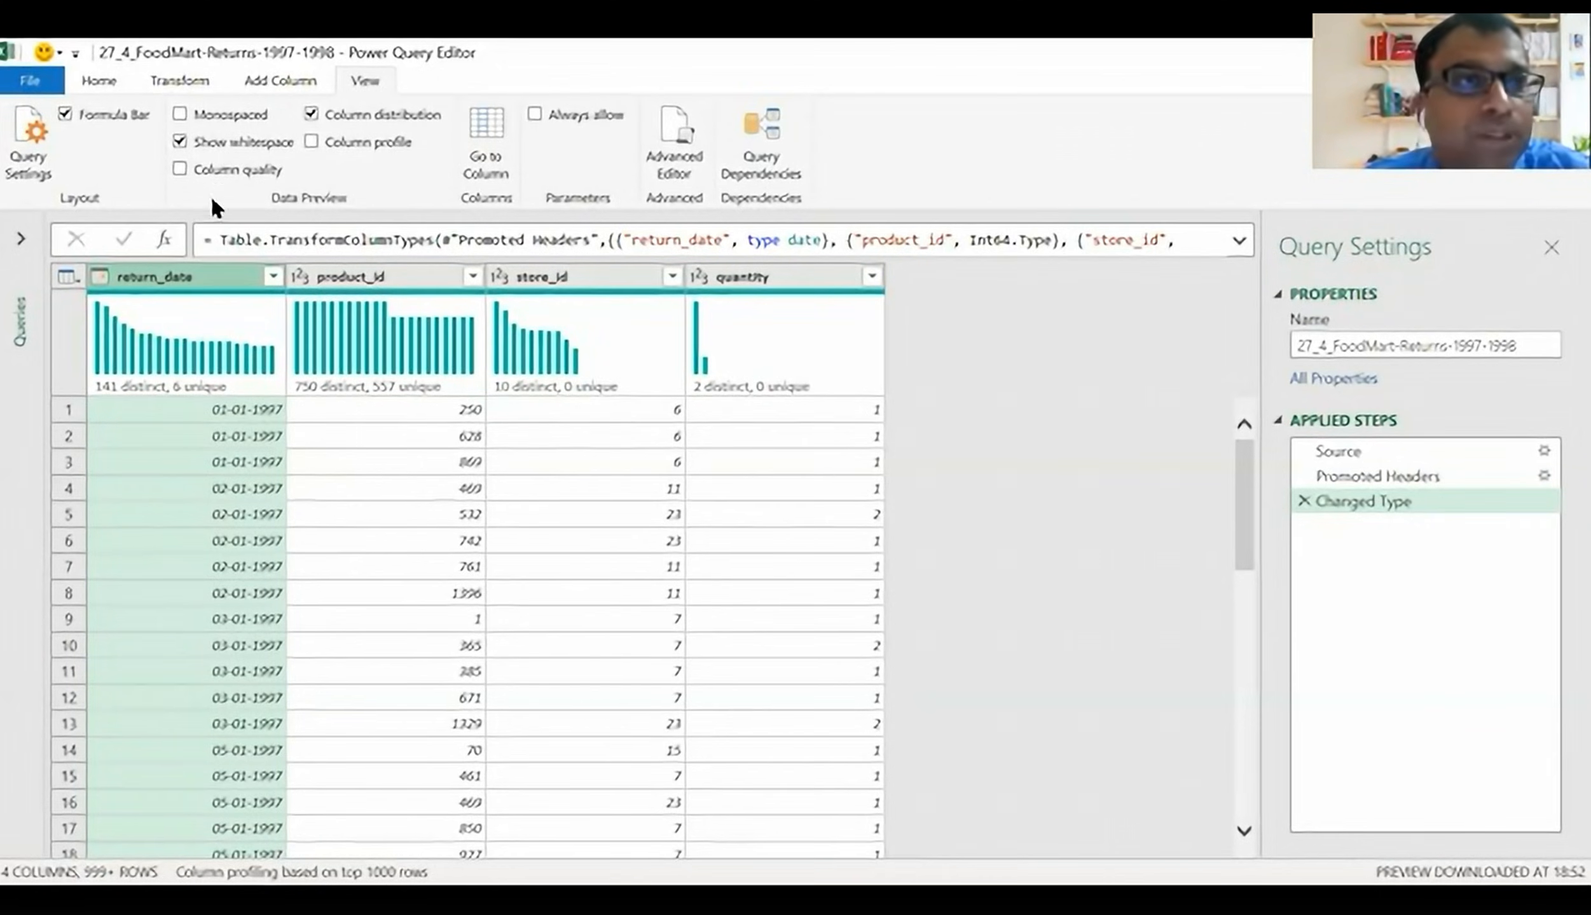
- Load the returns query as Only Create Connection and add its data to the Data Model
left_click(30, 80)
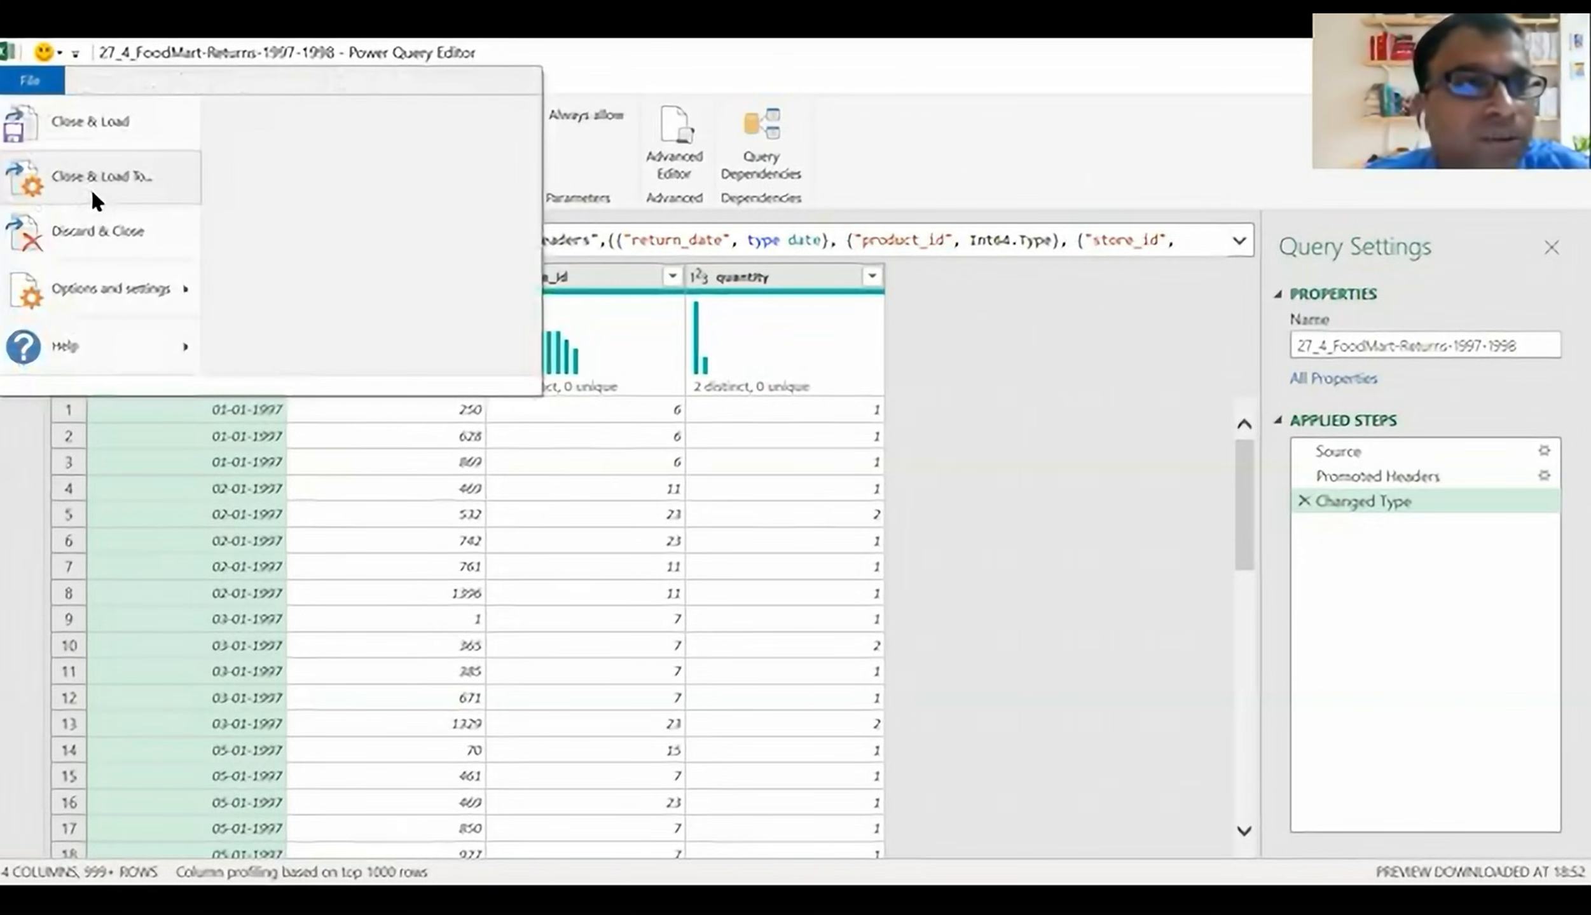
left_click(92, 194)
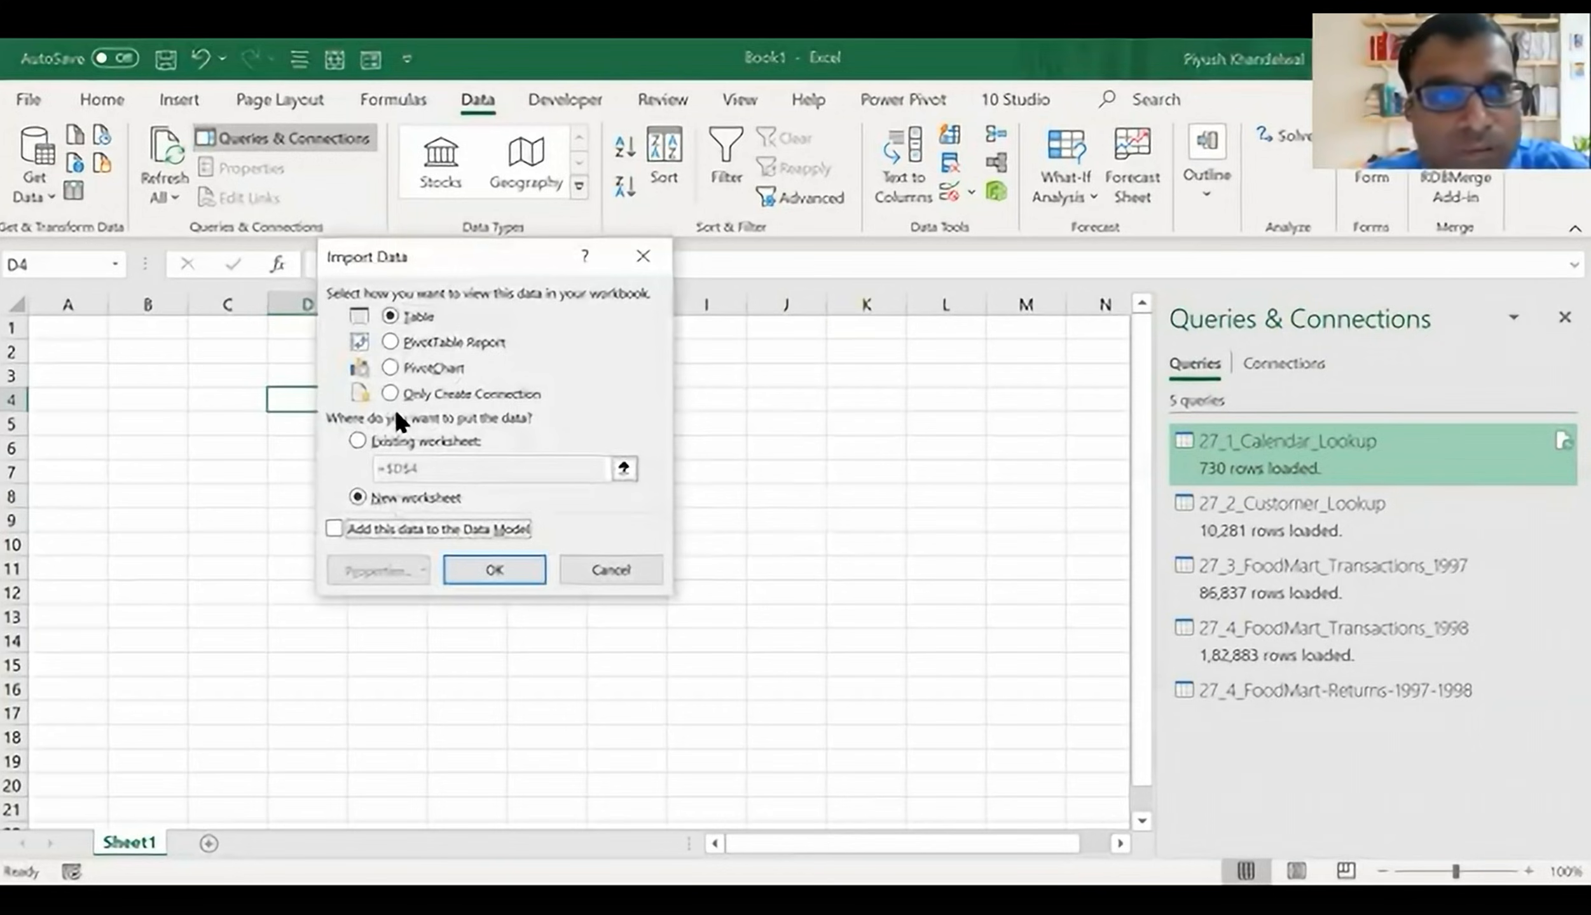
left_click(399, 395)
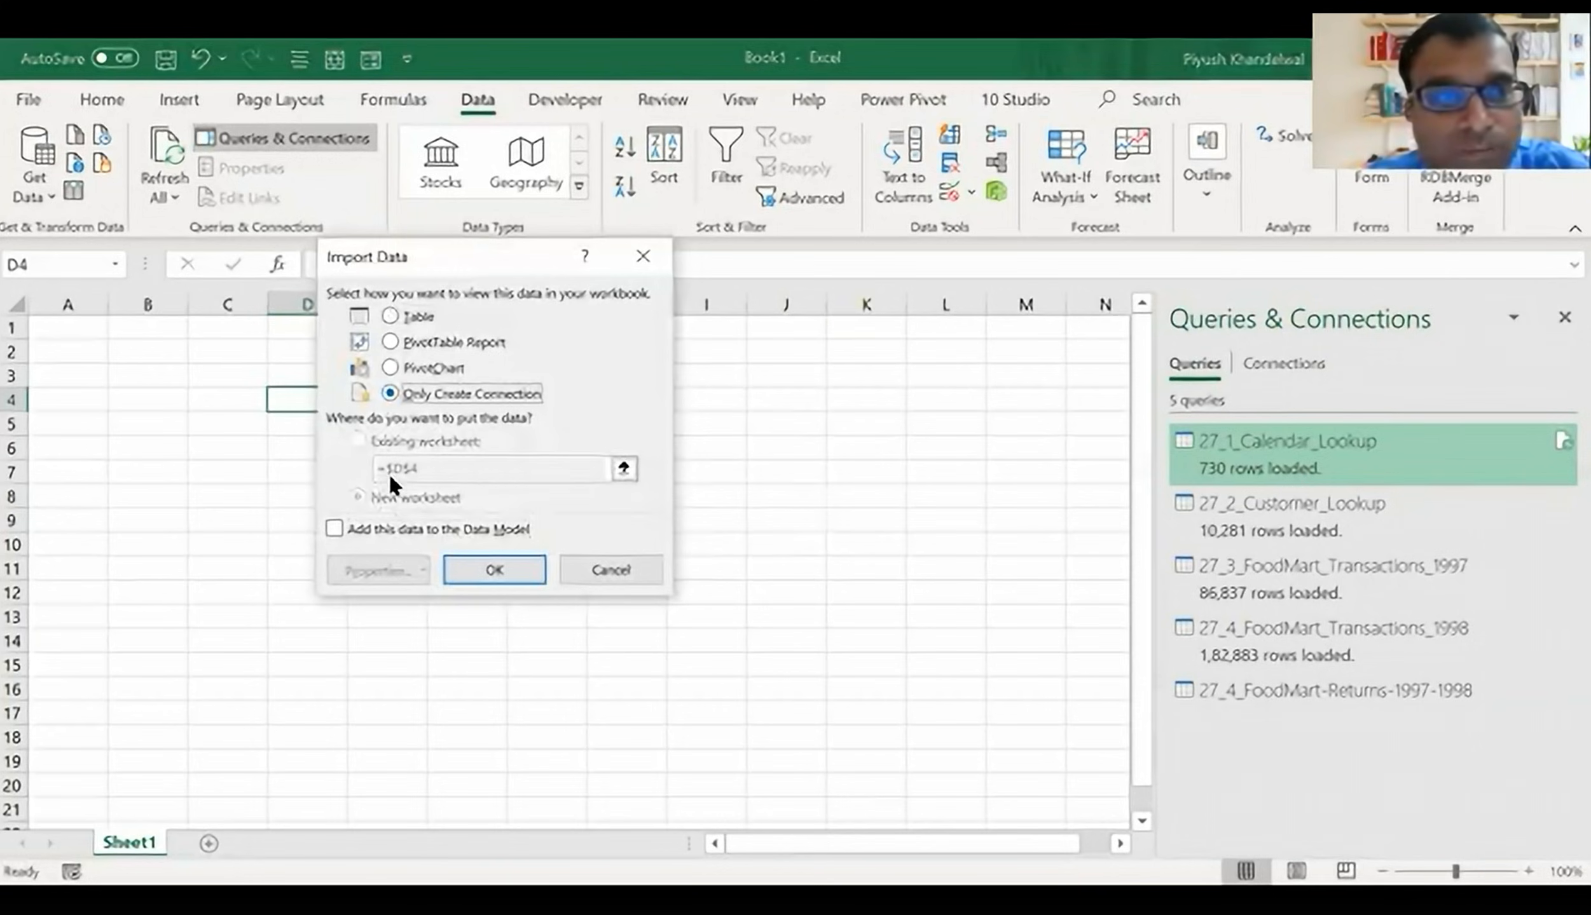
left_click(346, 525)
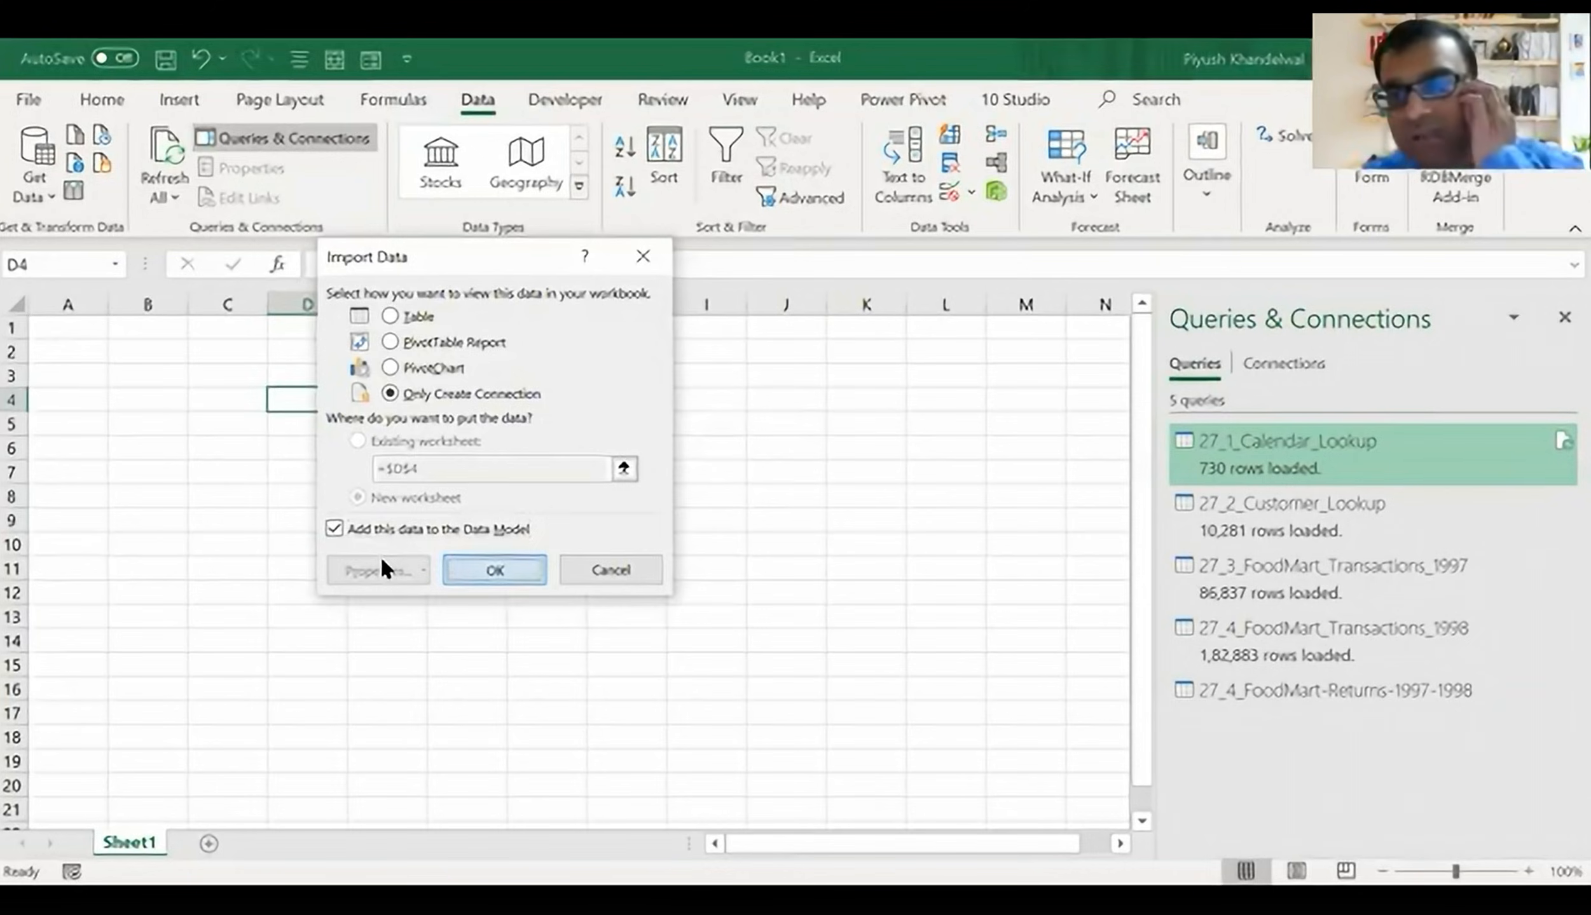
key("Return")
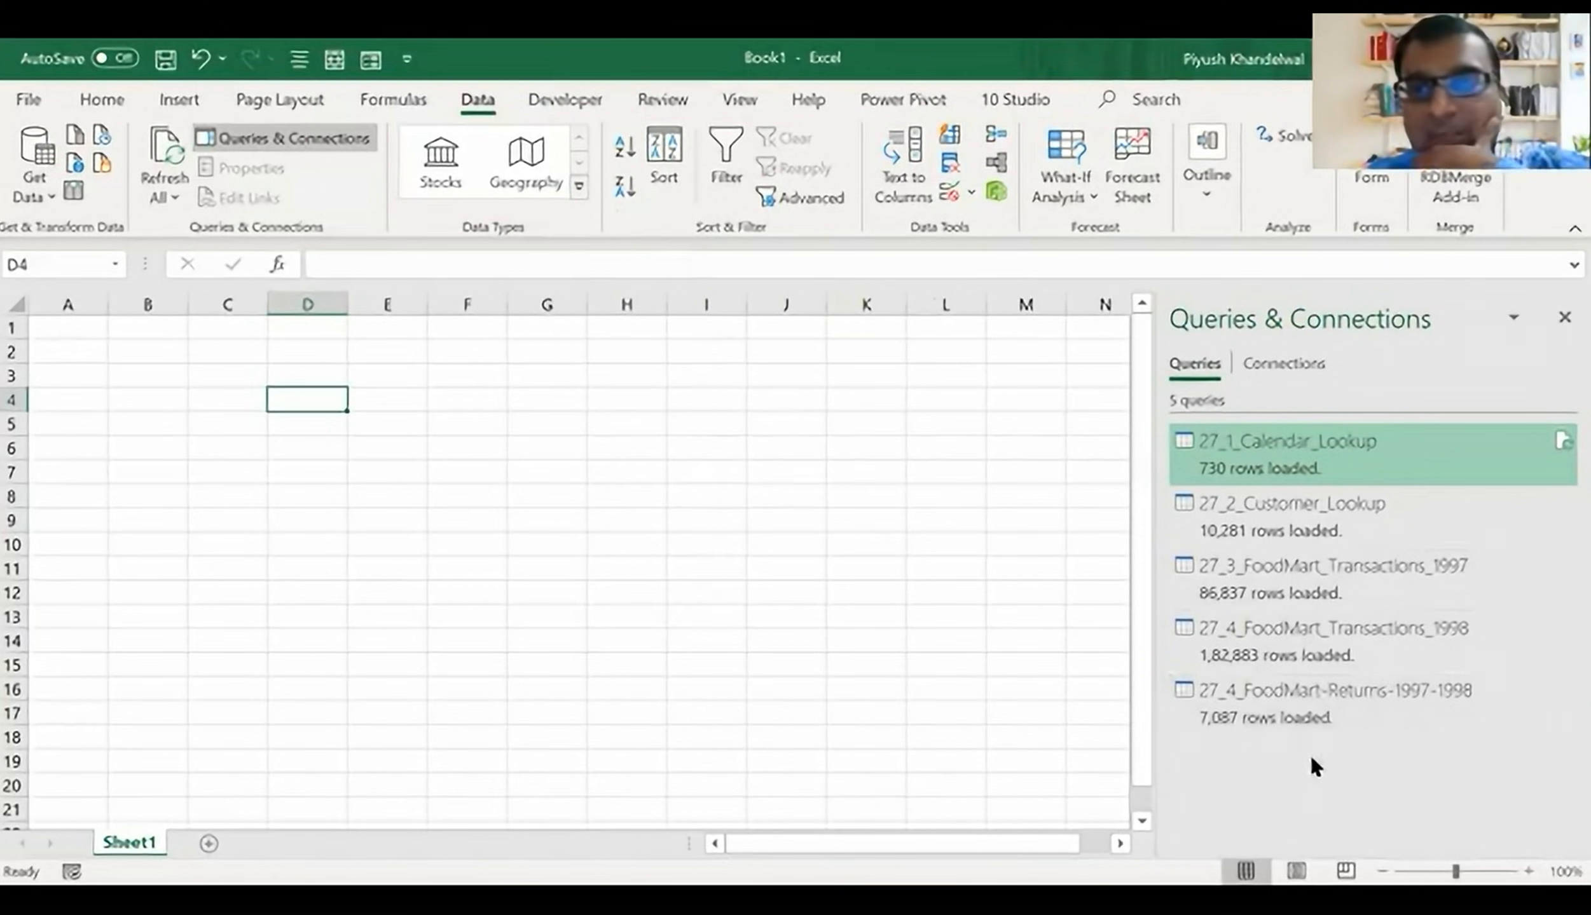
mouse_move(1288, 711)
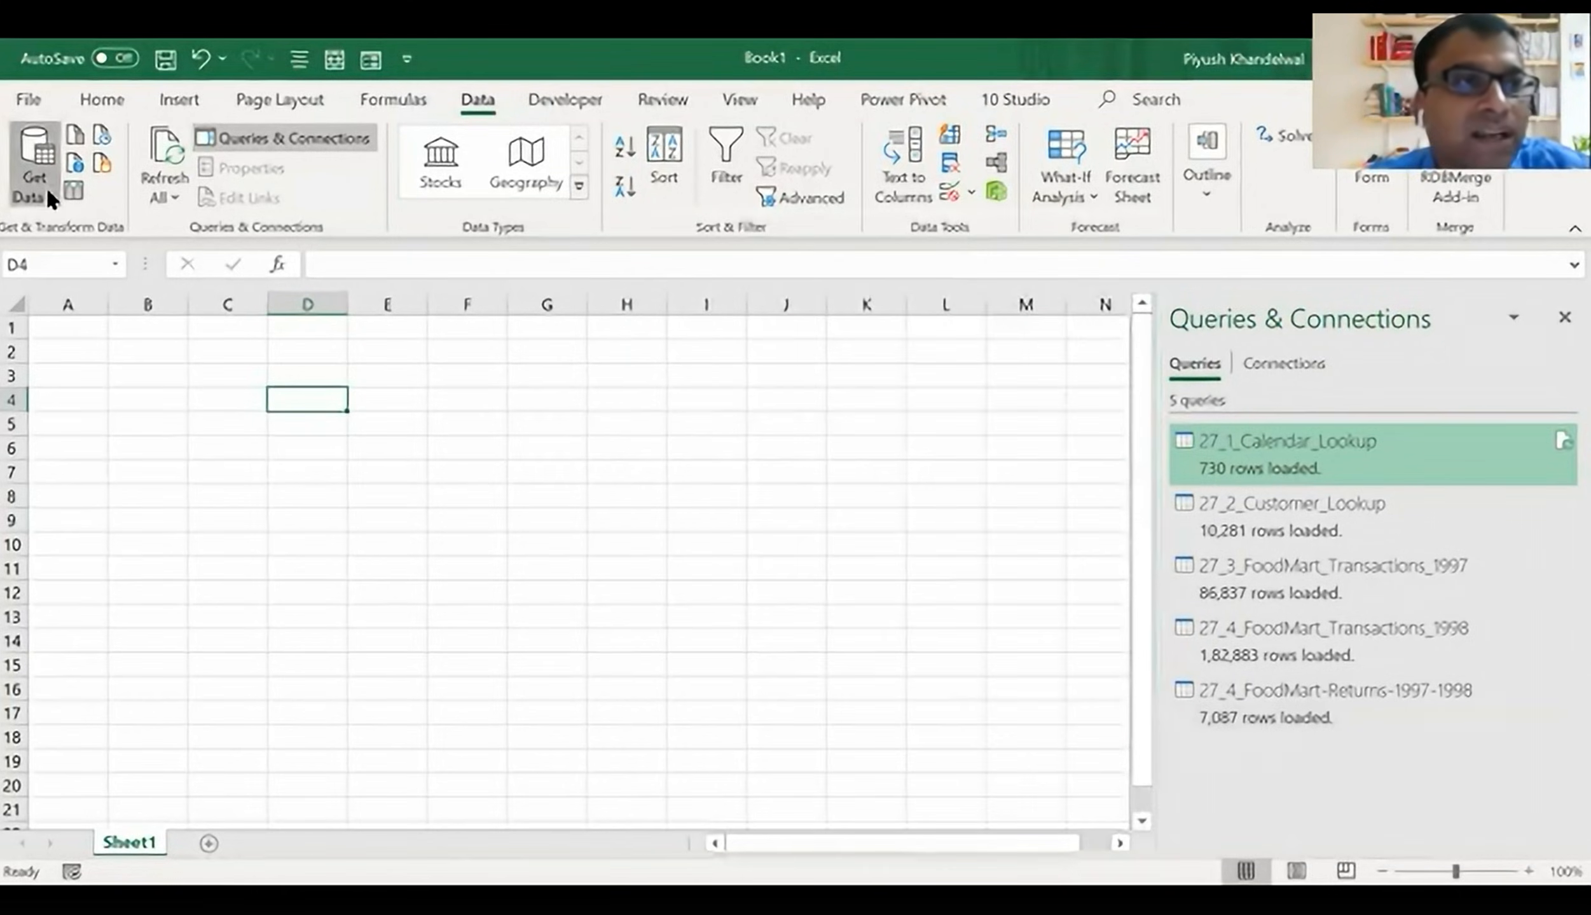
- Import the CSV file 27_5_Product_Lookup and open it for transformation in the Power Query Editor
left_click(46, 185)
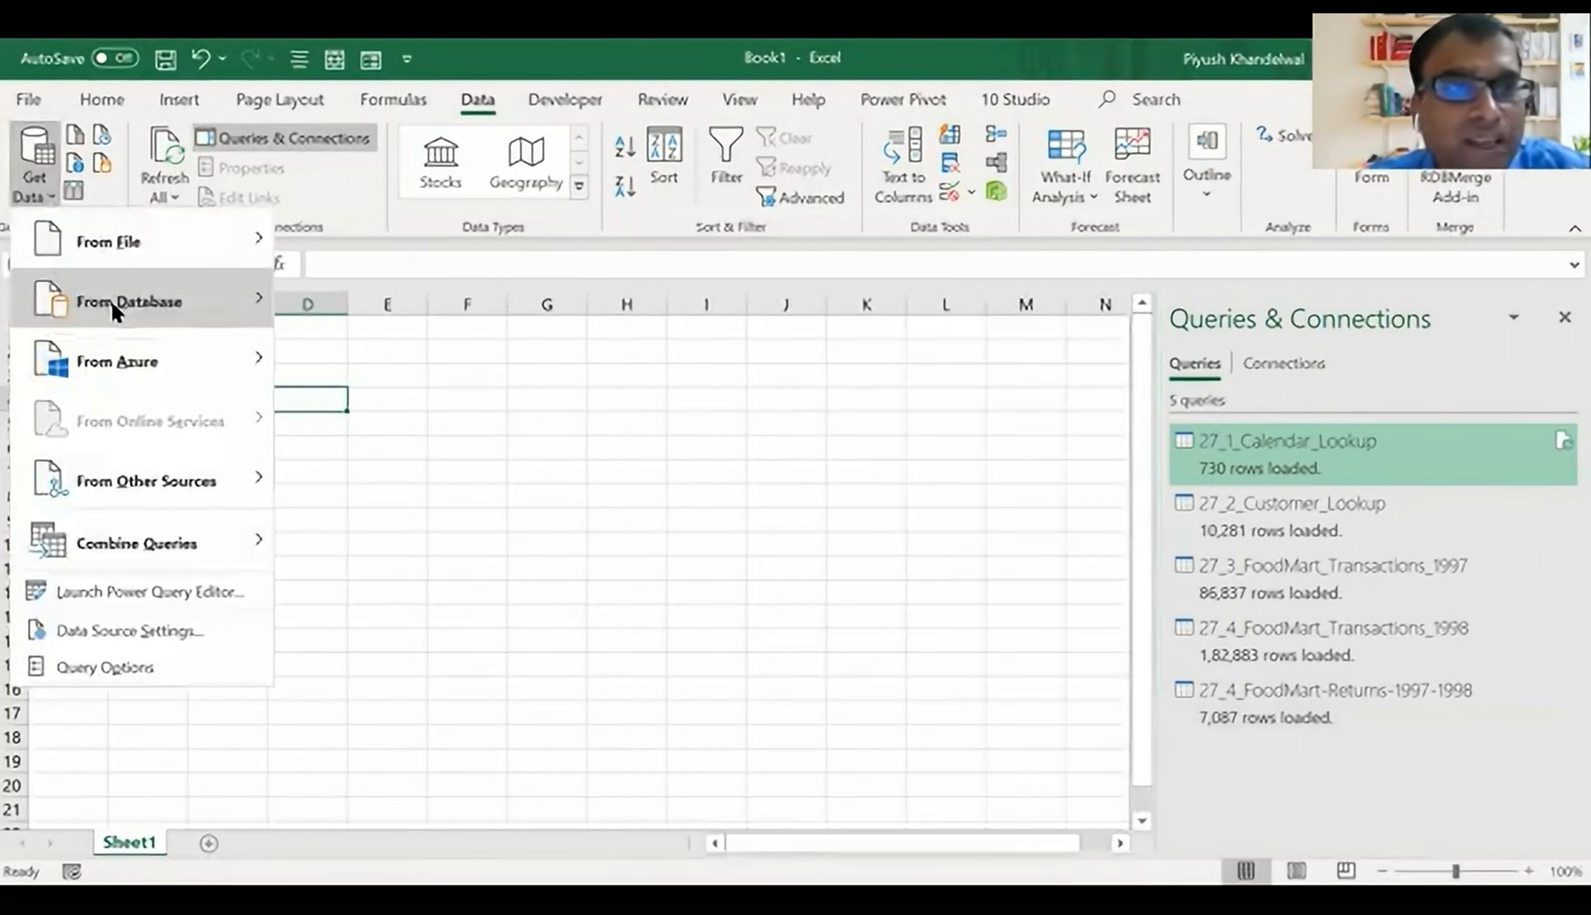
left_click(128, 241)
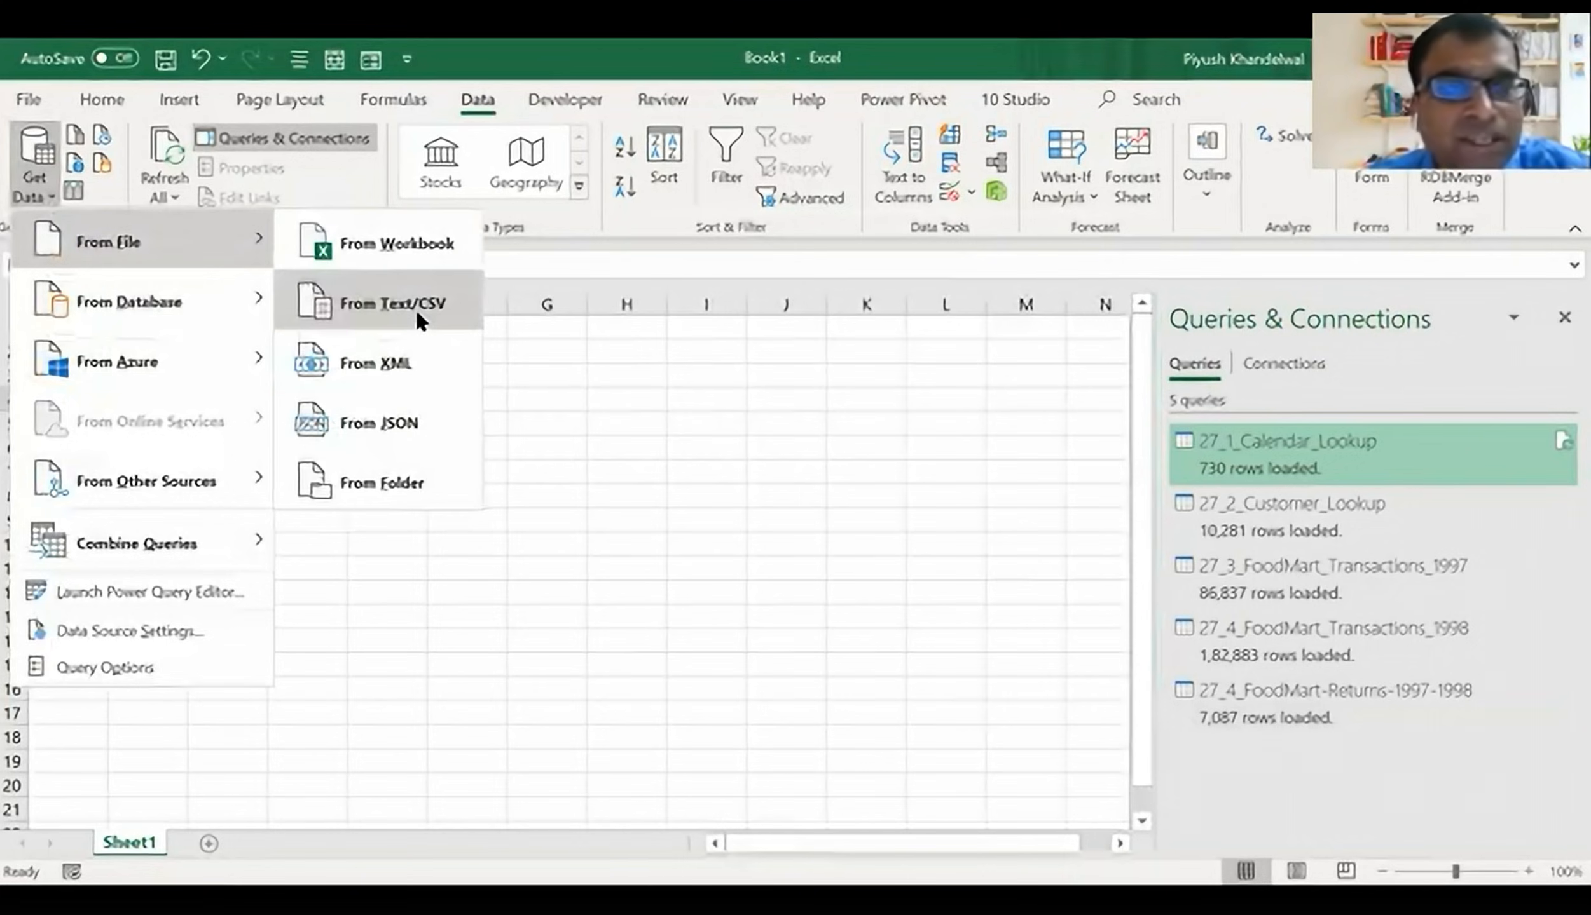
left_click(415, 307)
left_click(415, 348)
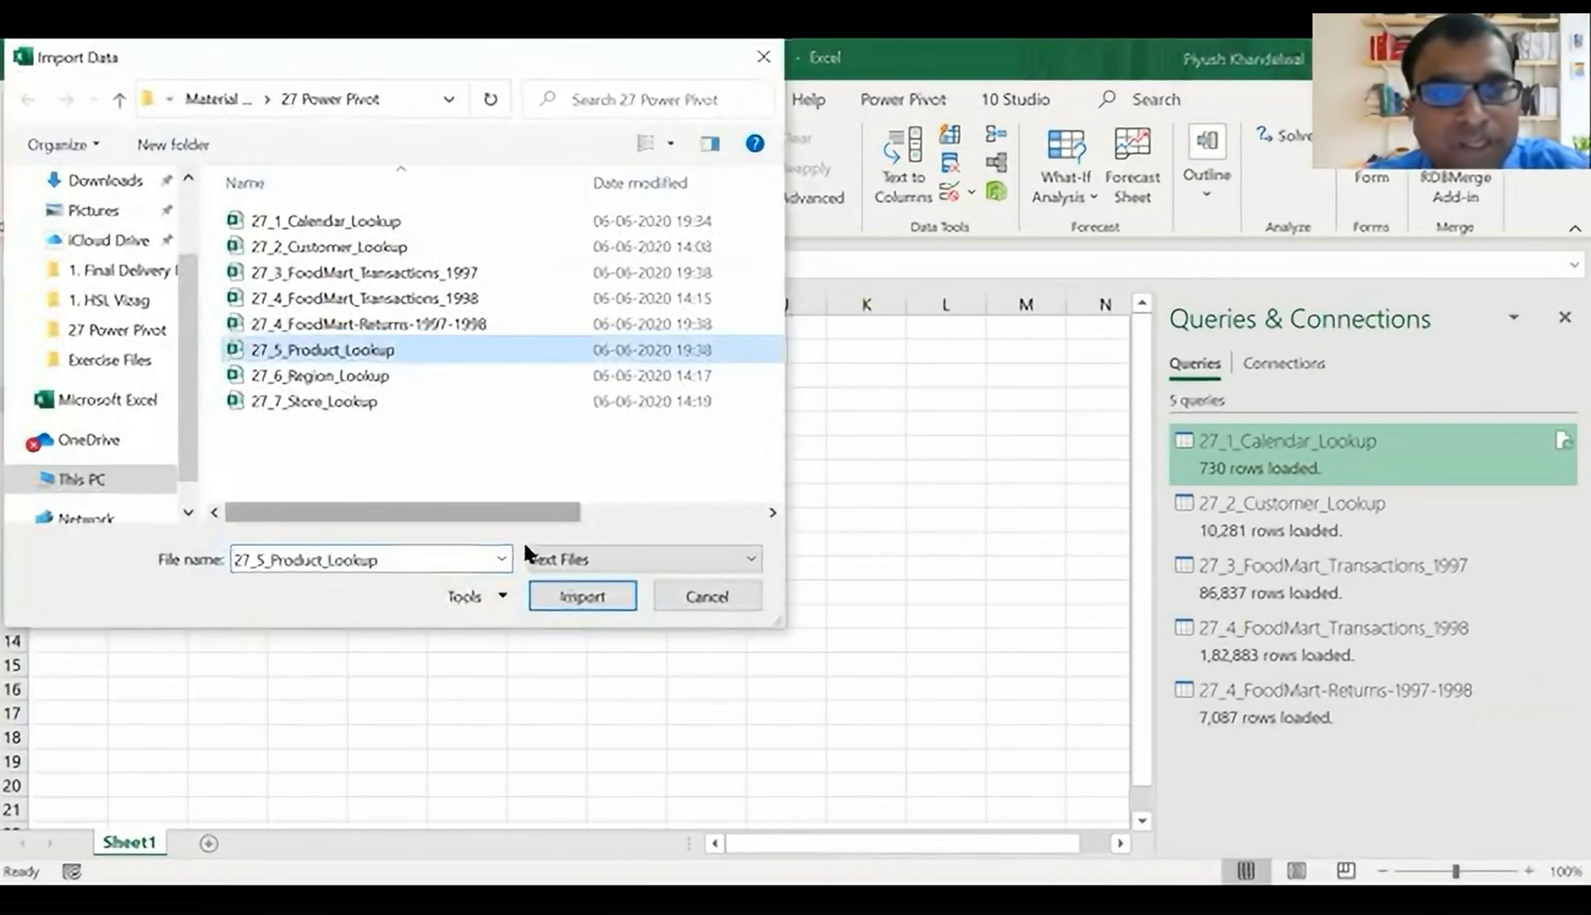
left_click(573, 582)
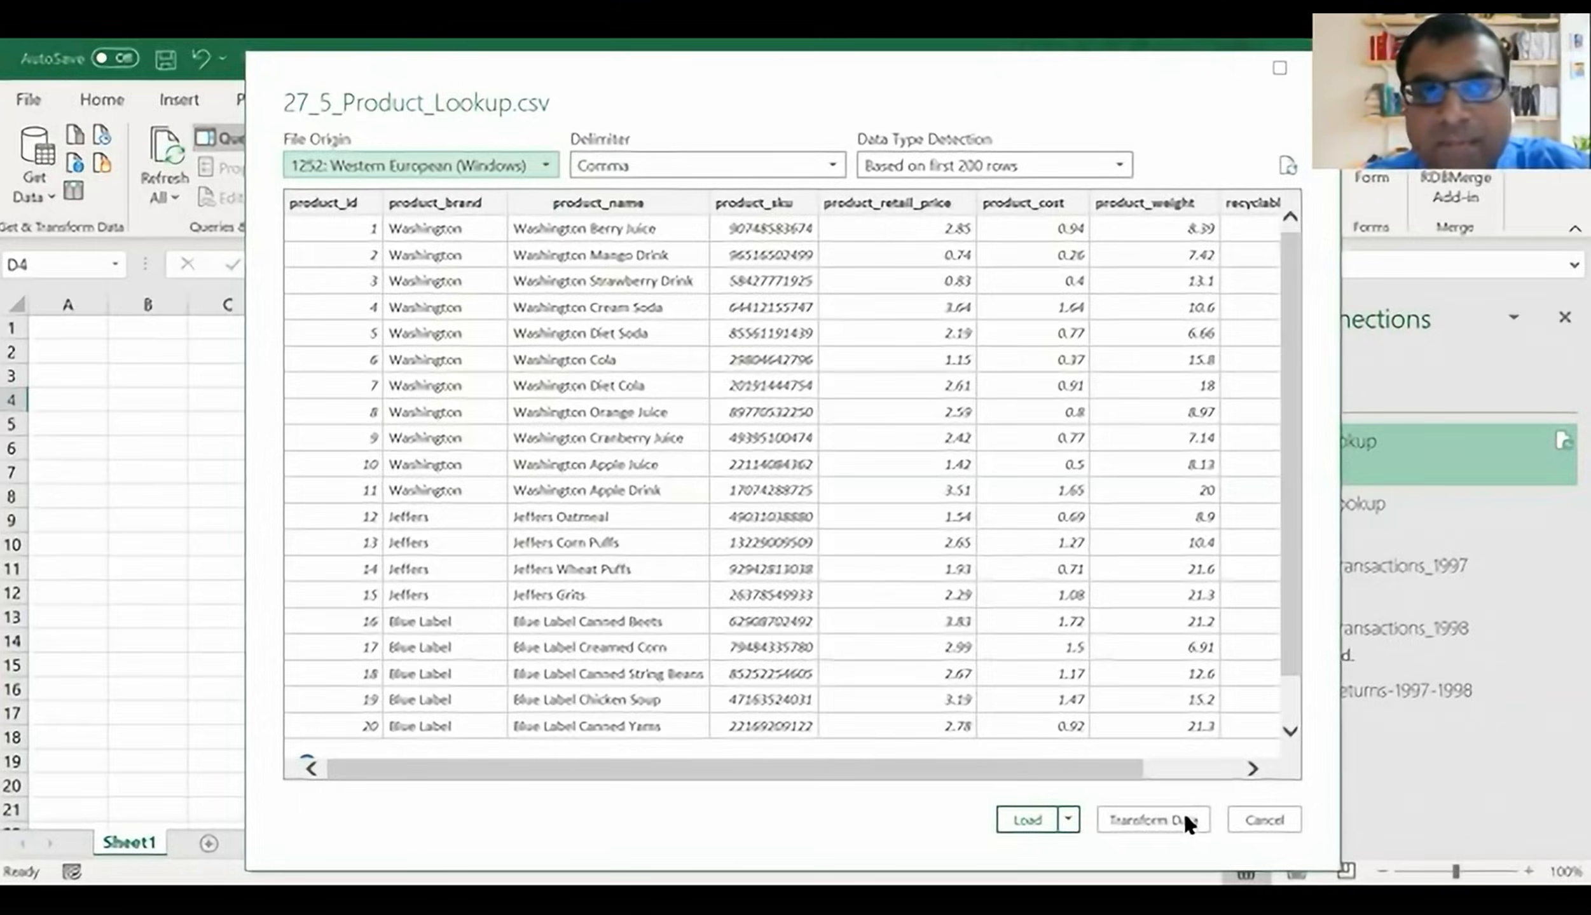
left_click(1183, 809)
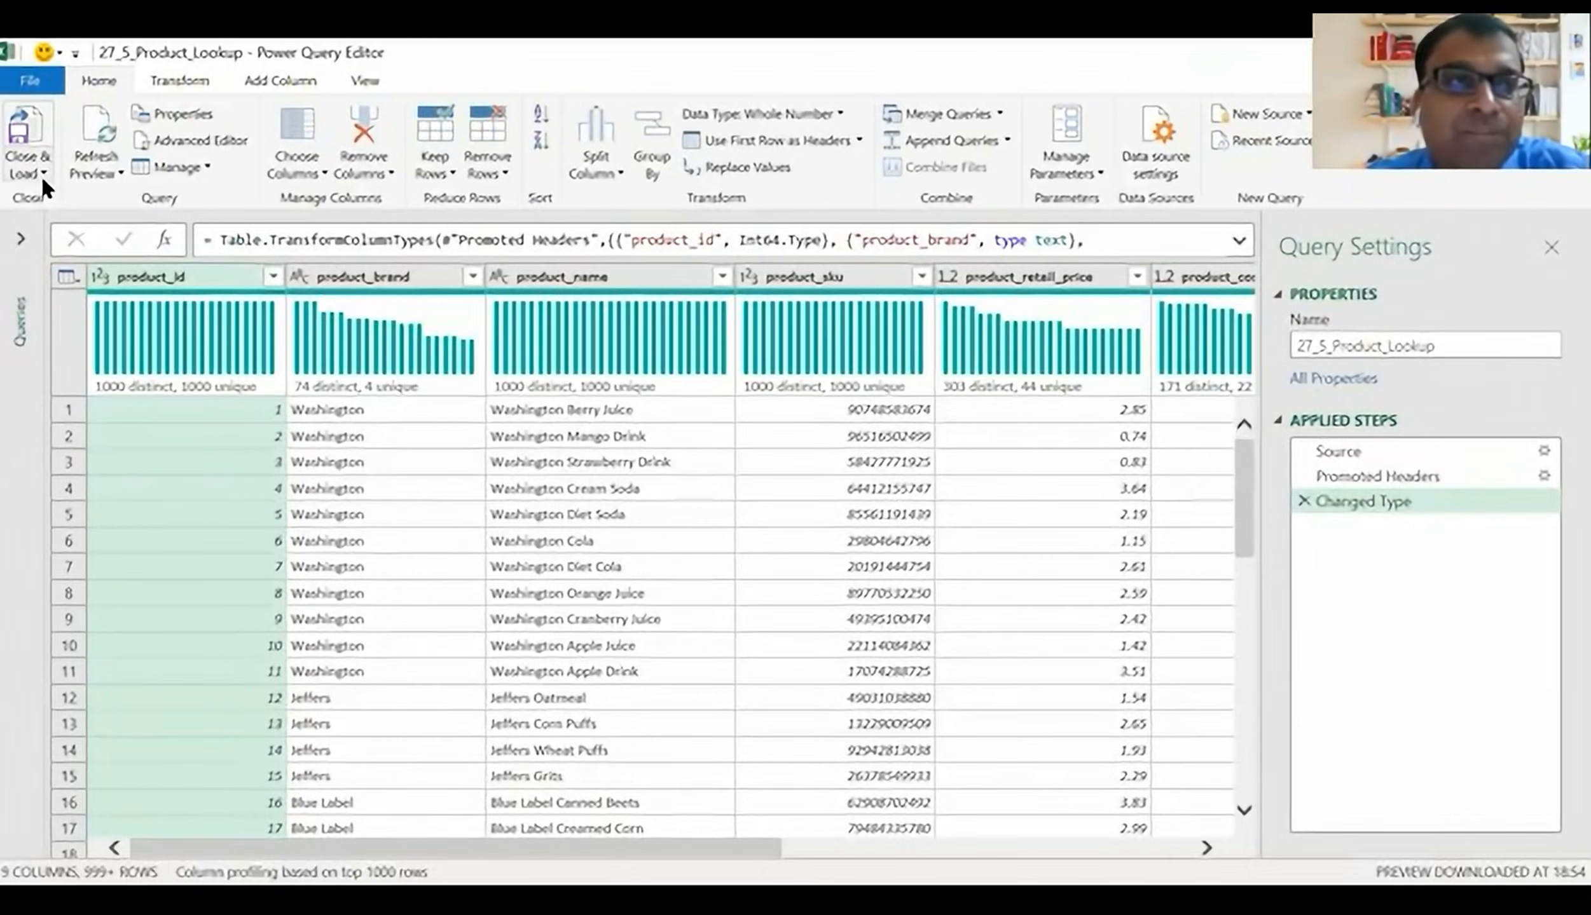
- Load the product lookup query as Only Create Connection and add its data to the Data Model
left_click(42, 174)
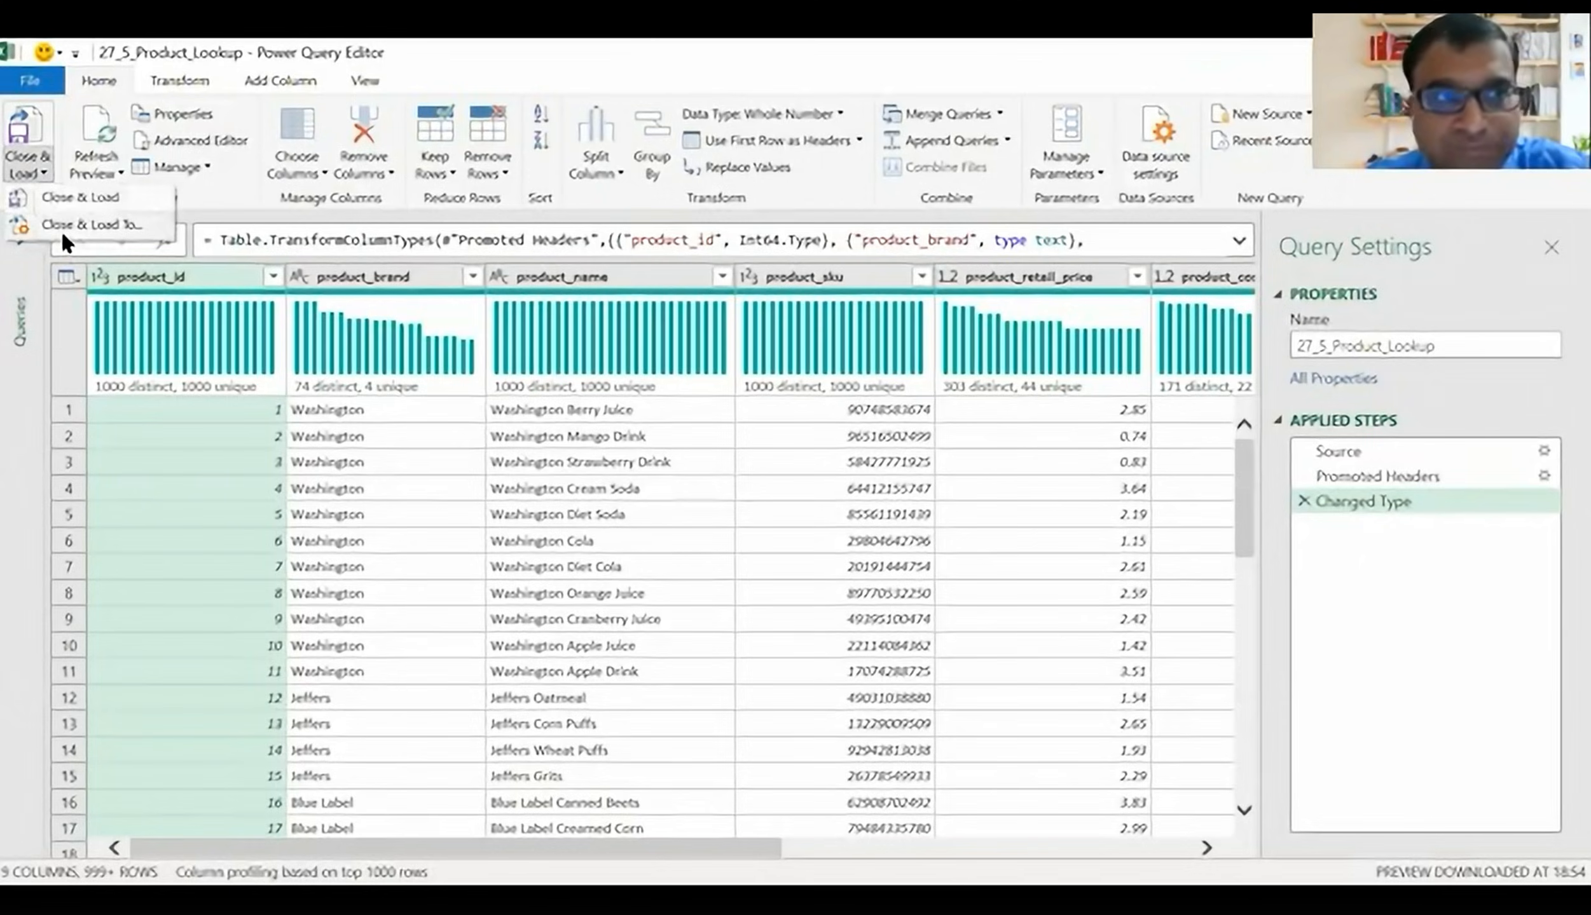
left_click(63, 229)
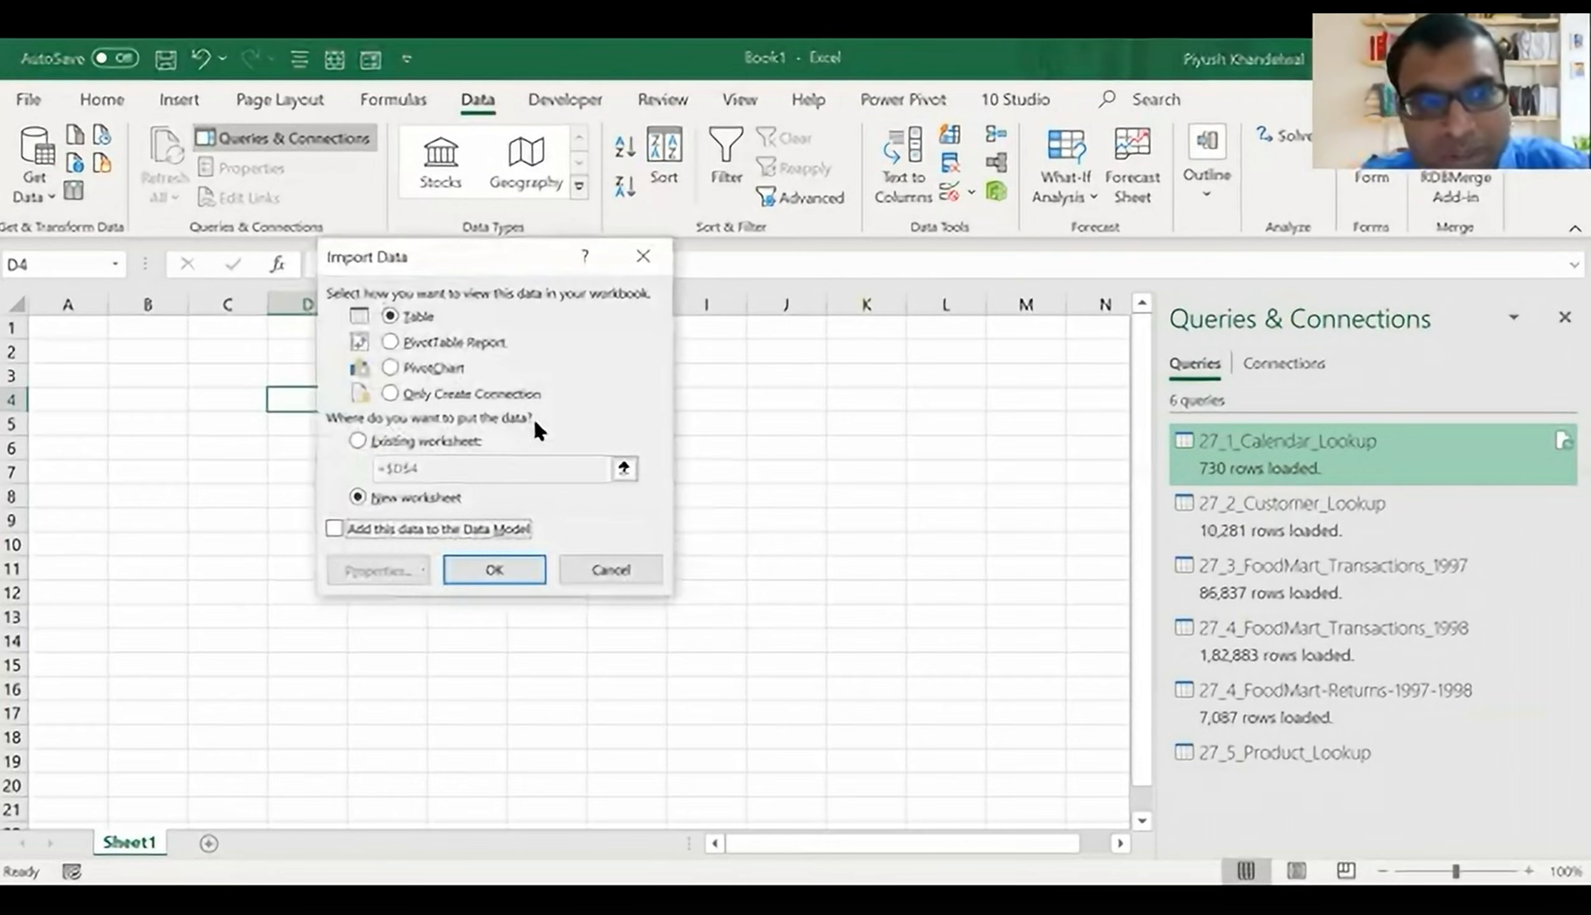
left_click(453, 395)
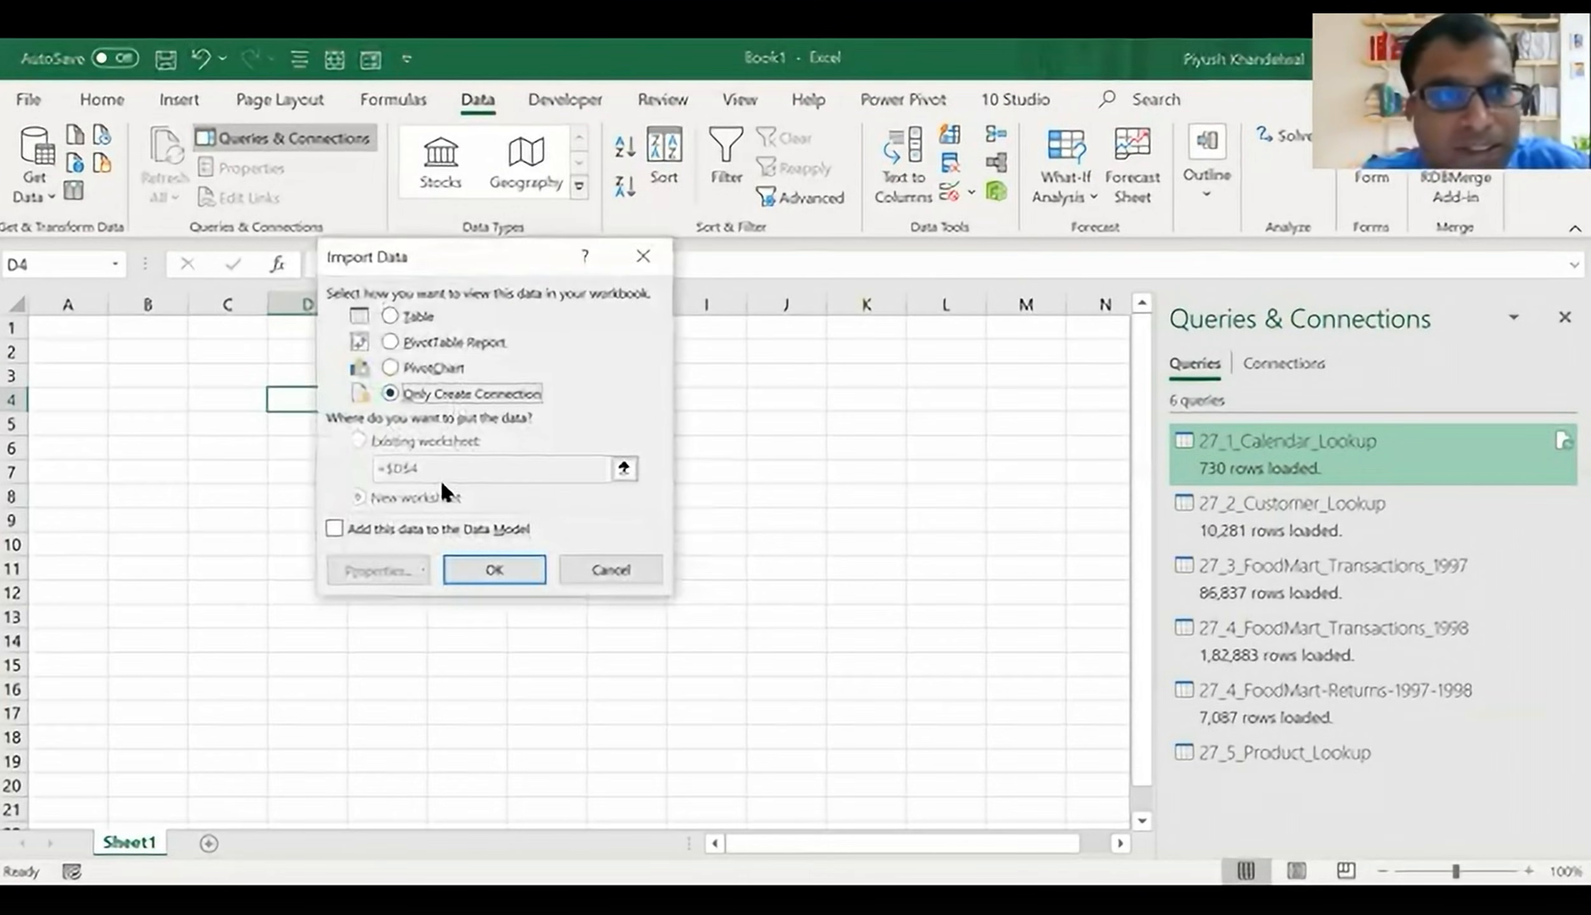
left_click(346, 526)
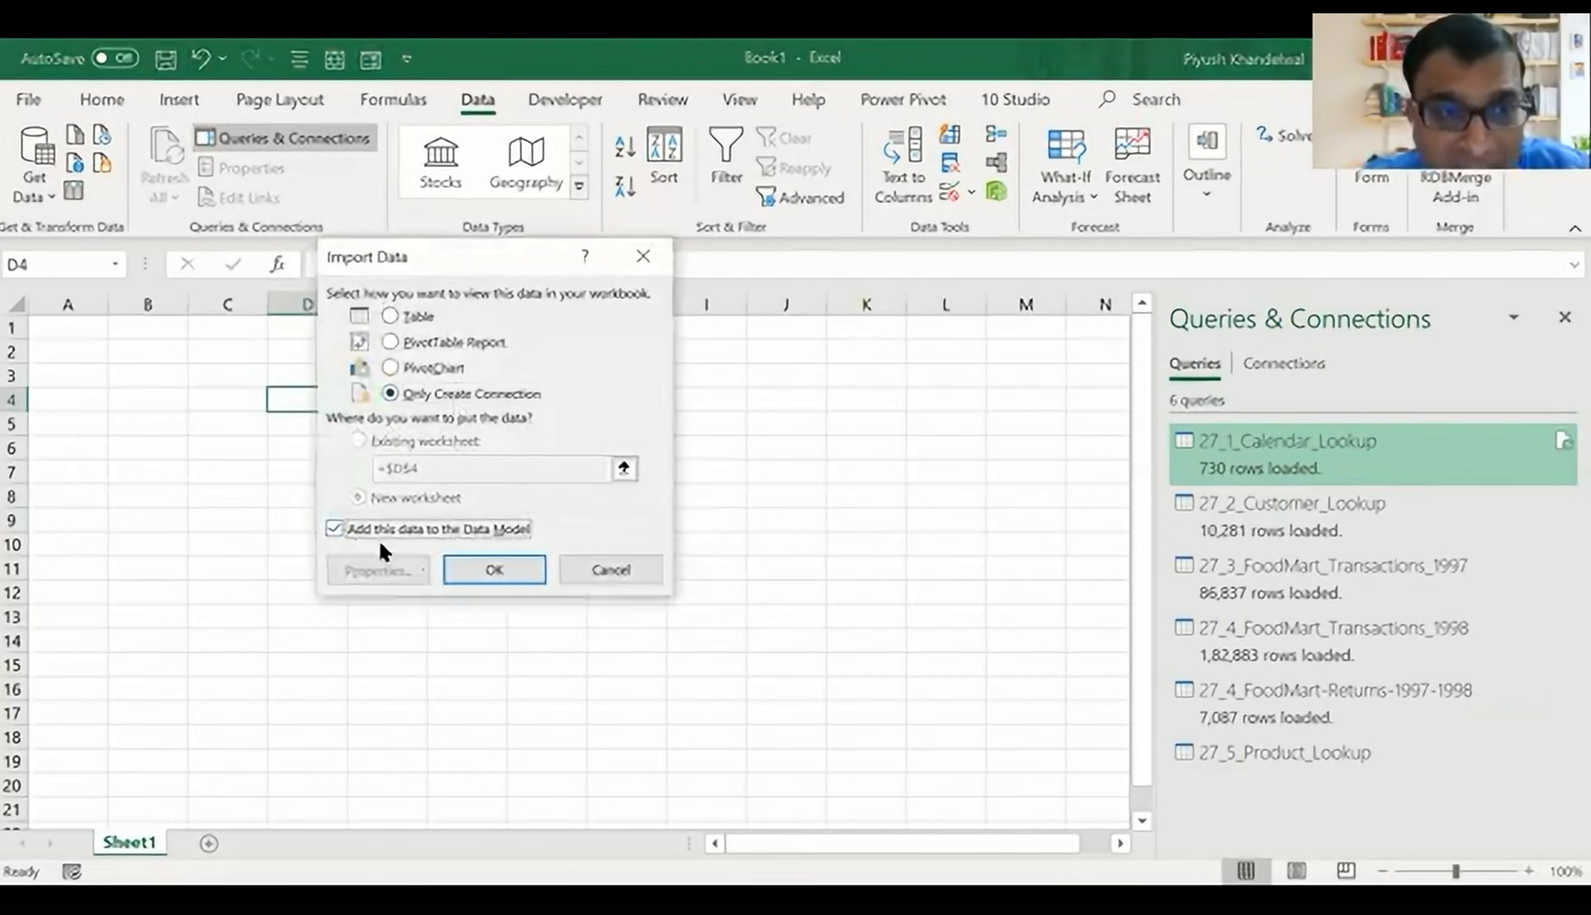
left_click(494, 572)
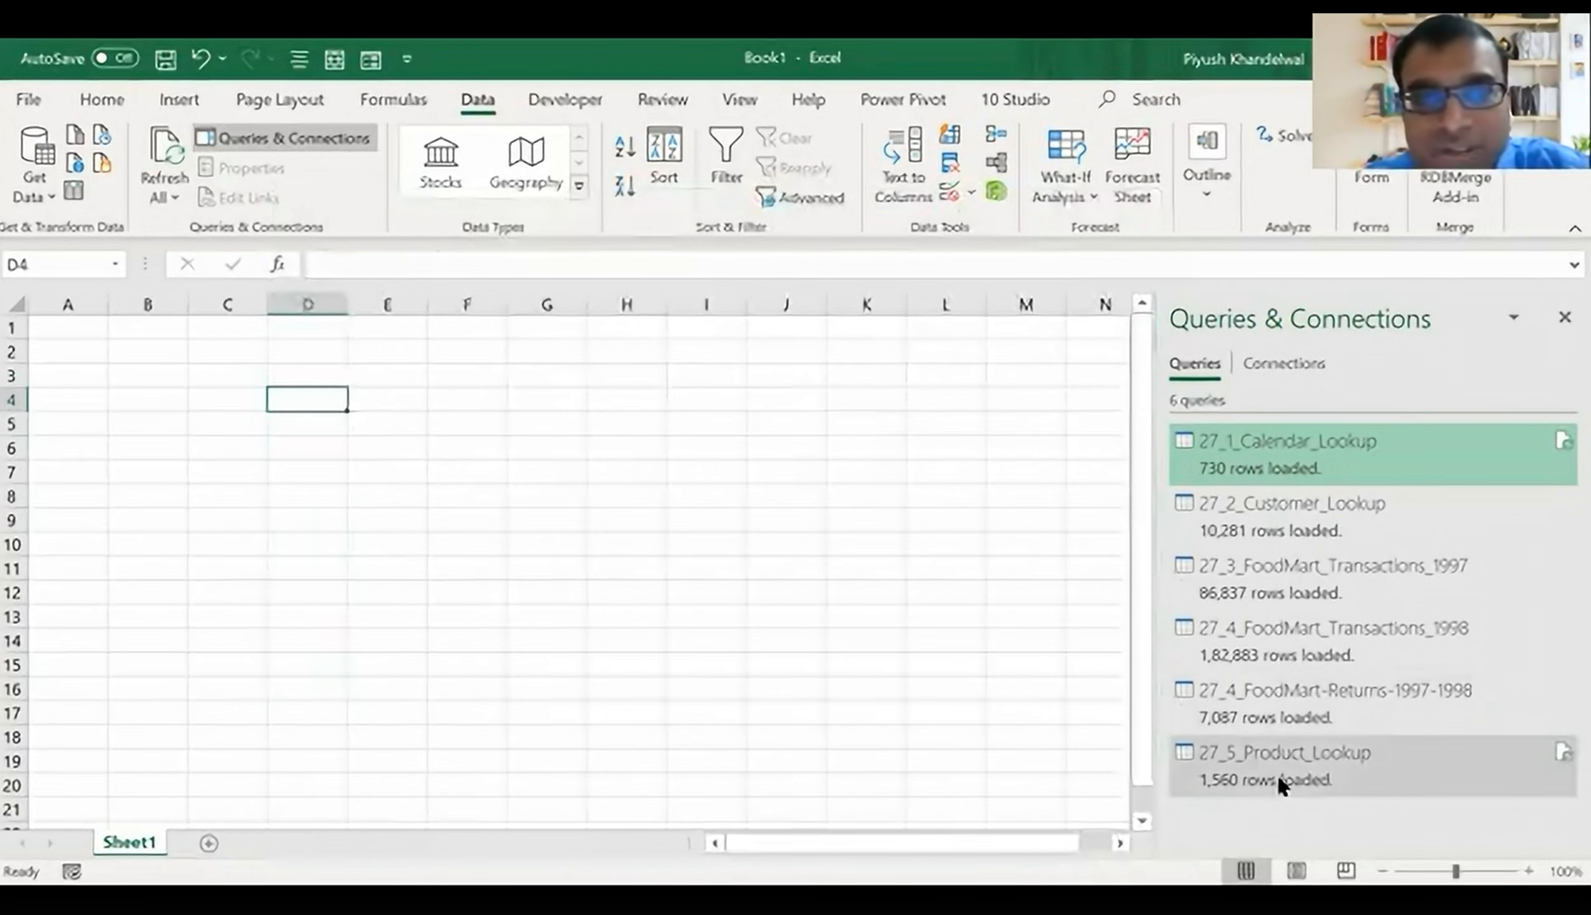
mouse_move(1270, 784)
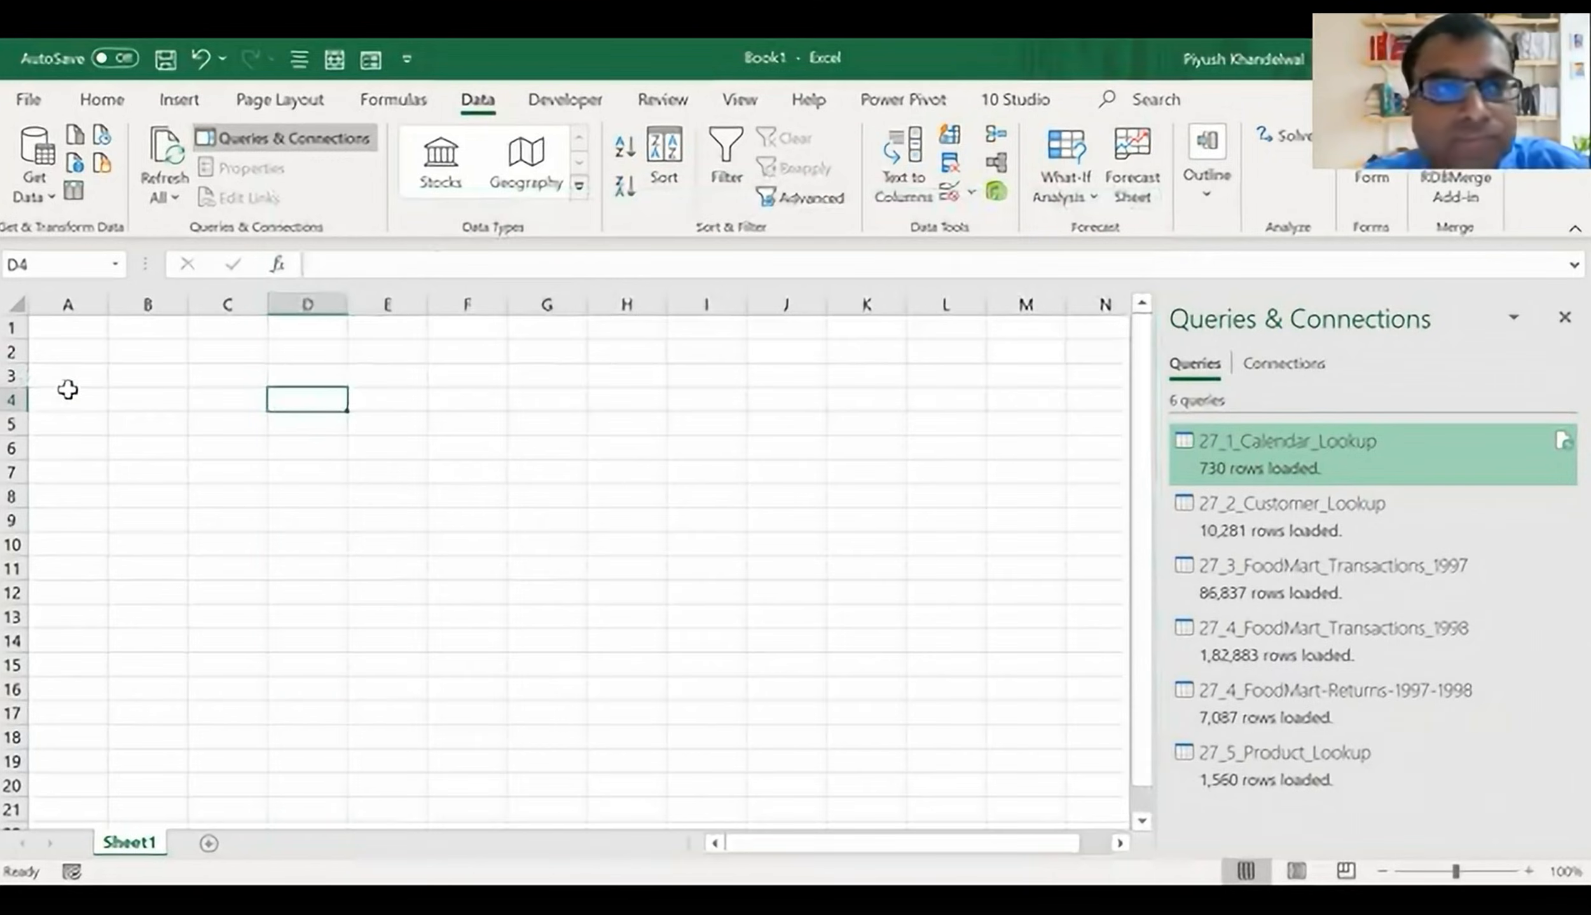
- Import the CSV file 27_6_Region_Lookup and open it for transformation in the Power Query Editor
left_click(42, 186)
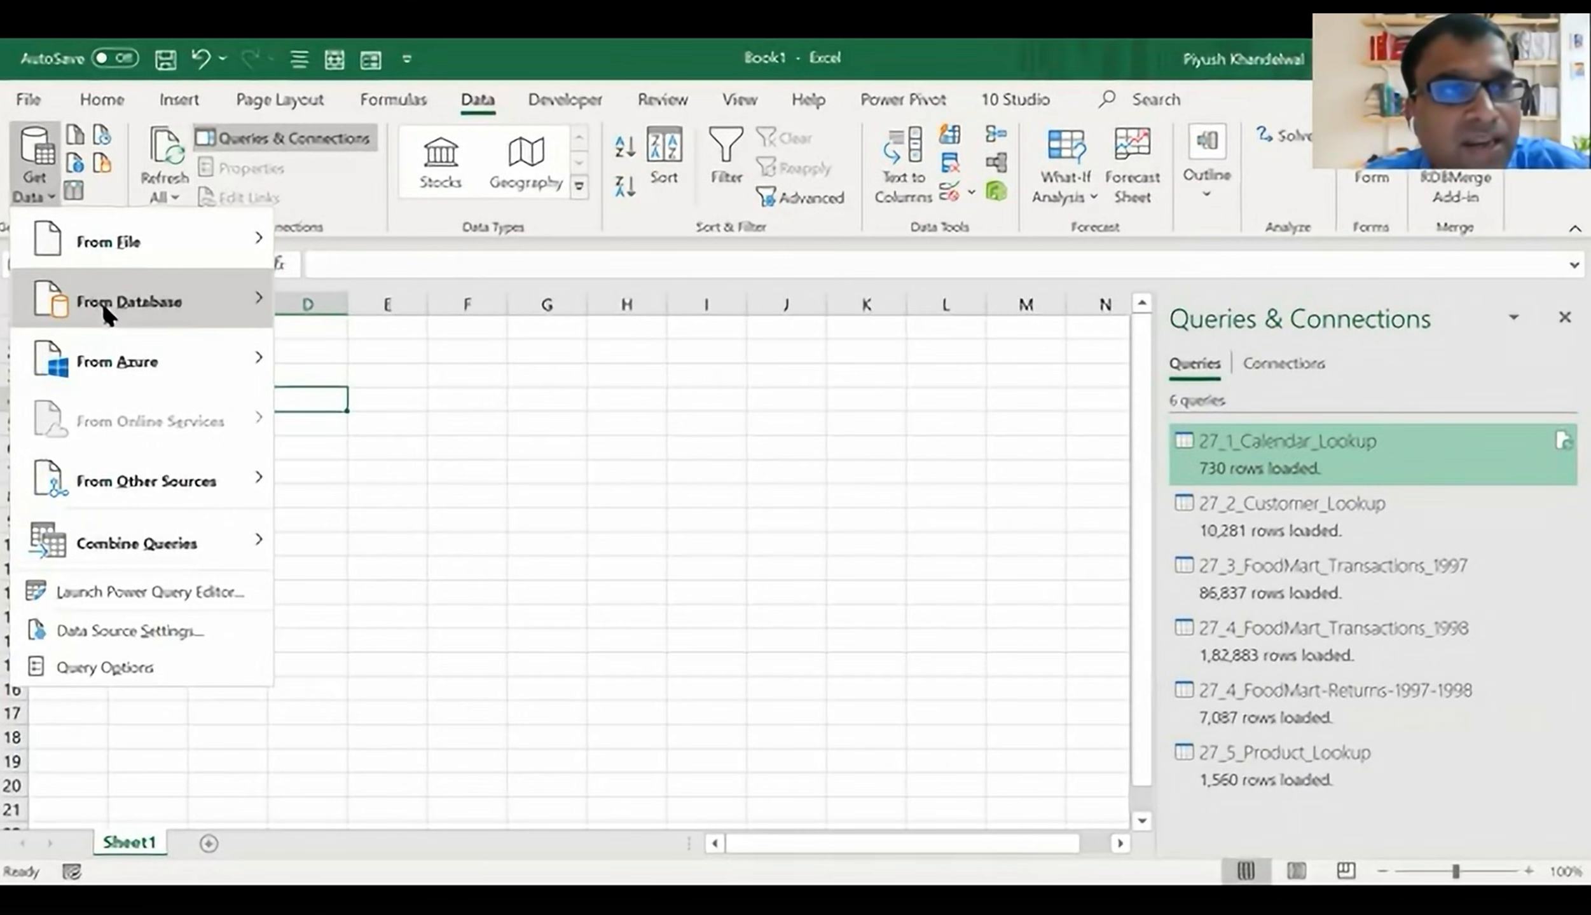
mouse_move(243, 258)
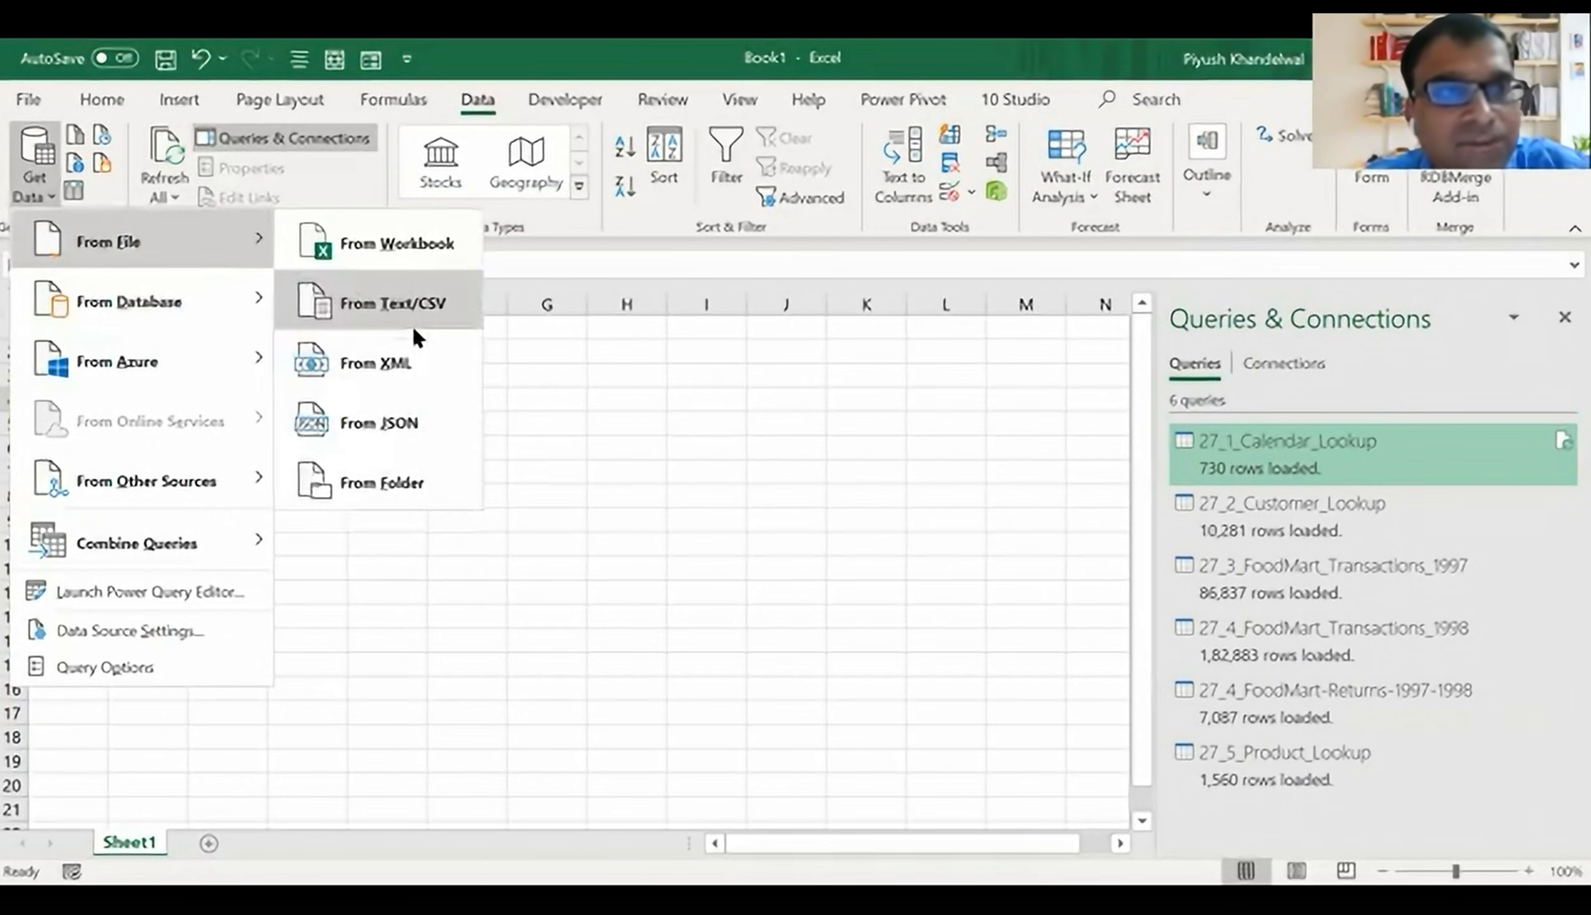
left_click(412, 326)
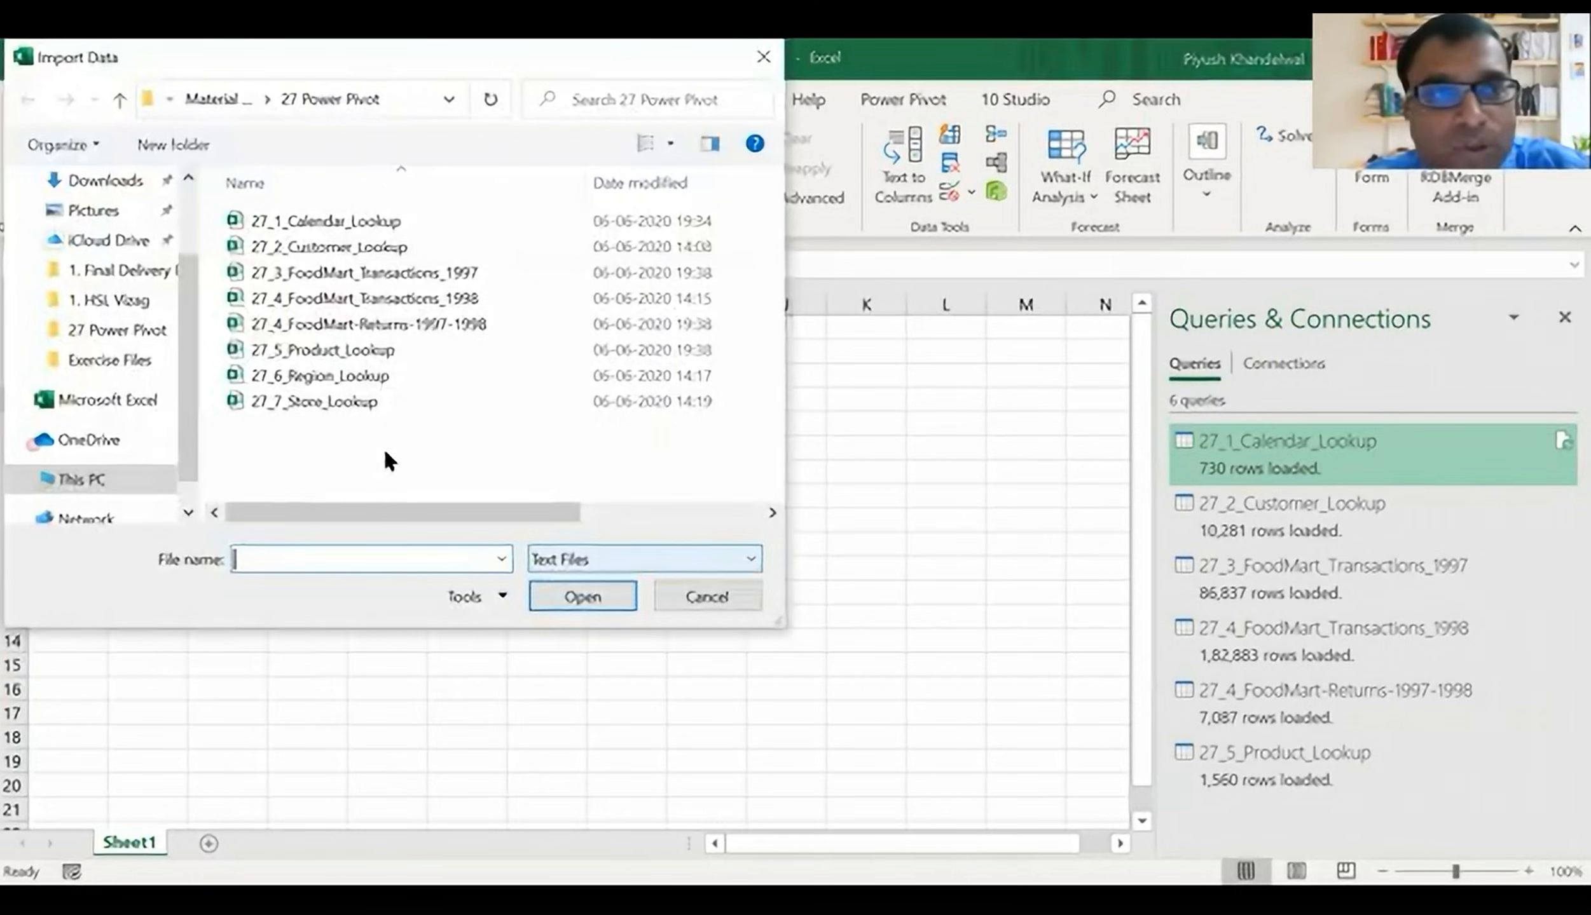
left_click(346, 379)
left_click(581, 598)
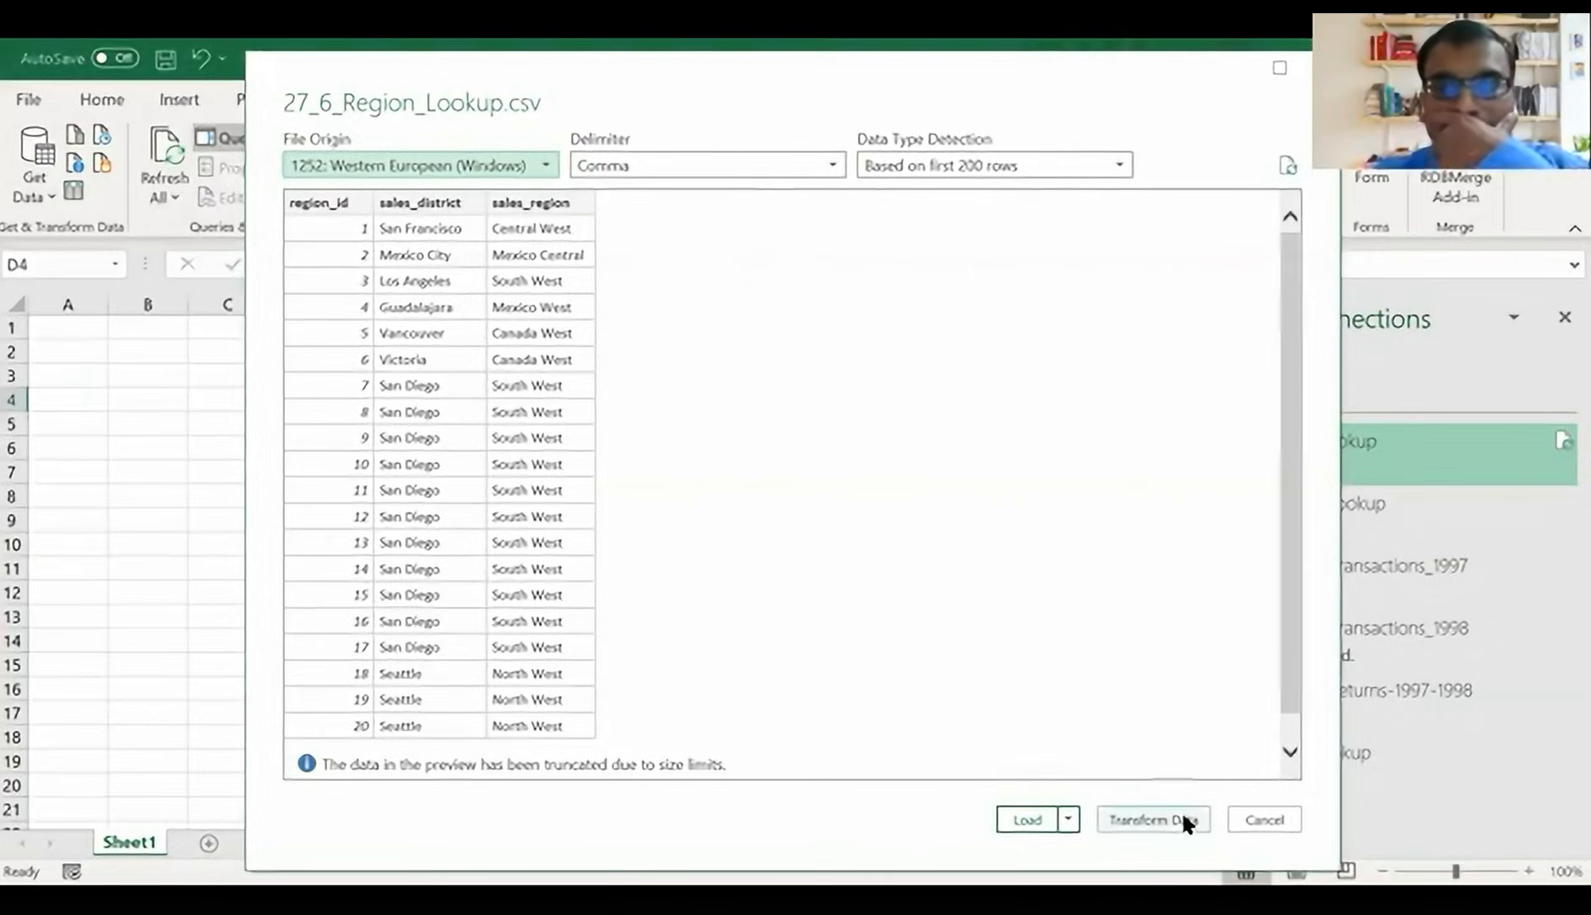
left_click(1182, 810)
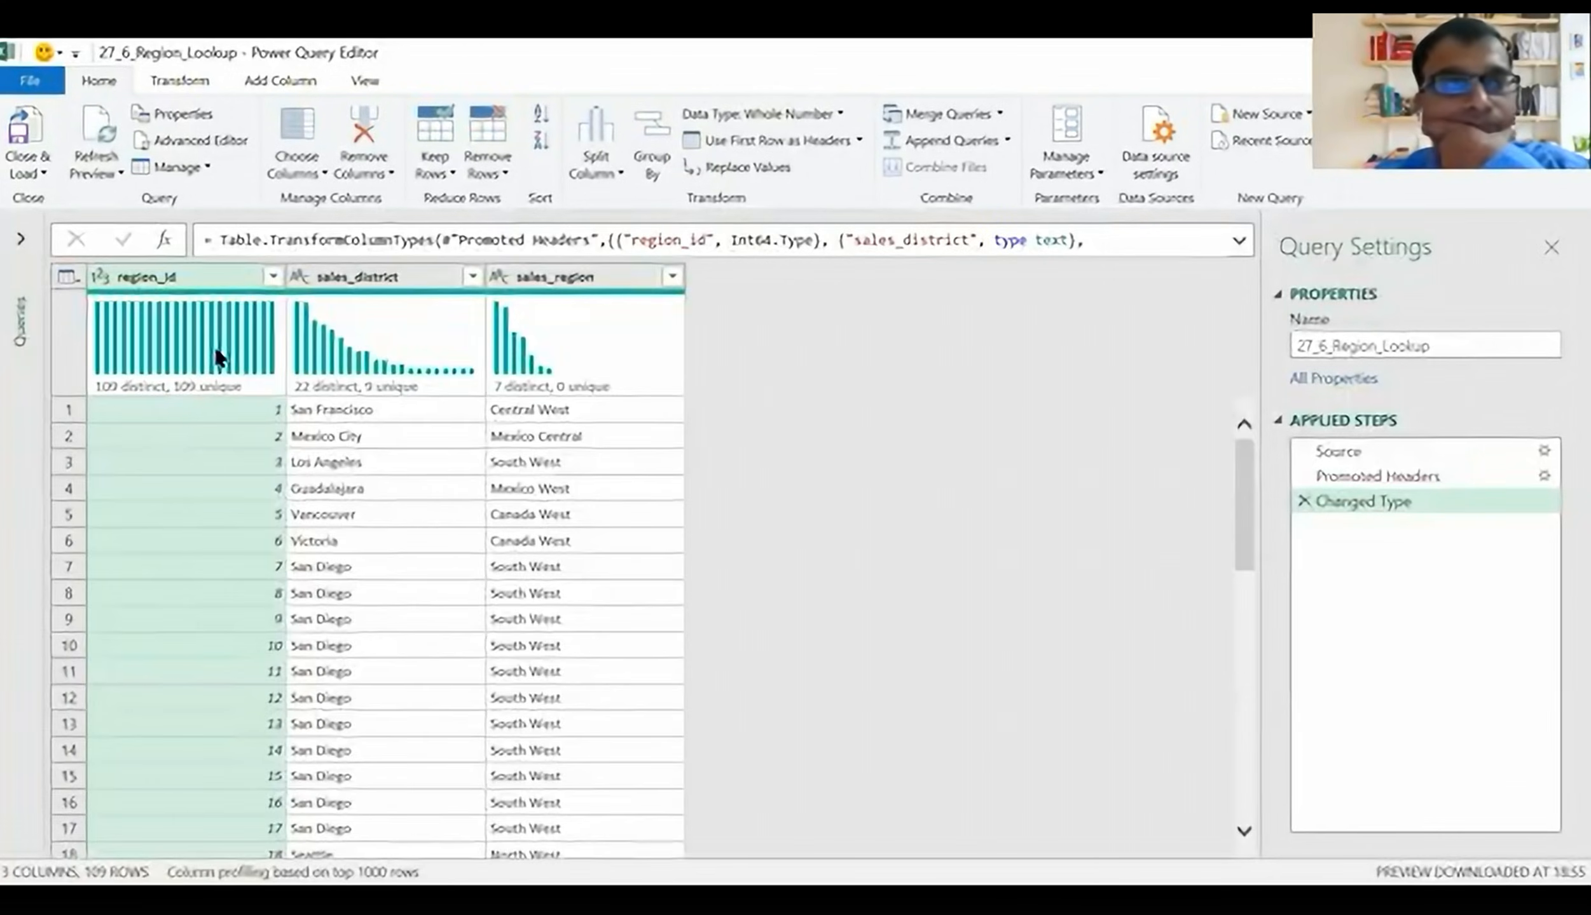
- Load the region lookup query as Only Create Connection and add its data to the Data Model
left_click(42, 176)
left_click(83, 225)
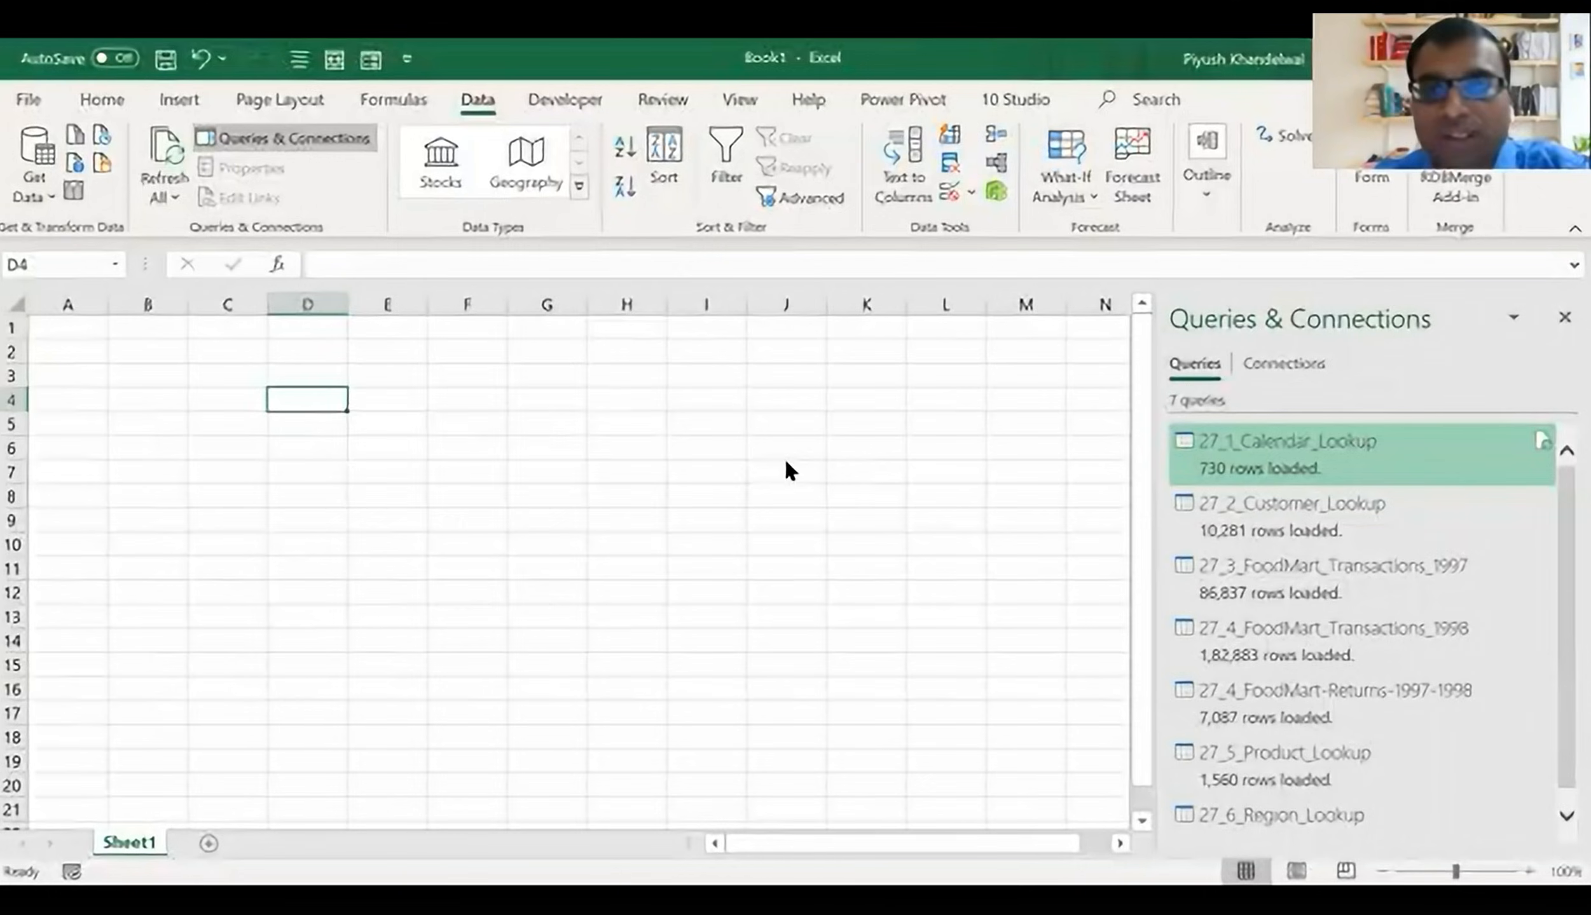
left_click(433, 397)
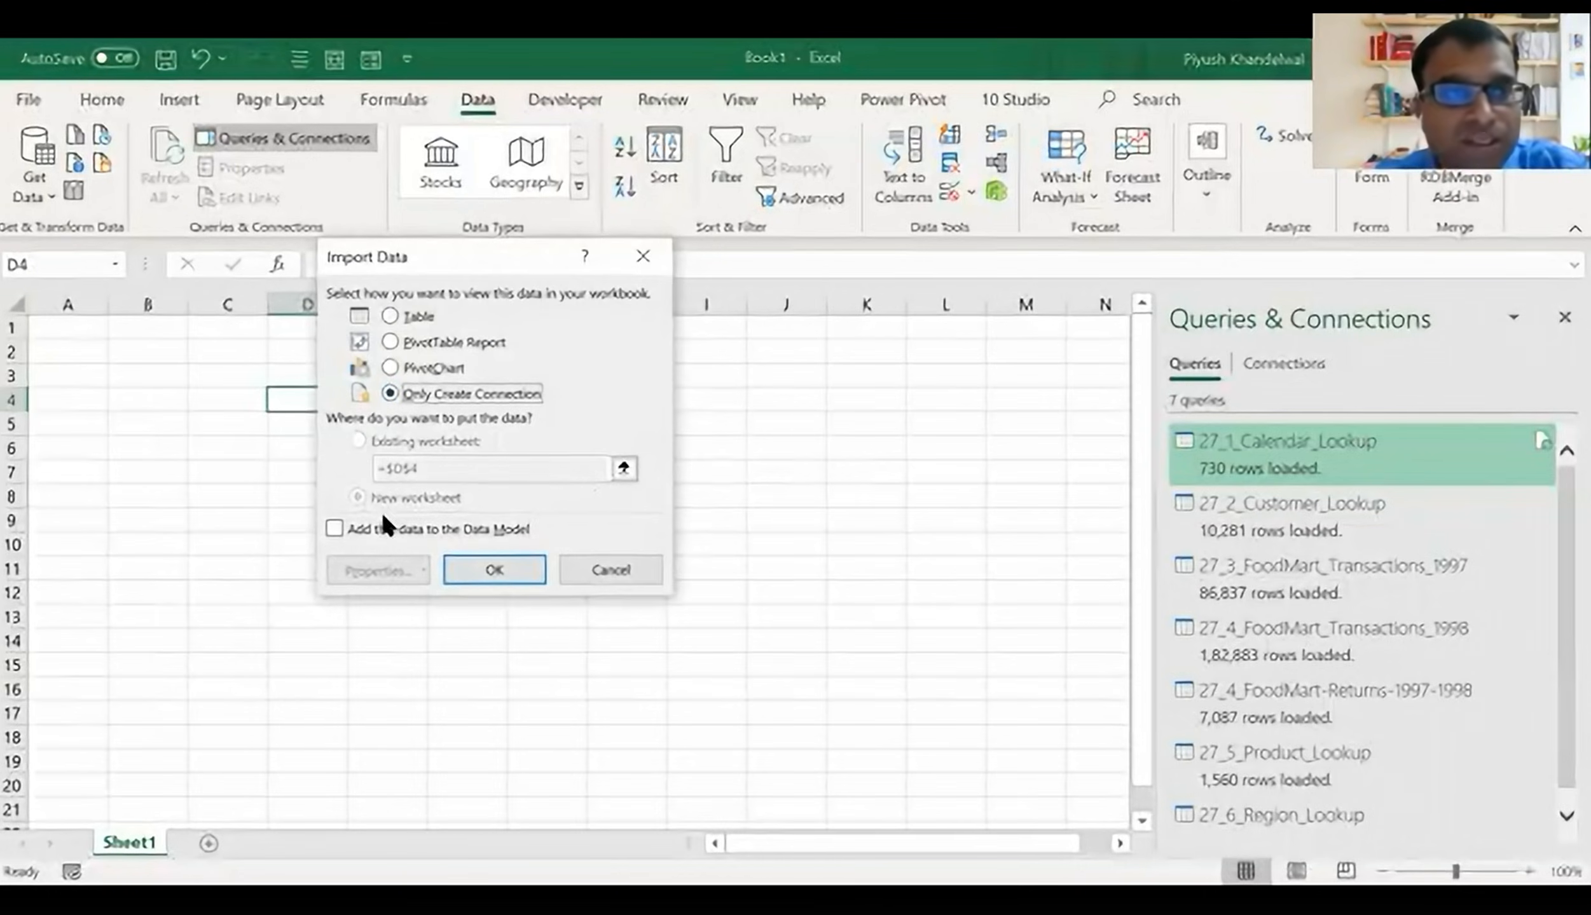
left_click(378, 528)
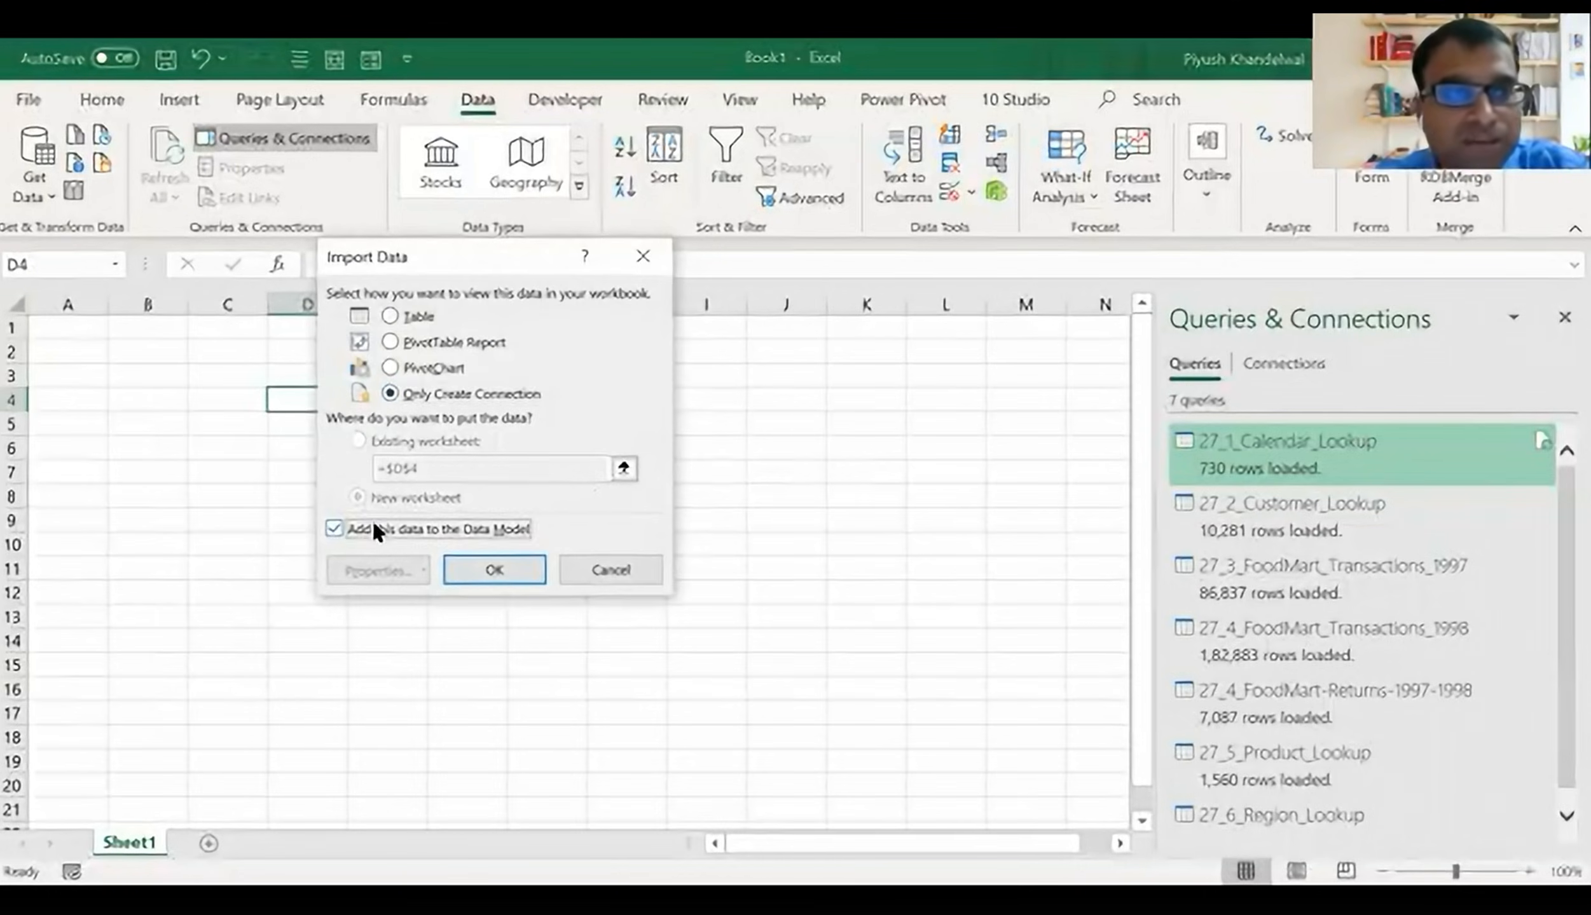
left_click(494, 570)
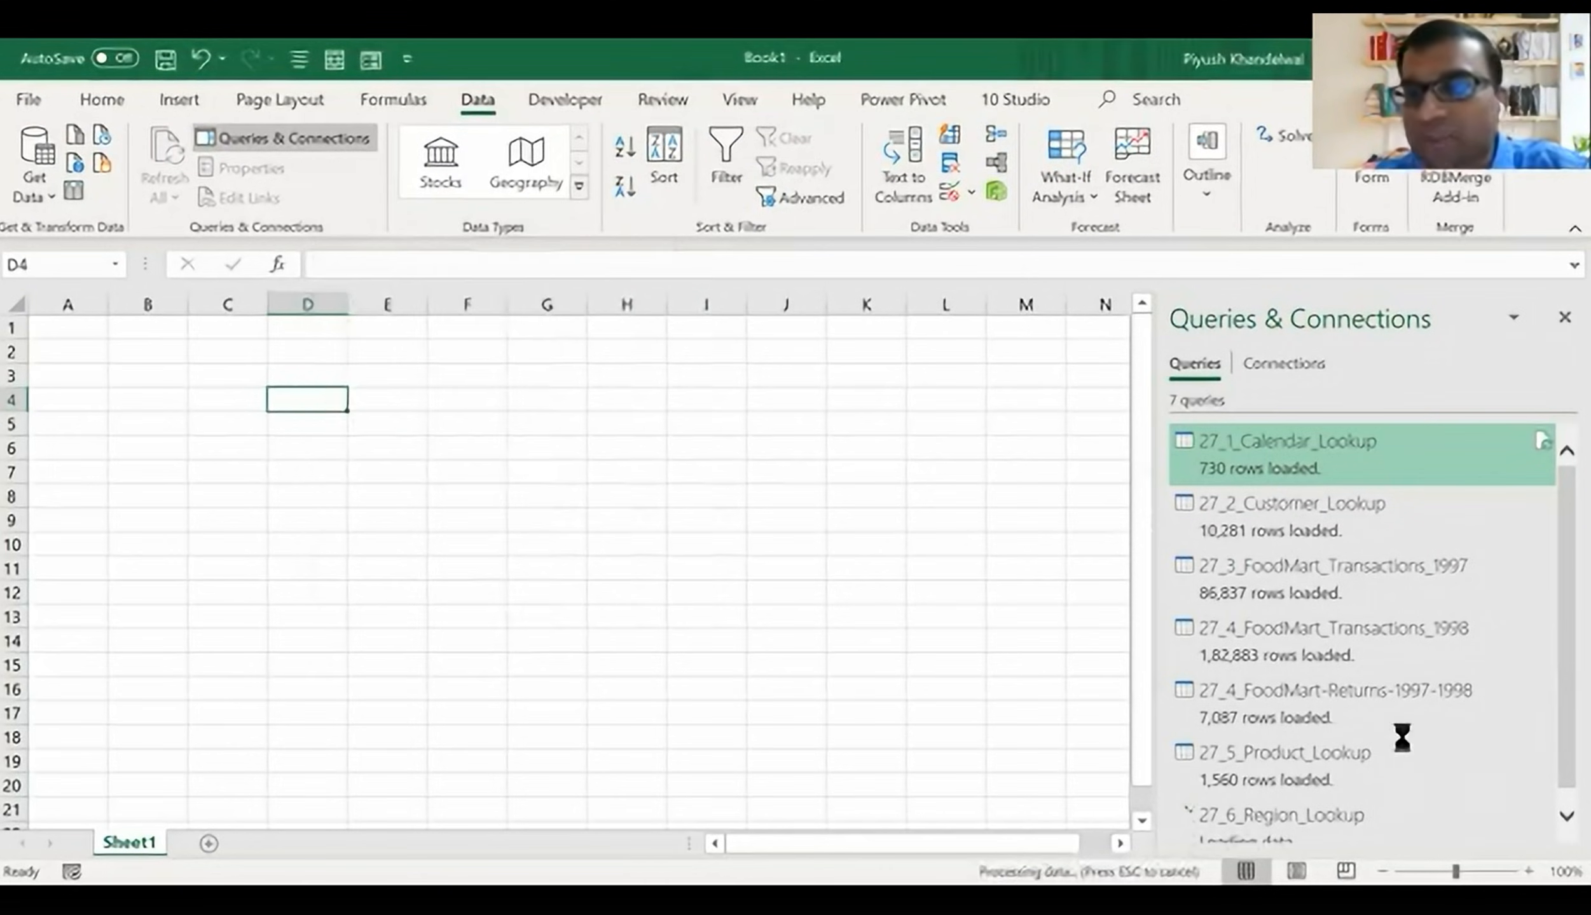
- Import the CSV file 27_7_Store_Lookup and open it for transformation in the Power Query Editor
mouse_move(1310, 830)
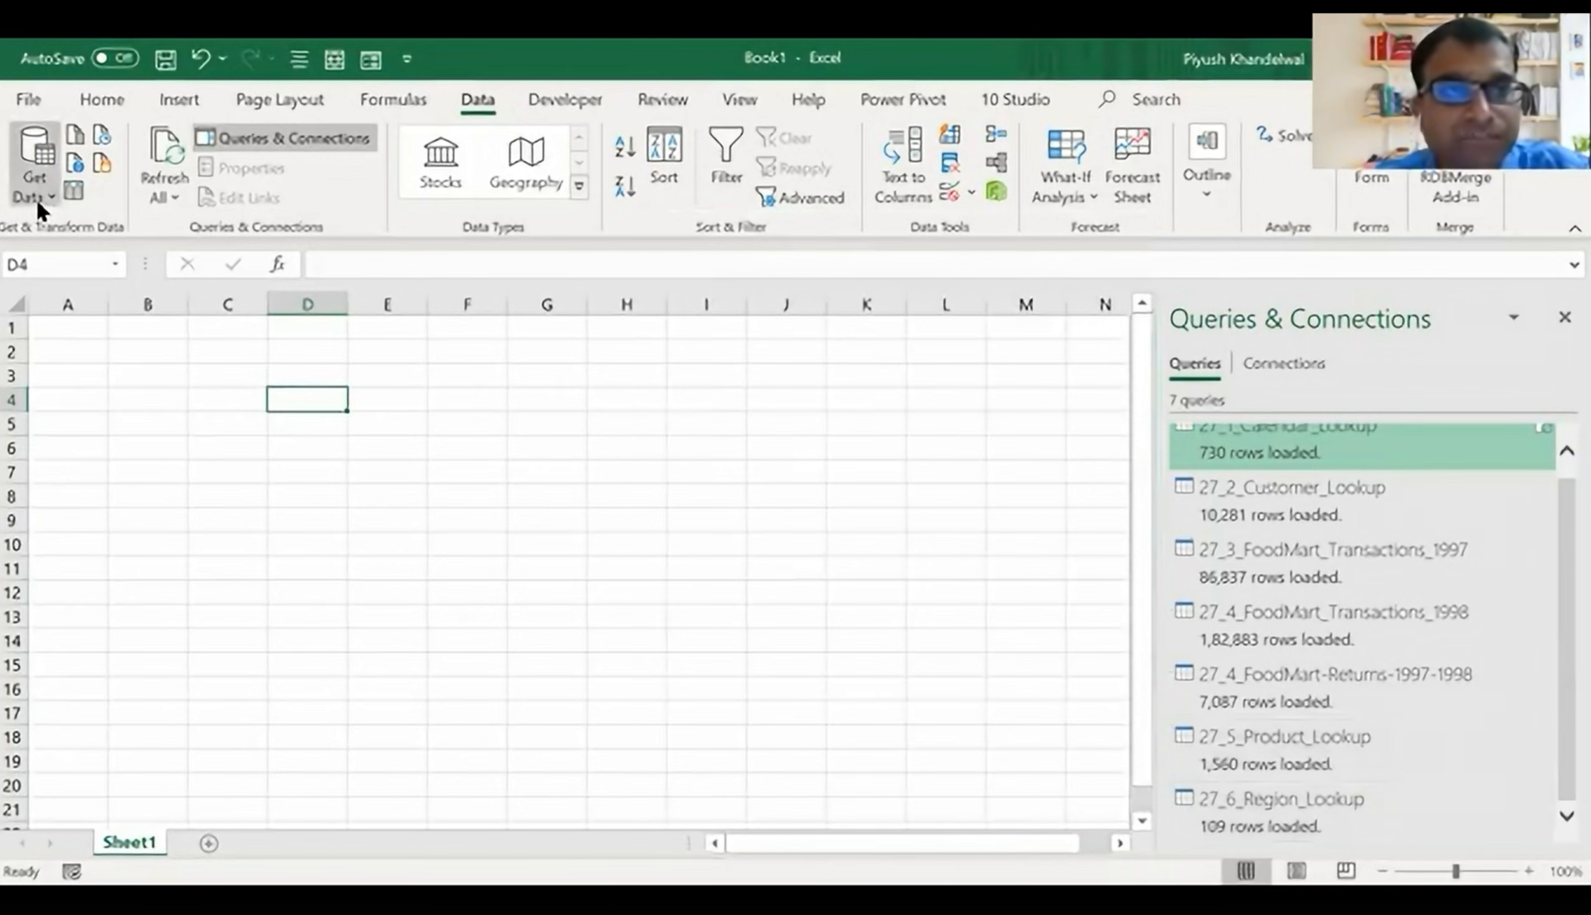
left_click(37, 198)
mouse_move(127, 242)
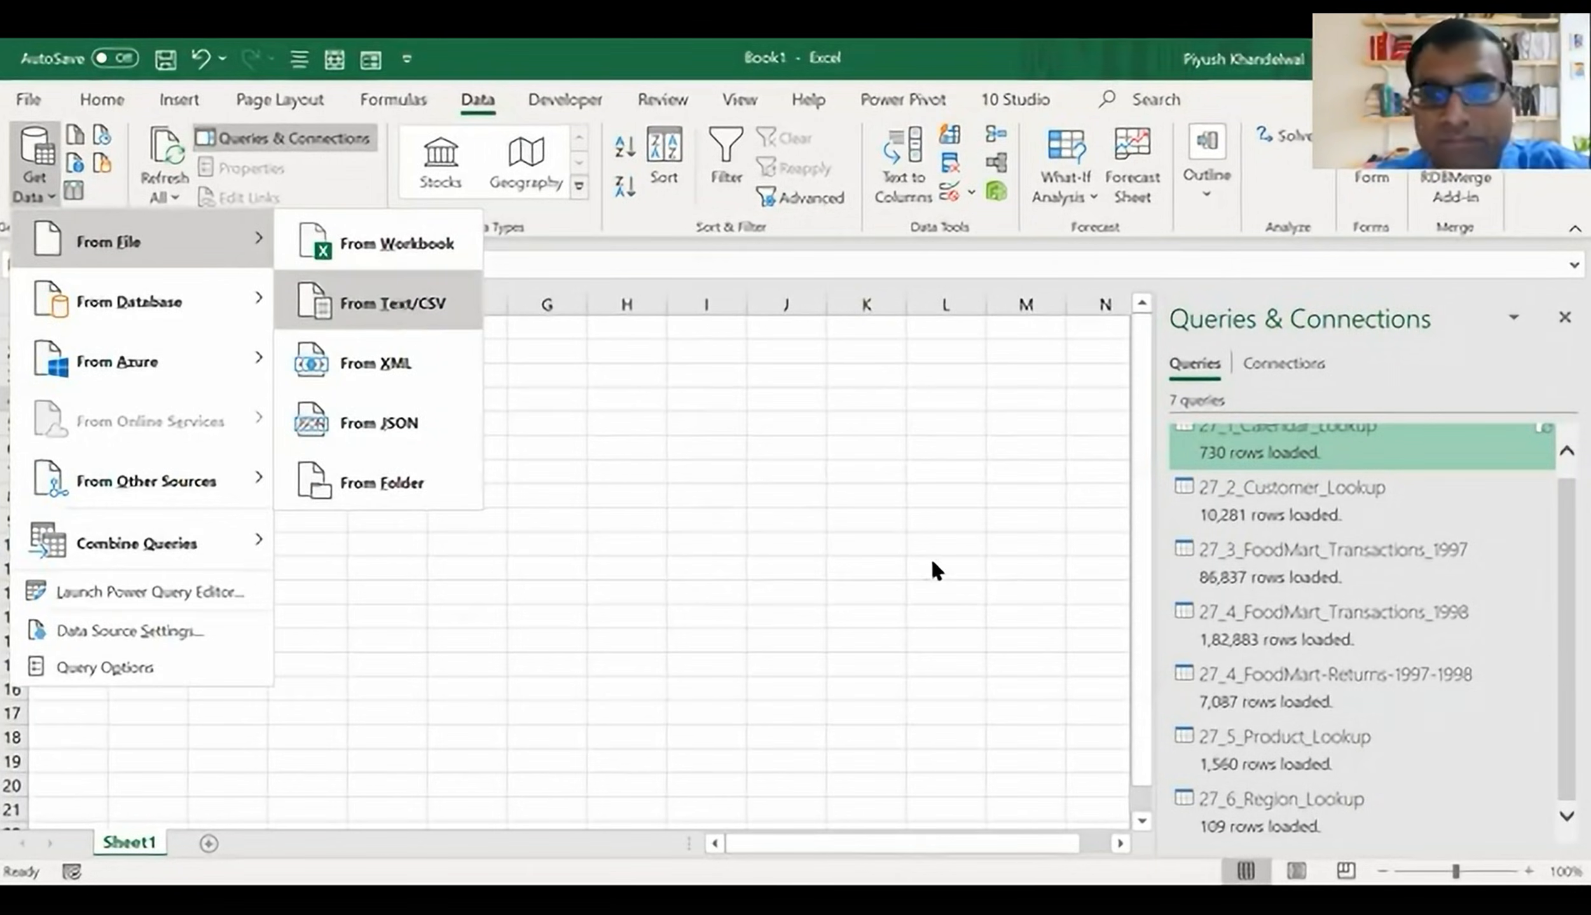
left_click(452, 403)
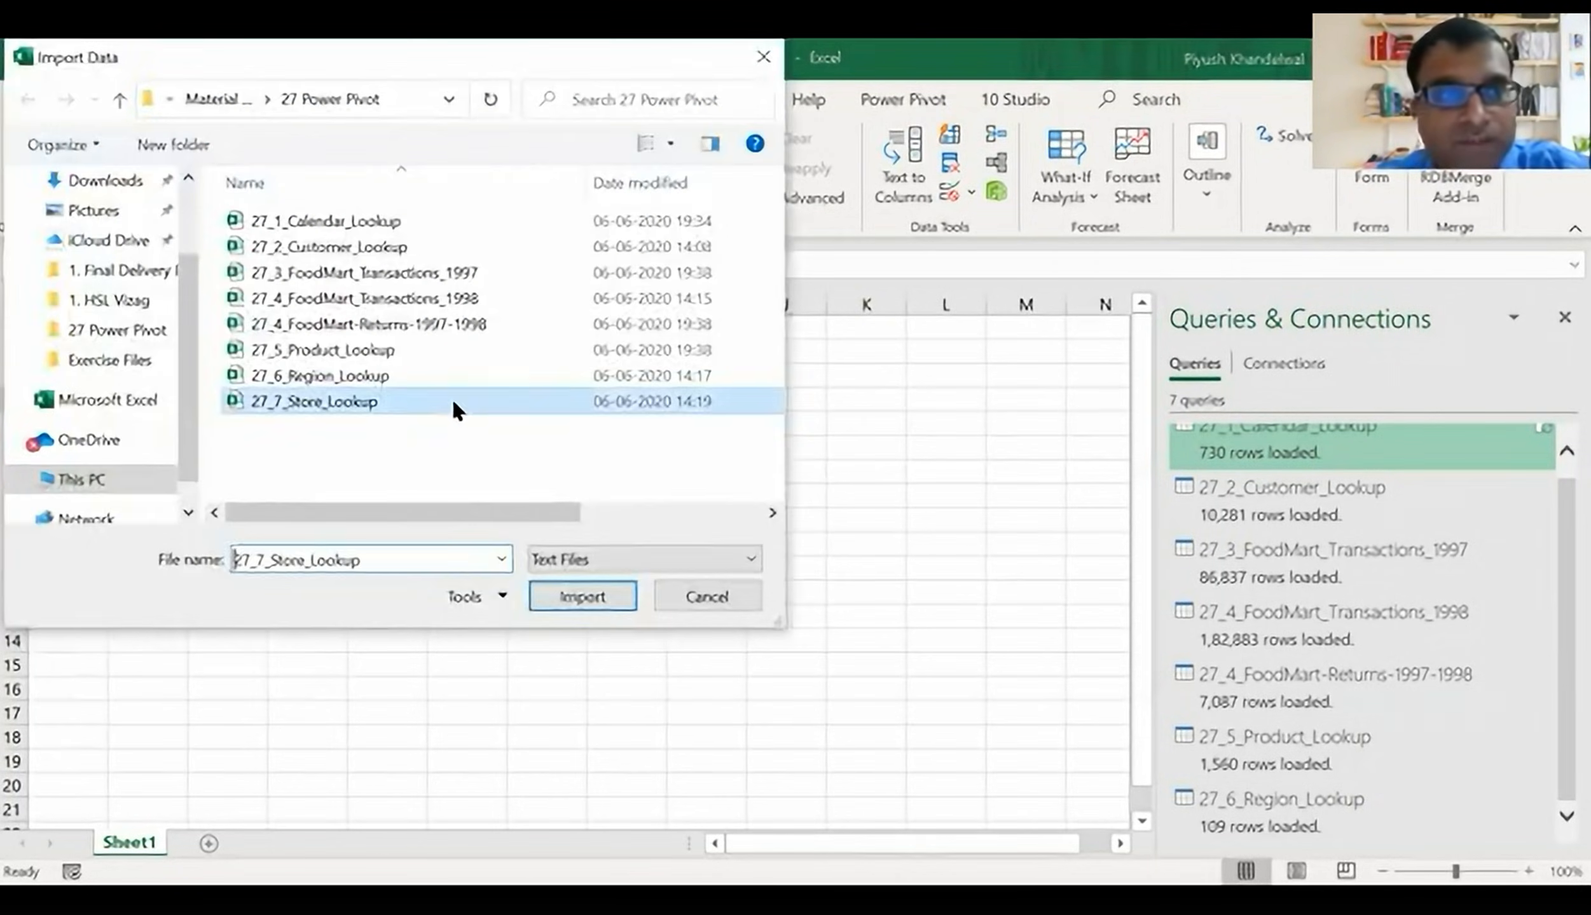
left_click(591, 596)
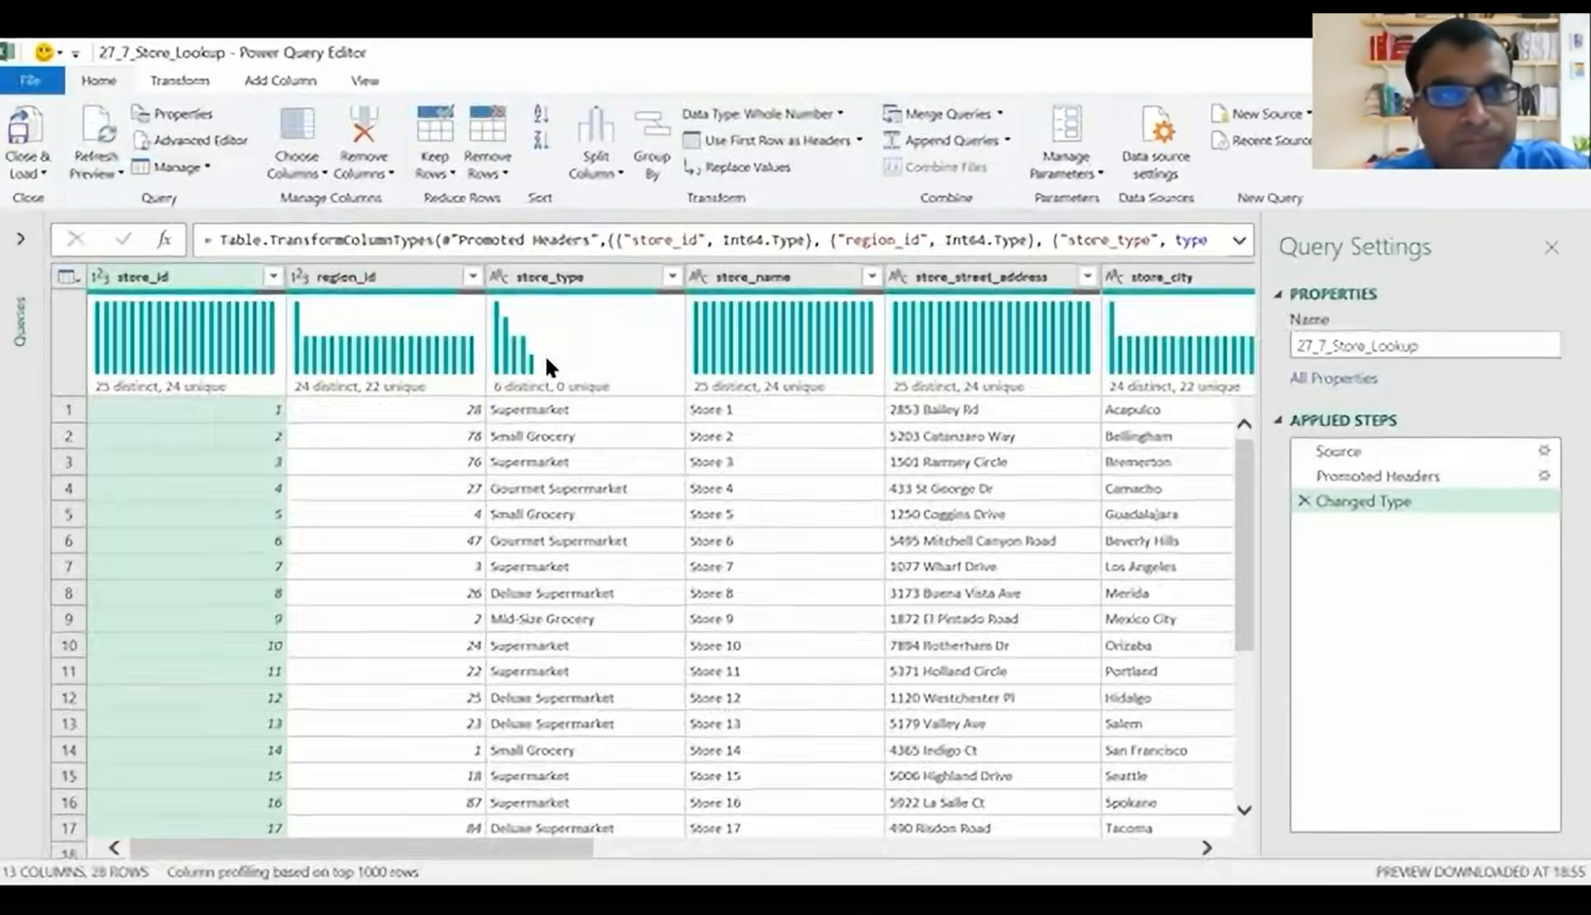
- Load the store lookup query as Only Create Connection and add its data to the Data Model
left_click(29, 169)
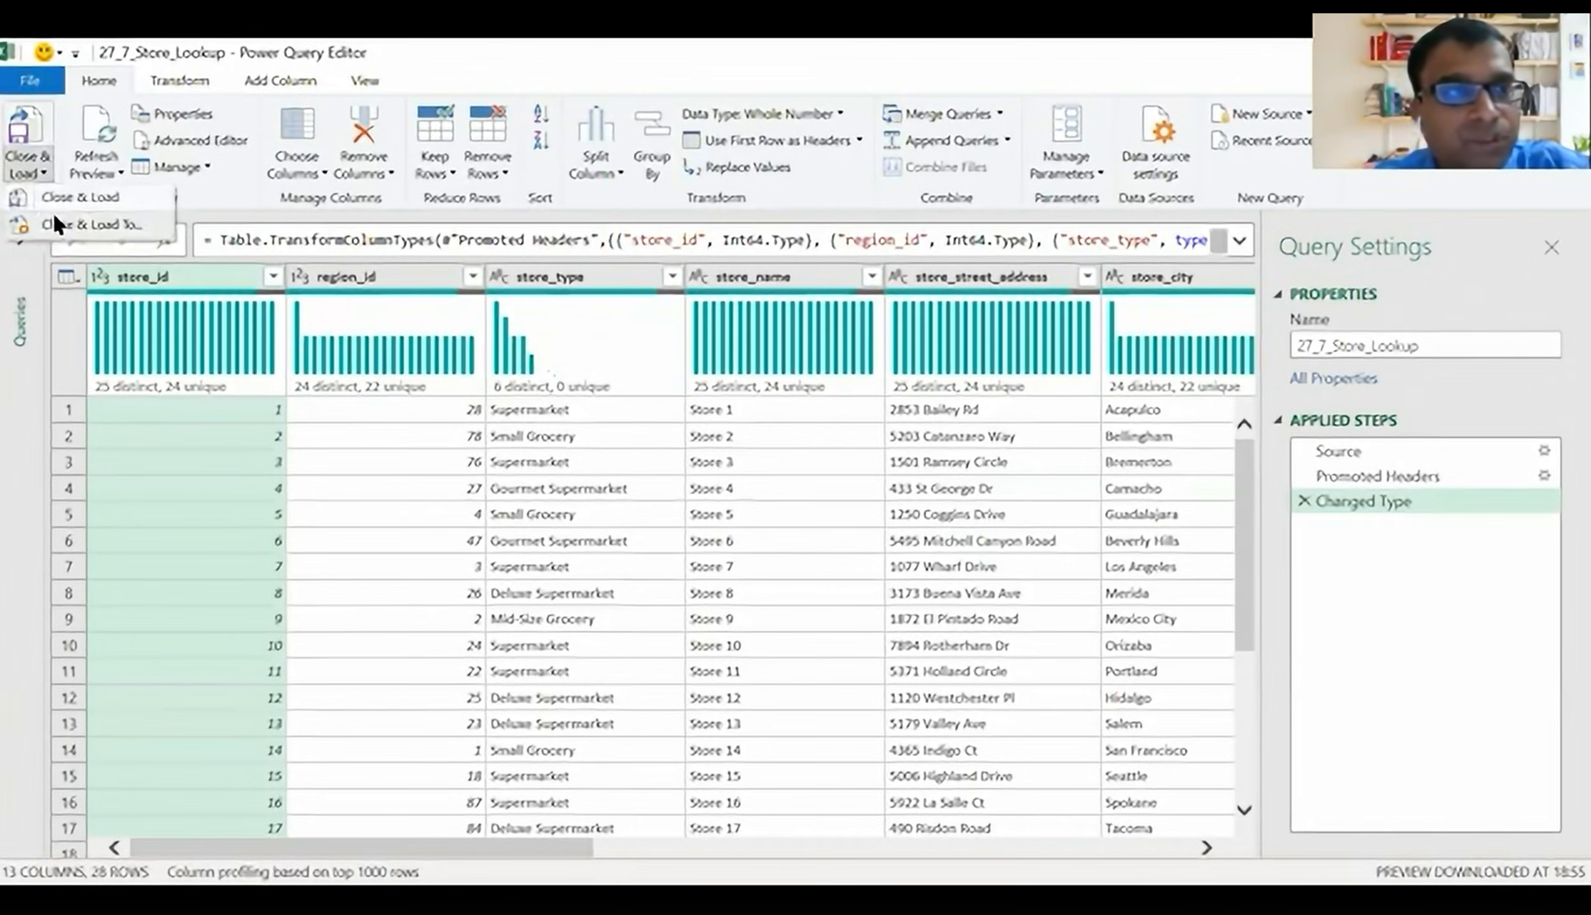
left_click(54, 224)
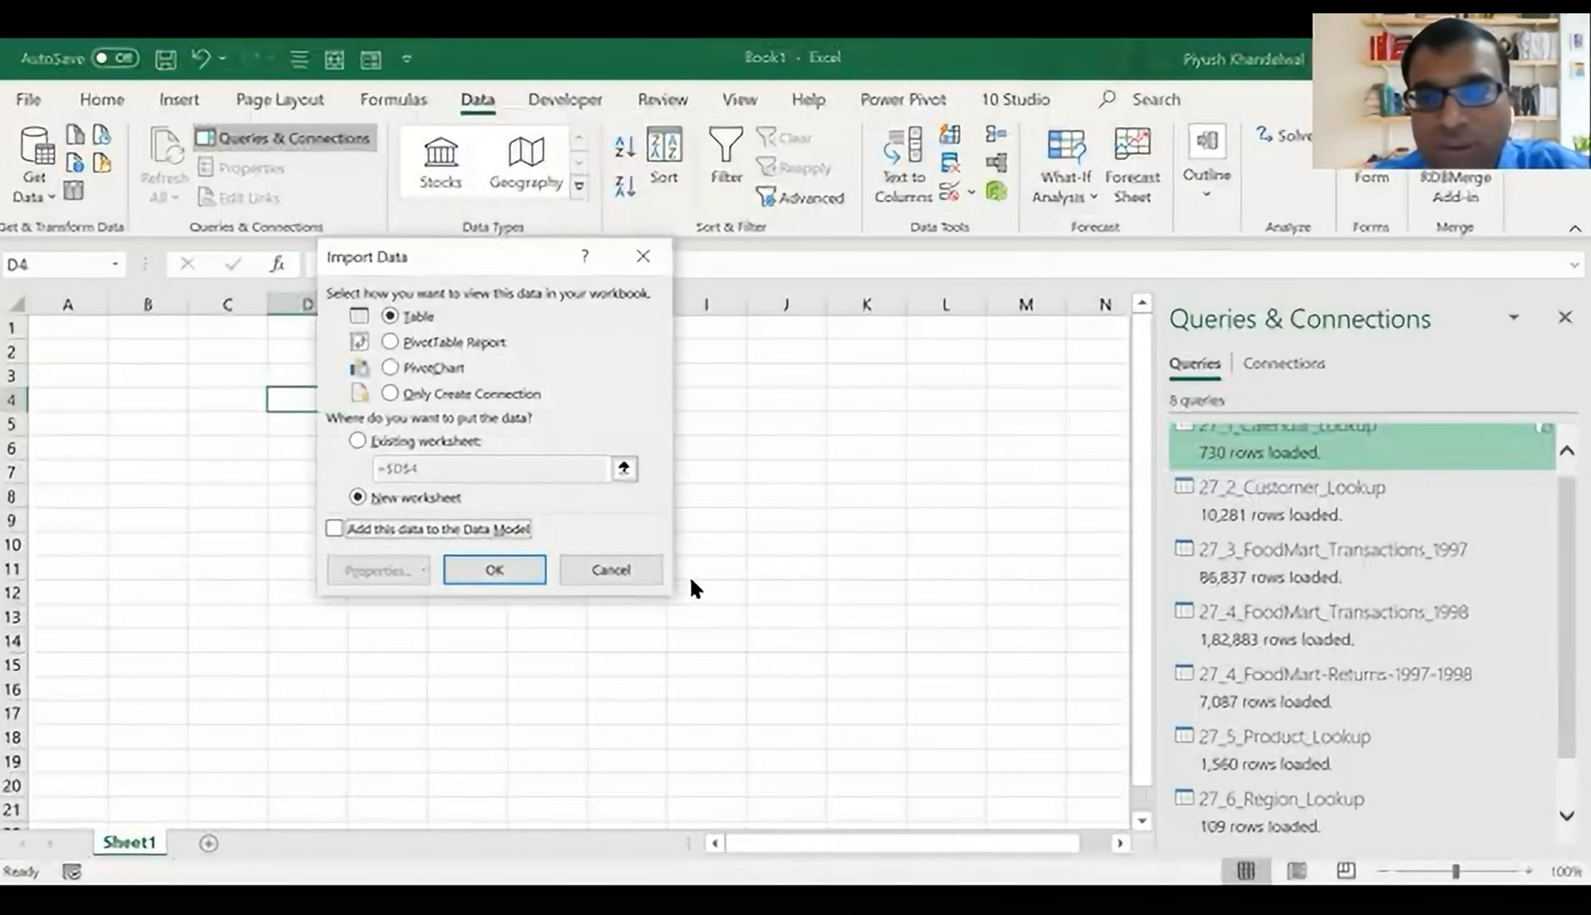
left_click(419, 396)
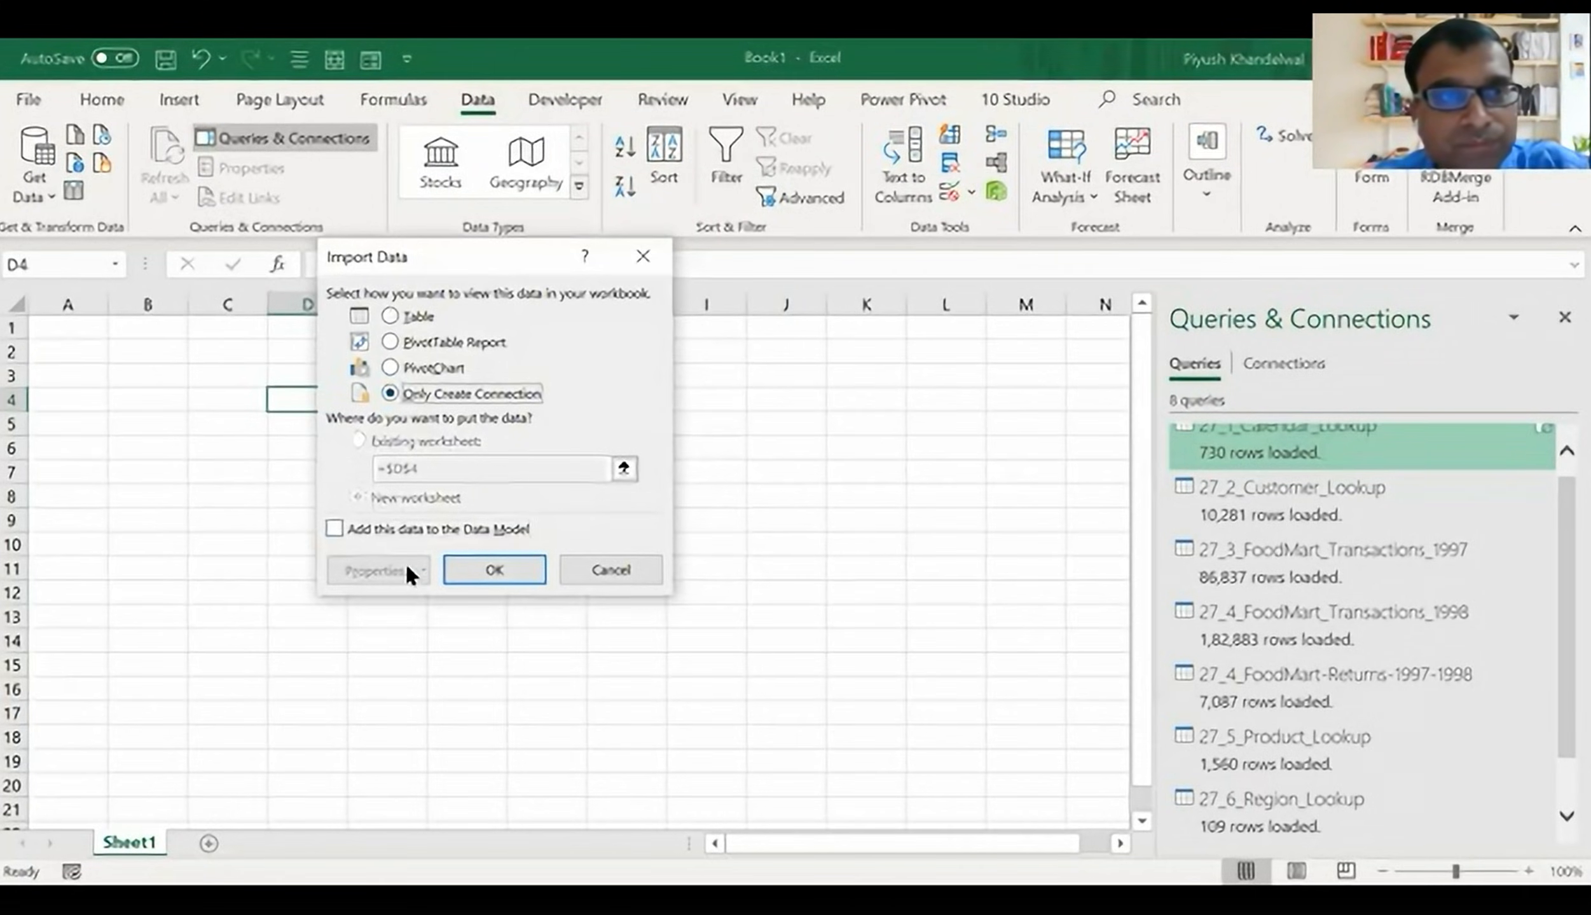
left_click(385, 527)
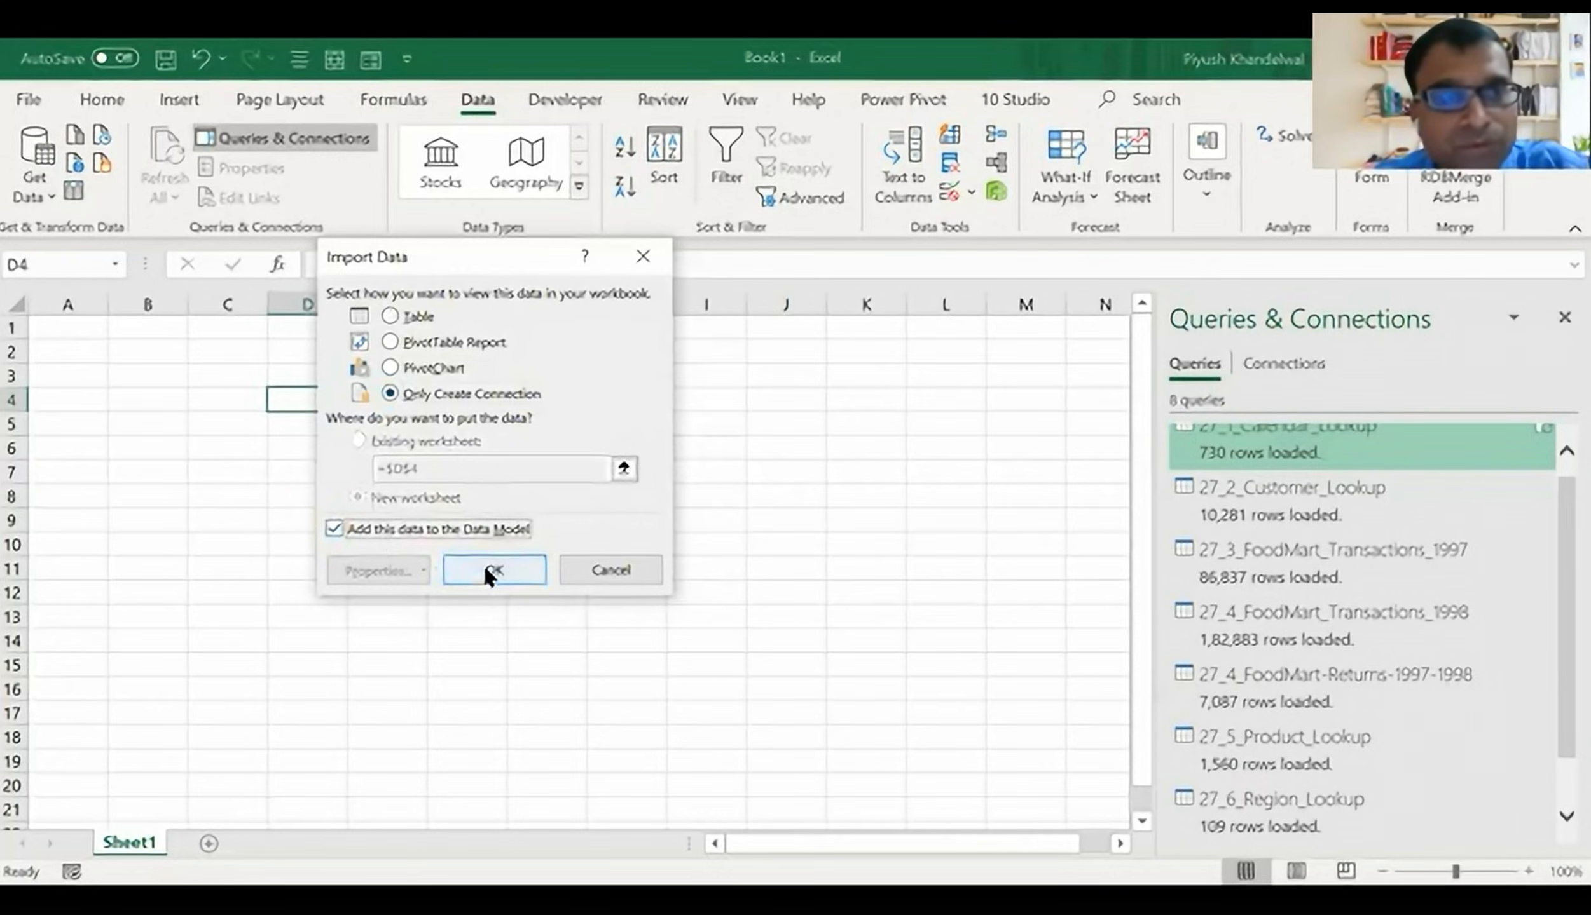
left_click(485, 569)
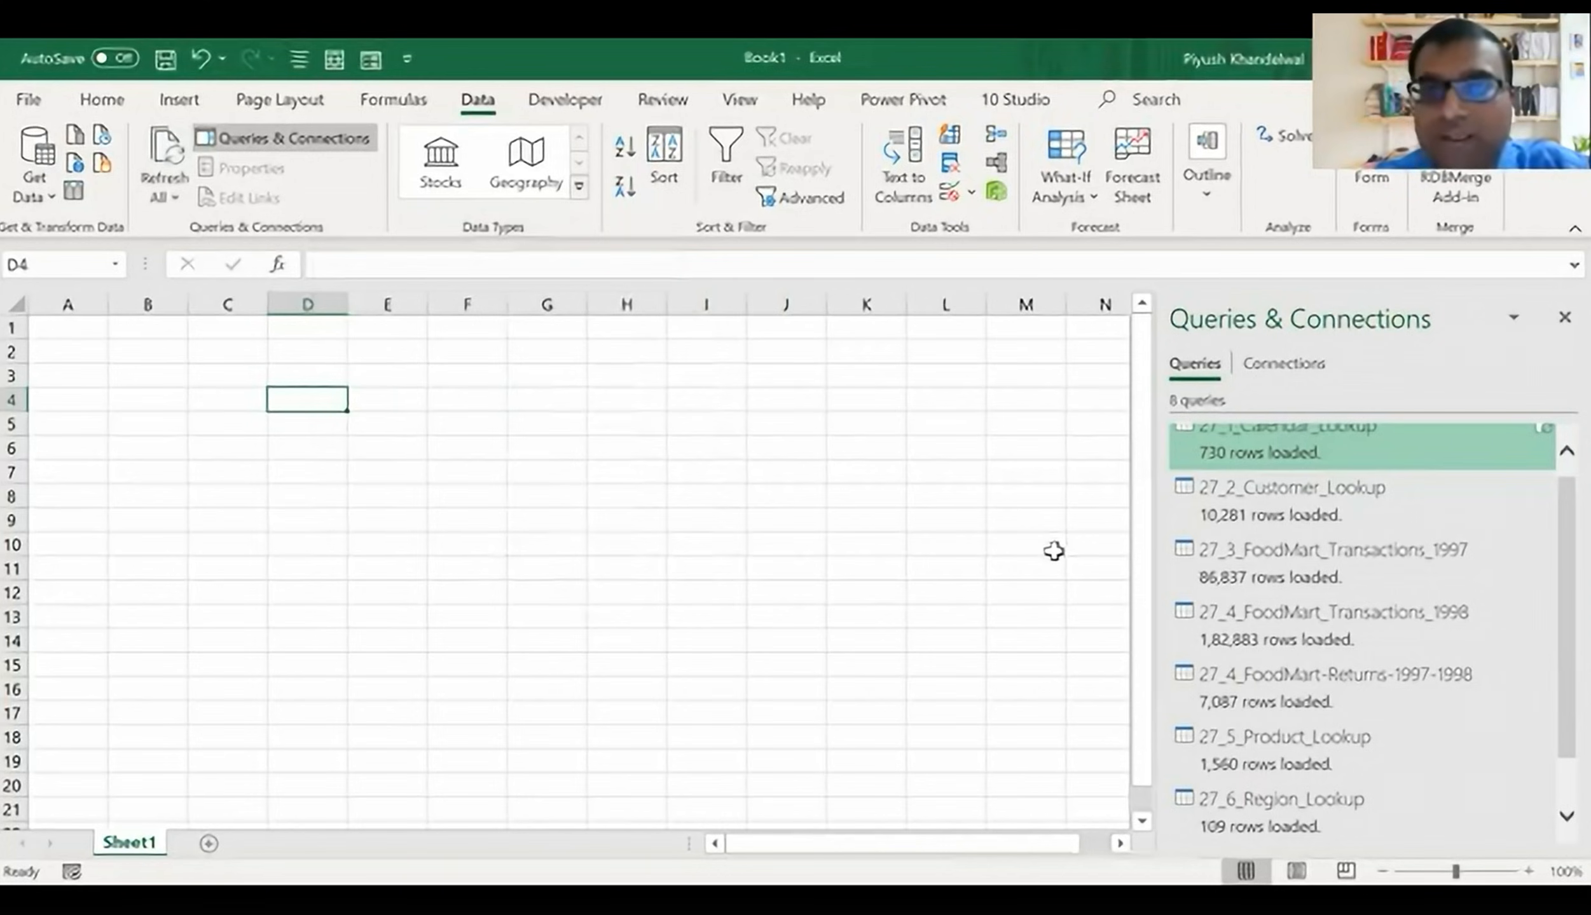
scroll(1321, 681, "down", 2)
mouse_move(1315, 792)
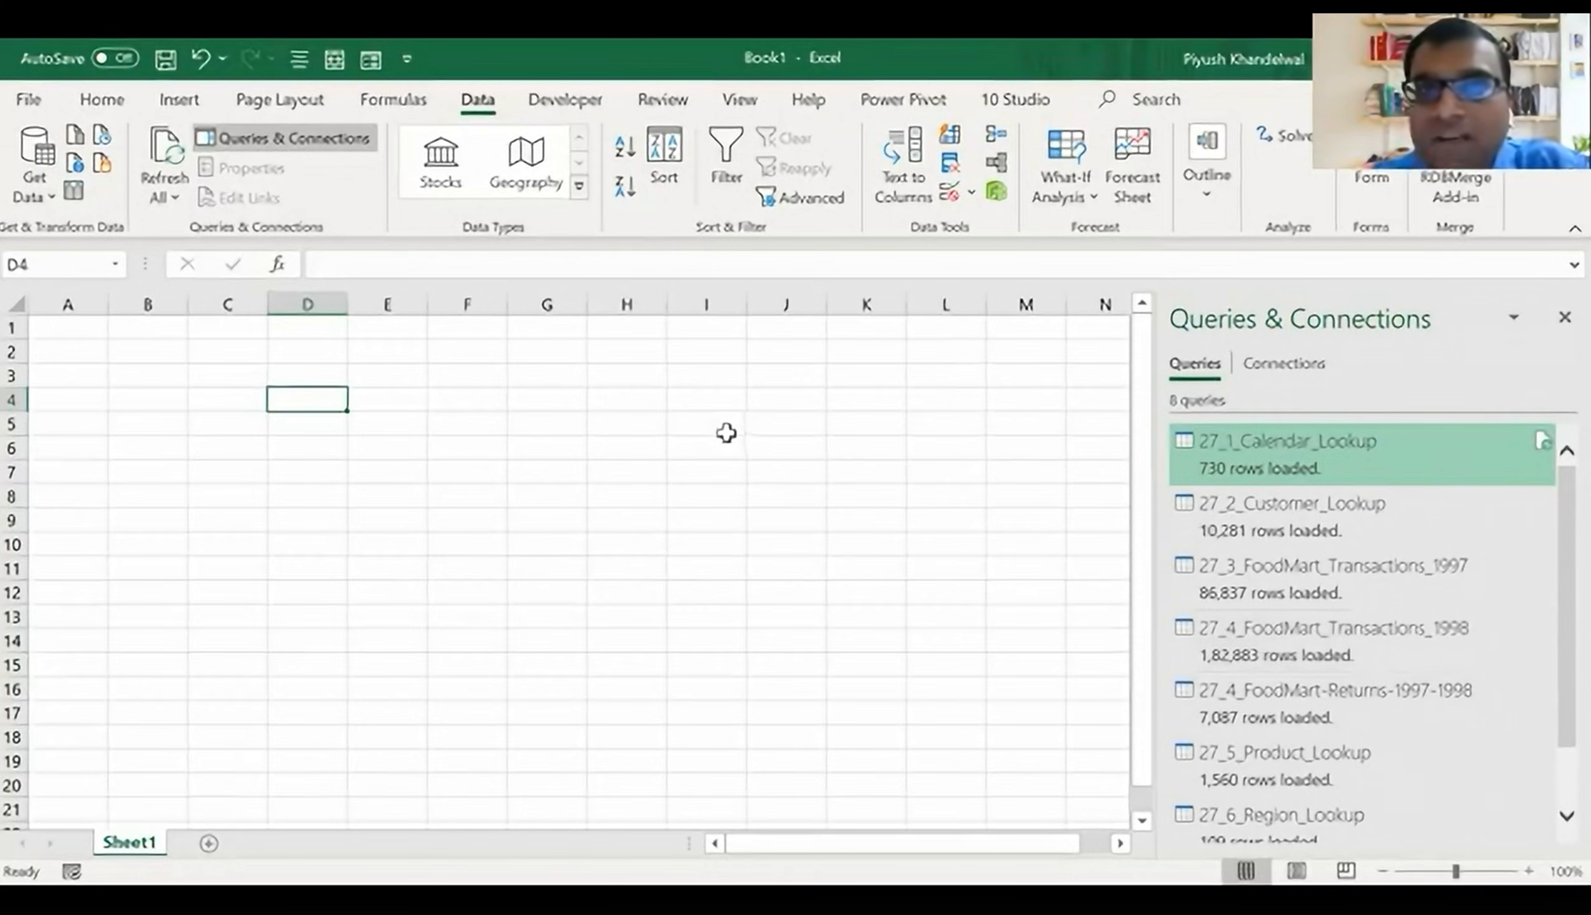
left_click(907, 102)
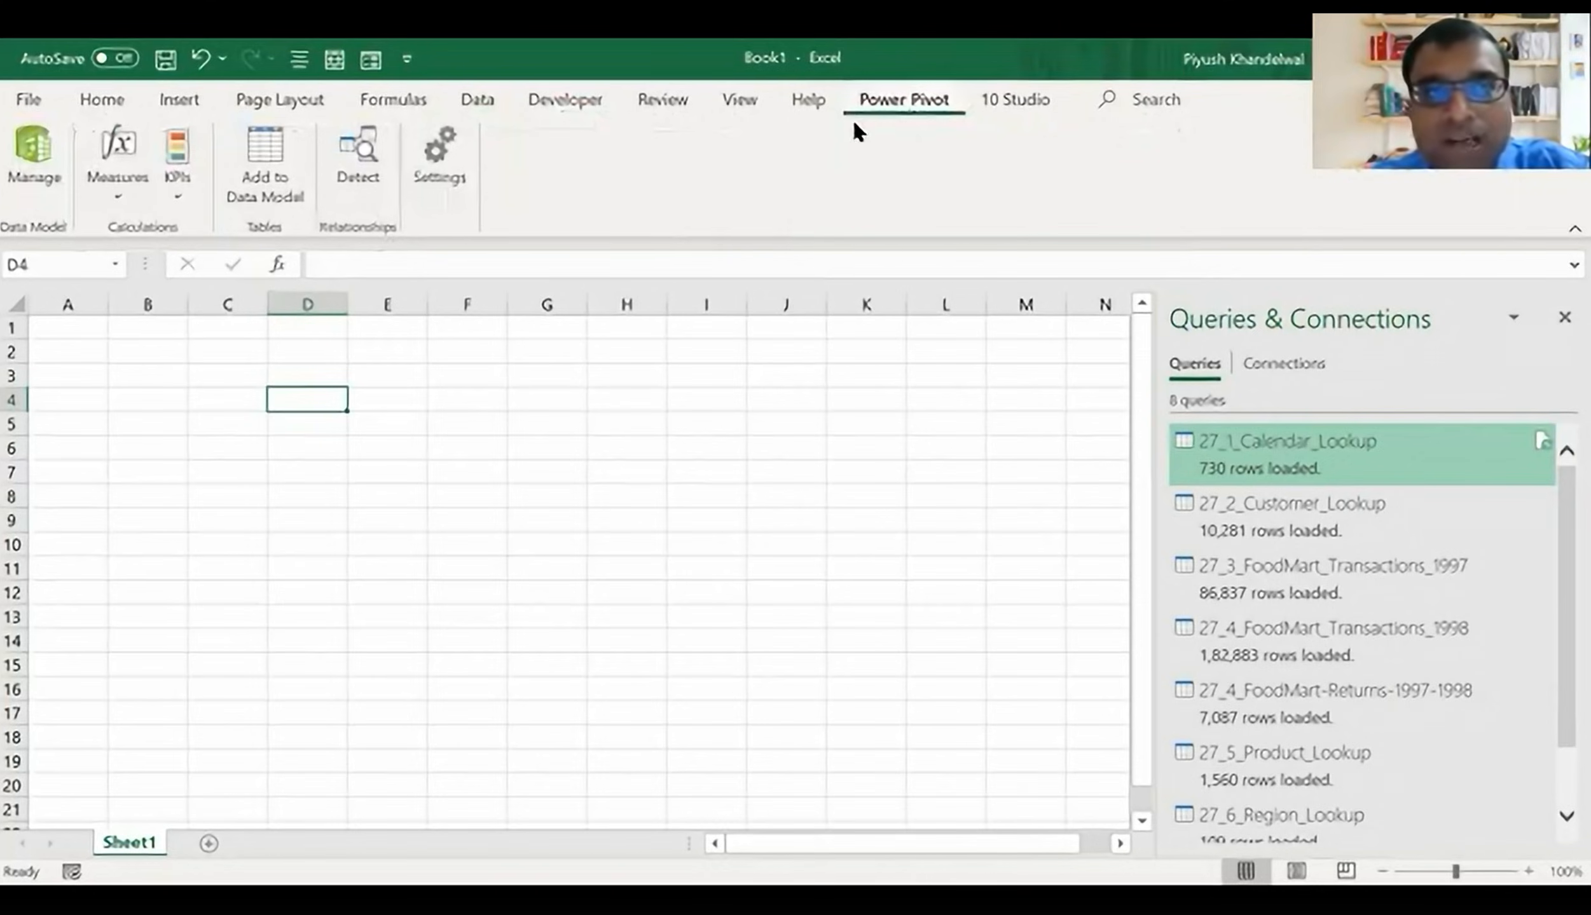
left_click(120, 97)
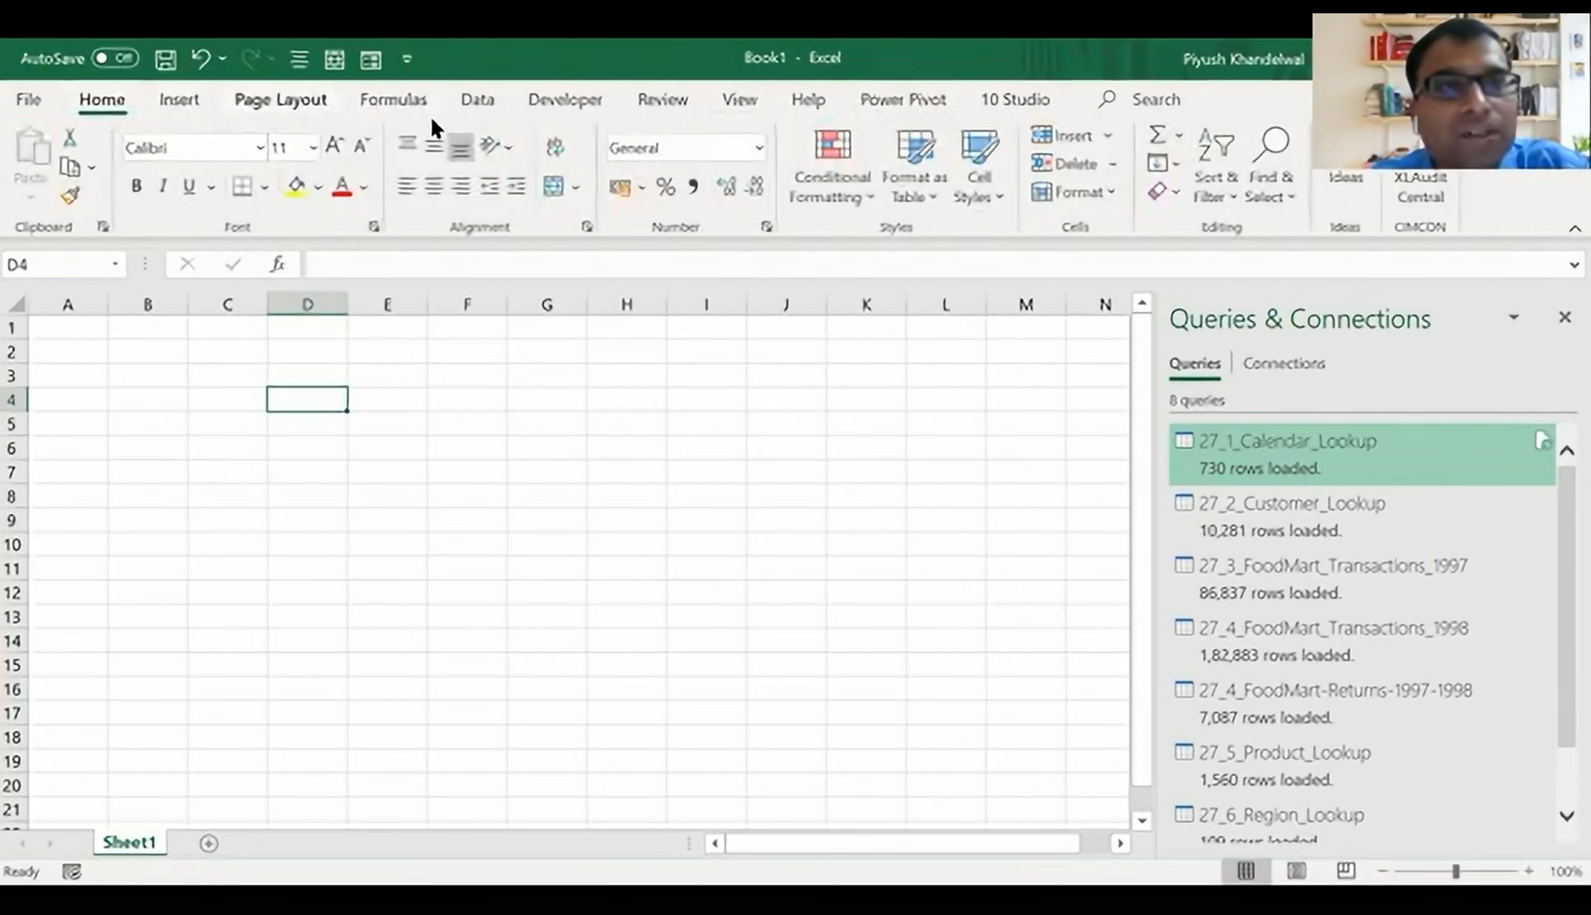
left_click(462, 108)
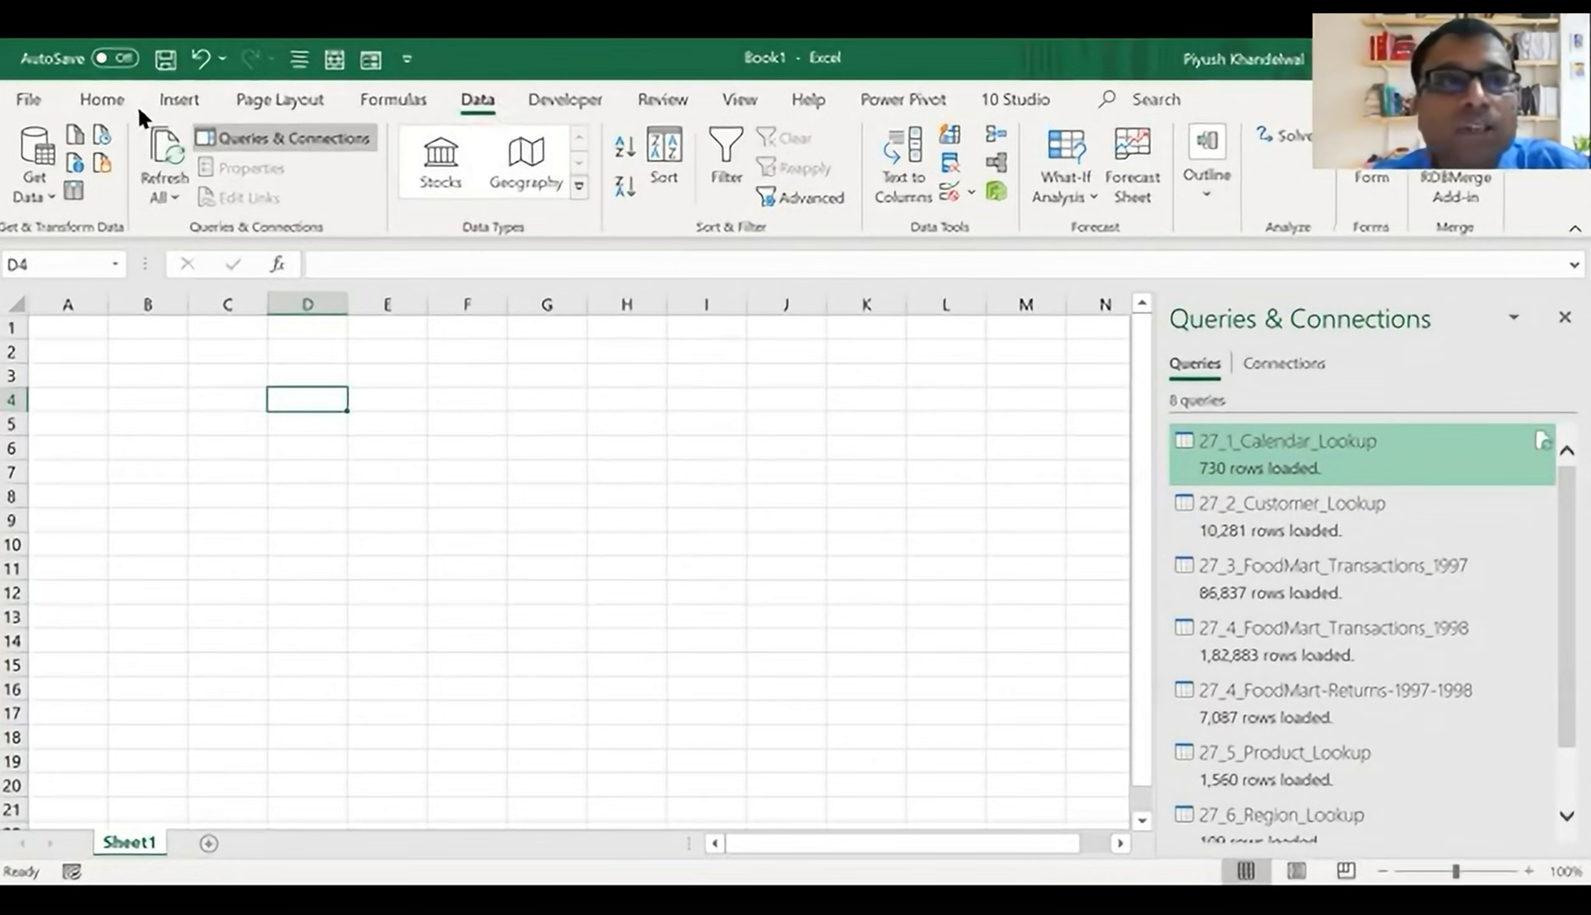
left_click(166, 113)
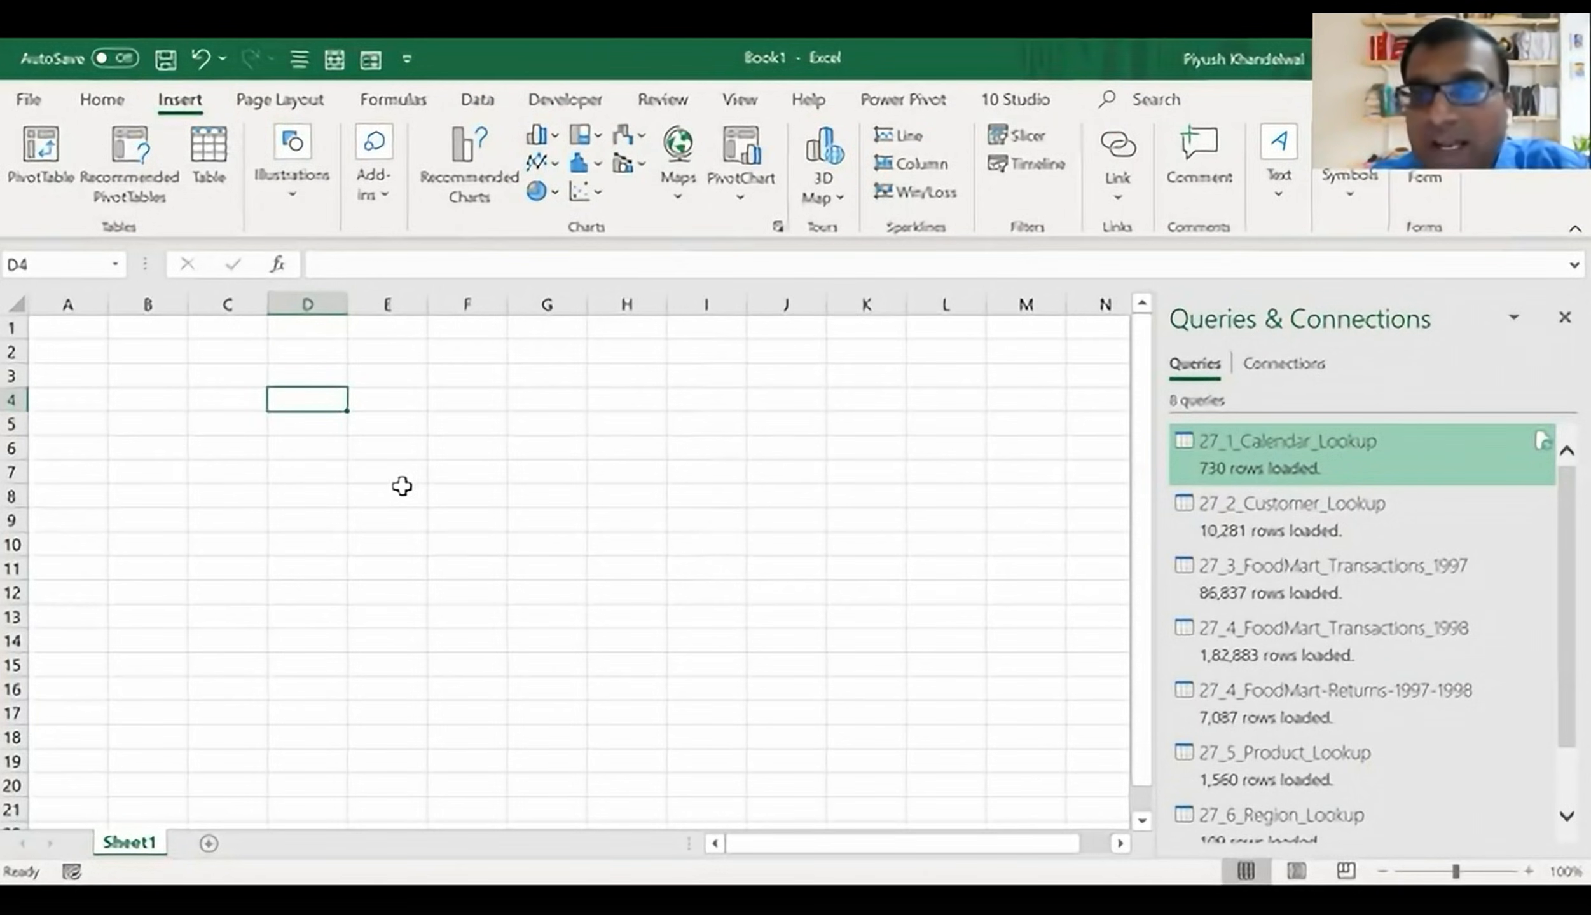
- Review the loaded queries from 27_1_Calendar_Lookup to 27_7_Store_Lookup and their row counts
scroll(1328, 508, "down", 3)
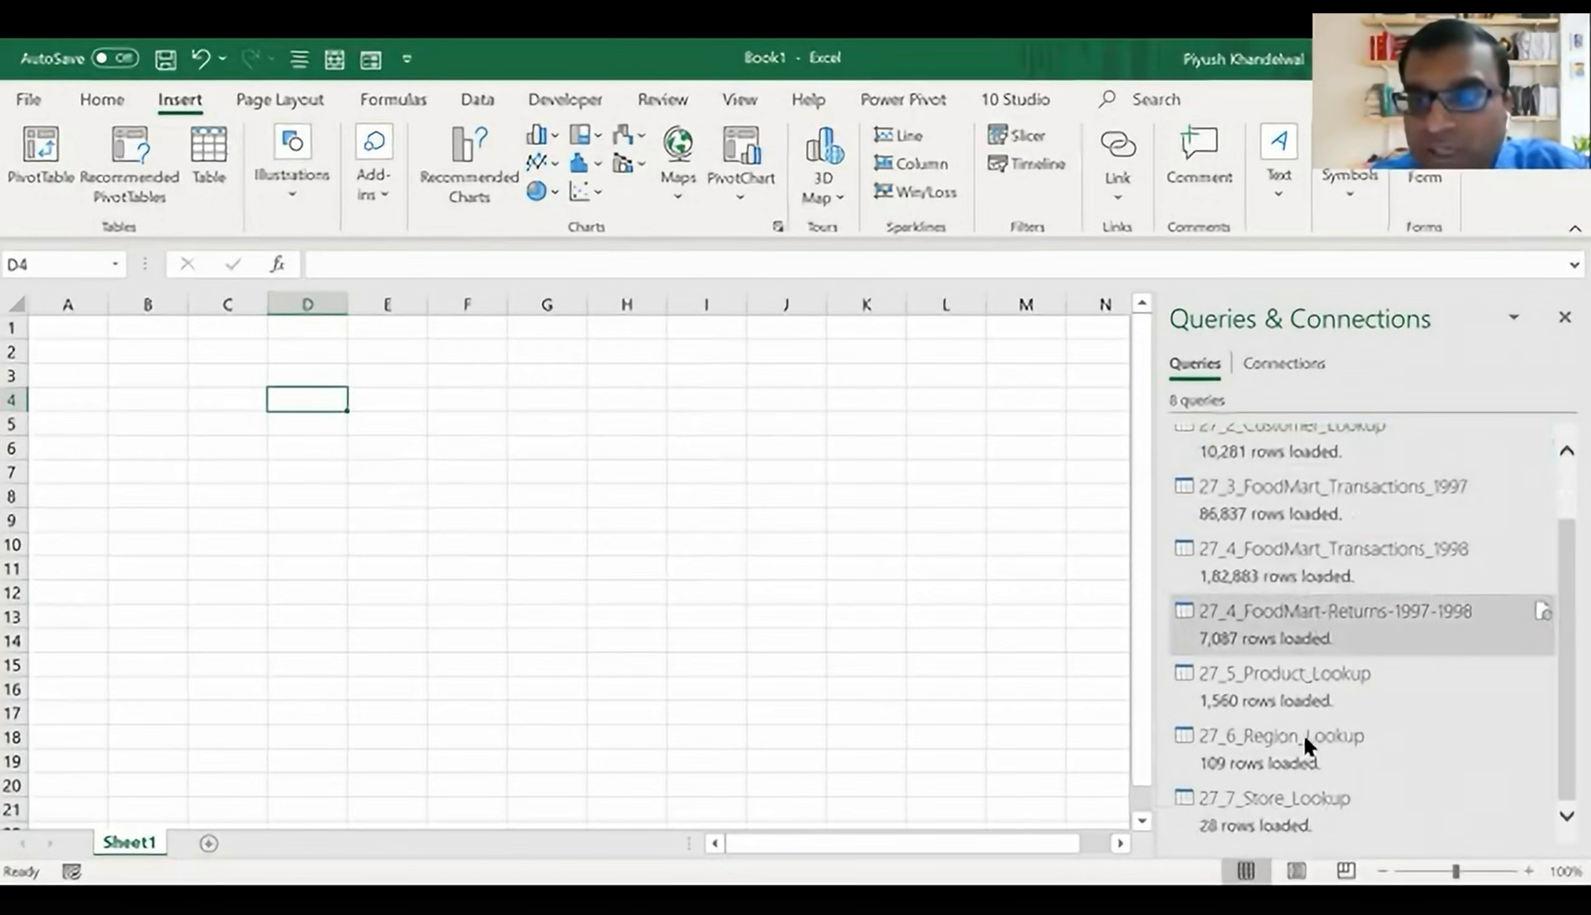
scroll(1302, 474, "up", 3)
left_click(1303, 475)
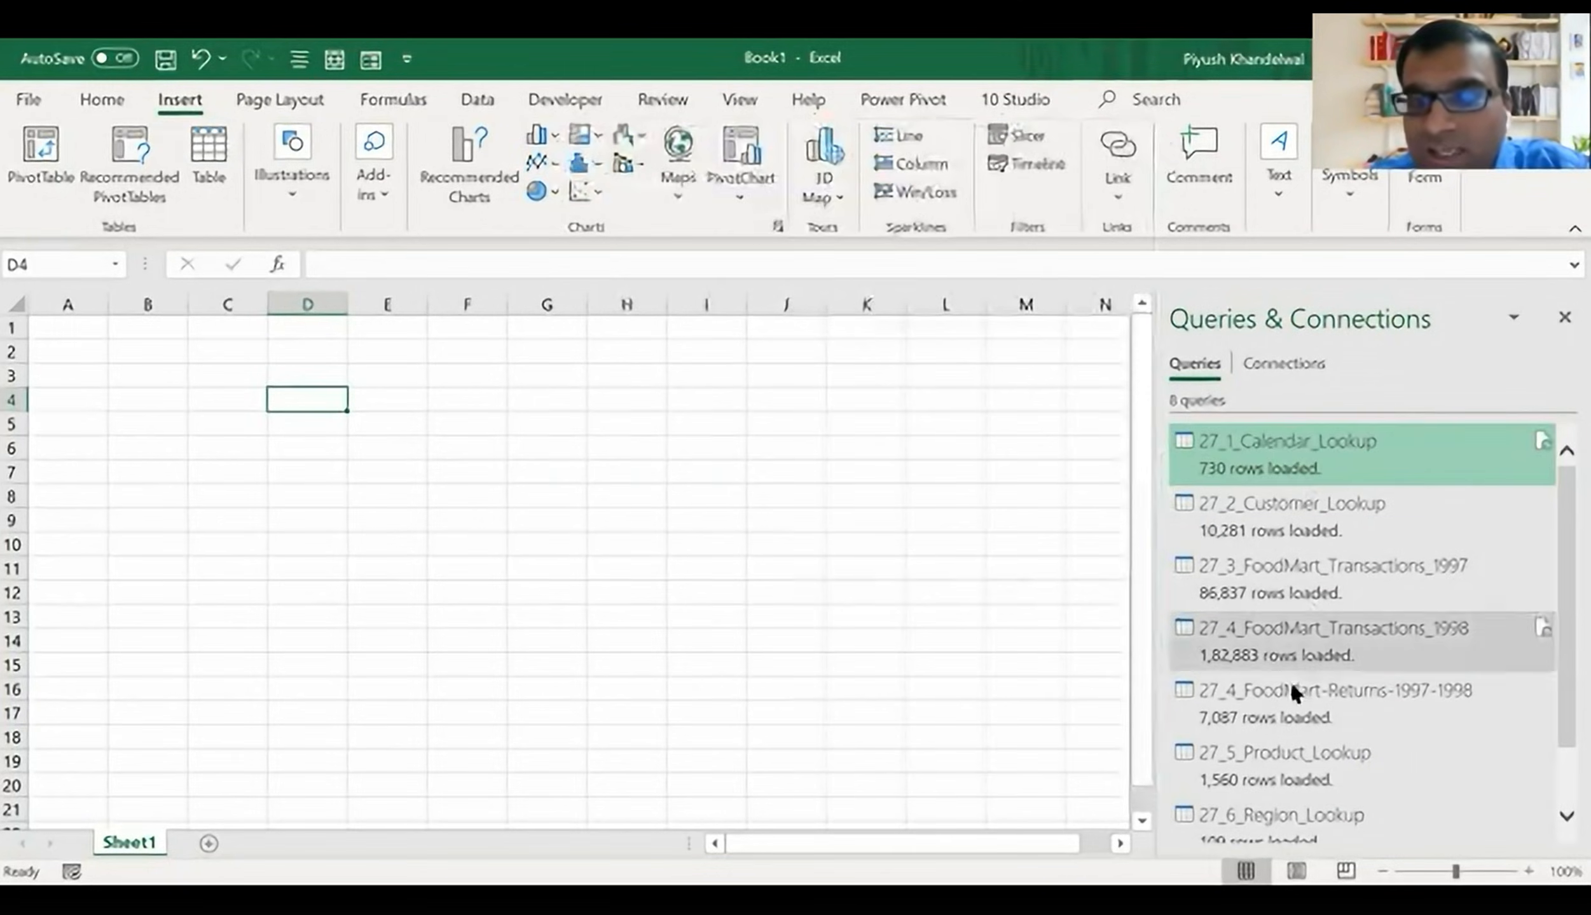
scroll(1282, 756, "down", 3)
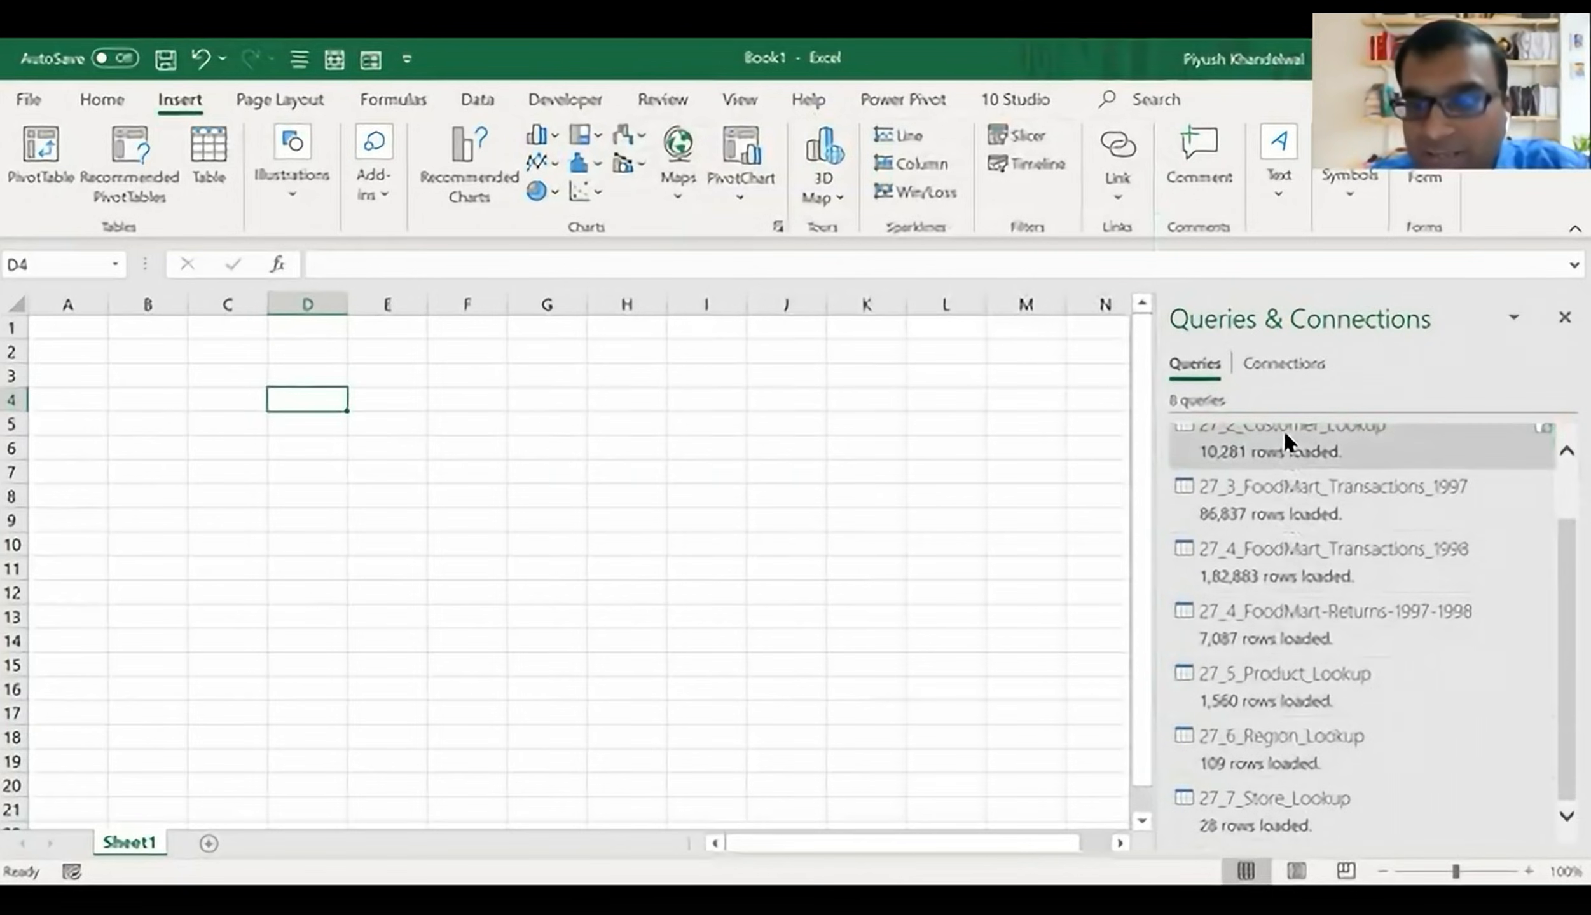
scroll(1282, 428, "up", 3)
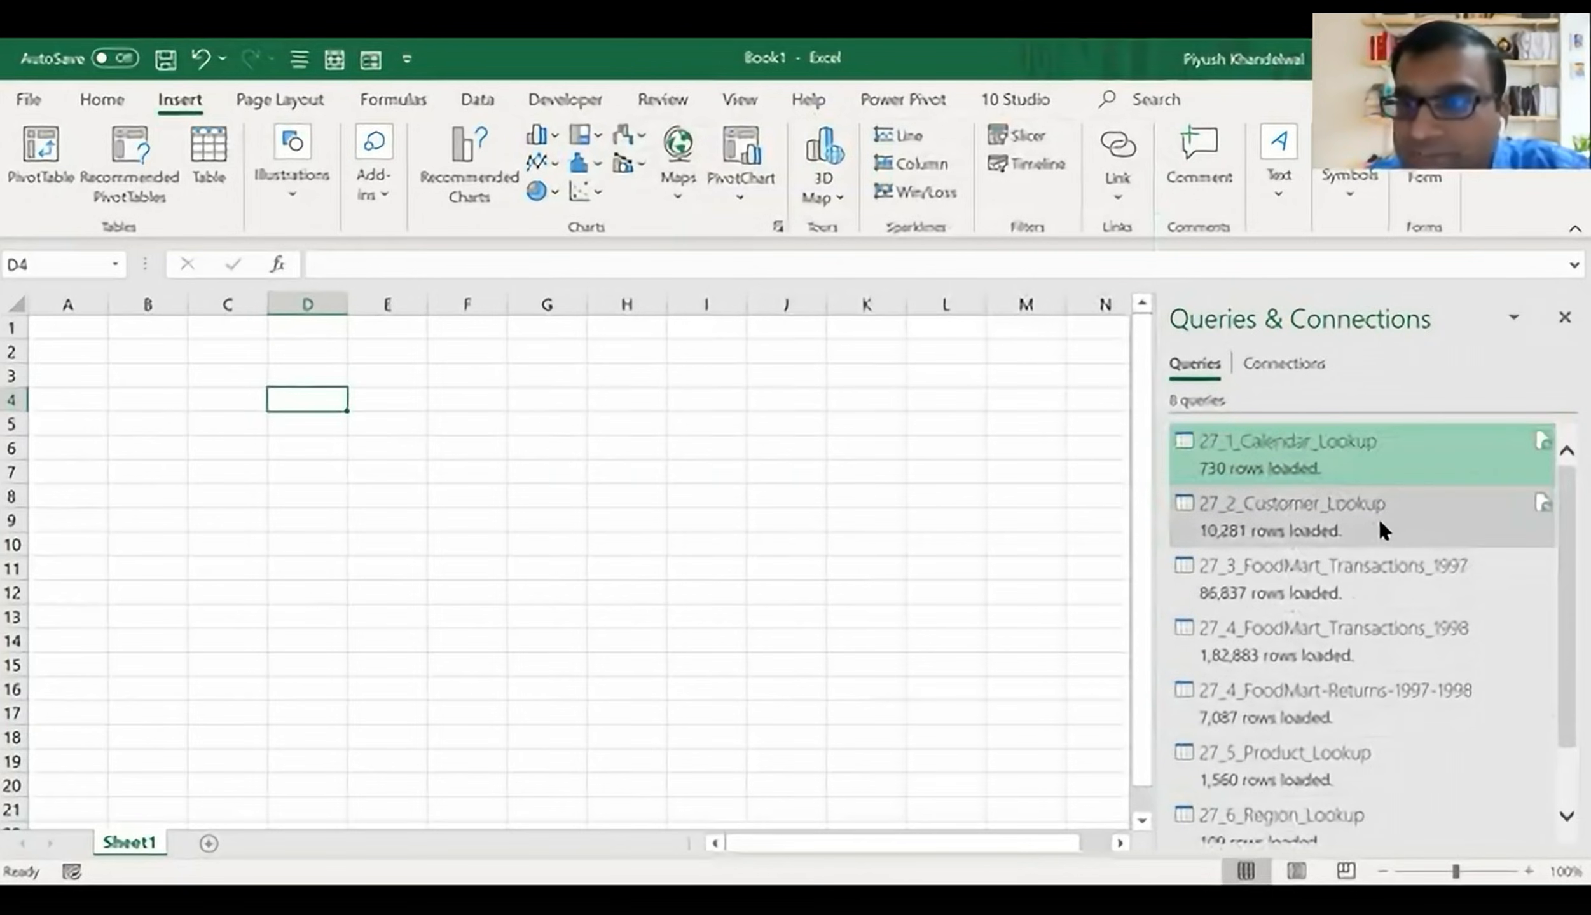
mouse_move(1378, 517)
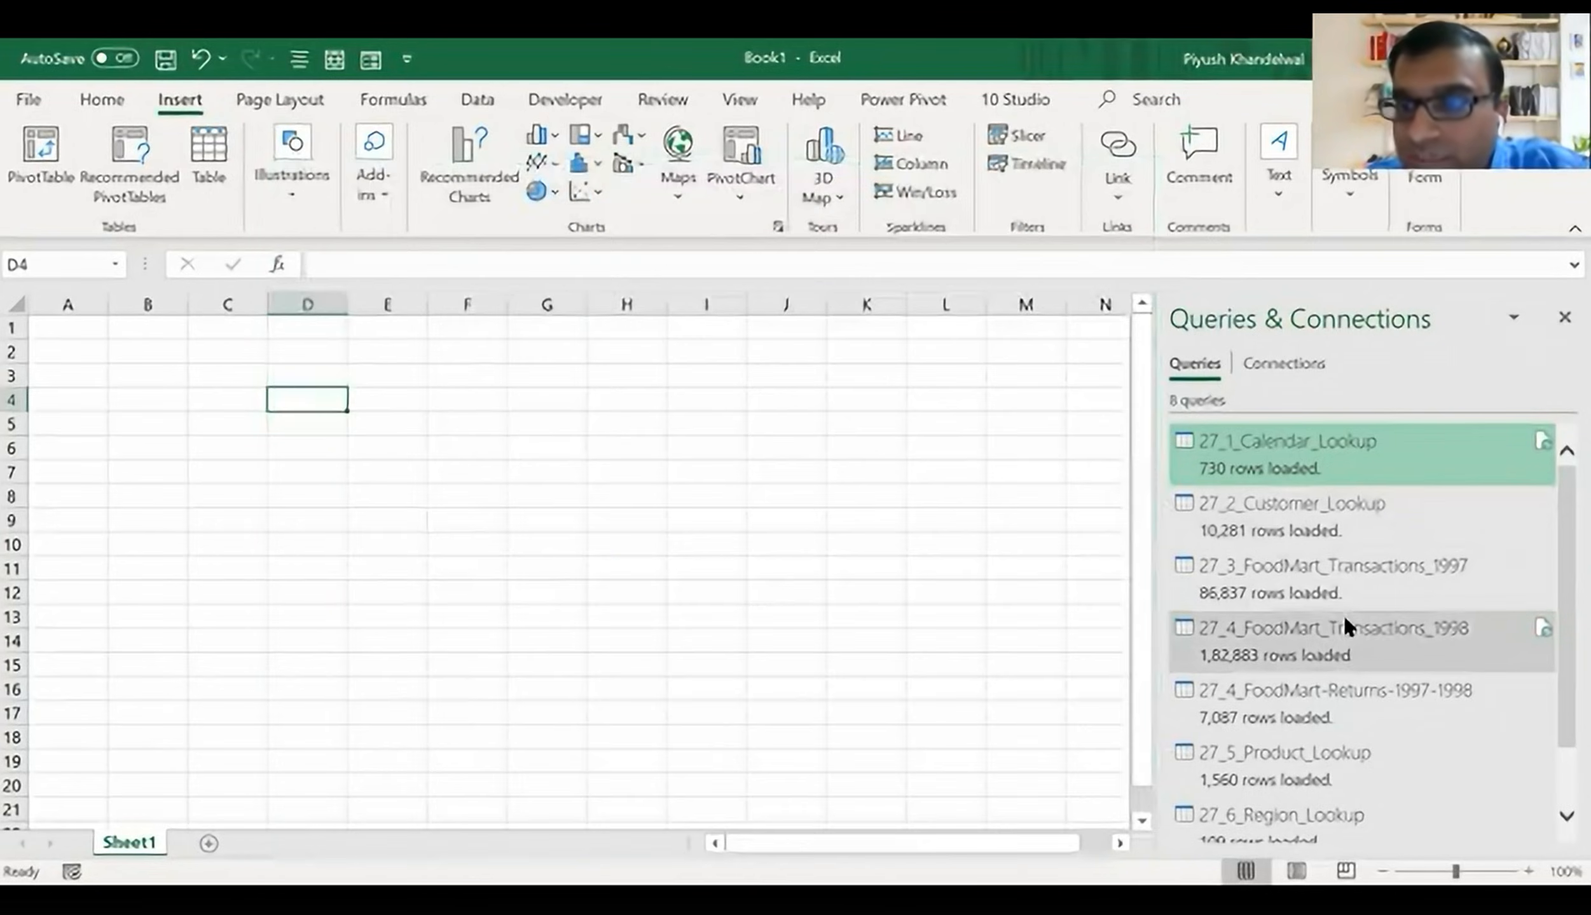
mouse_move(1320, 731)
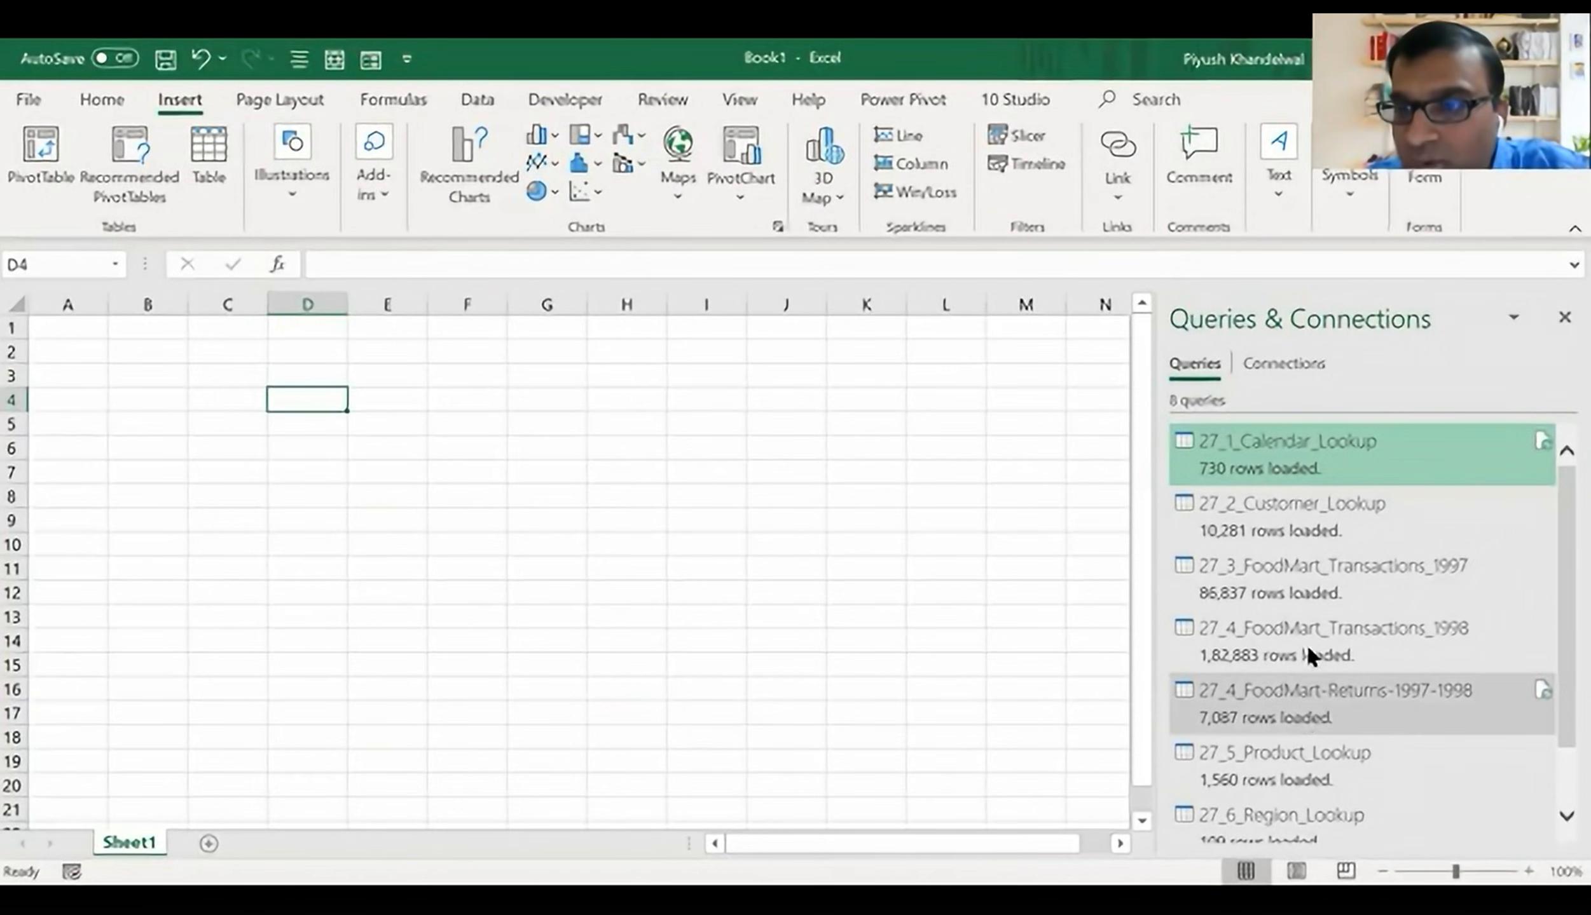
mouse_move(1308, 647)
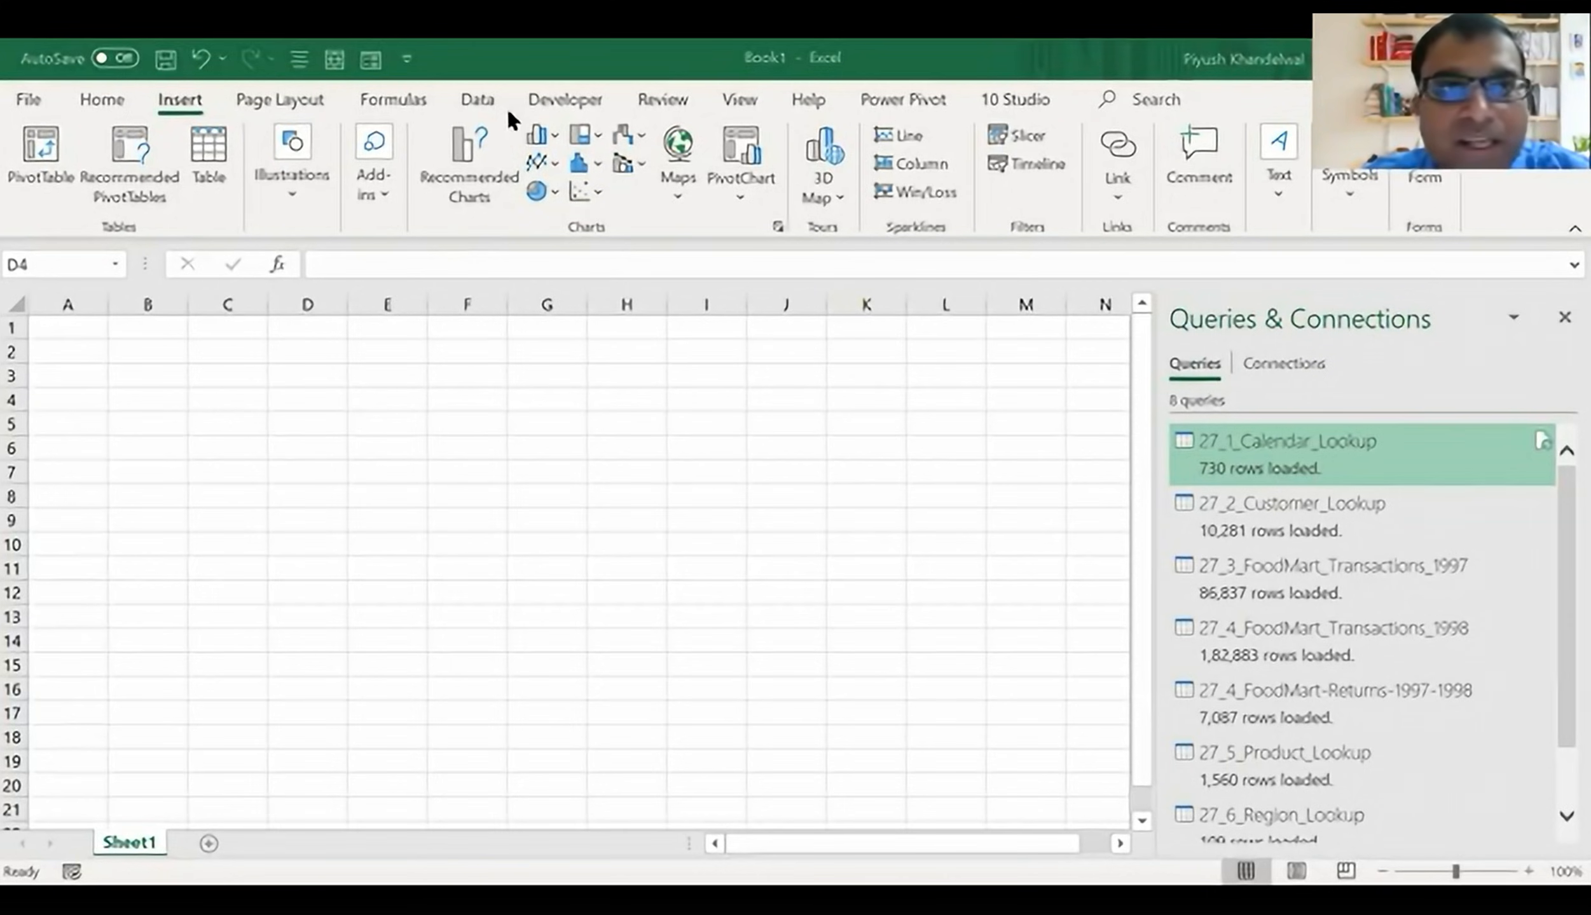
- Open the Data Model in the Power Pivot window and look through the rows of the 27_1_Calendar_Lookup table
left_click(486, 103)
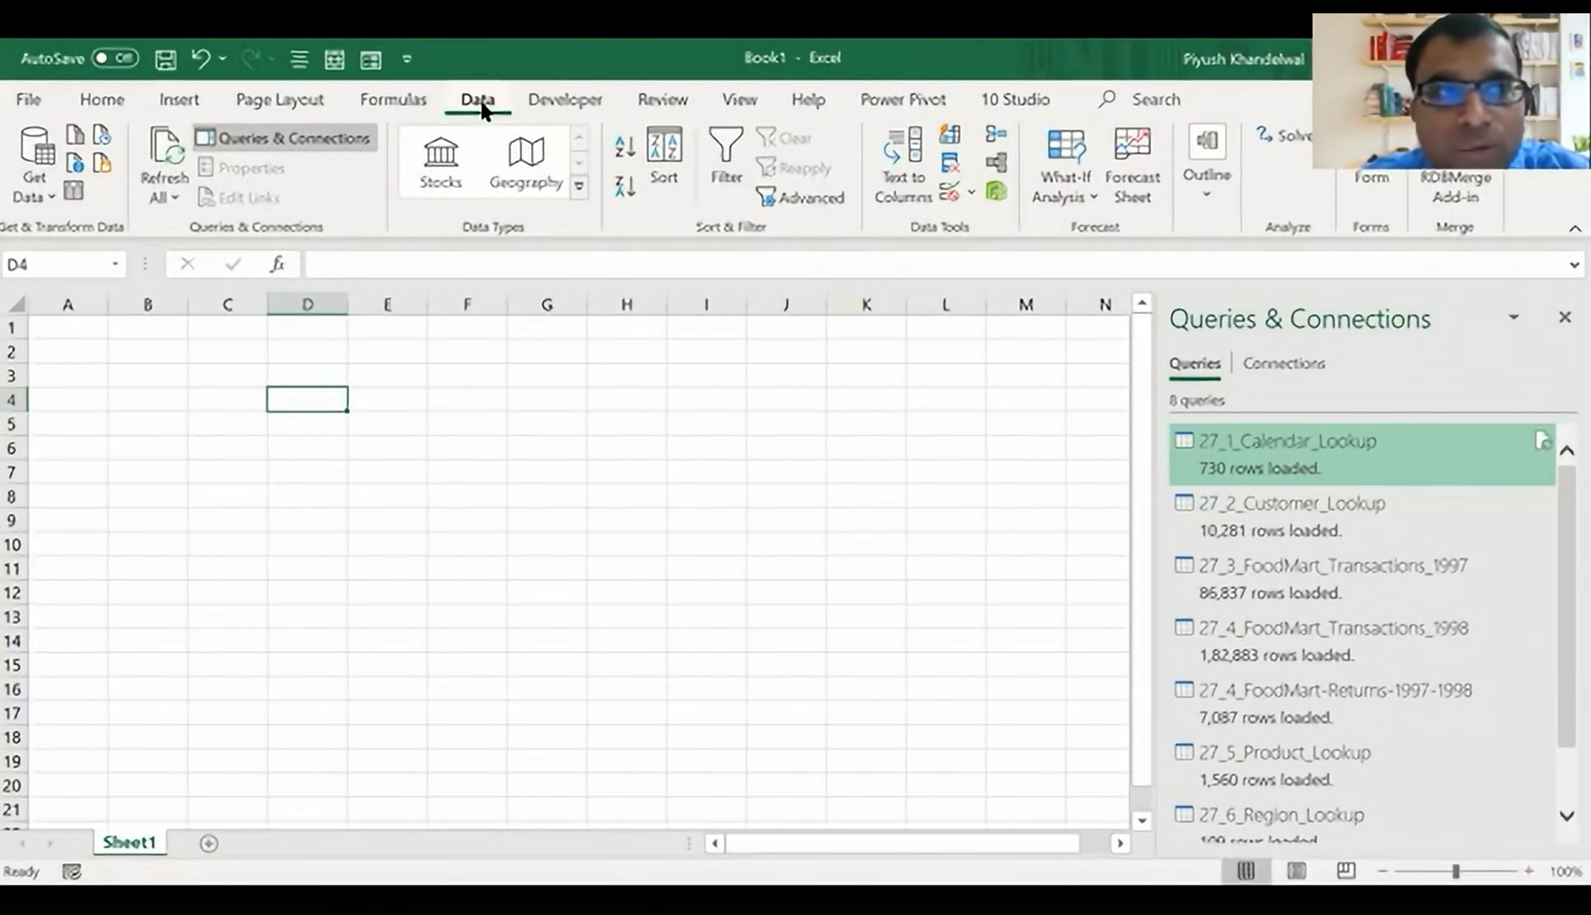
left_click(994, 193)
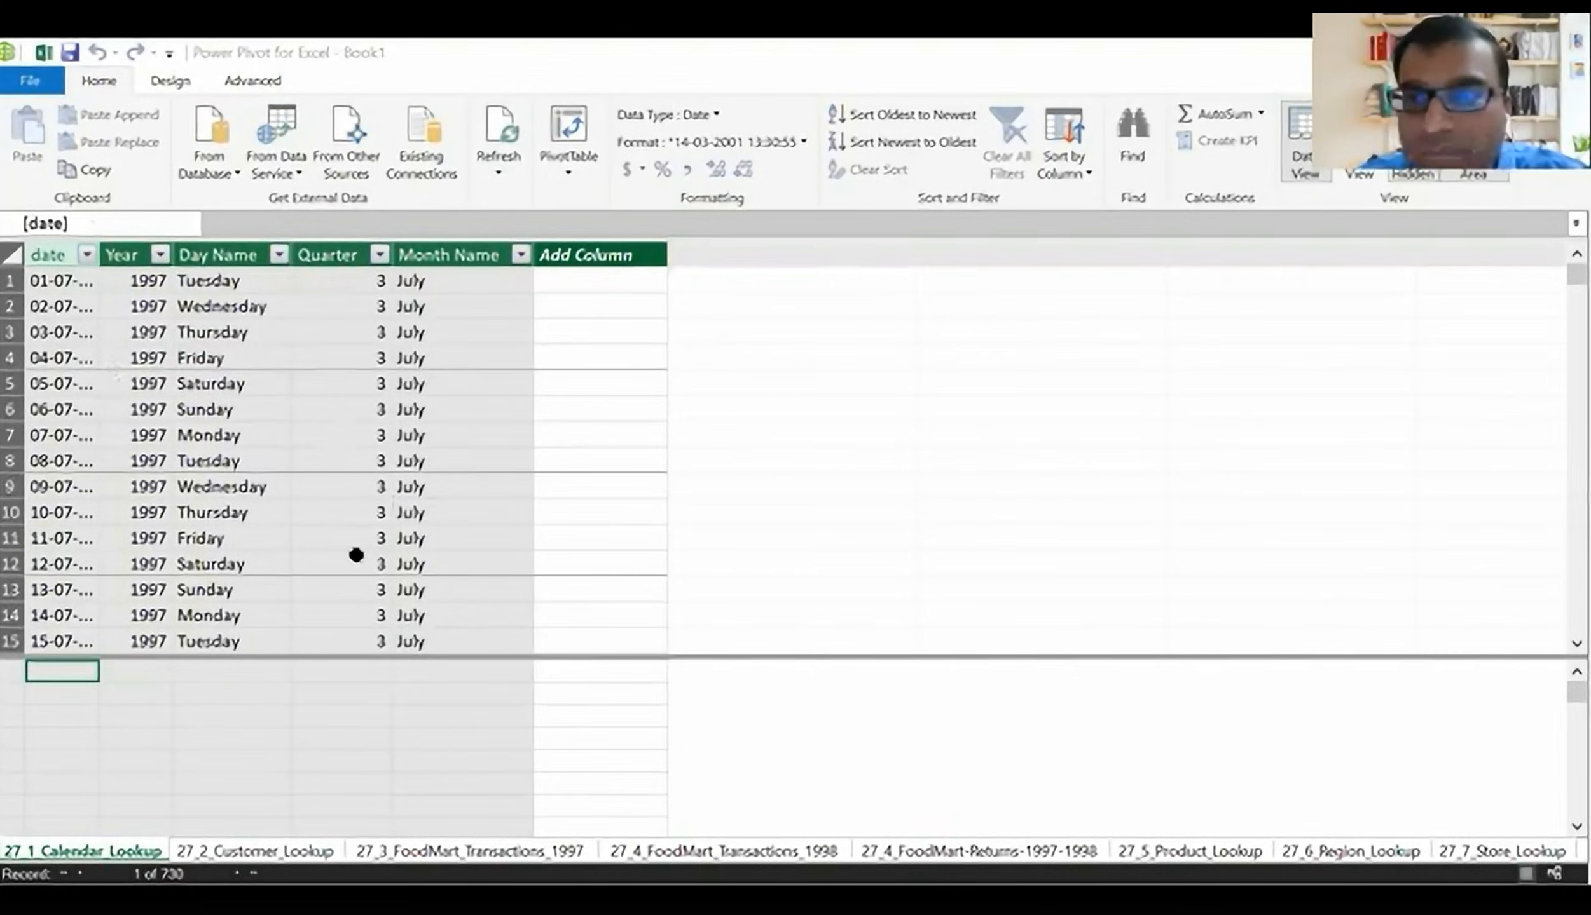
scroll(356, 555, "down", 10)
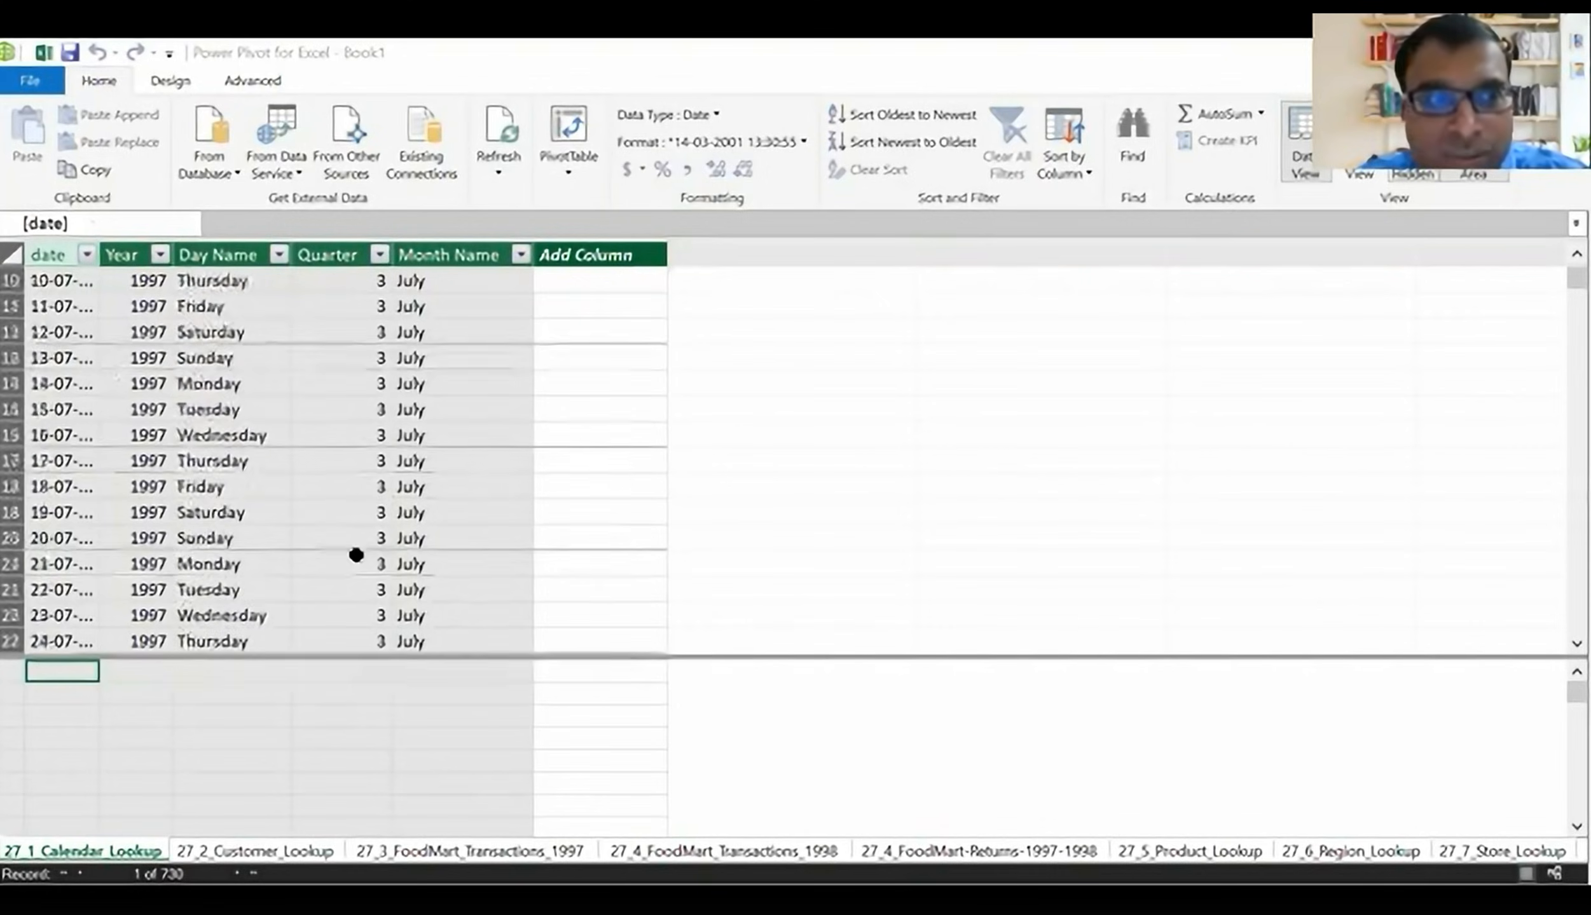
scroll(356, 555, "down", 2)
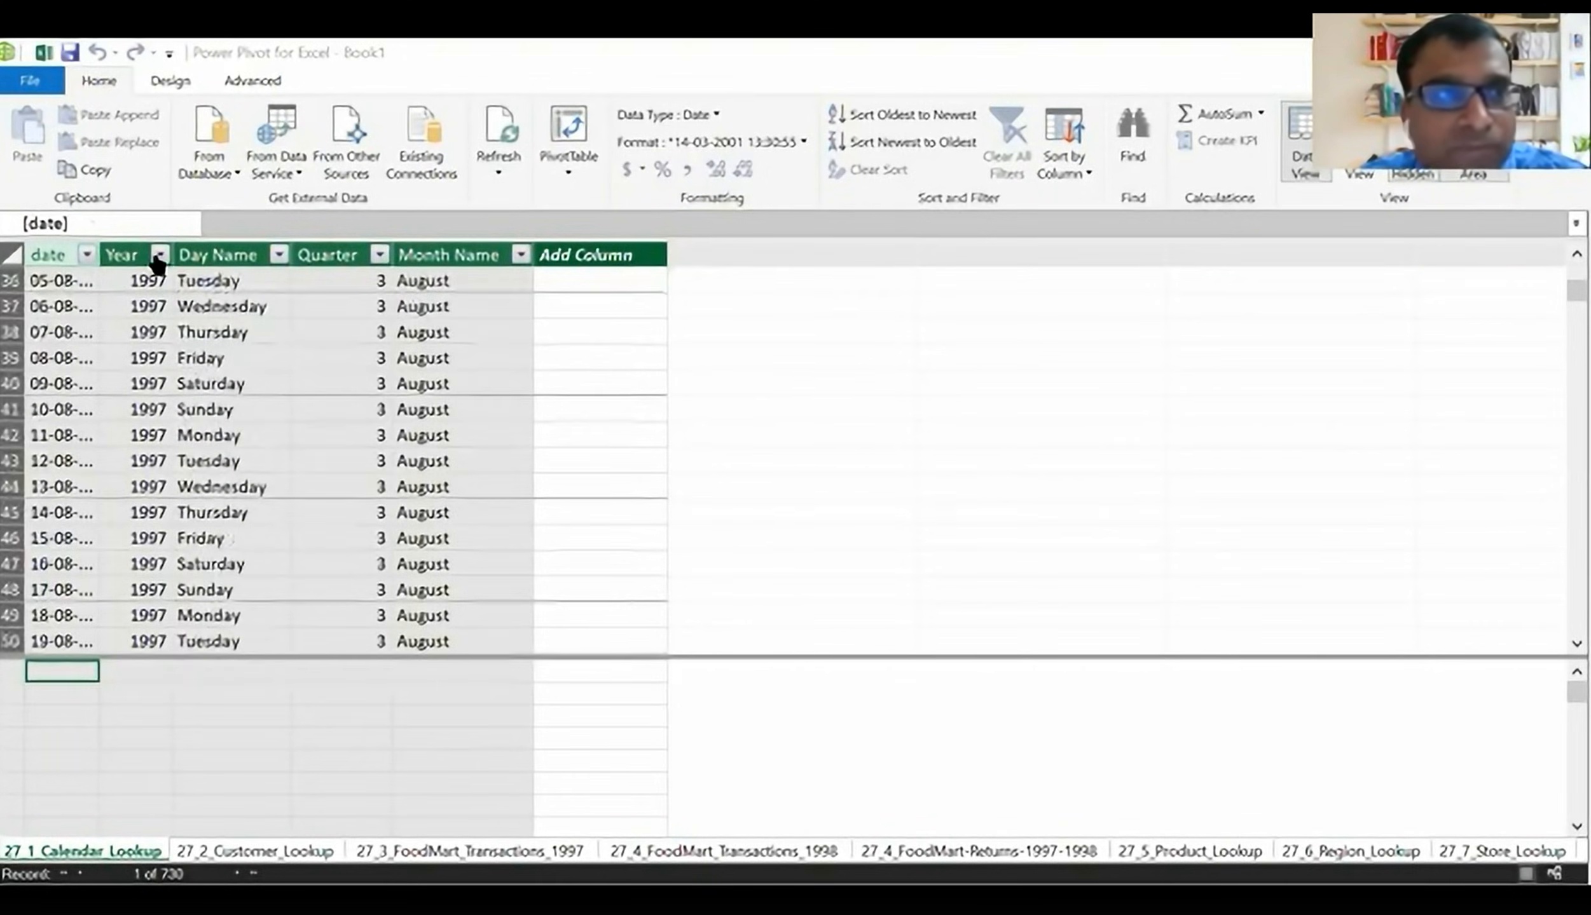
scroll(206, 455, "up", 3)
scroll(207, 456, "up", 9)
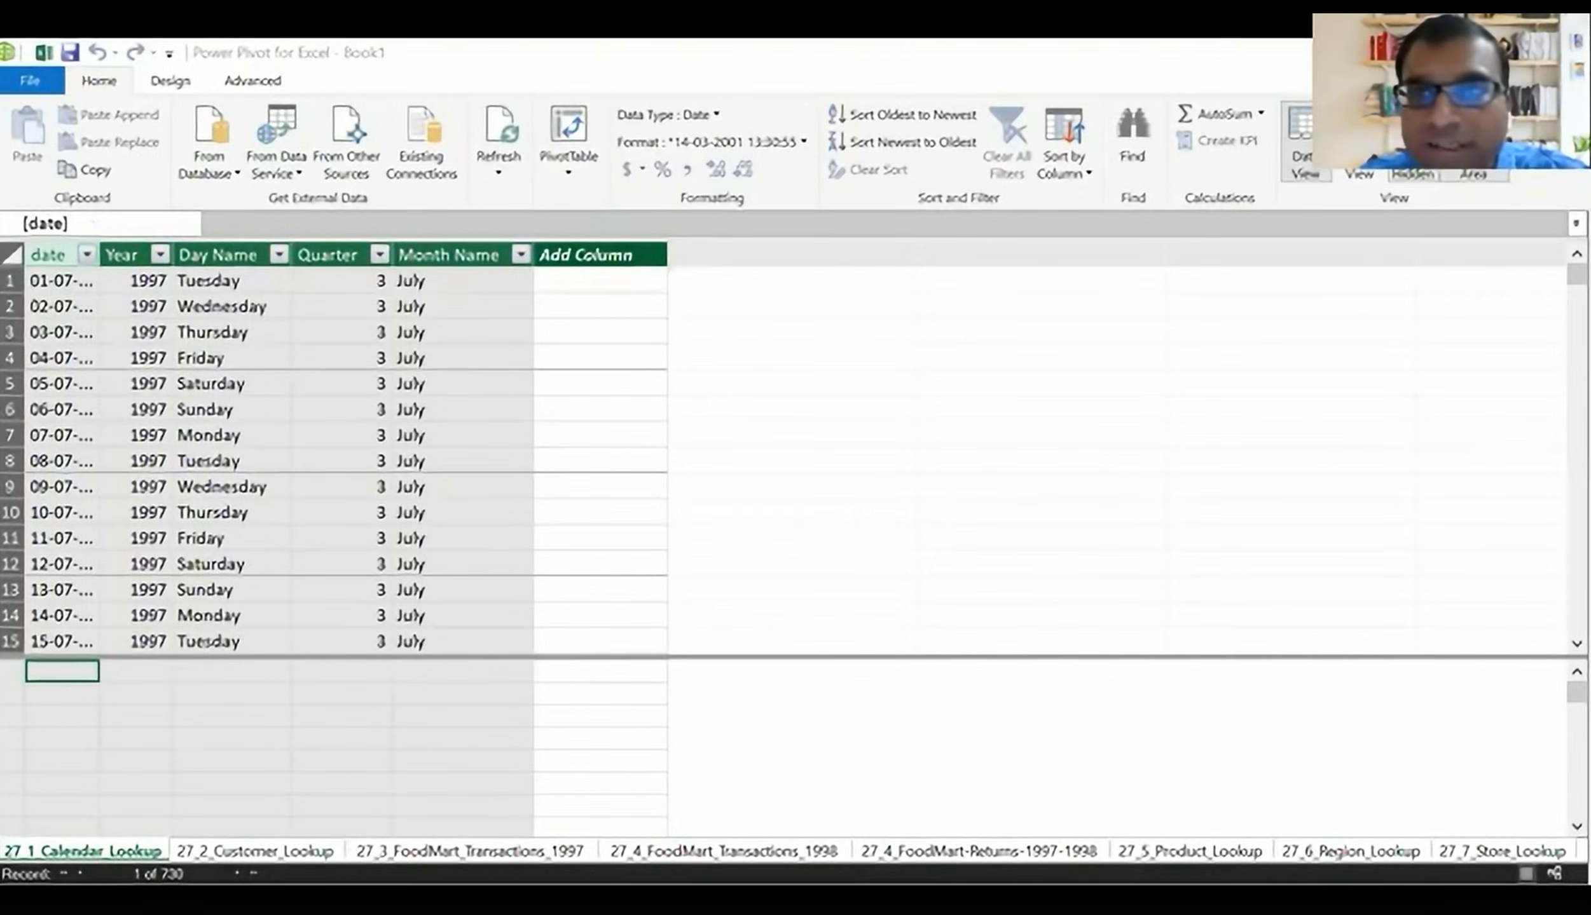
- Switch the data model to Diagram View and enlarge the 27_1_Calendar_Lookup table to show its full name and fields
left_click(1300, 143)
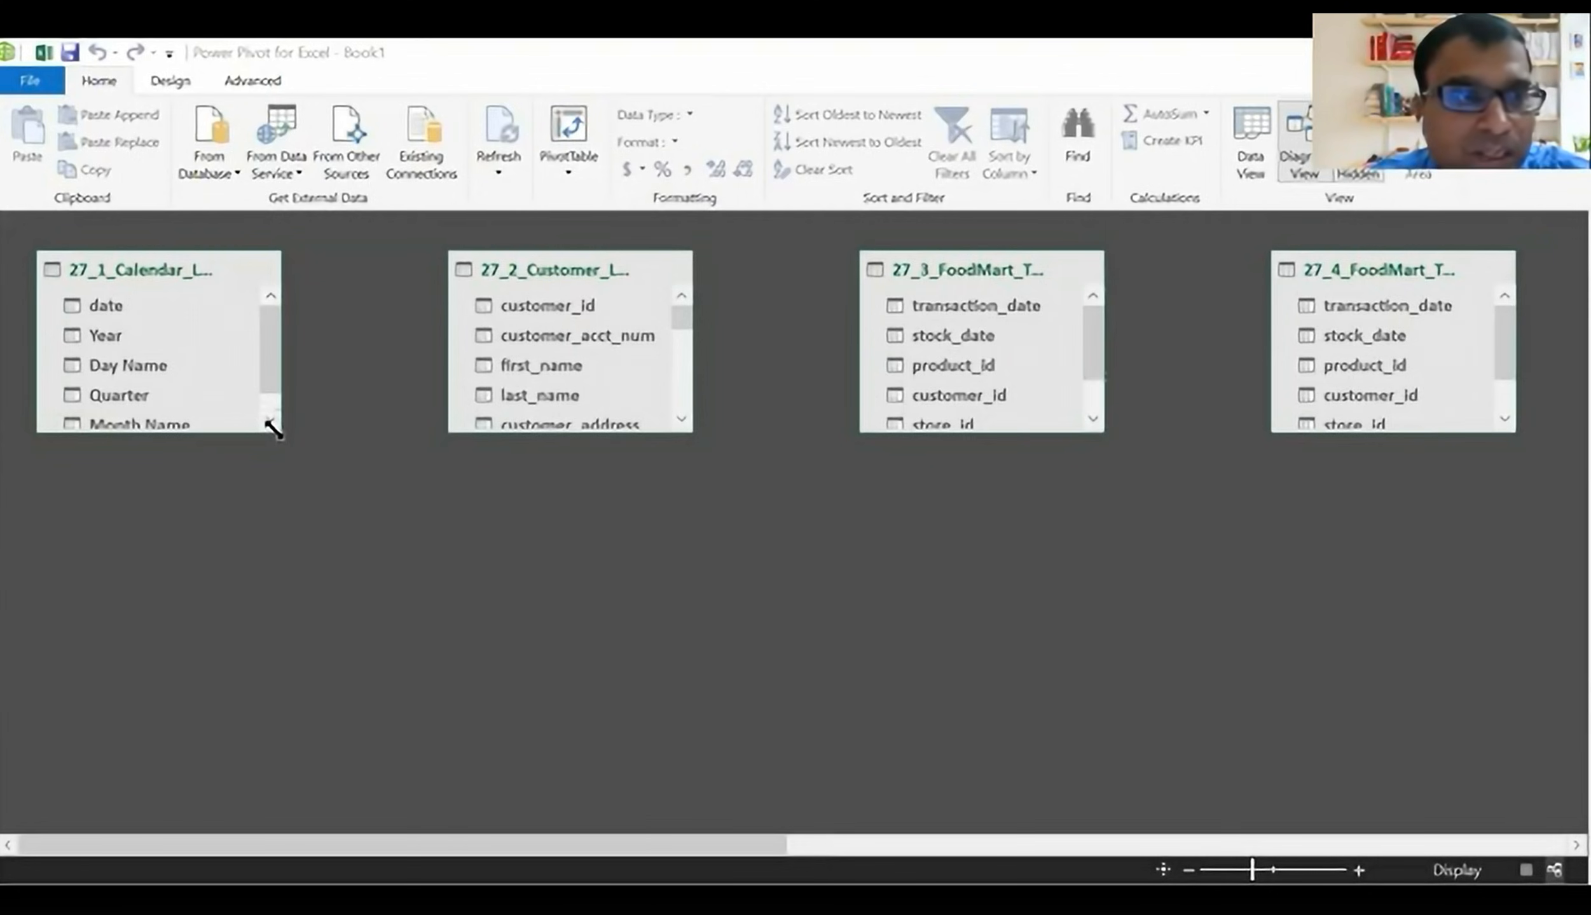
left_click_drag(272, 429, 307, 445)
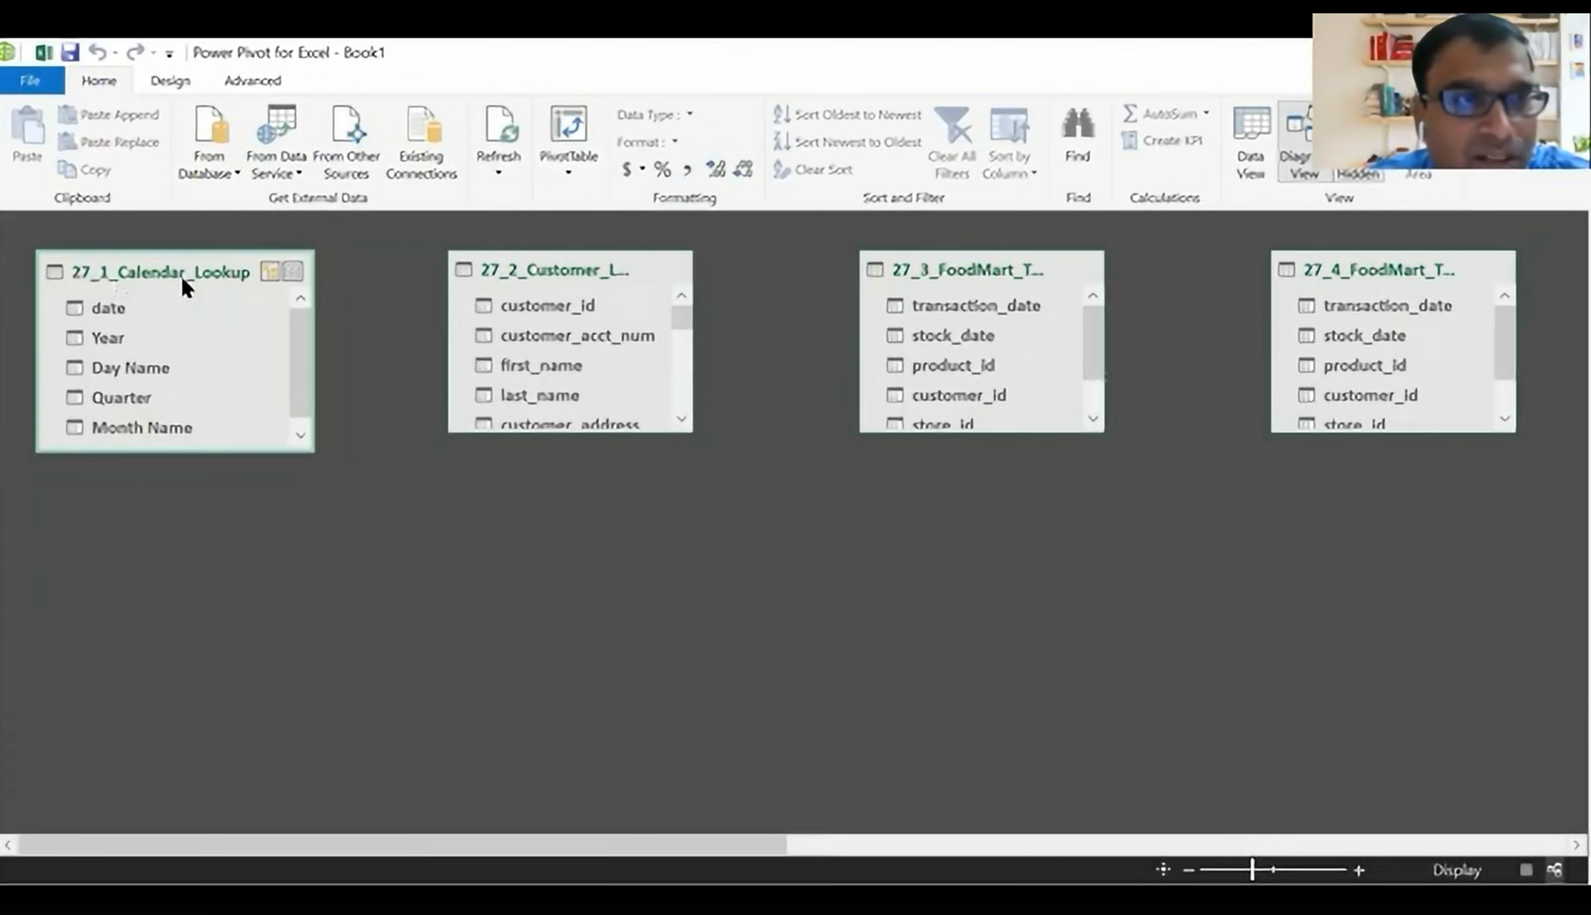
- Place the 27_2_Customer_Lookup table next to the calendar table and enlarge it to show its full name and fields down to total_children
left_click(580, 268)
left_click_drag(580, 272, 459, 270)
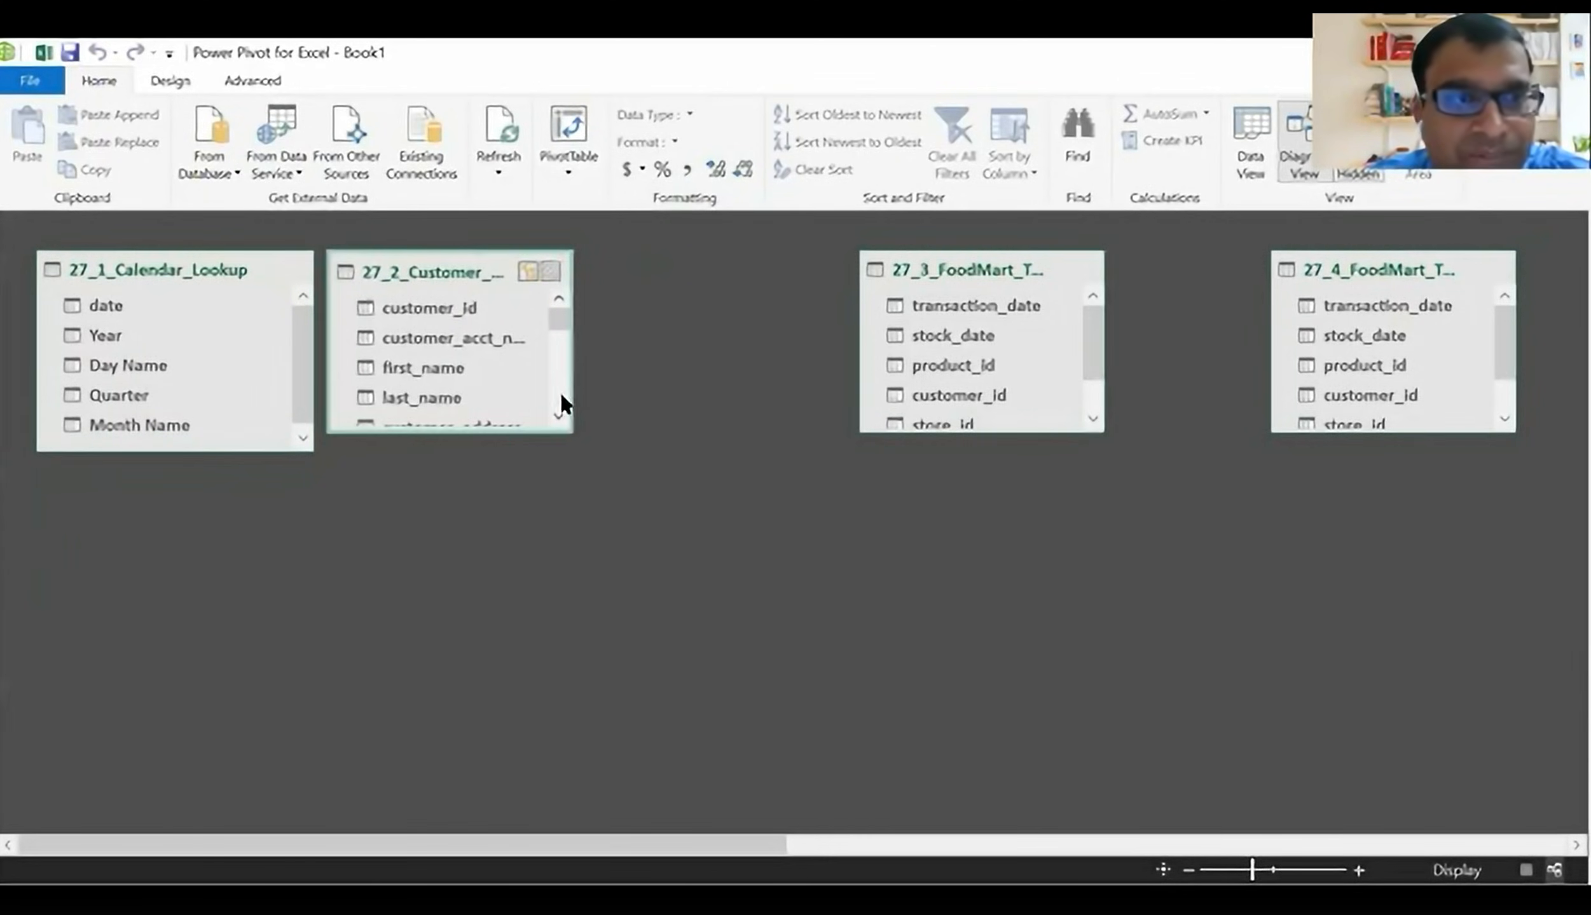
left_click_drag(568, 429, 634, 582)
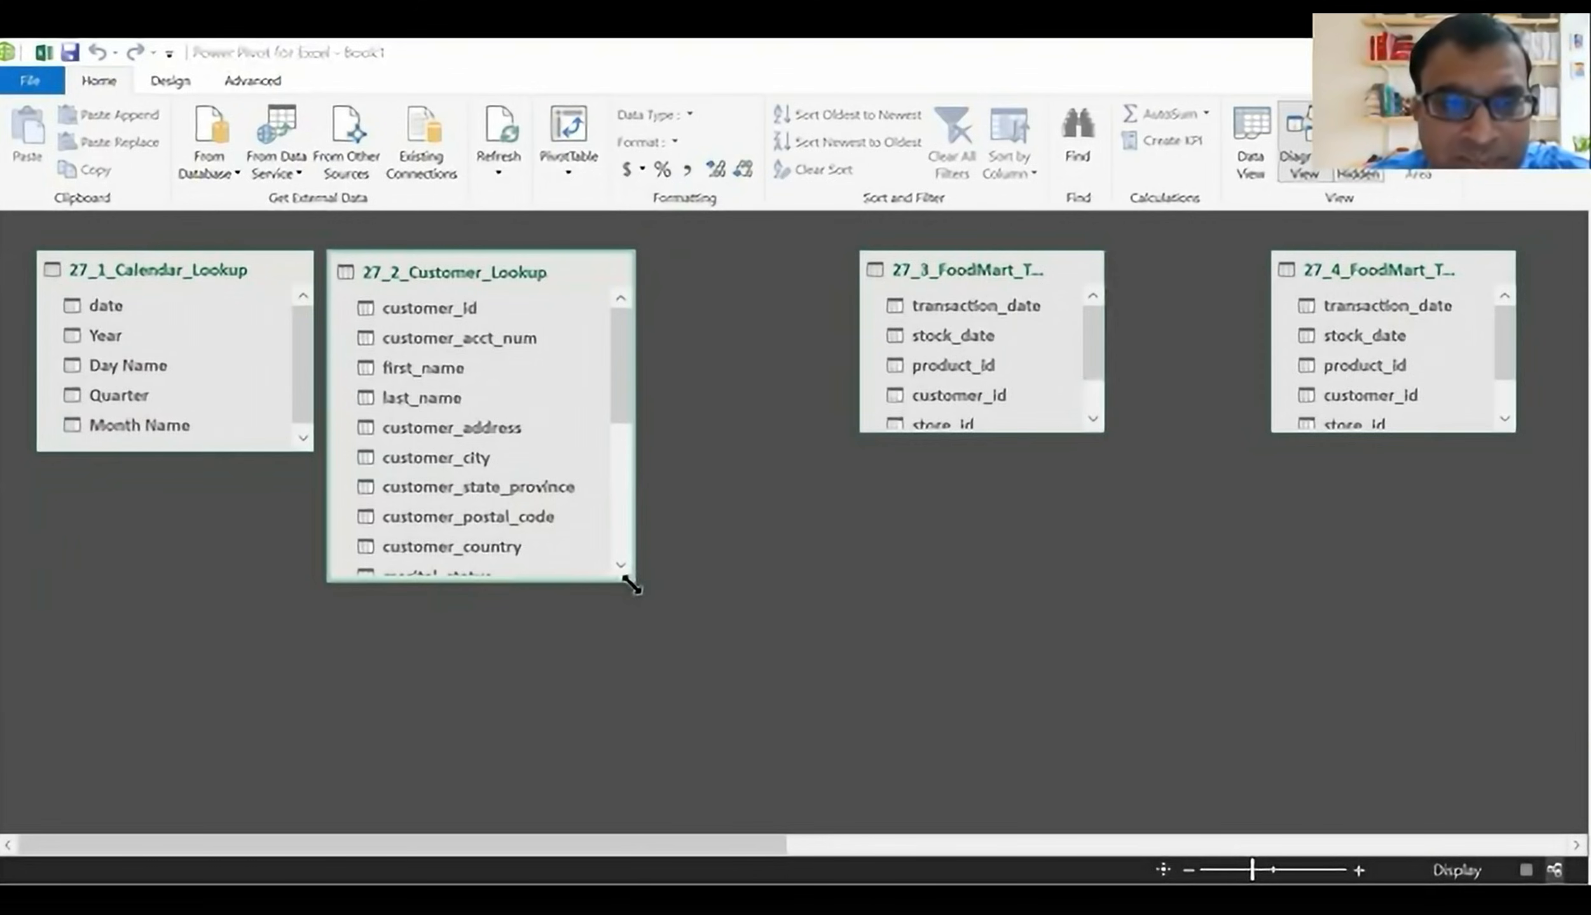
left_click_drag(634, 581, 645, 675)
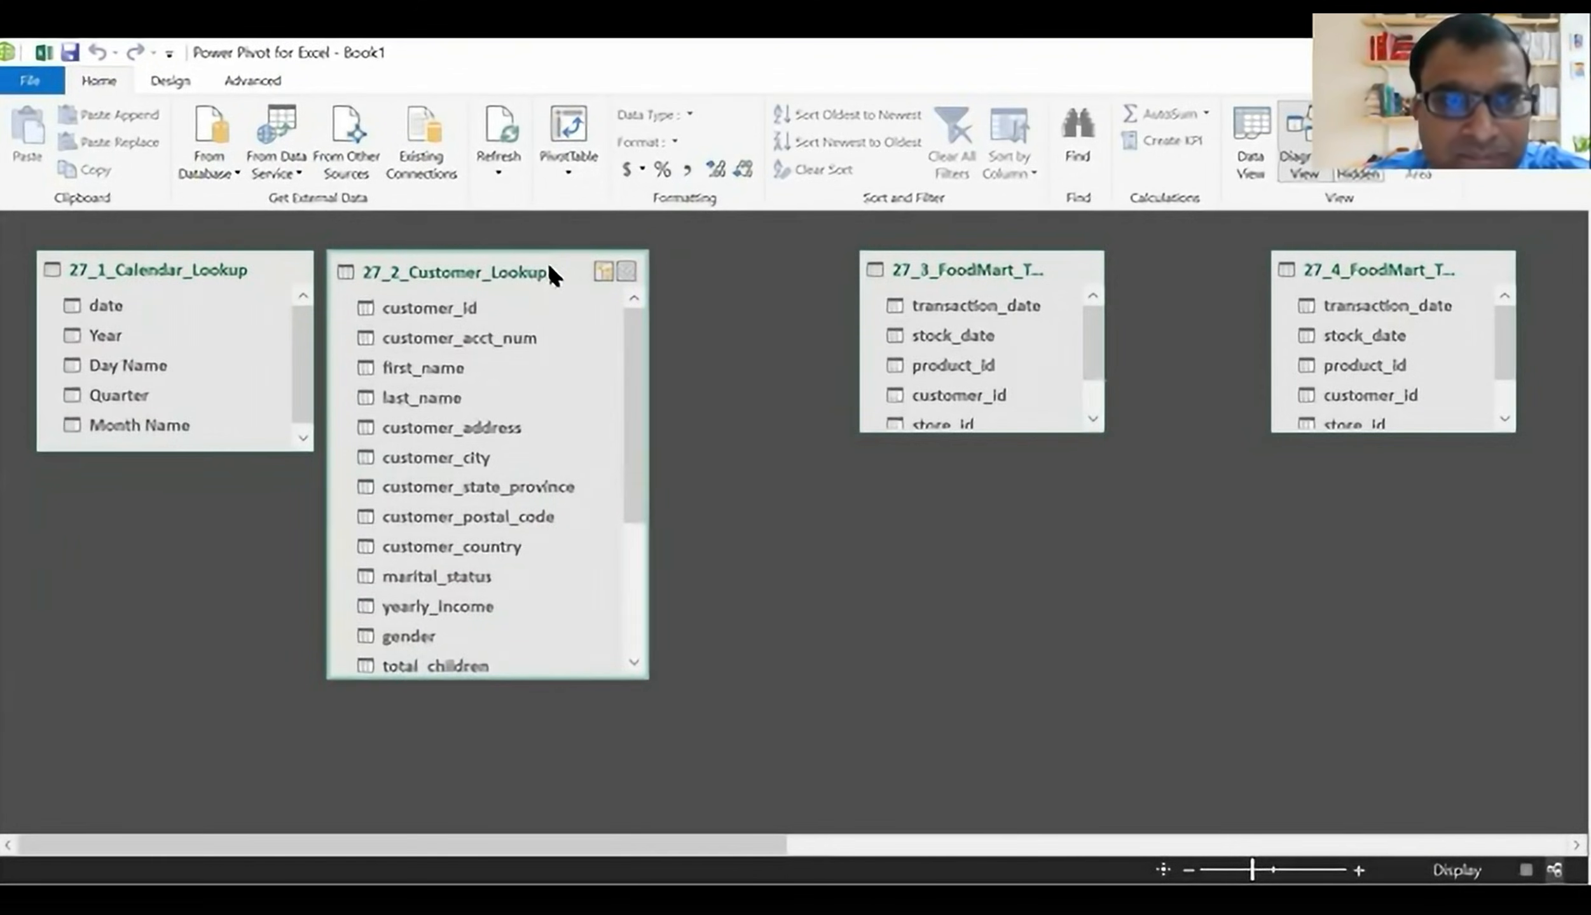
left_click_drag(546, 272, 565, 272)
left_click_drag(646, 497, 671, 402)
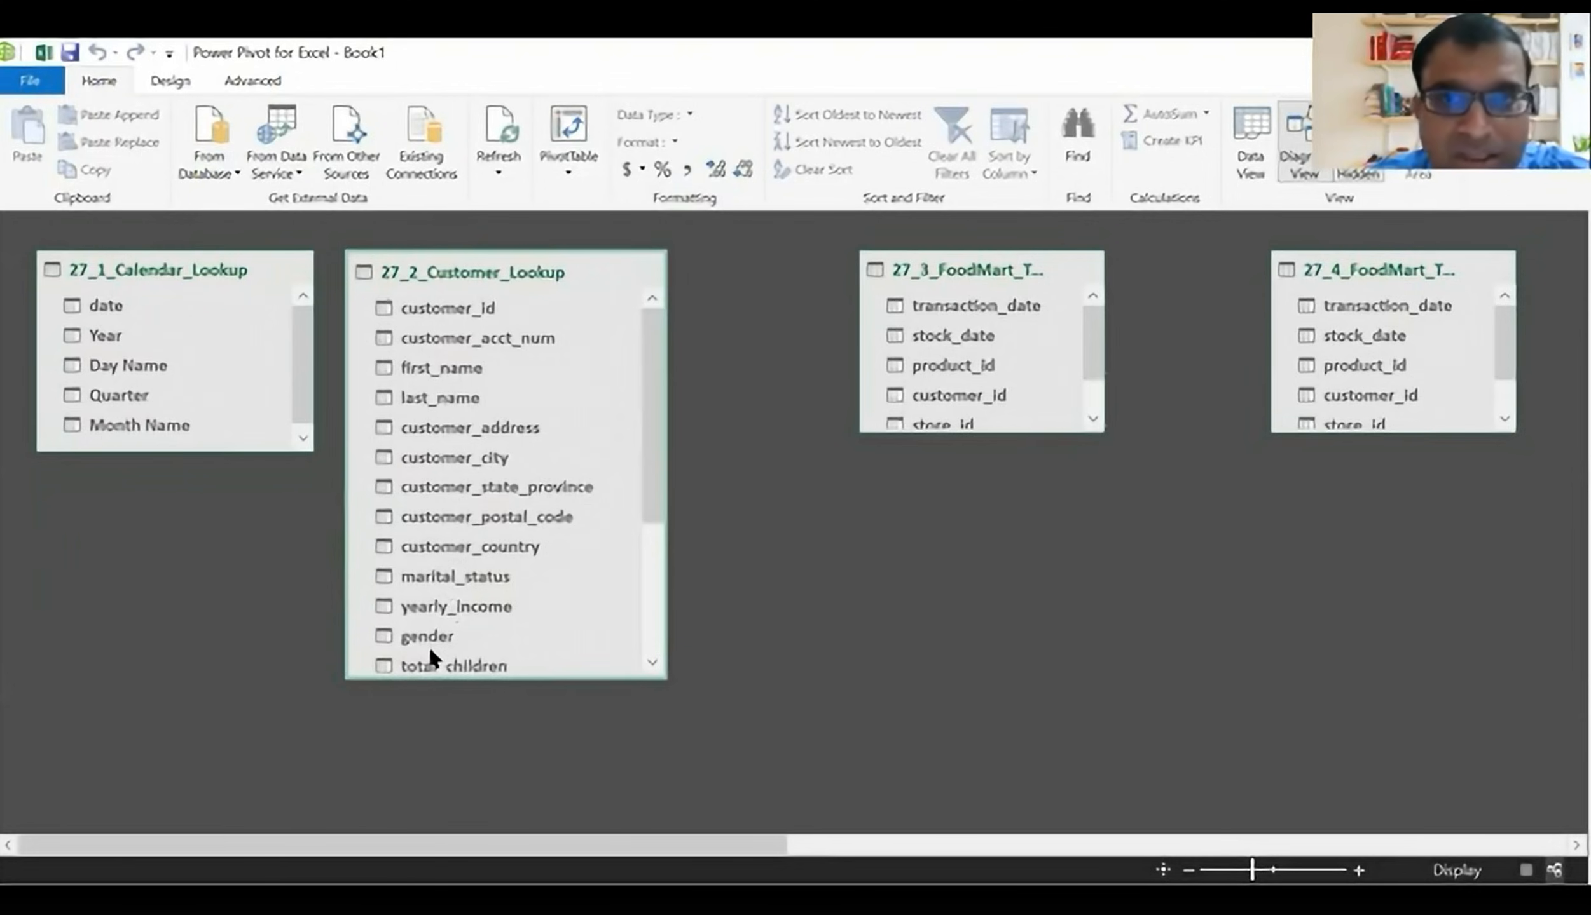
- Place the 27_3_FoodMart_Transactions_1997 and 27_4_FoodMart_Transactions_1998 tables side by side after the customer table and enlarge both to show their full names and fields
left_click_drag(964, 271, 782, 274)
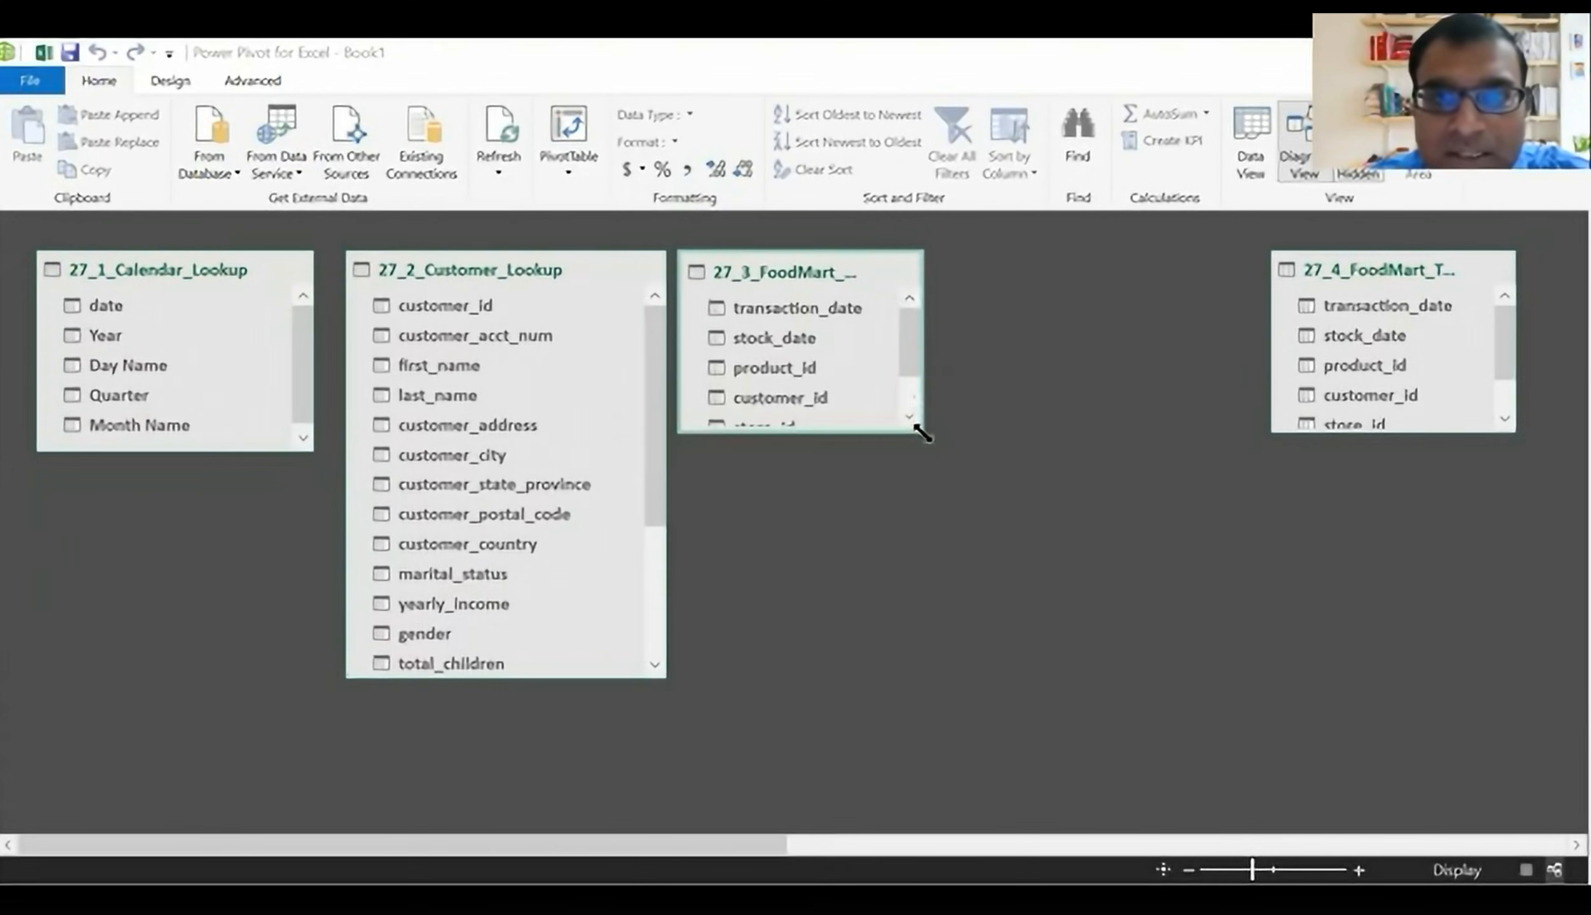
left_click_drag(922, 432, 973, 497)
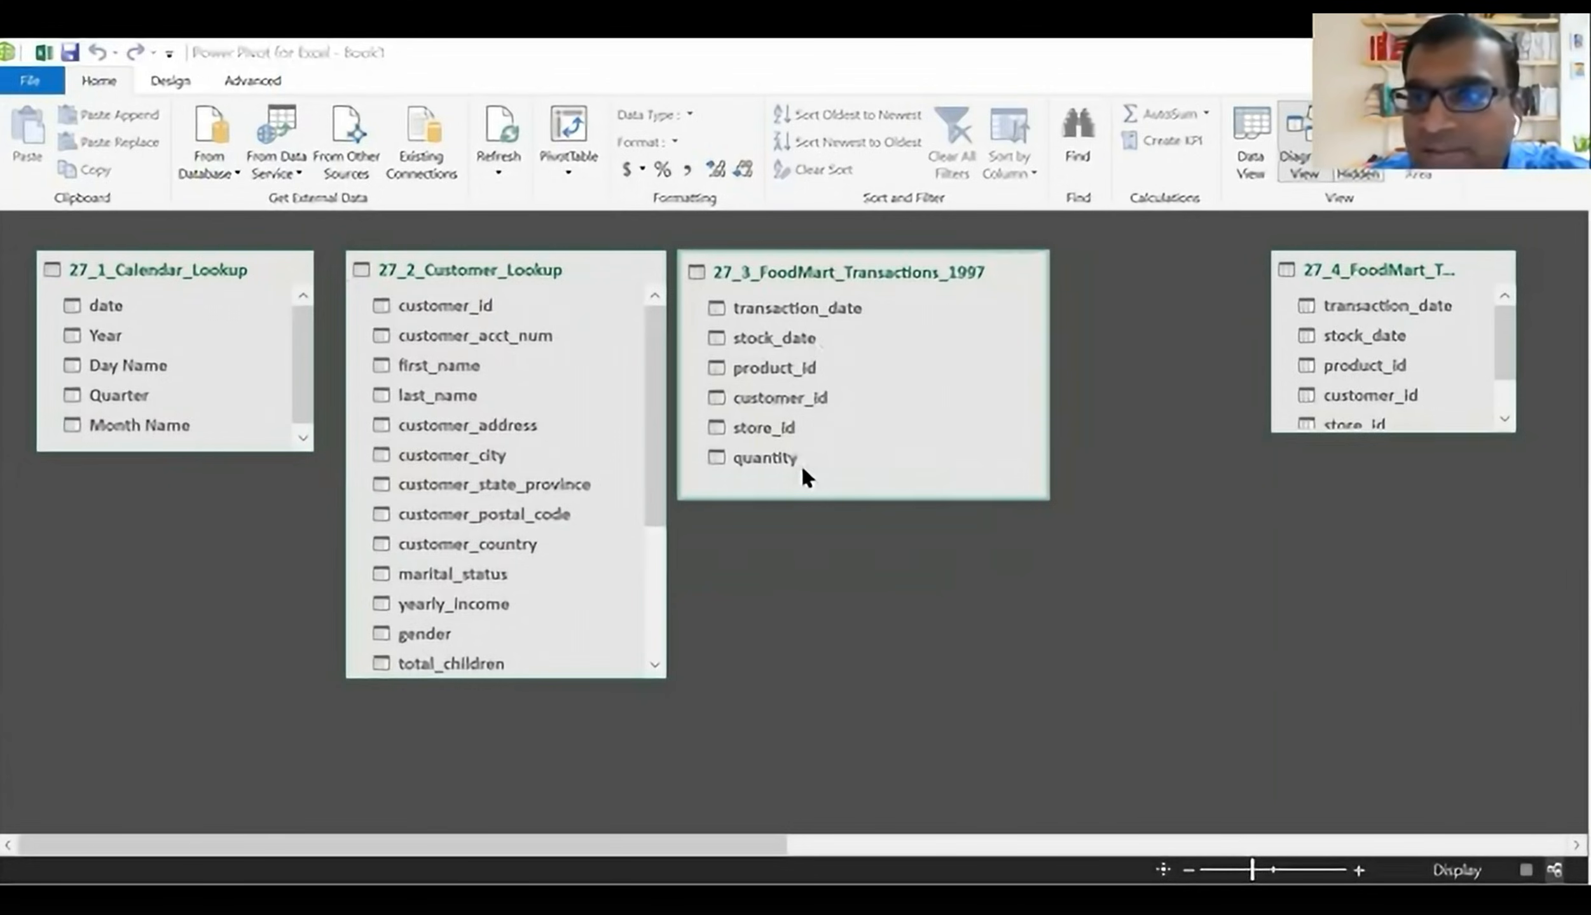
left_click_drag(1362, 262, 1166, 256)
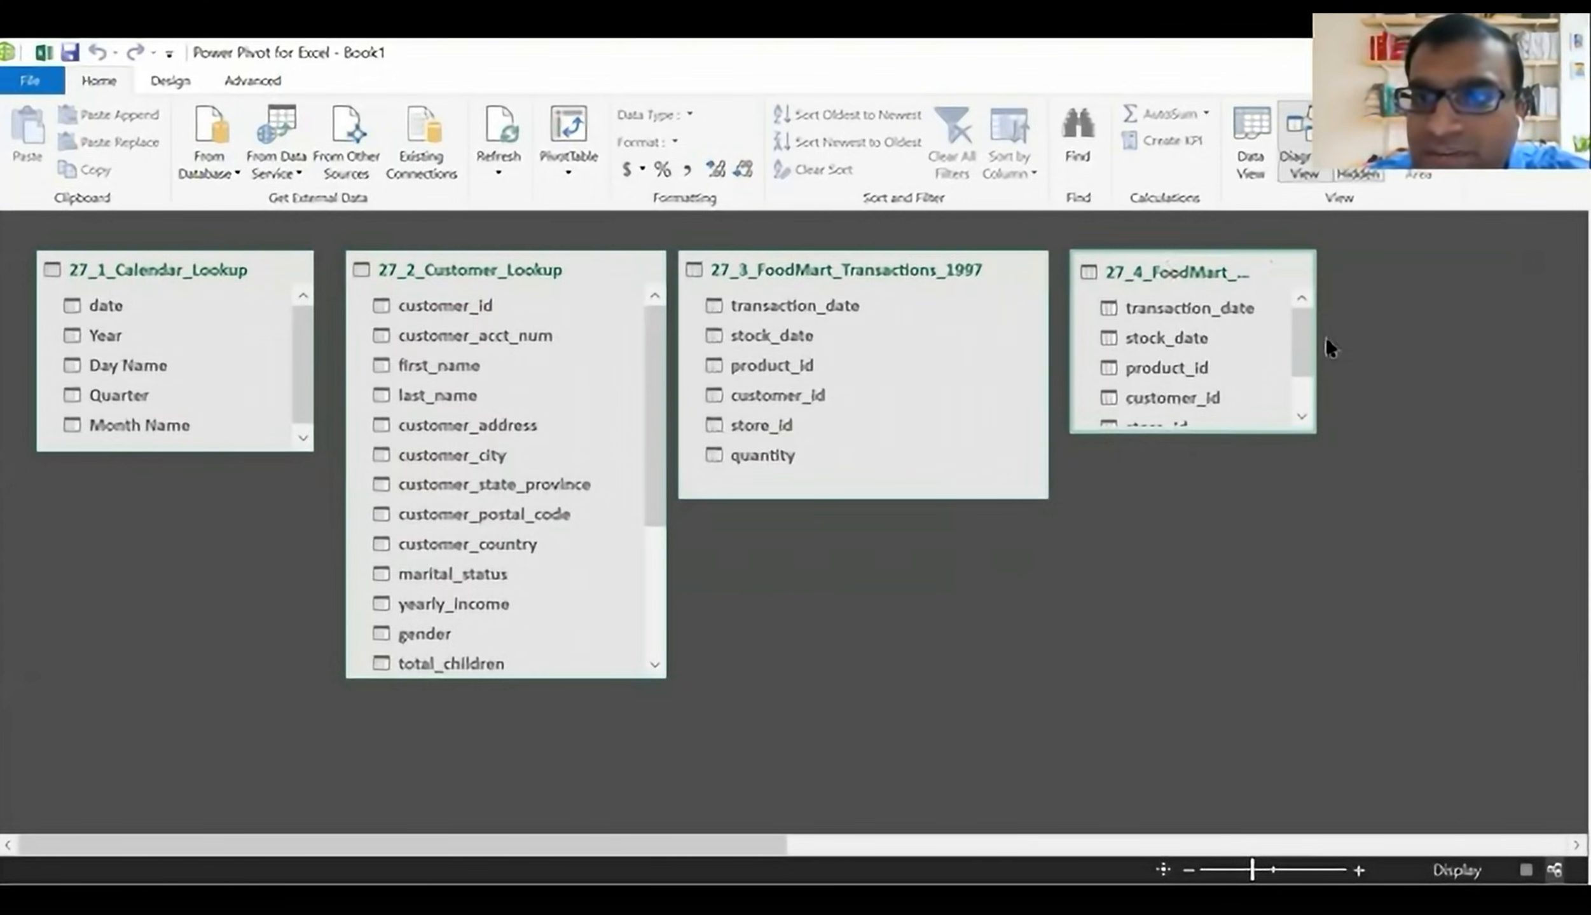
left_click_drag(1312, 428, 1387, 492)
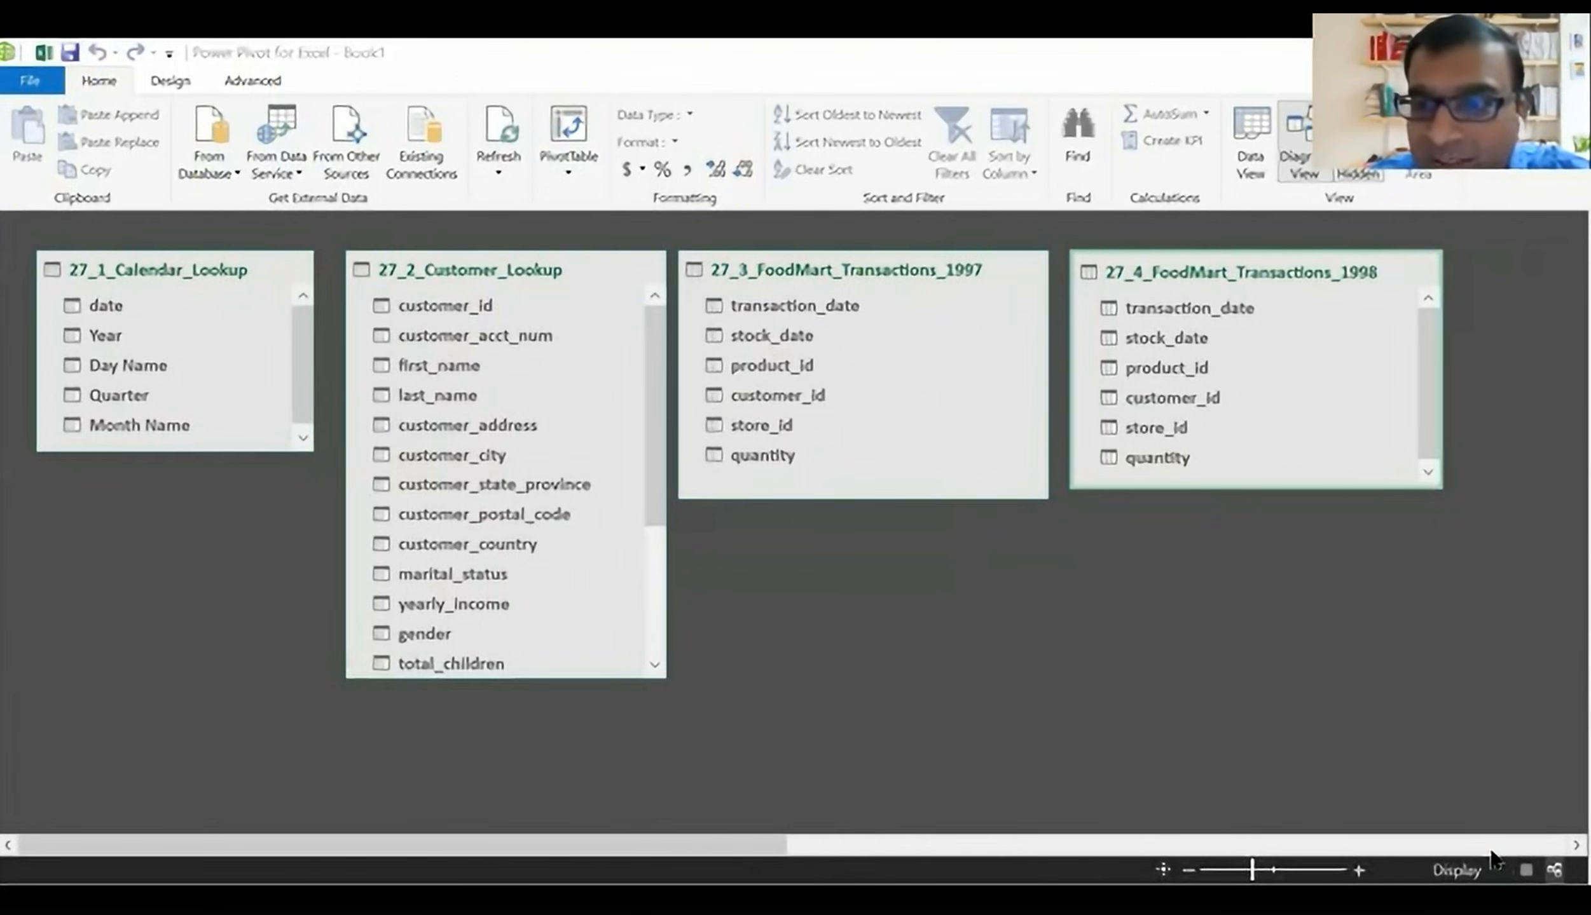
- Place the 27_4_FoodMart-Returns-1997-1998 table below the 1997 transactions table and widen it to show its full name
left_click(1575, 847)
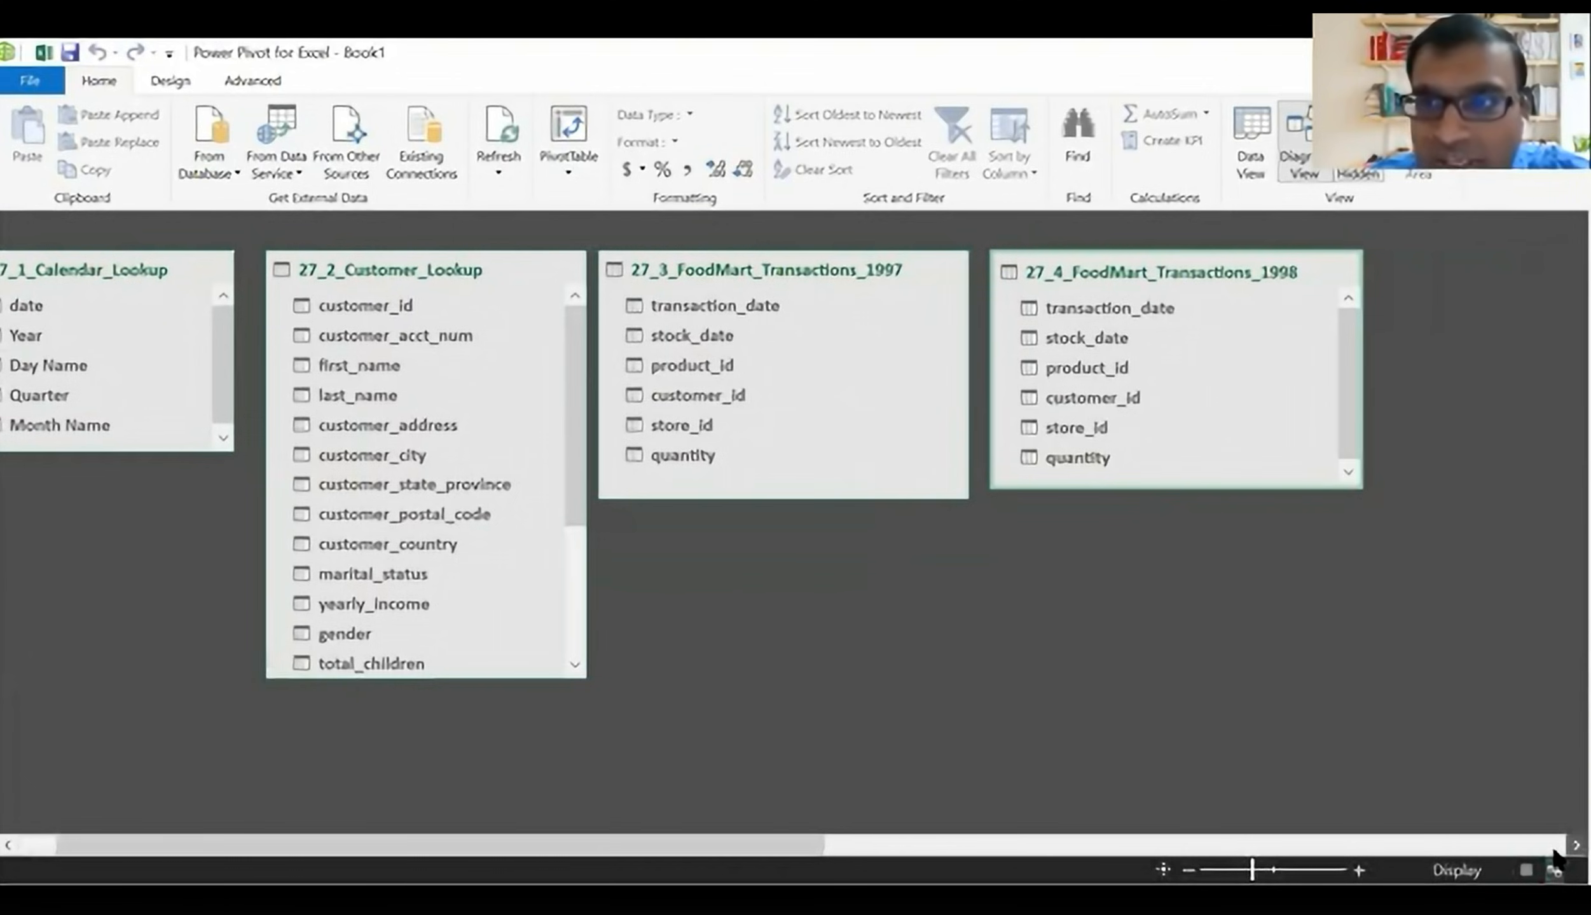
left_click(1575, 846)
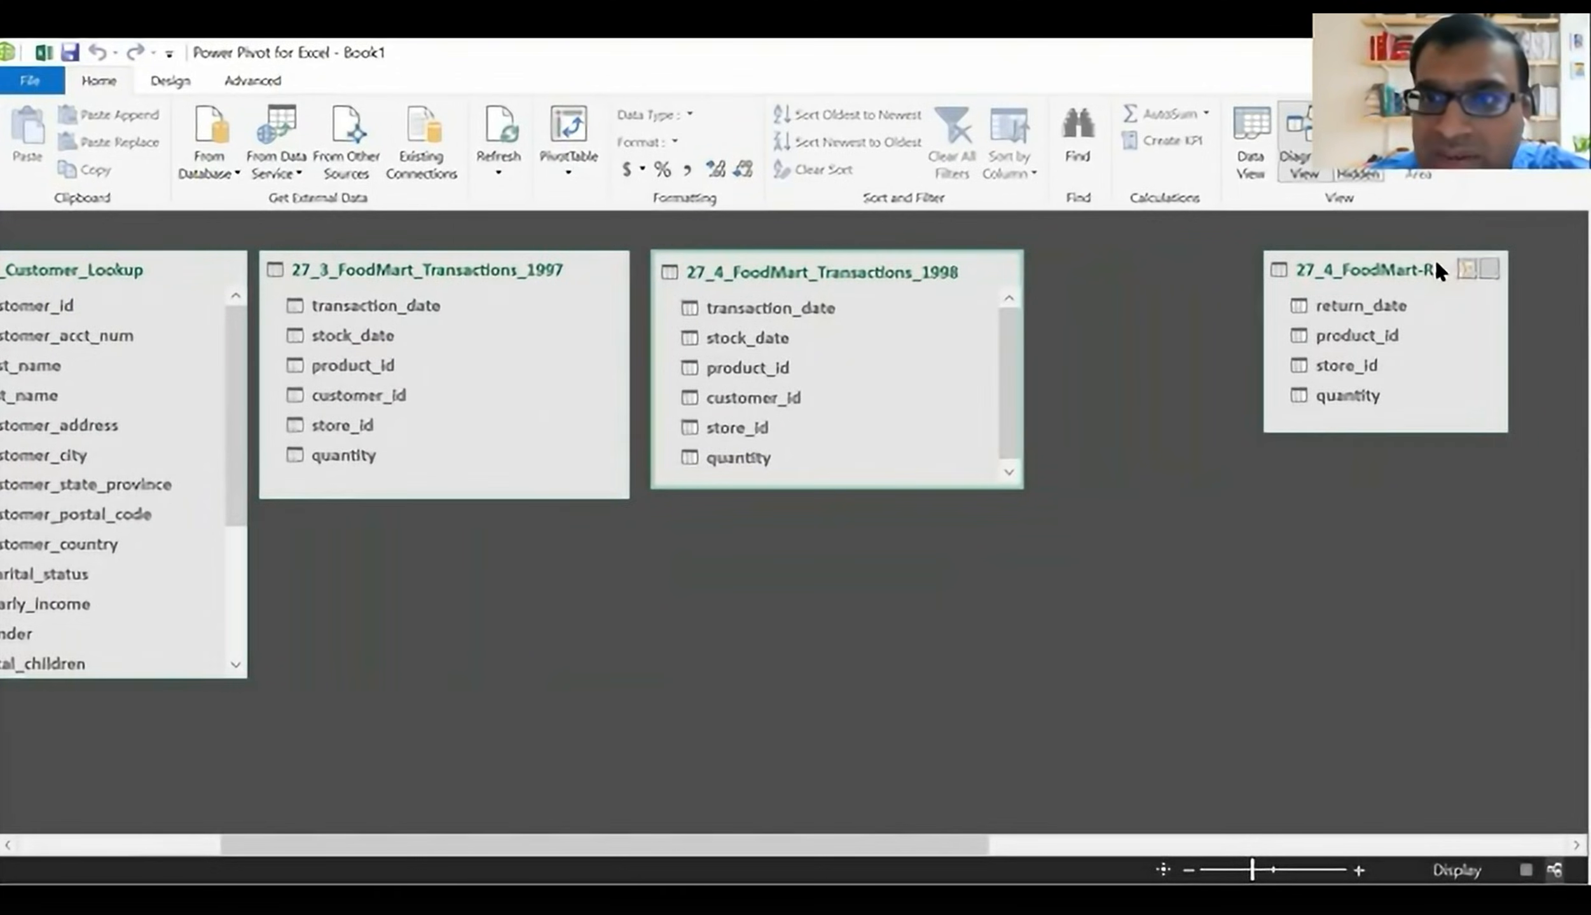
left_click_drag(1434, 258, 540, 537)
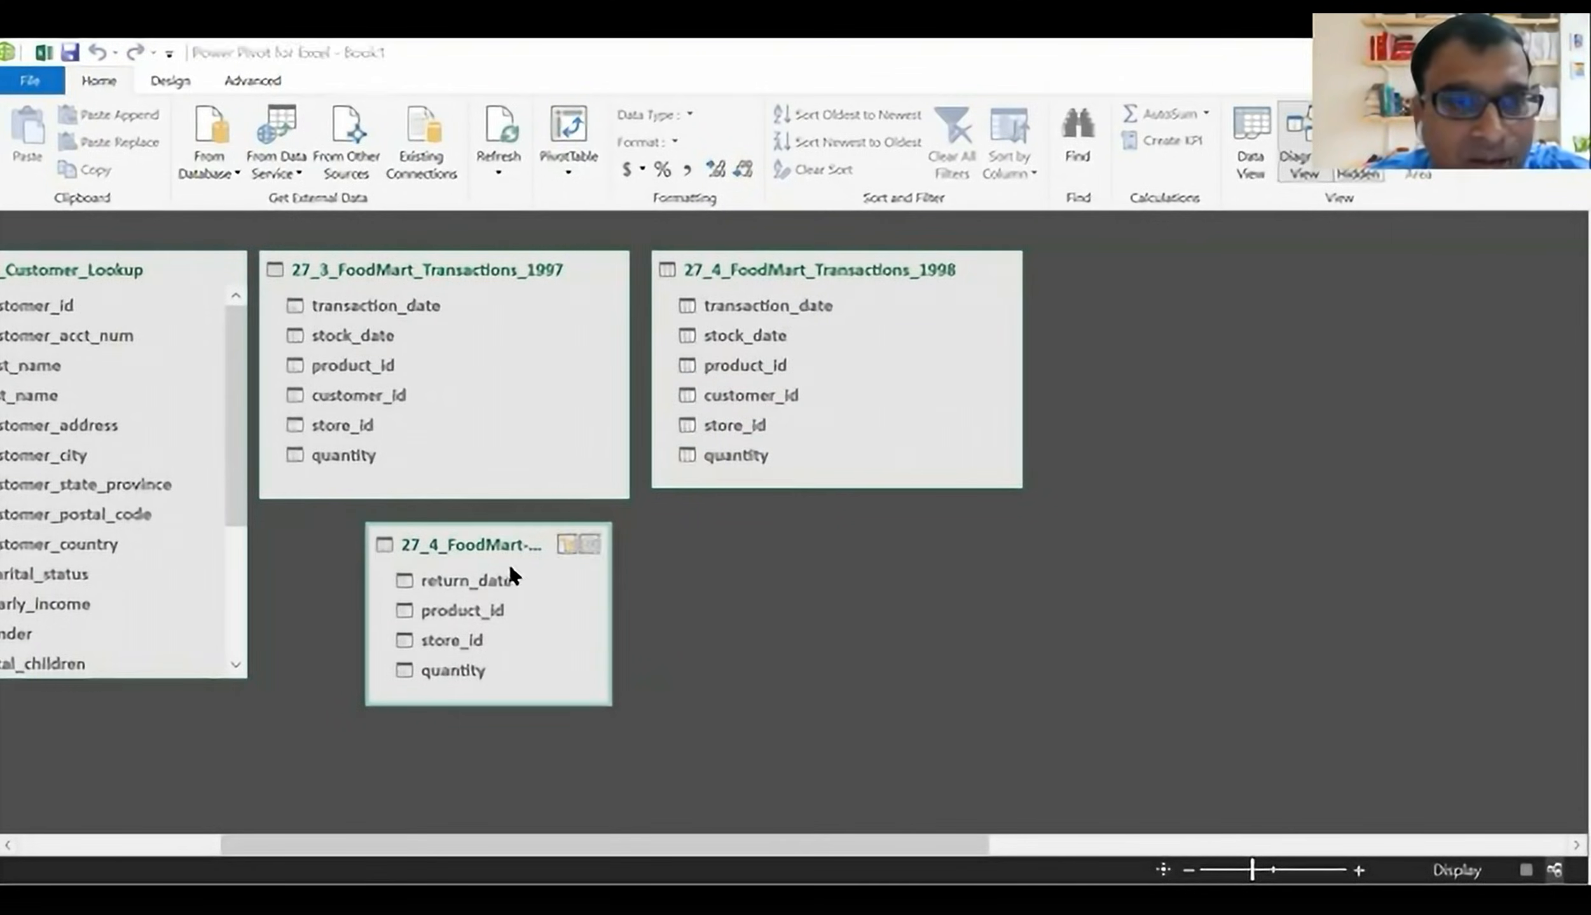
left_click_drag(421, 534, 323, 520)
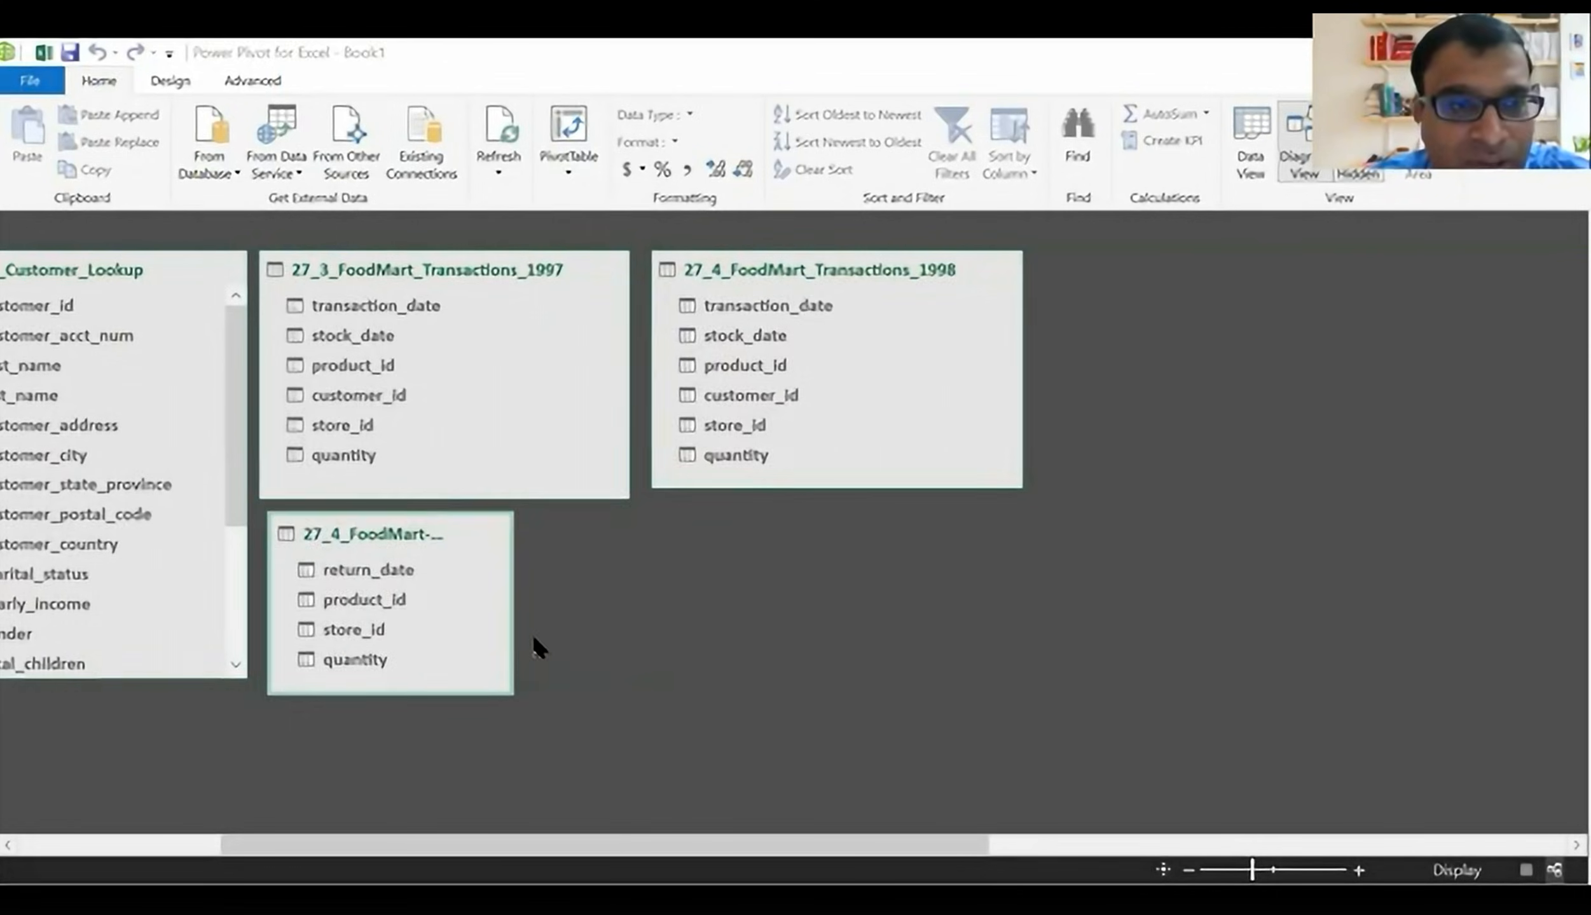
left_click_drag(512, 694, 641, 709)
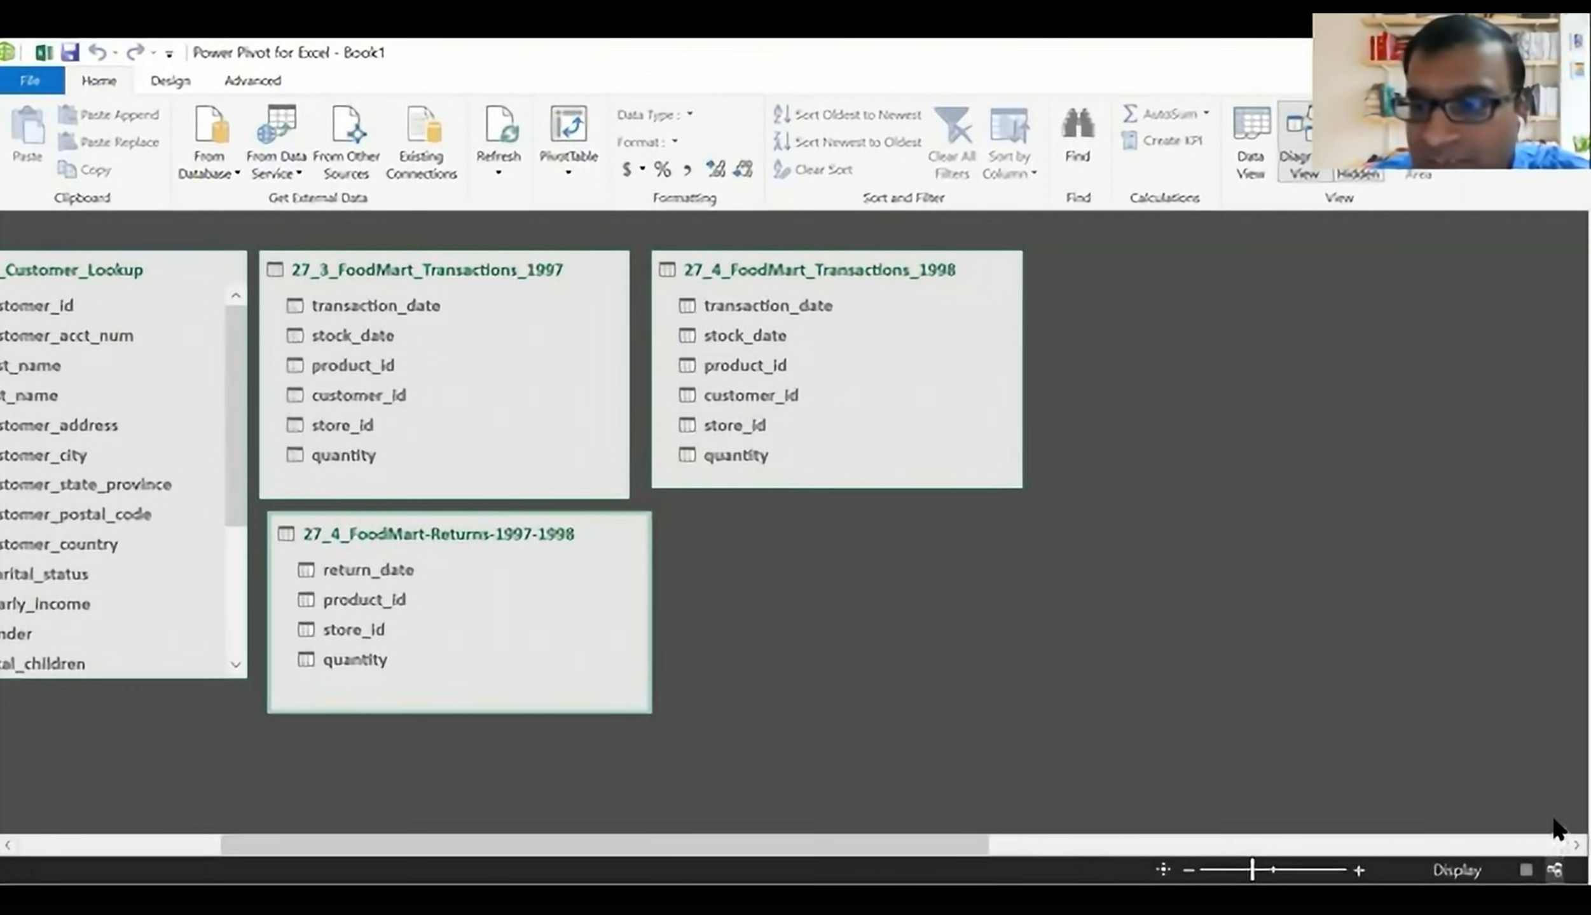
- Place the 27_5_Product_Lookup table below the 1998 transactions table and enlarge it to show its fields down to low_fat
left_click(1572, 845)
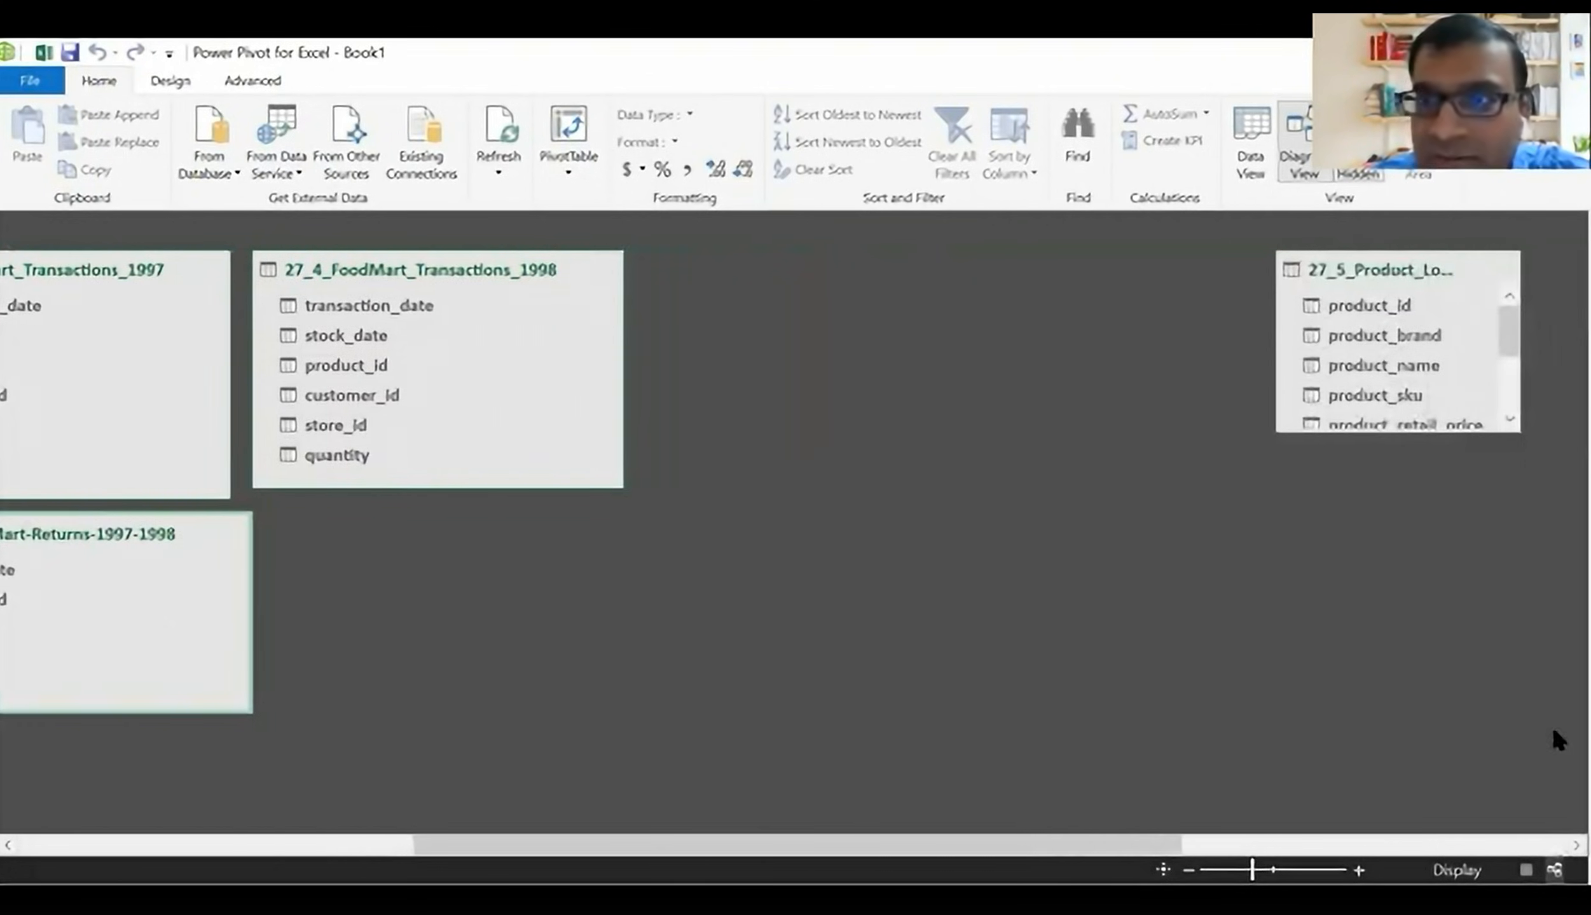
left_click_drag(1385, 268, 388, 541)
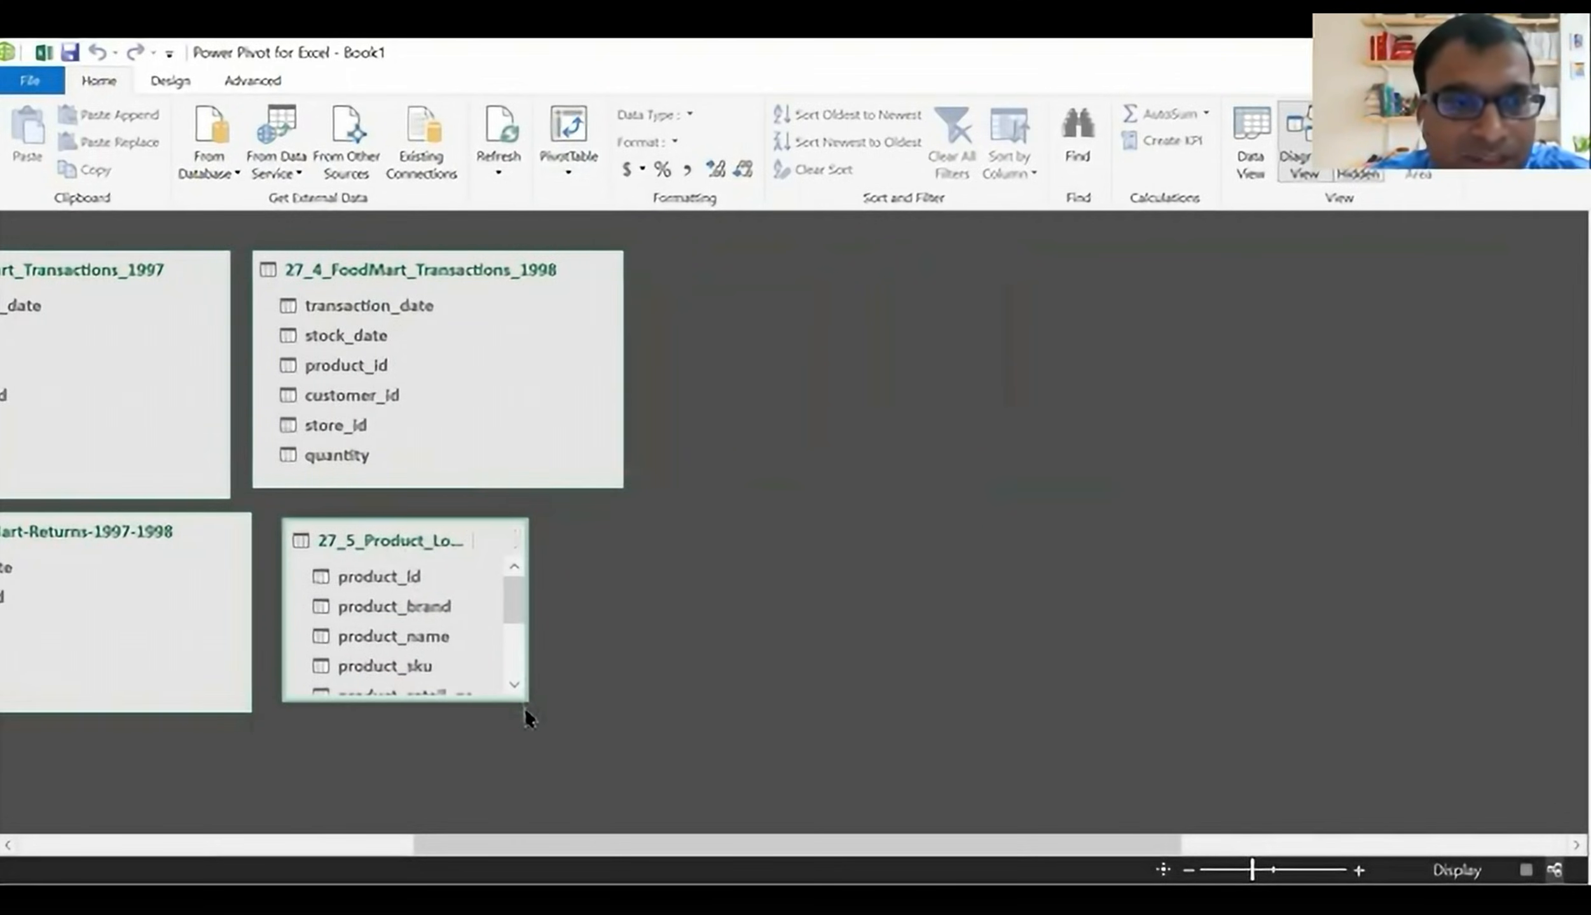
left_click_drag(524, 699, 643, 696)
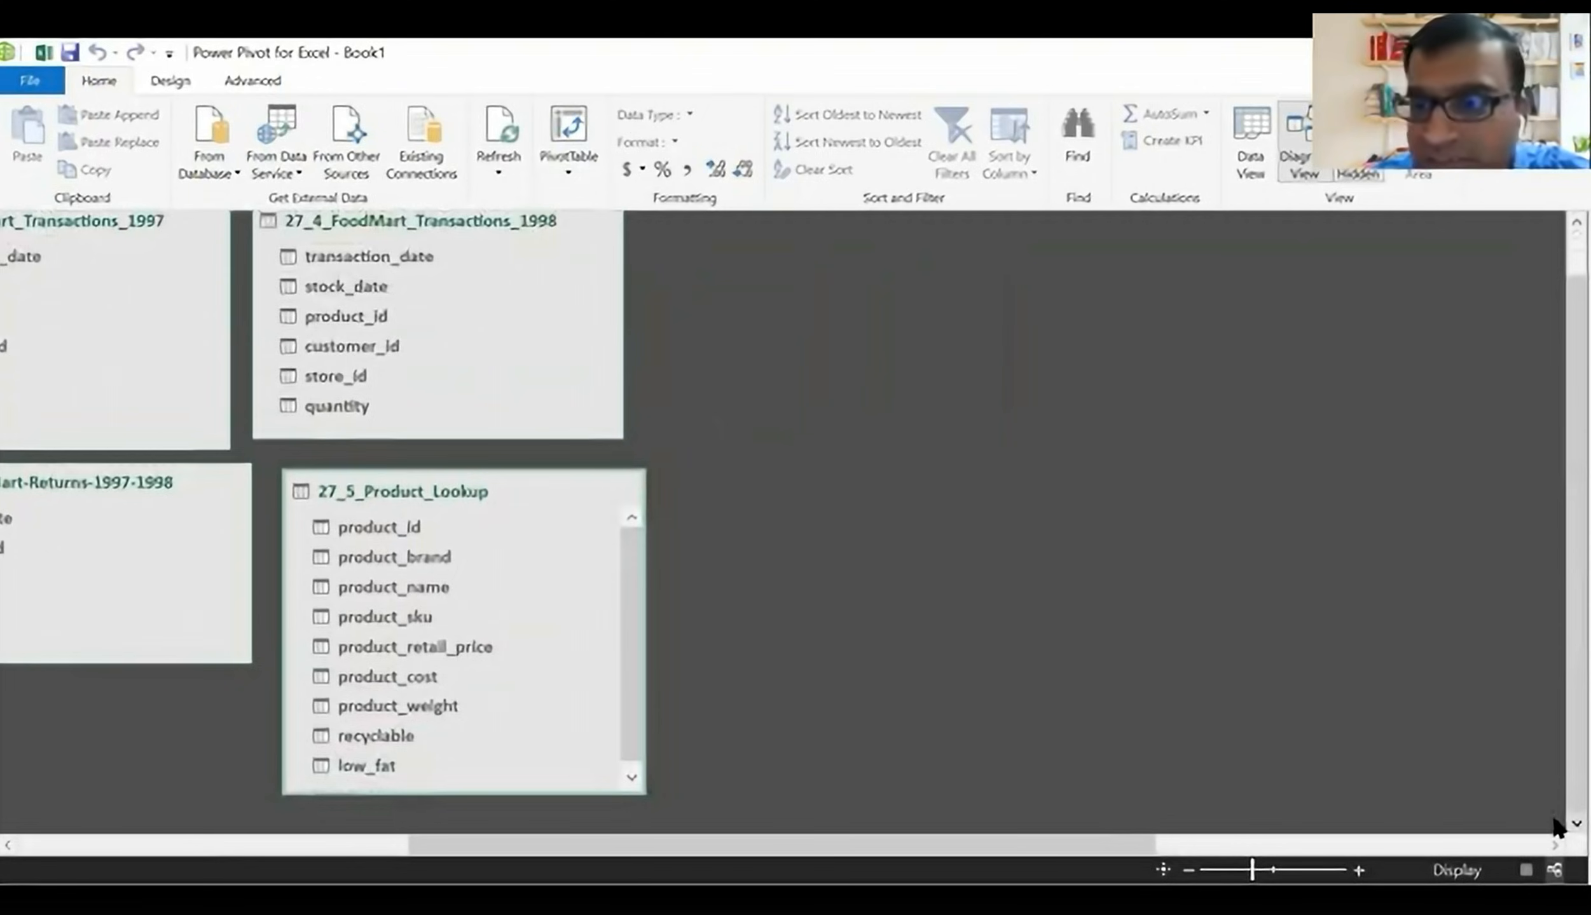
- Place the region lookup table below the 27_1_Calendar_Lookup table
left_click(1553, 845)
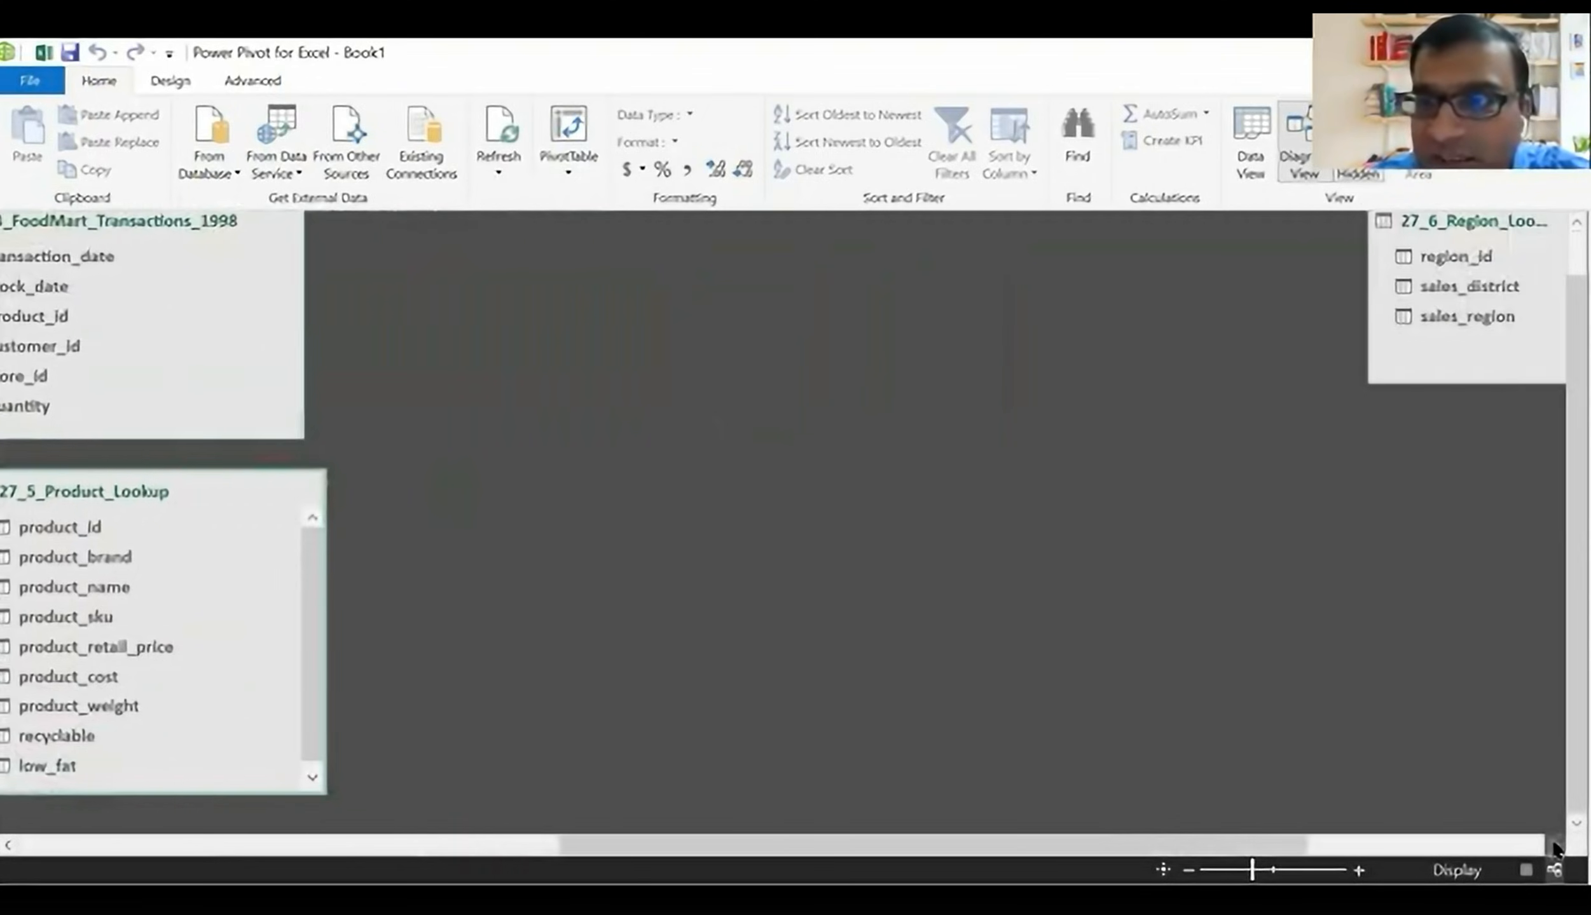
left_click(1553, 845)
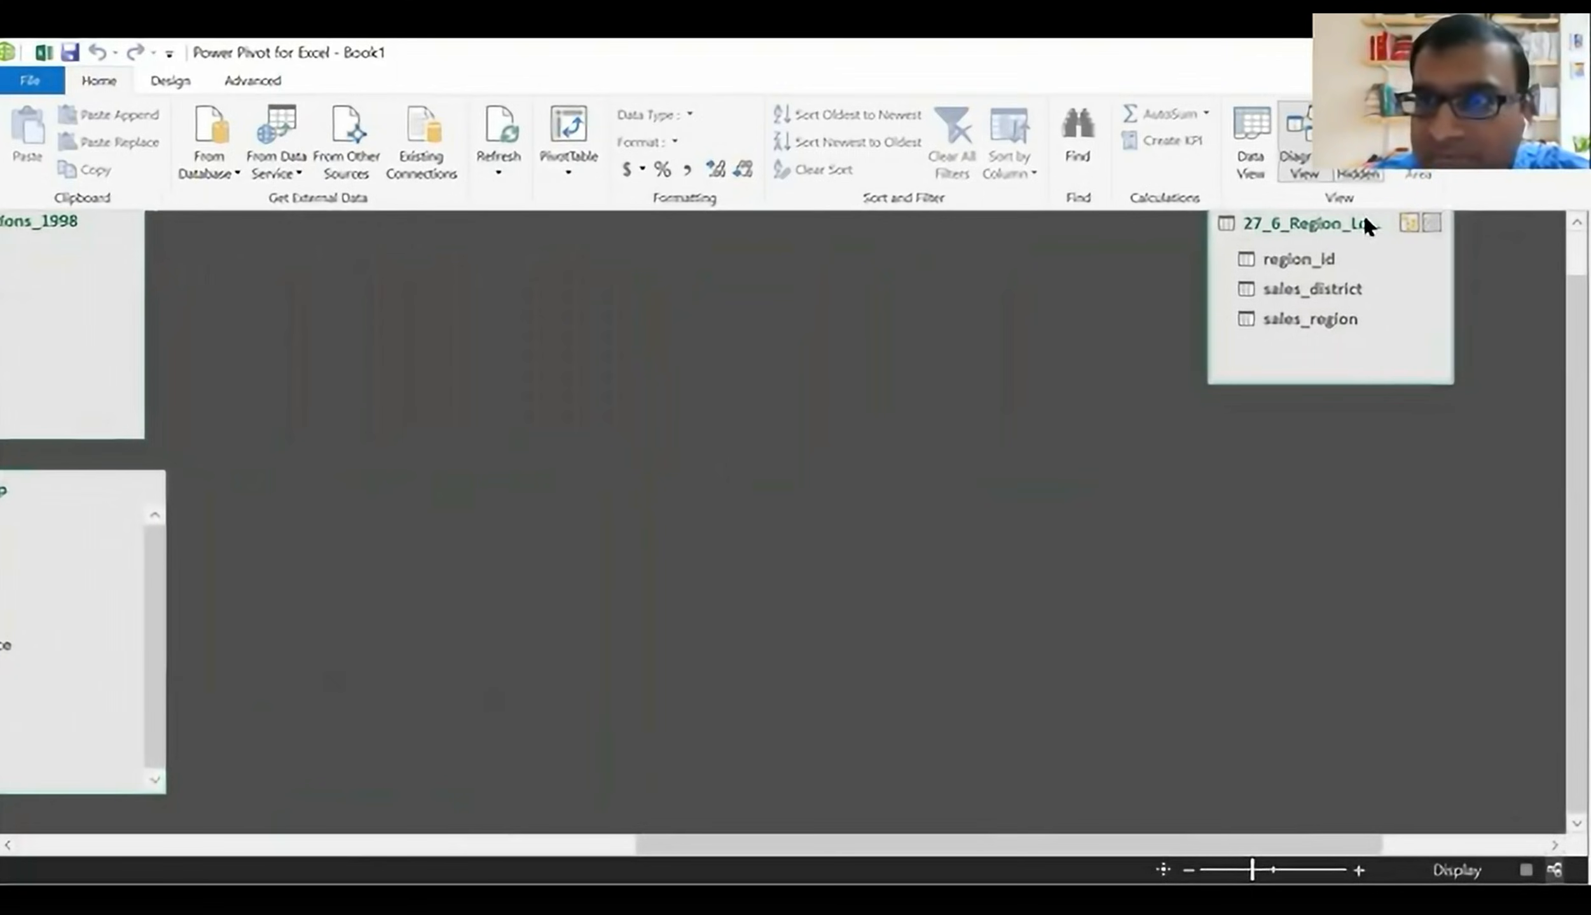
left_click_drag(1364, 225, 318, 360)
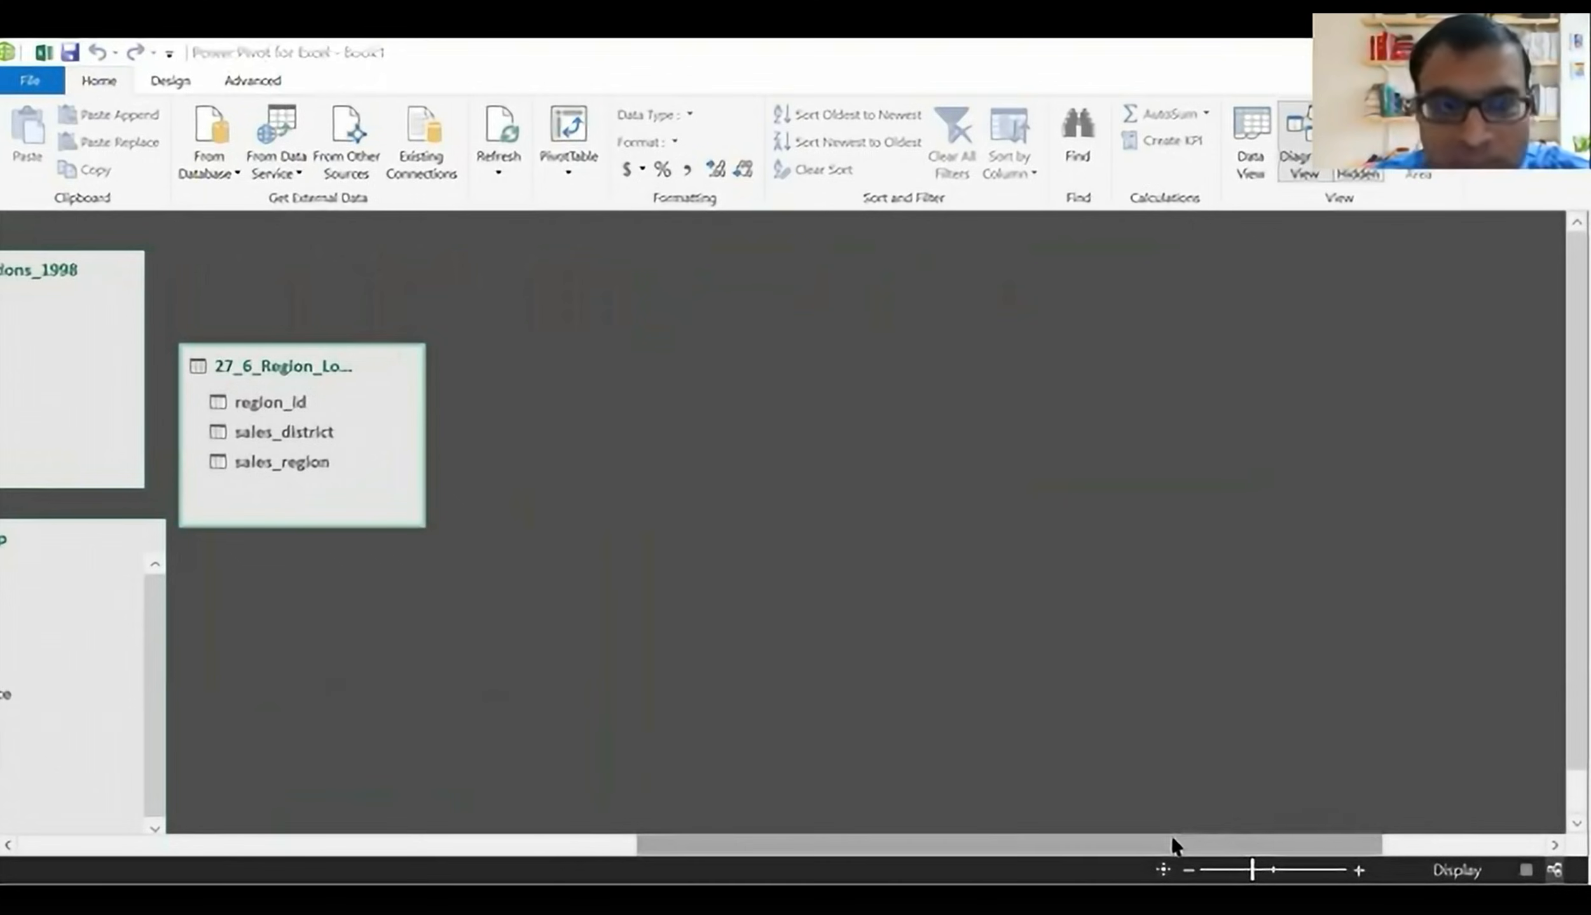
scroll(1172, 846, "left", 10)
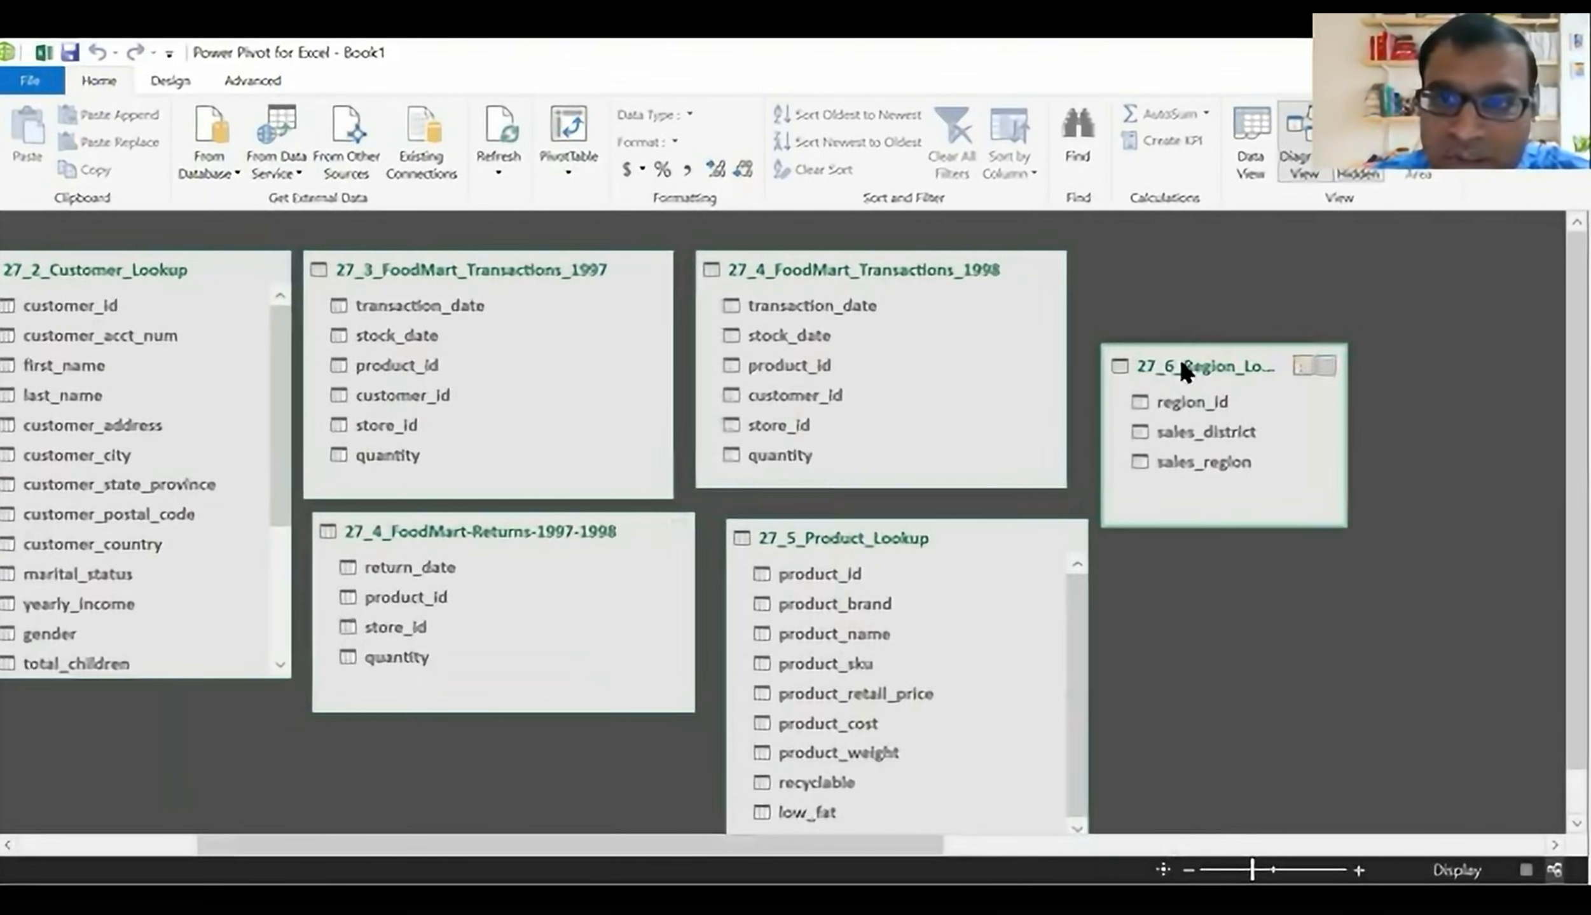
left_click_drag(1165, 360, 83, 475)
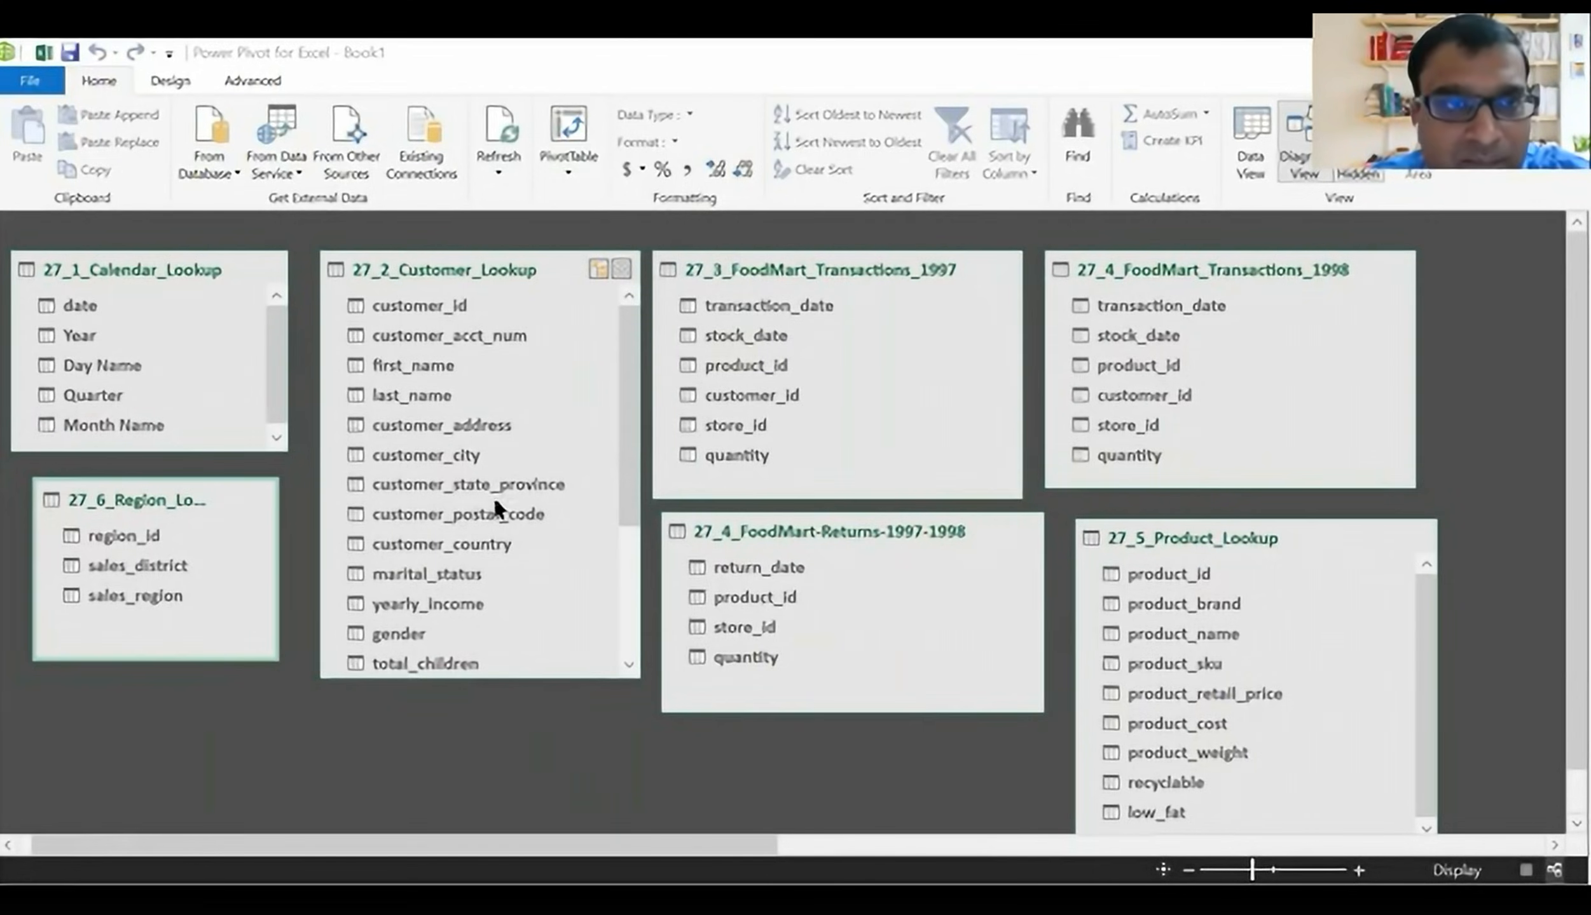
- Create a relationship from customer_id in 27_2_Customer_Lookup to customer_id in 27_3_FoodMart_Transactions_1997
left_click(429, 300)
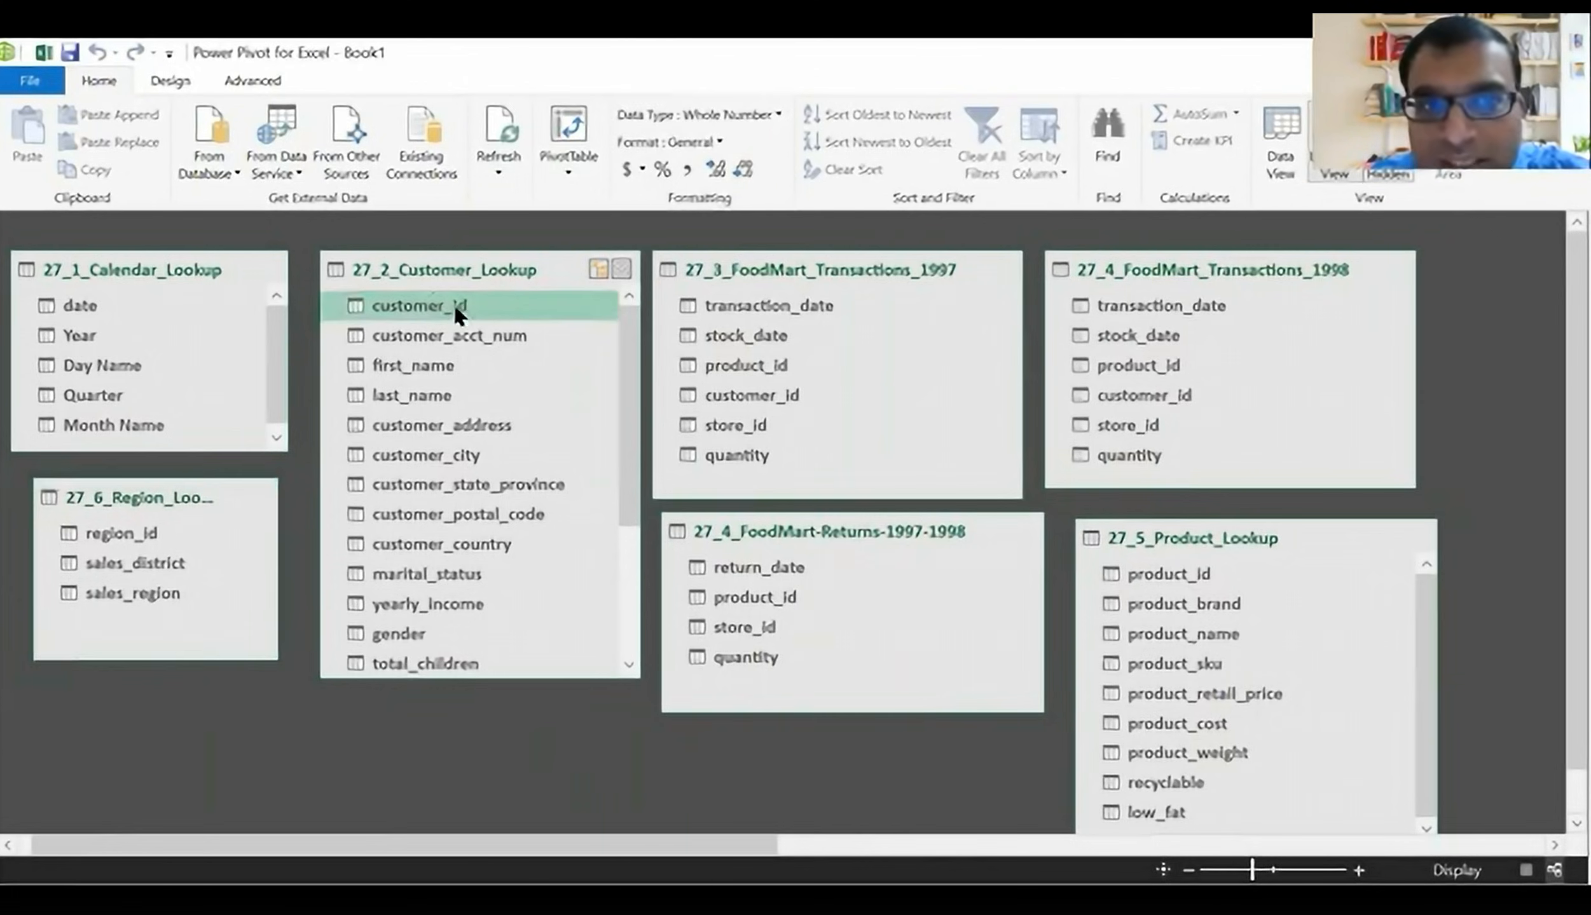
left_click(775, 397)
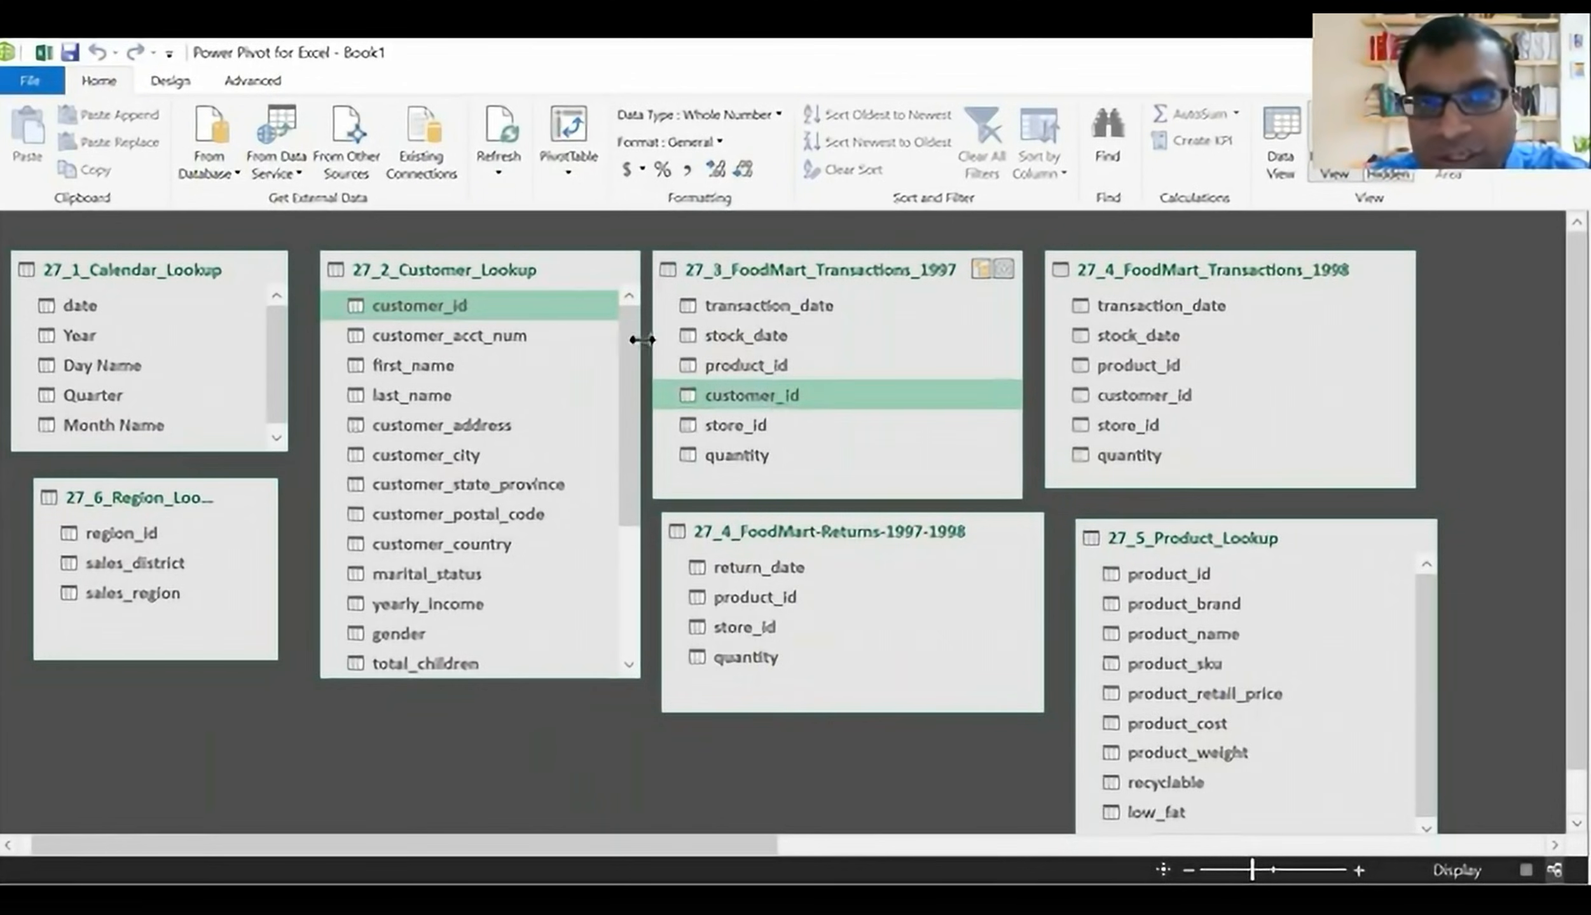
left_click(717, 386)
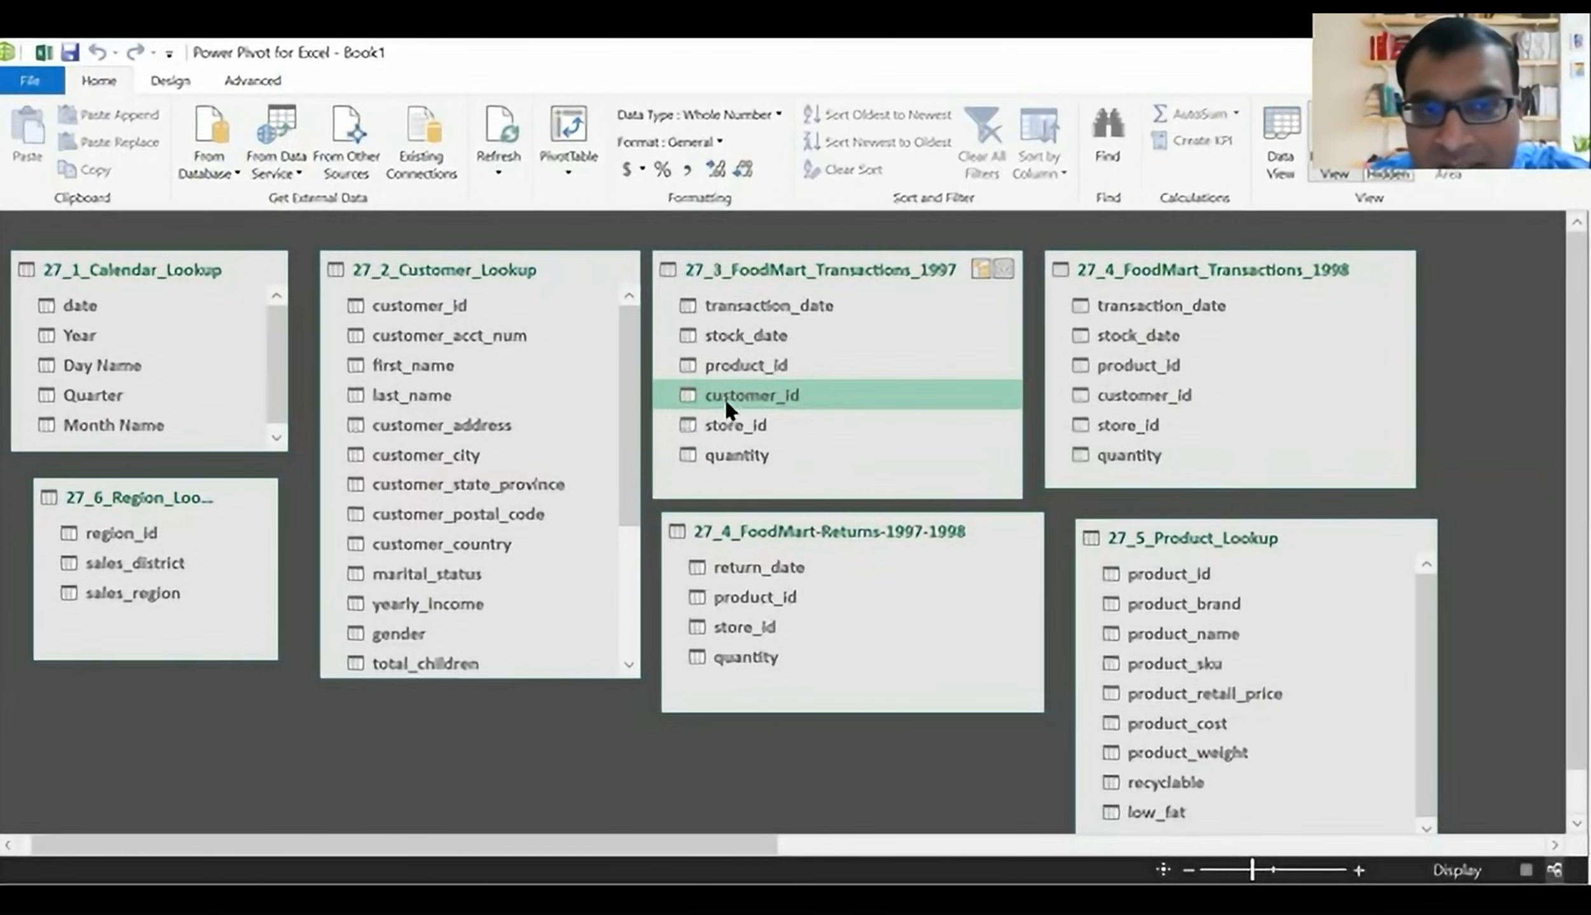
left_click(446, 305)
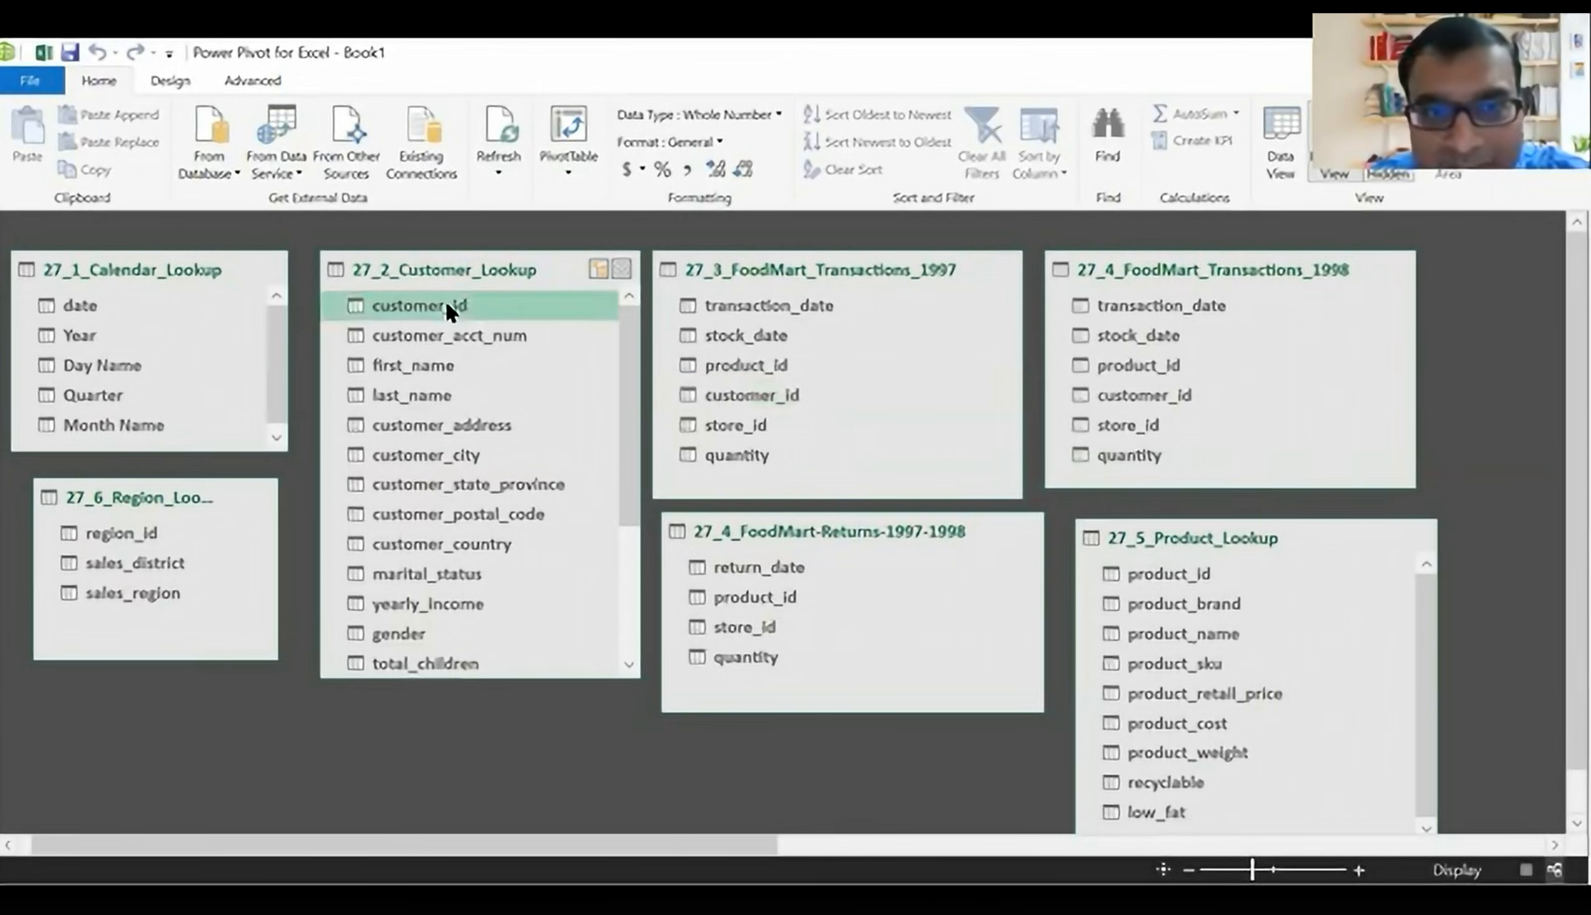
left_click_drag(446, 306, 731, 390)
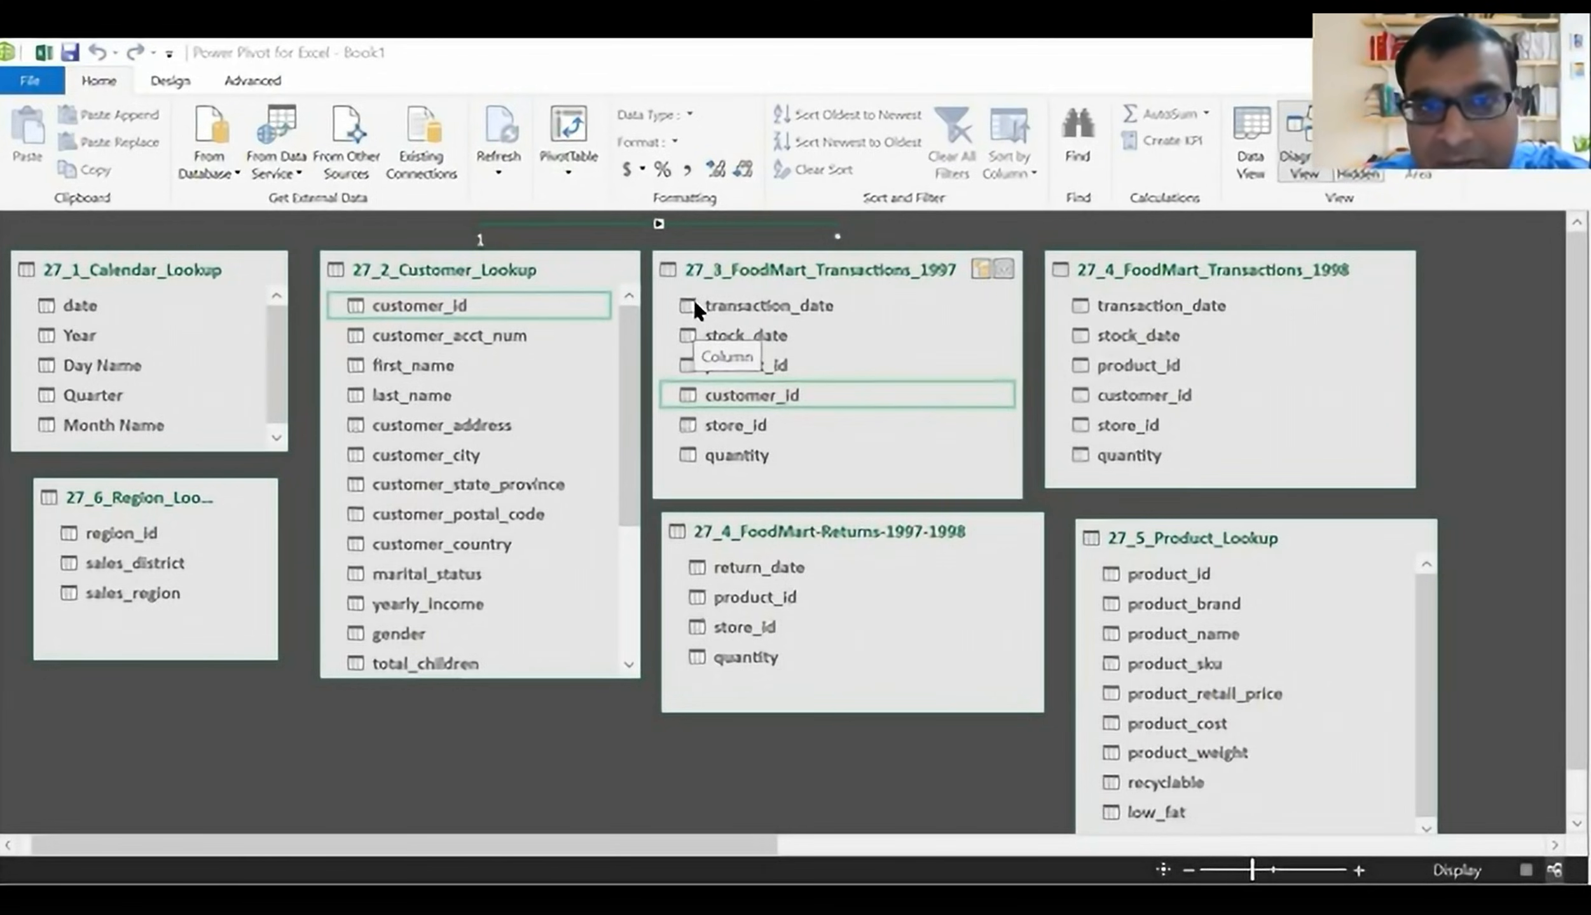
- Relate date in 27_1_Calendar_Lookup to transaction_date in 27_3_FoodMart_Transactions_1997 and to return_date in 27_4_FoodMart-Returns-1997-1998
left_click(81, 308)
left_click_drag(81, 307, 726, 307)
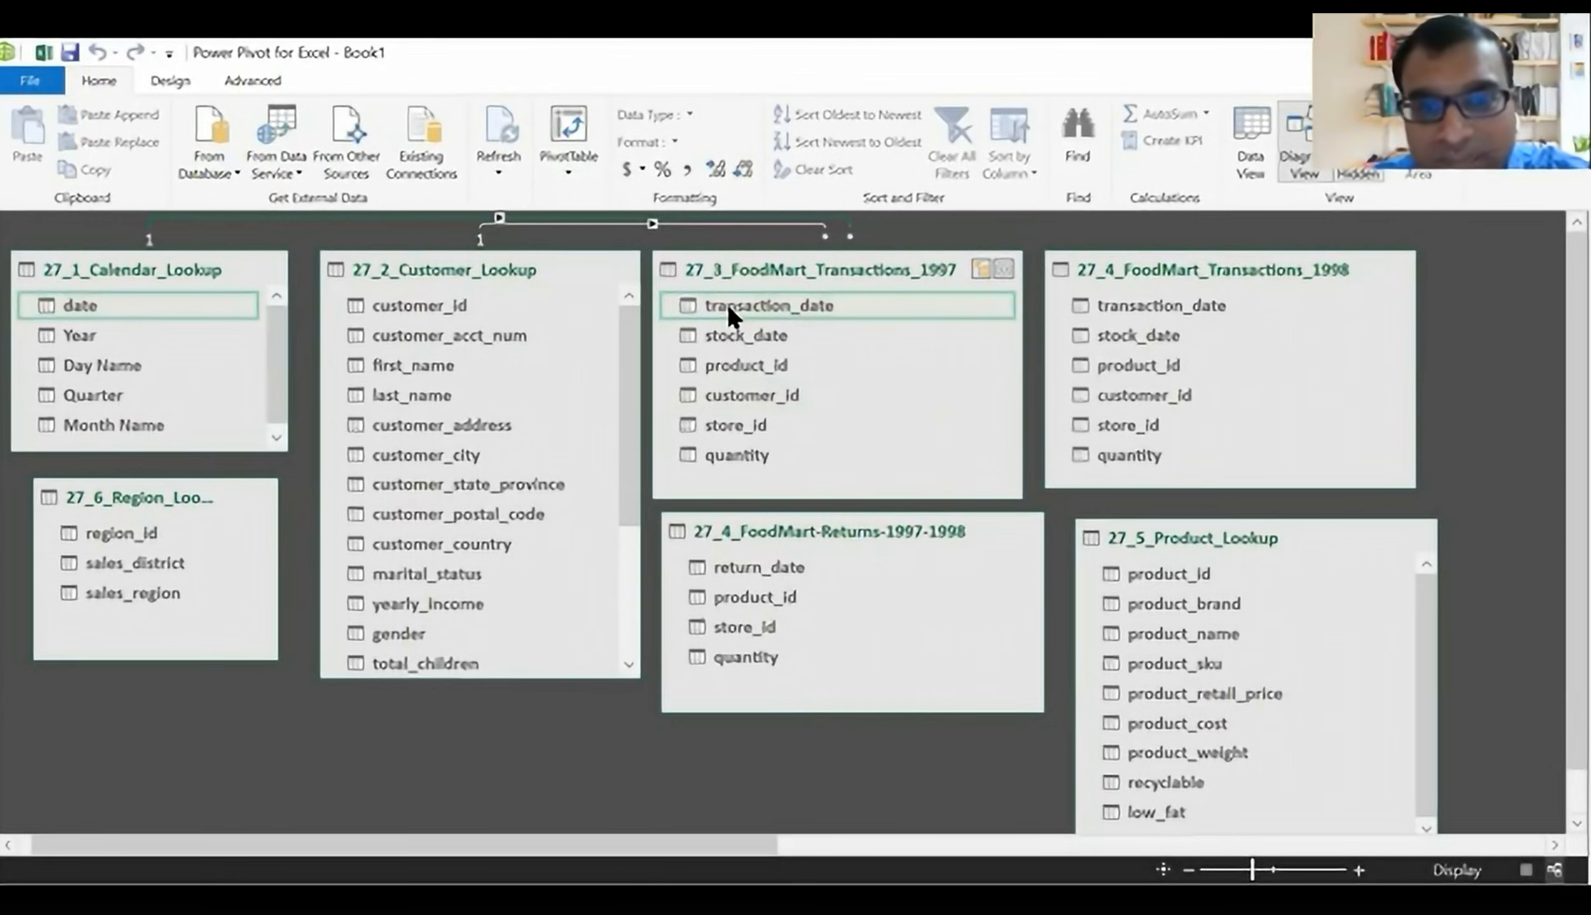
left_click(147, 306)
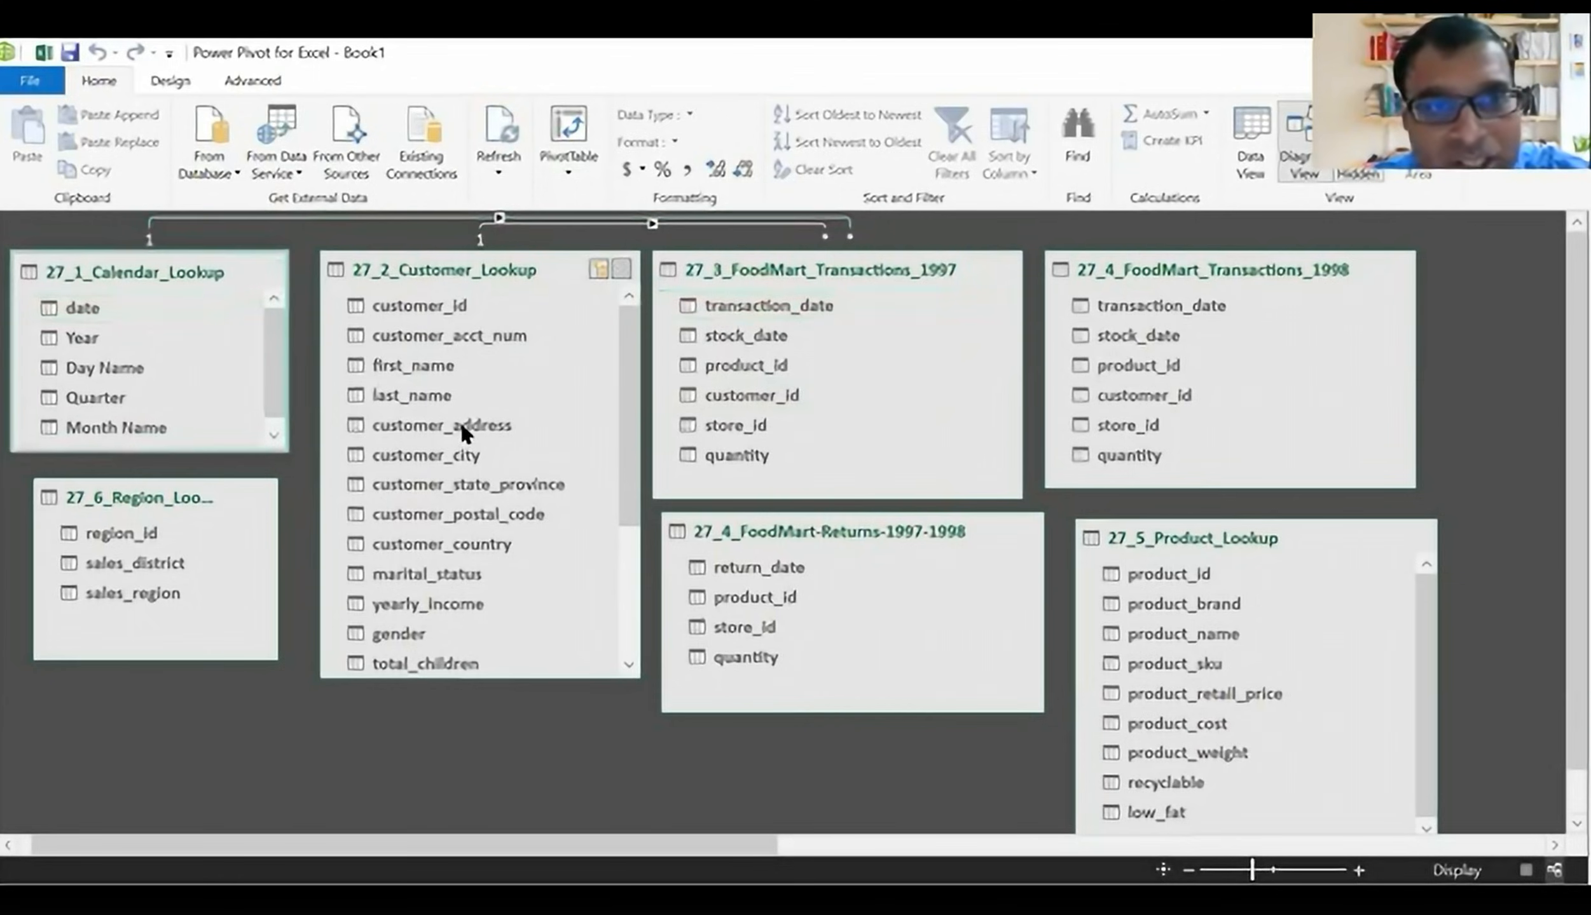
left_click(81, 307)
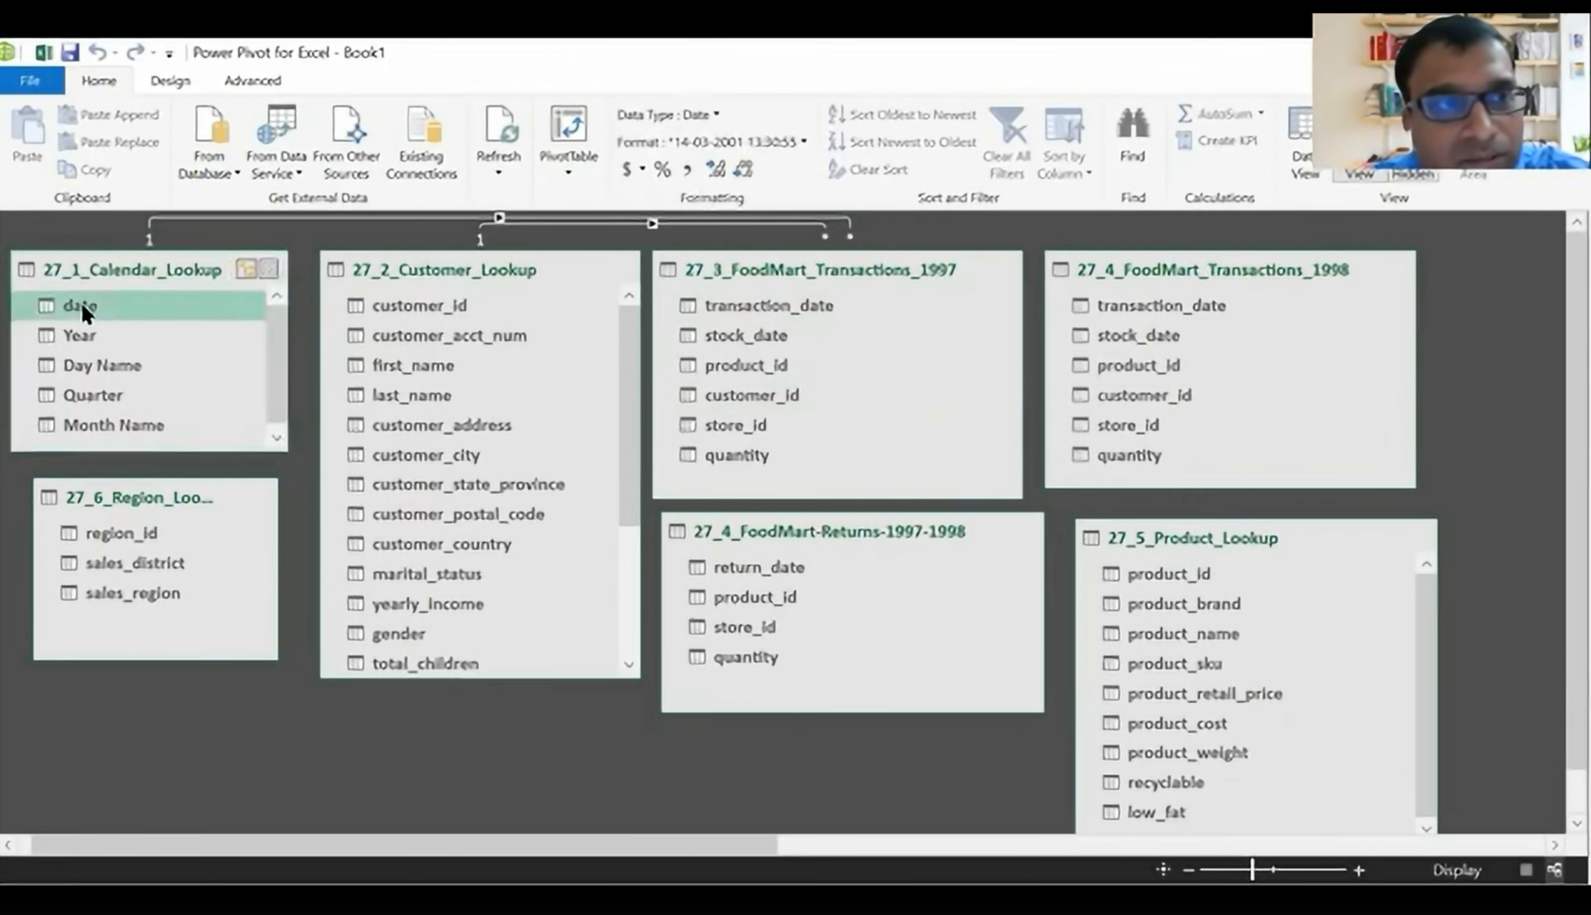
mouse_move(88, 299)
left_mouse_down()
mouse_move(543, 521)
mouse_move(767, 594)
mouse_move(760, 563)
left_mouse_up()
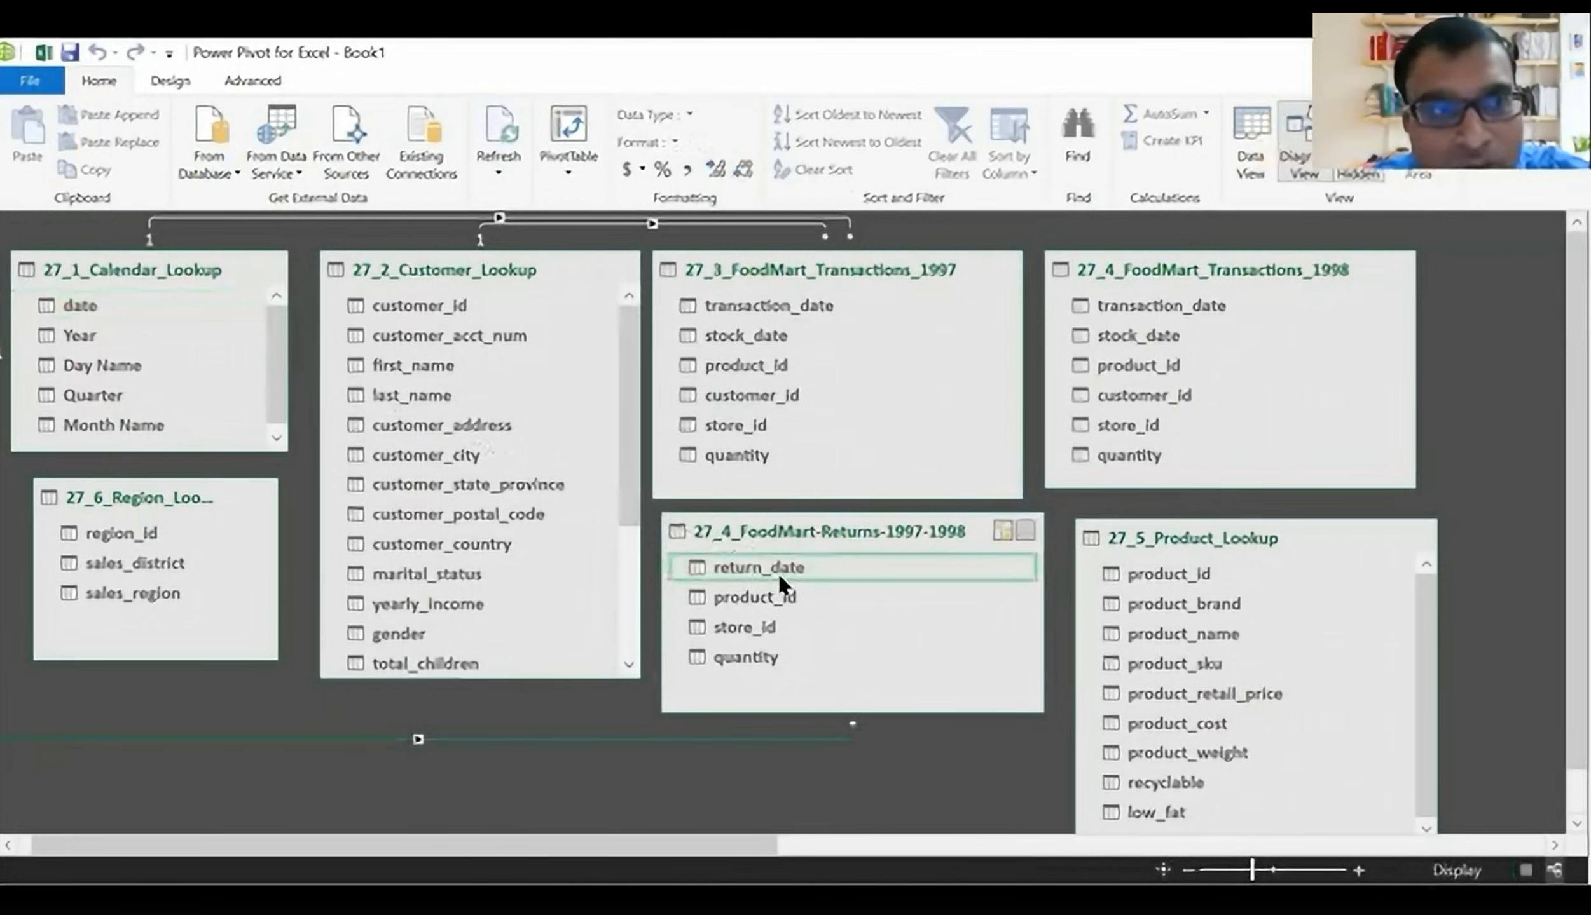
left_click(821, 558)
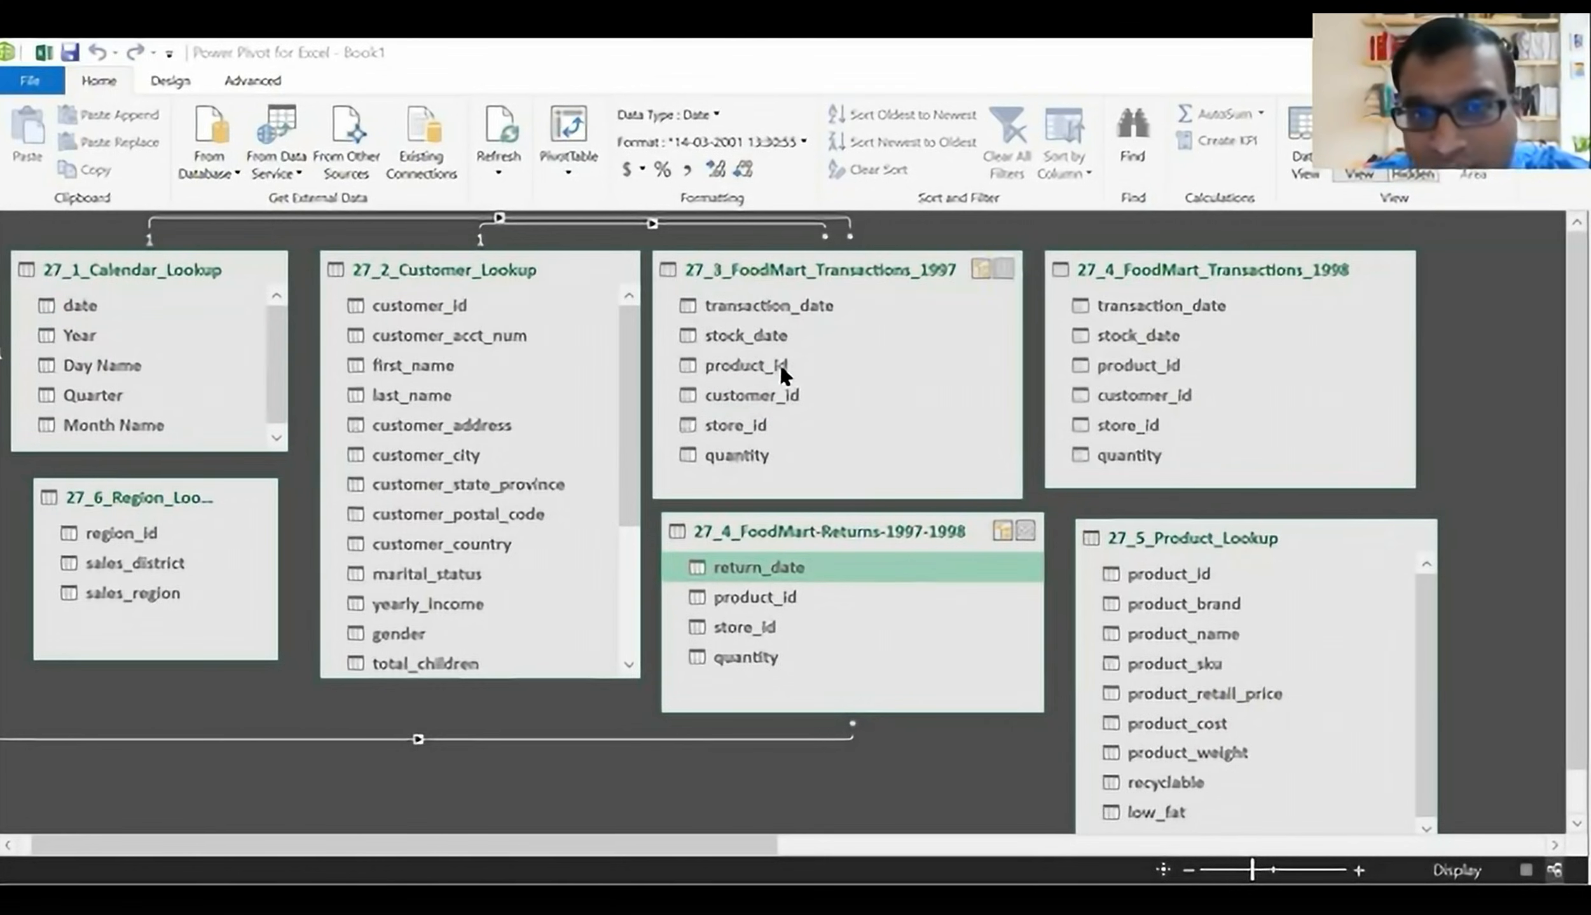
- Relate product_id in 27_5_Product_Lookup to product_id in the 1997 transactions, the 1997-1998 returns and the 1998 transactions tables
mouse_move(1153, 569)
left_mouse_down()
mouse_move(895, 398)
mouse_move(770, 365)
left_mouse_up()
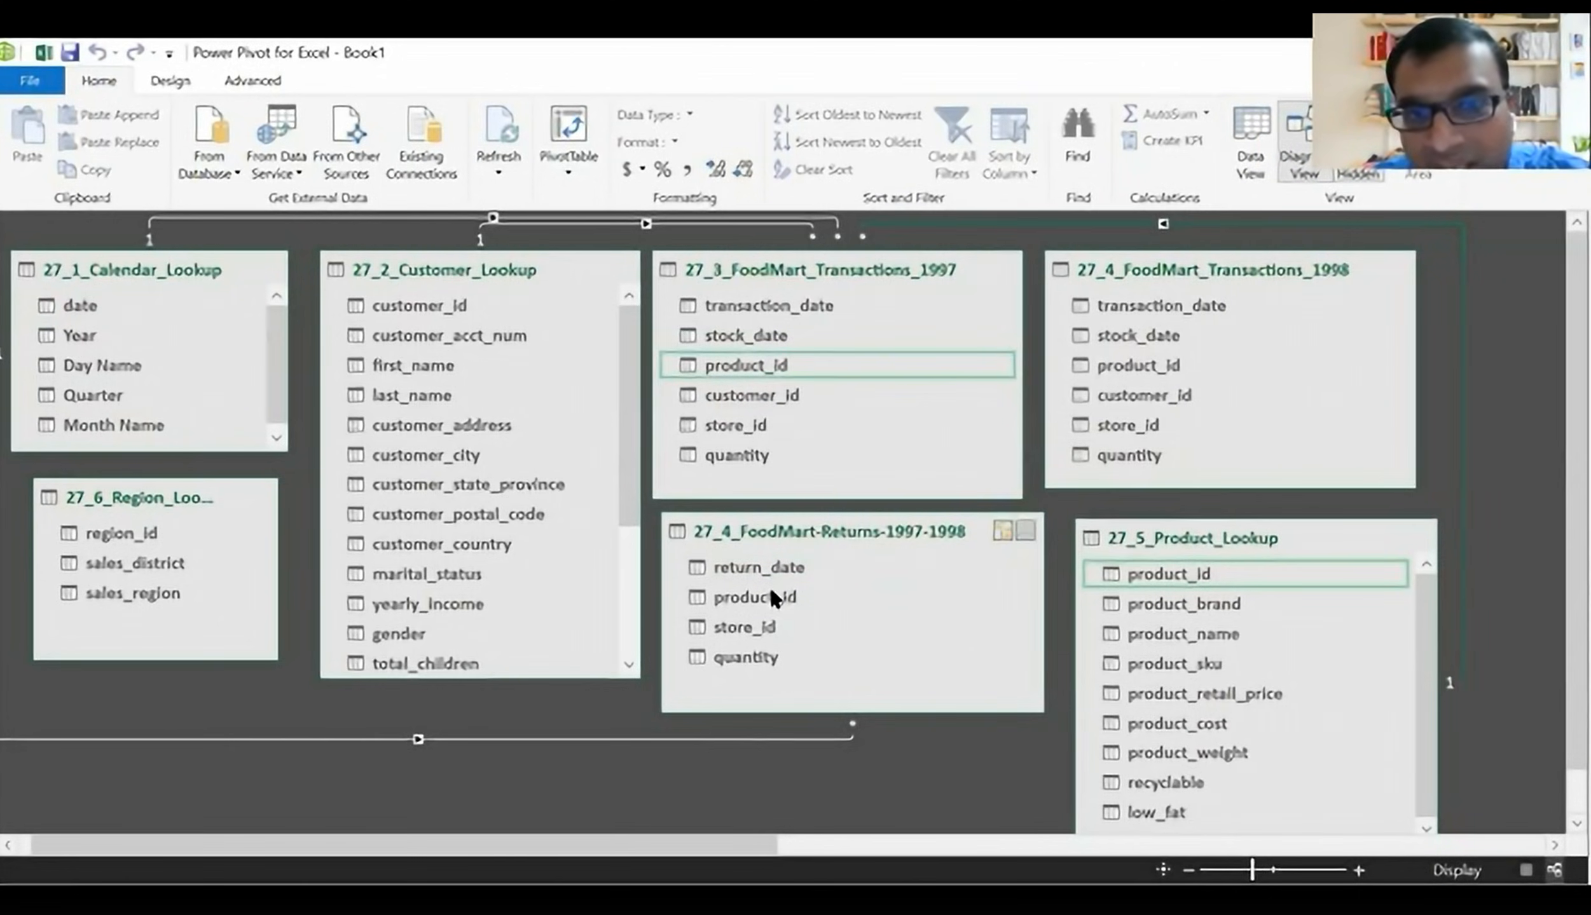
left_click_drag(774, 588, 1143, 574)
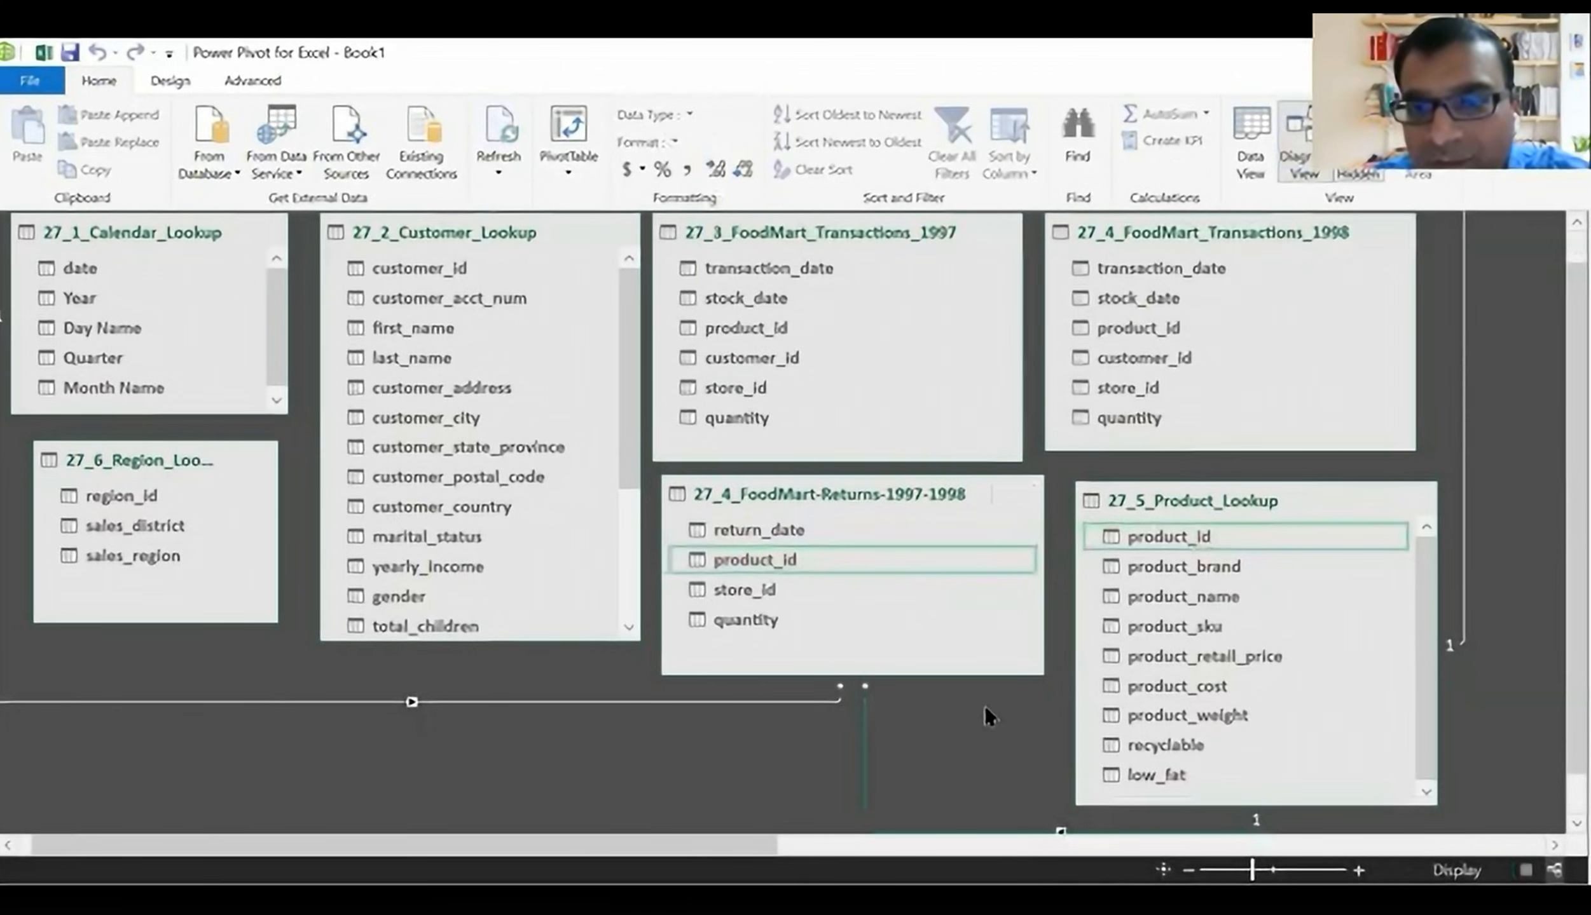
scroll(984, 706, "down", 1)
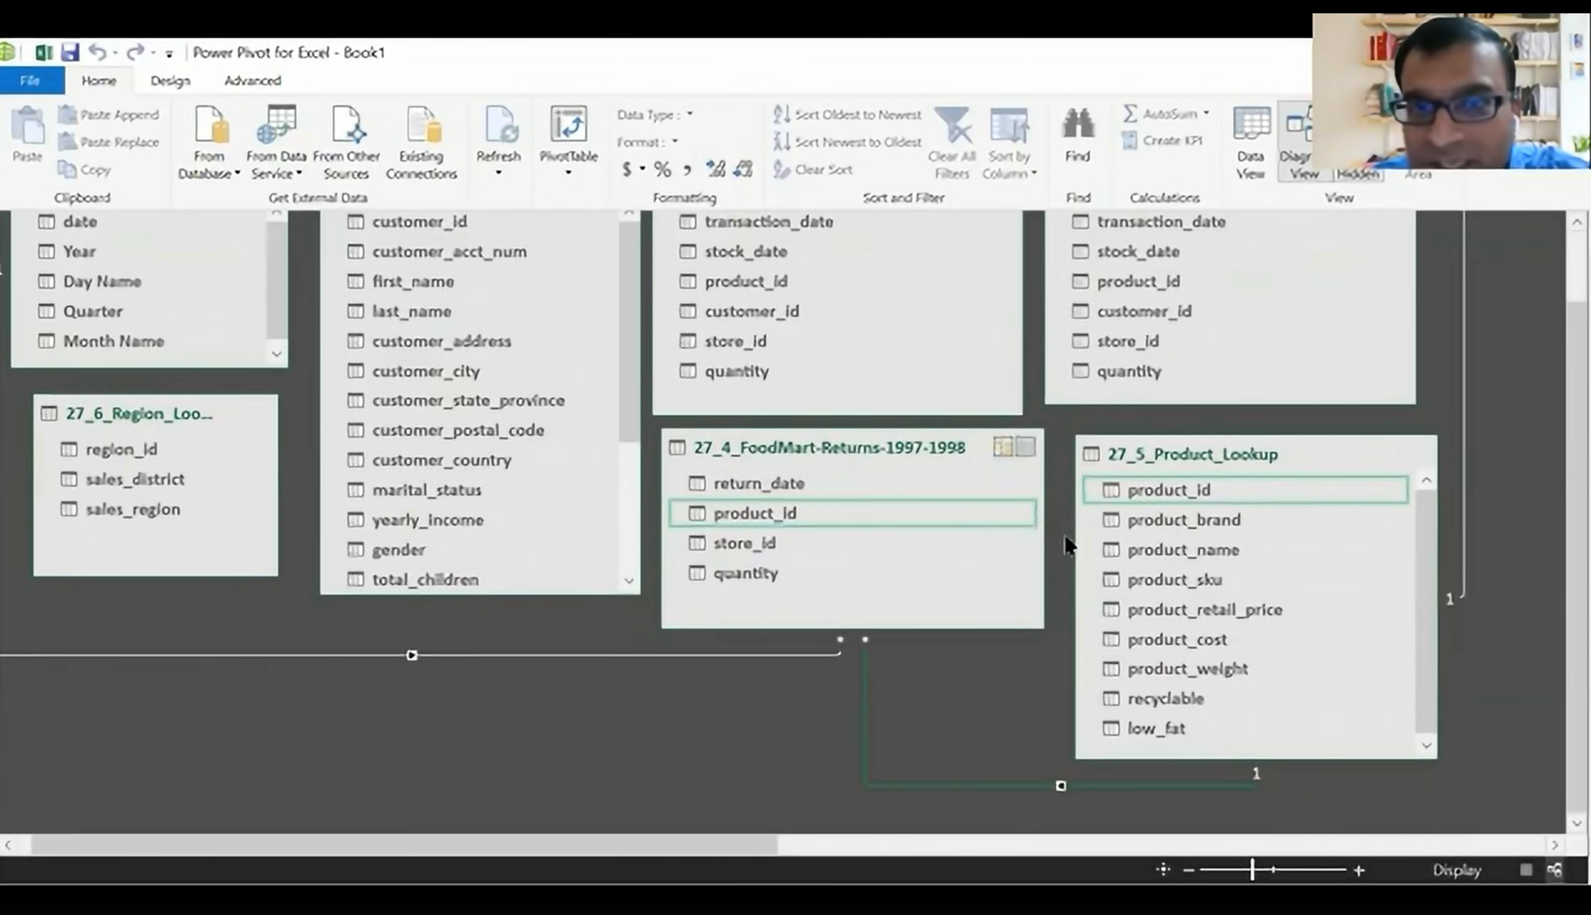
scroll(1065, 541, "up", 2)
mouse_move(1170, 360)
left_mouse_down()
mouse_move(1178, 582)
mouse_move(1172, 570)
left_mouse_up()
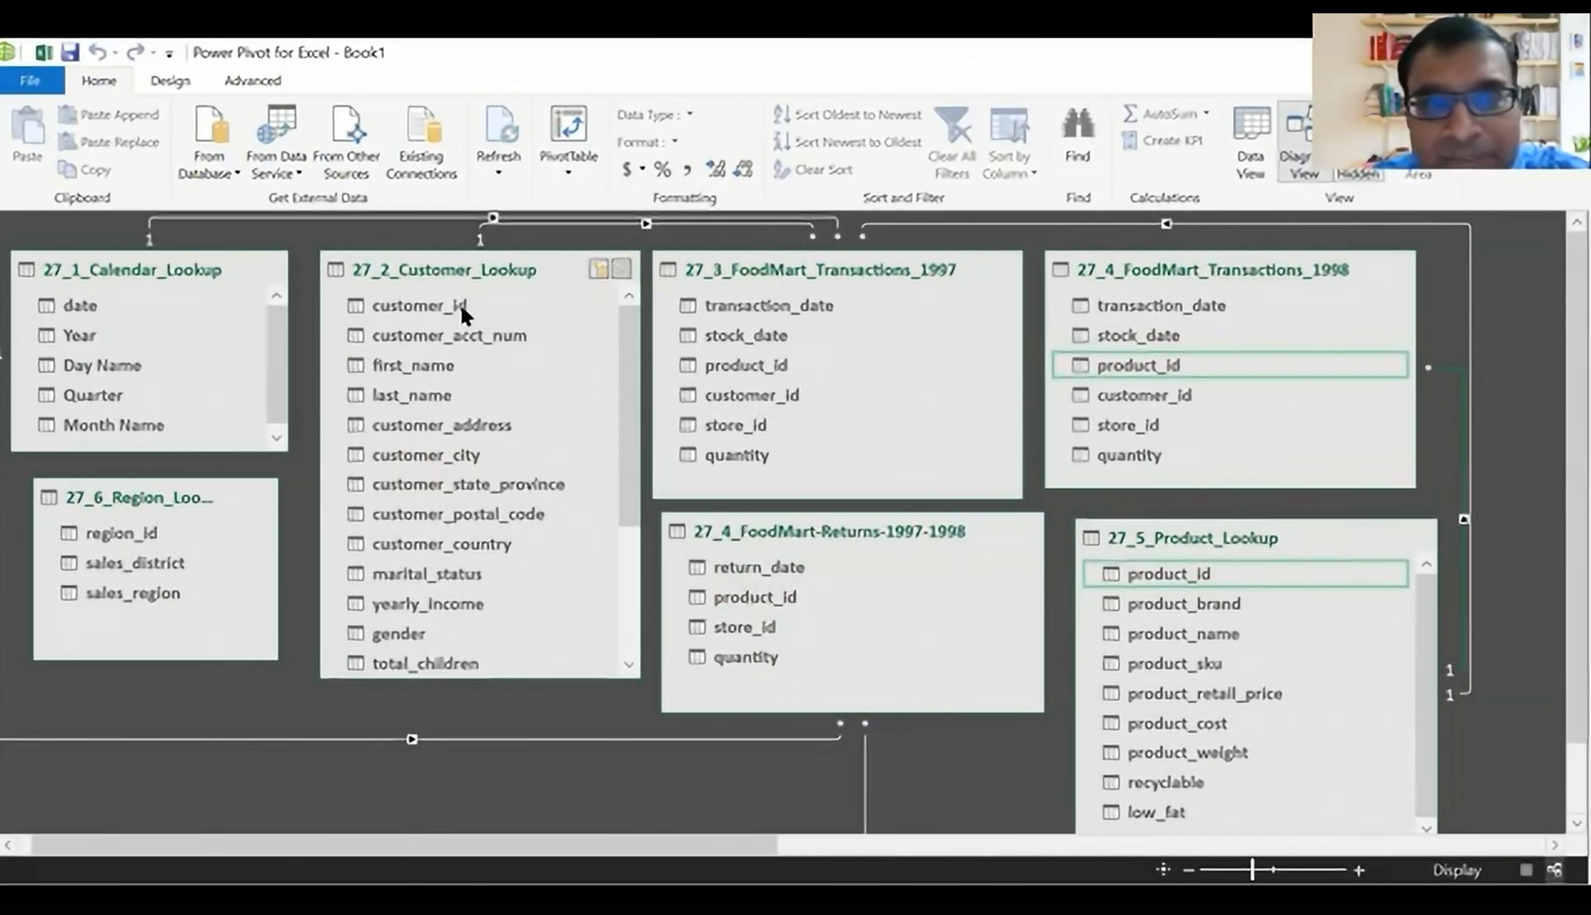
- Create a relationship from customer_id in 27_2_Customer_Lookup to customer_id in 27_4_FoodMart_Transactions_1998
left_click_drag(463, 311, 754, 399)
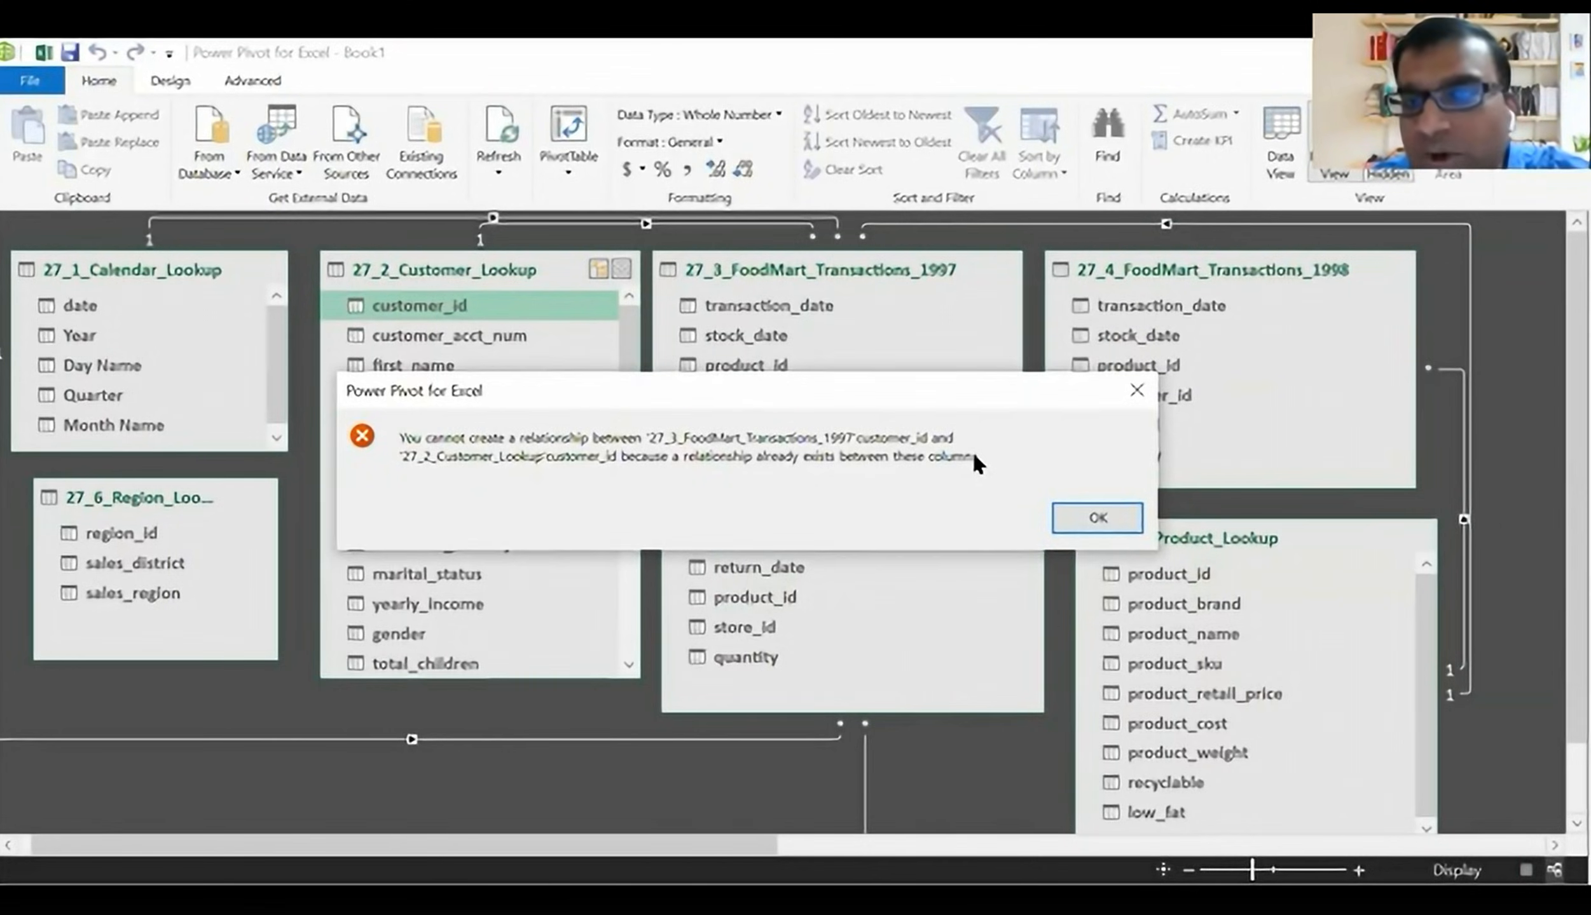
left_click(1074, 510)
left_click_drag(558, 309, 1122, 396)
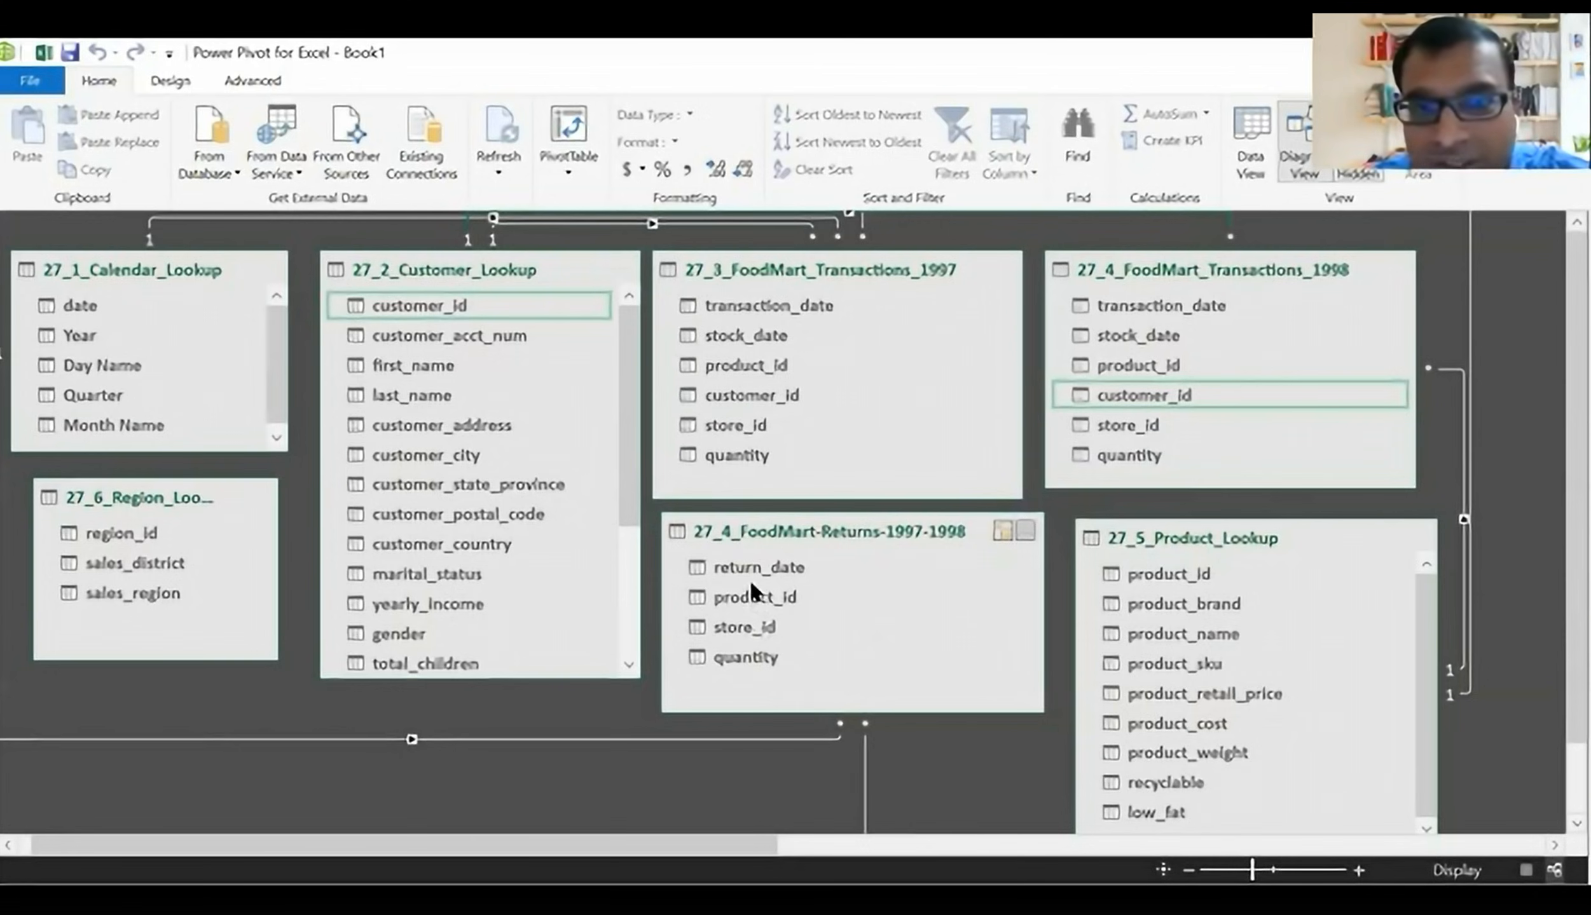
- Try to relate product_id in 27_4_FoodMart-Returns-1997-1998 to product_id in 27_5_Product_Lookup again
left_click_drag(765, 592, 1158, 577)
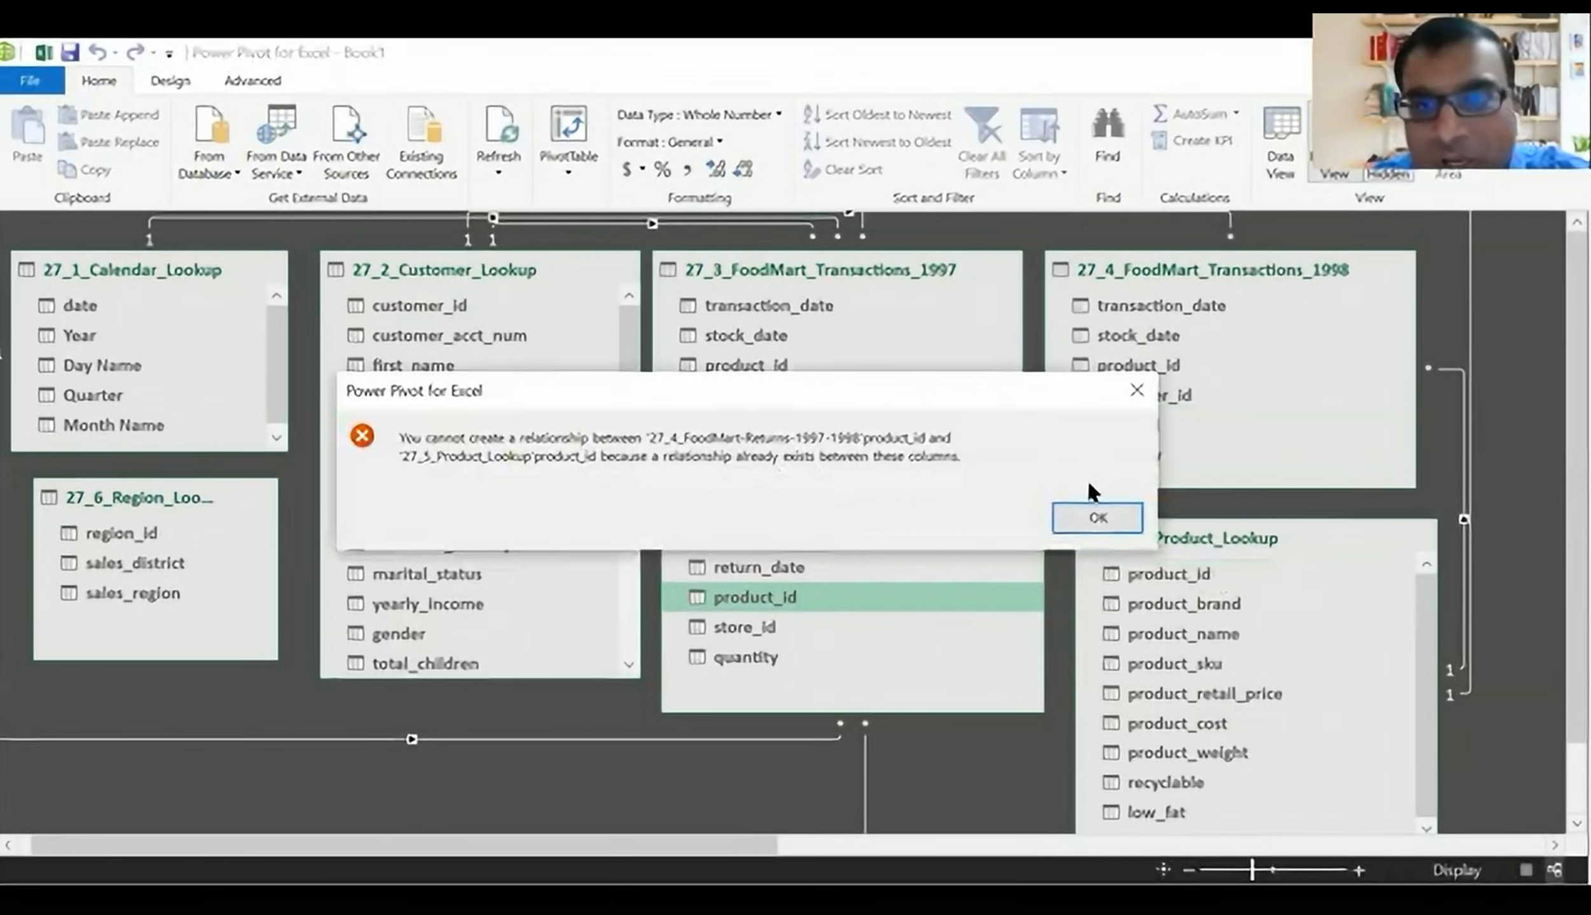
left_click(1098, 525)
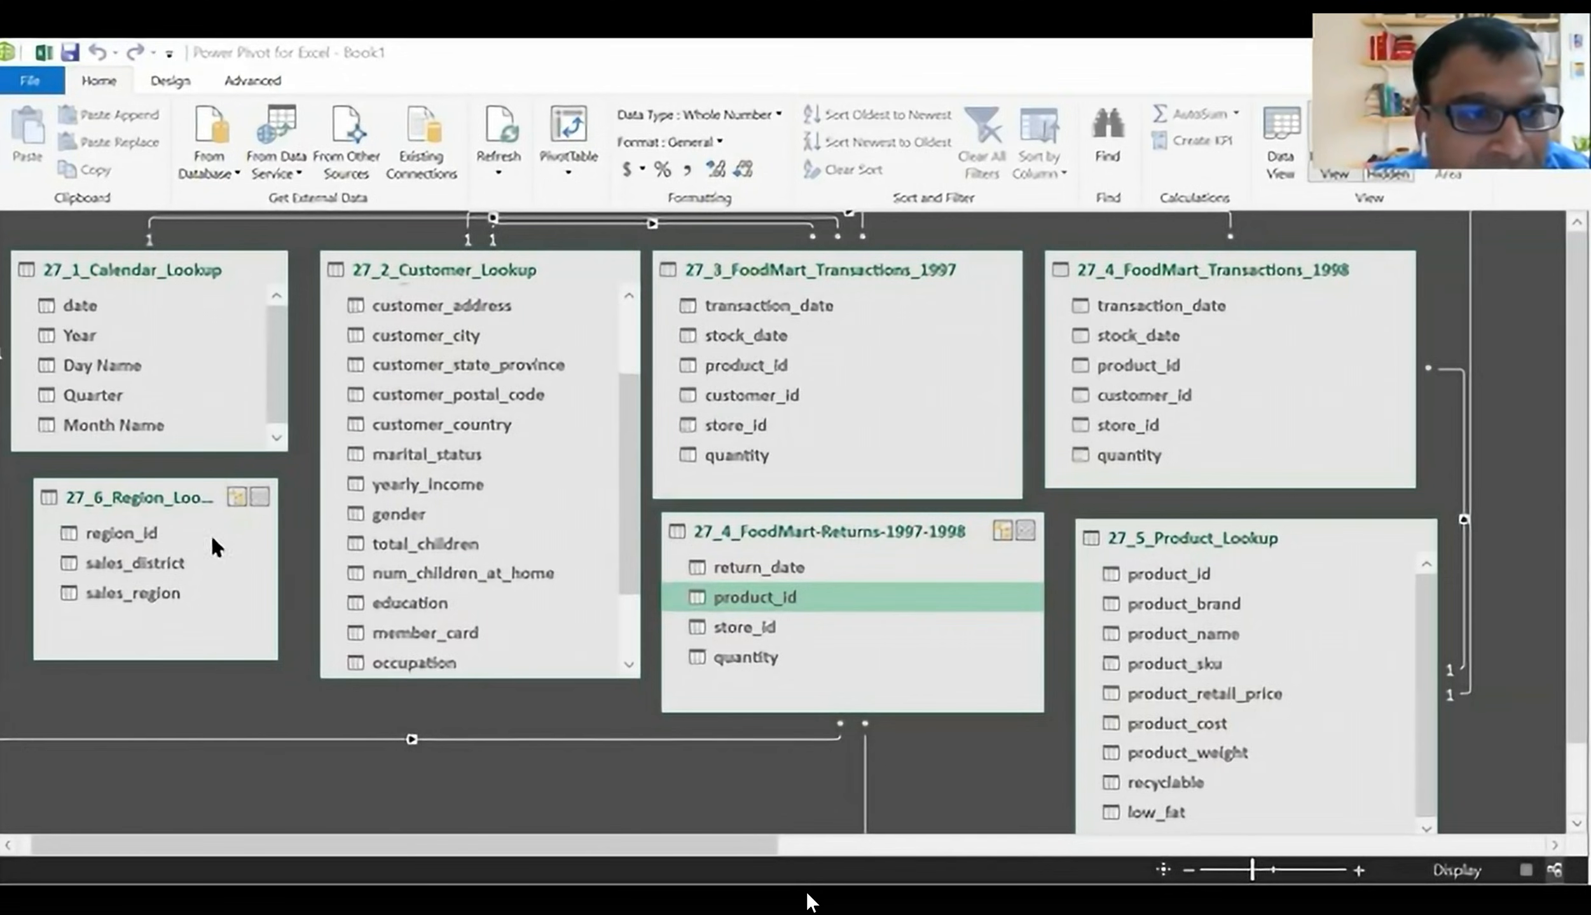
- Move the 27_5_Product_Lookup table lower and make the 27_4_FoodMart_Transactions_1998 table slightly taller
scroll(570, 460, "up", 2)
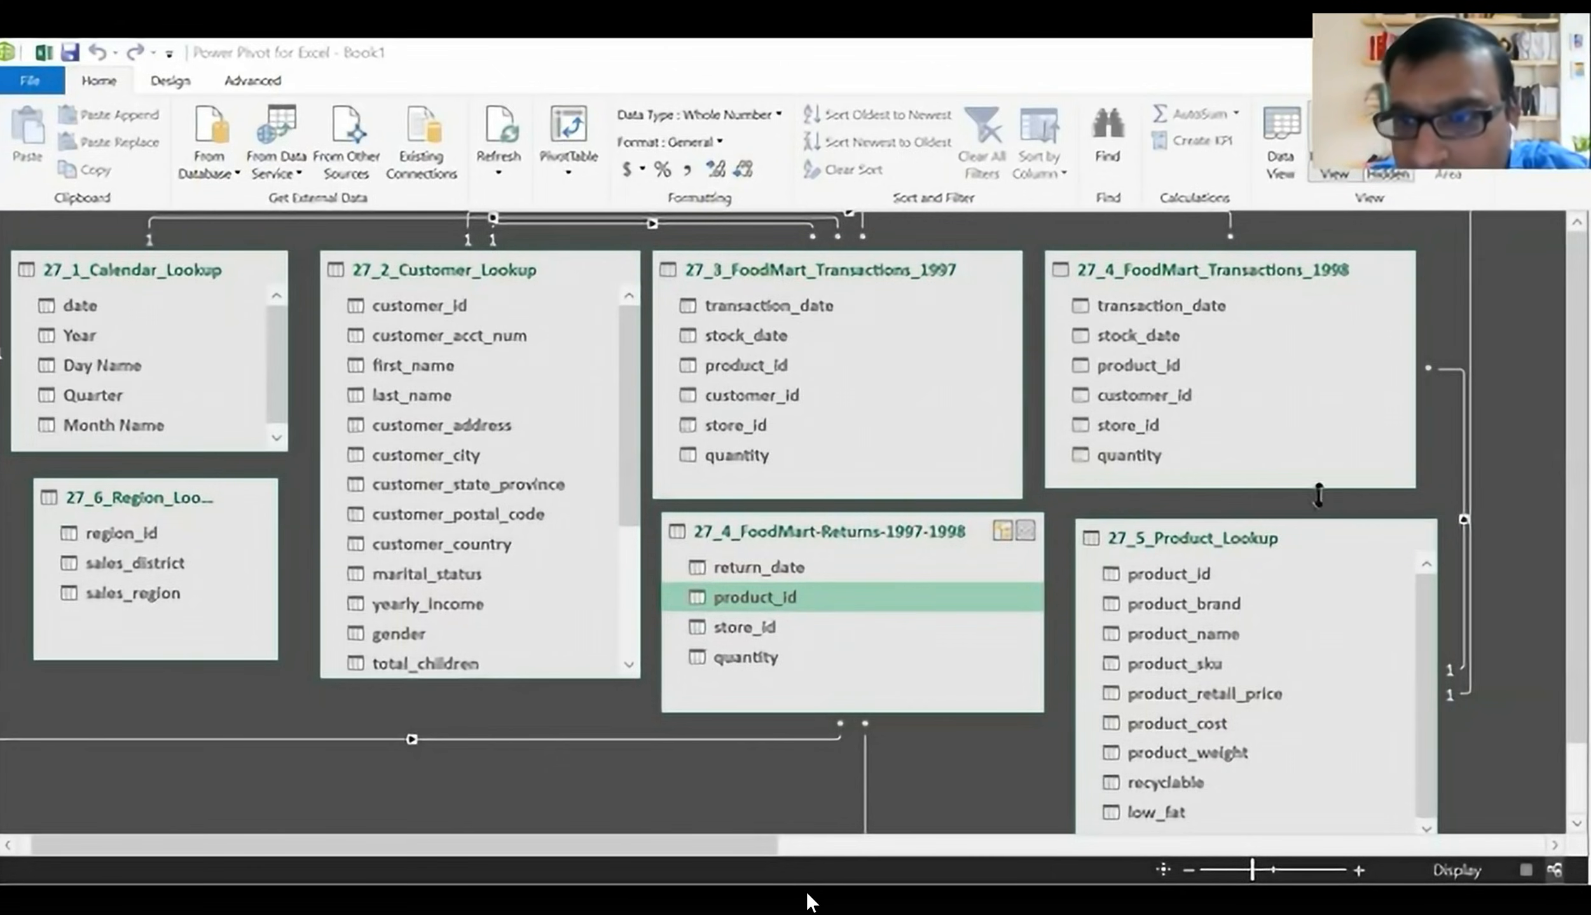
left_click_drag(1255, 539, 1233, 602)
mouse_move(1178, 486)
left_mouse_down()
mouse_move(1181, 572)
mouse_move(1179, 518)
left_mouse_up()
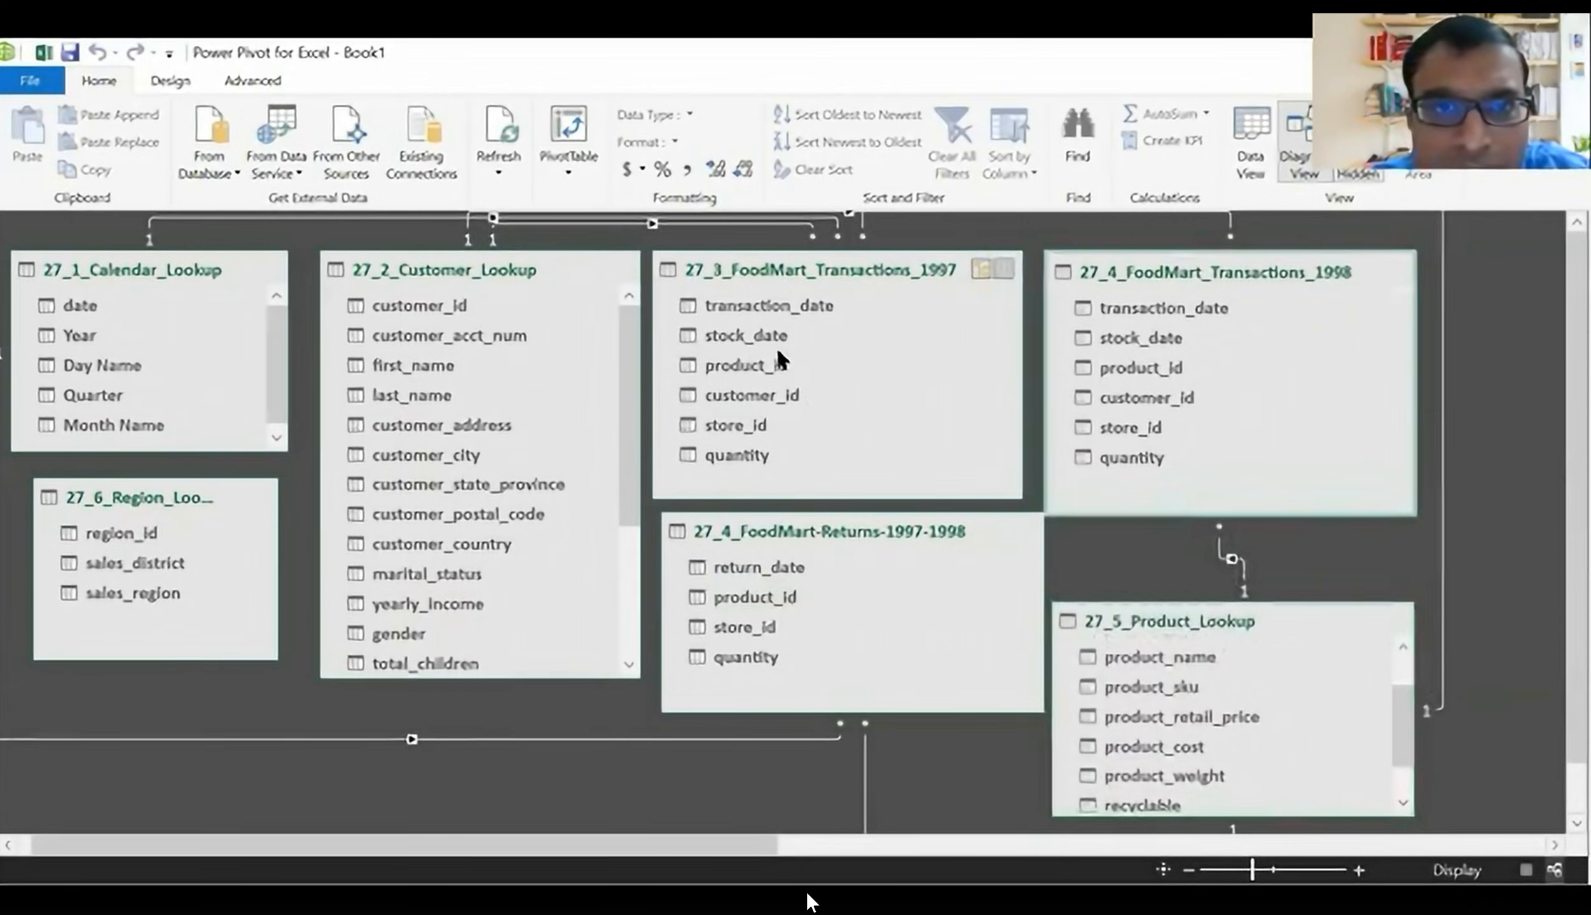
scroll(509, 598, "down", 2)
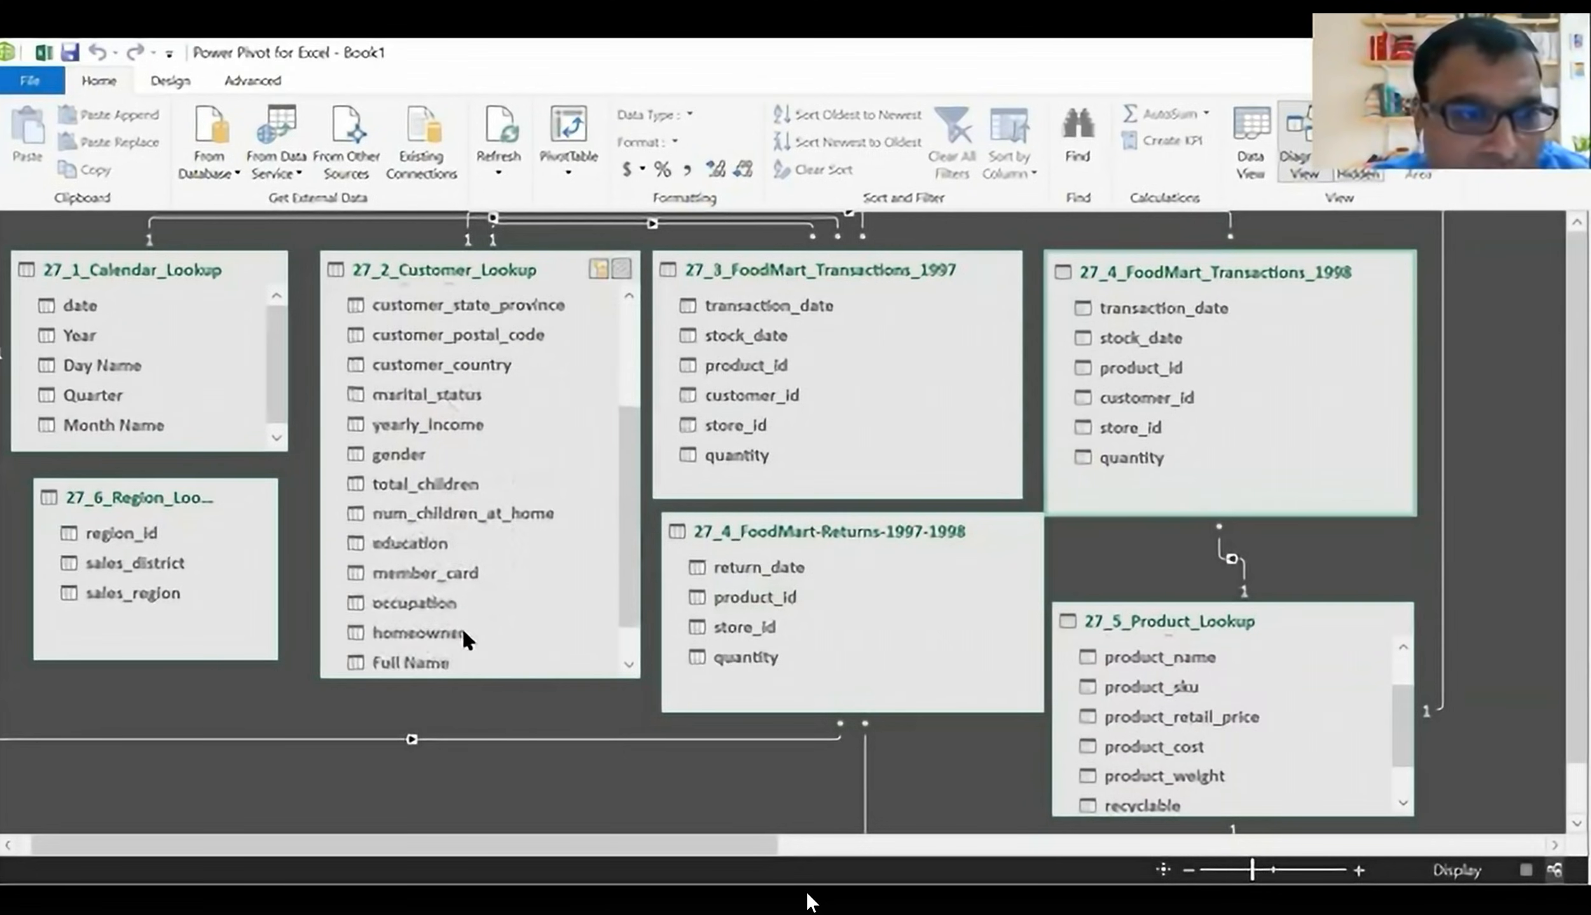
scroll(461, 486, "up", 2)
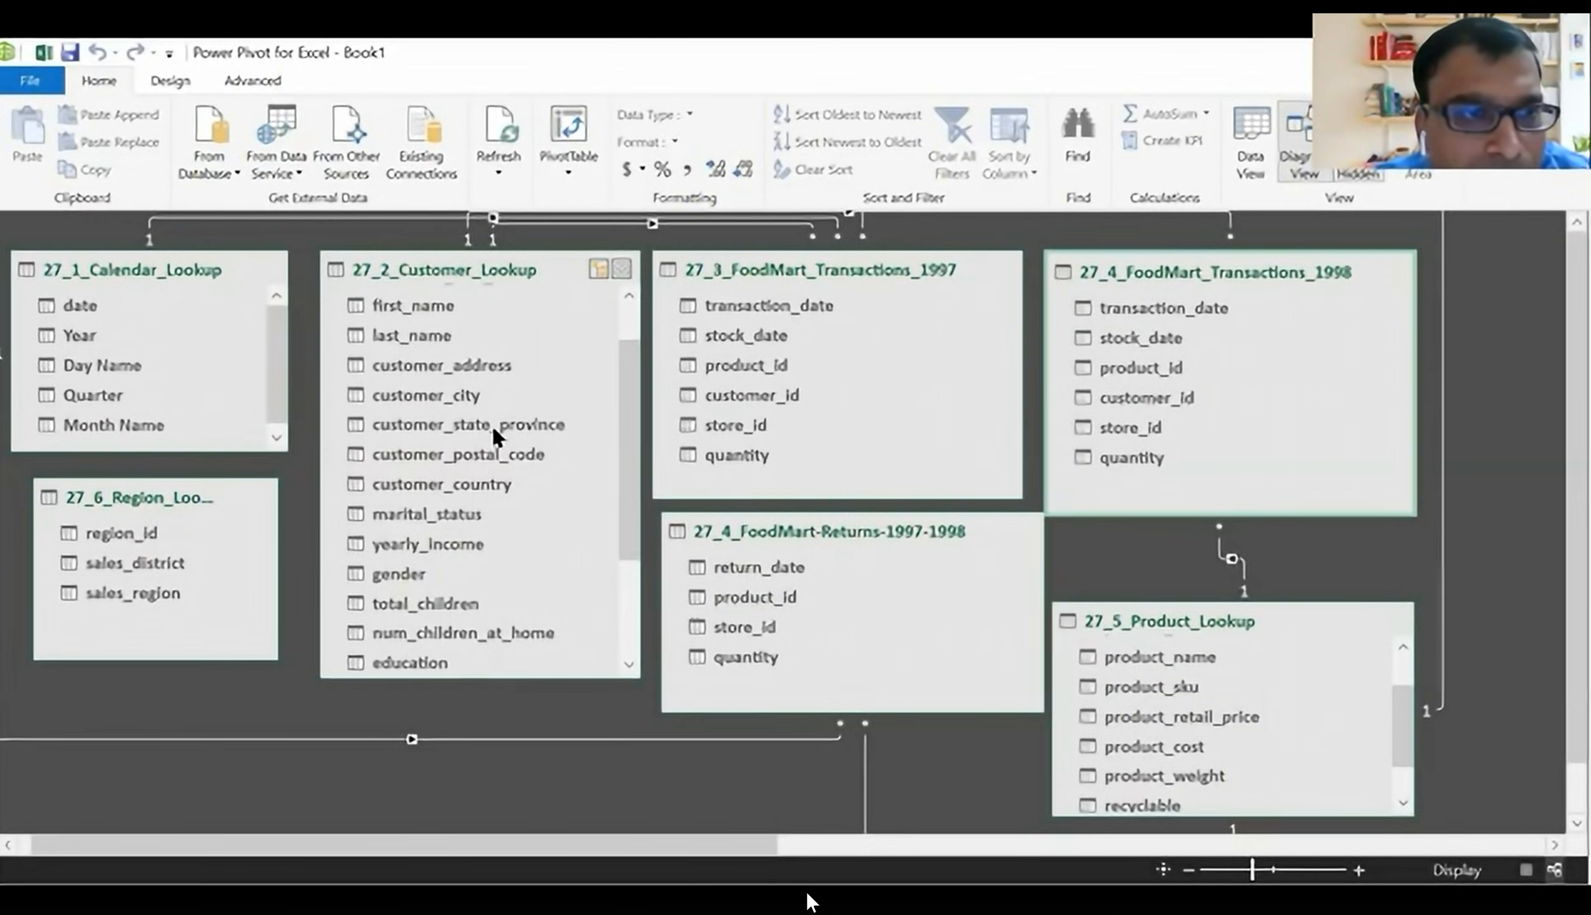
scroll(490, 424, "up", 1)
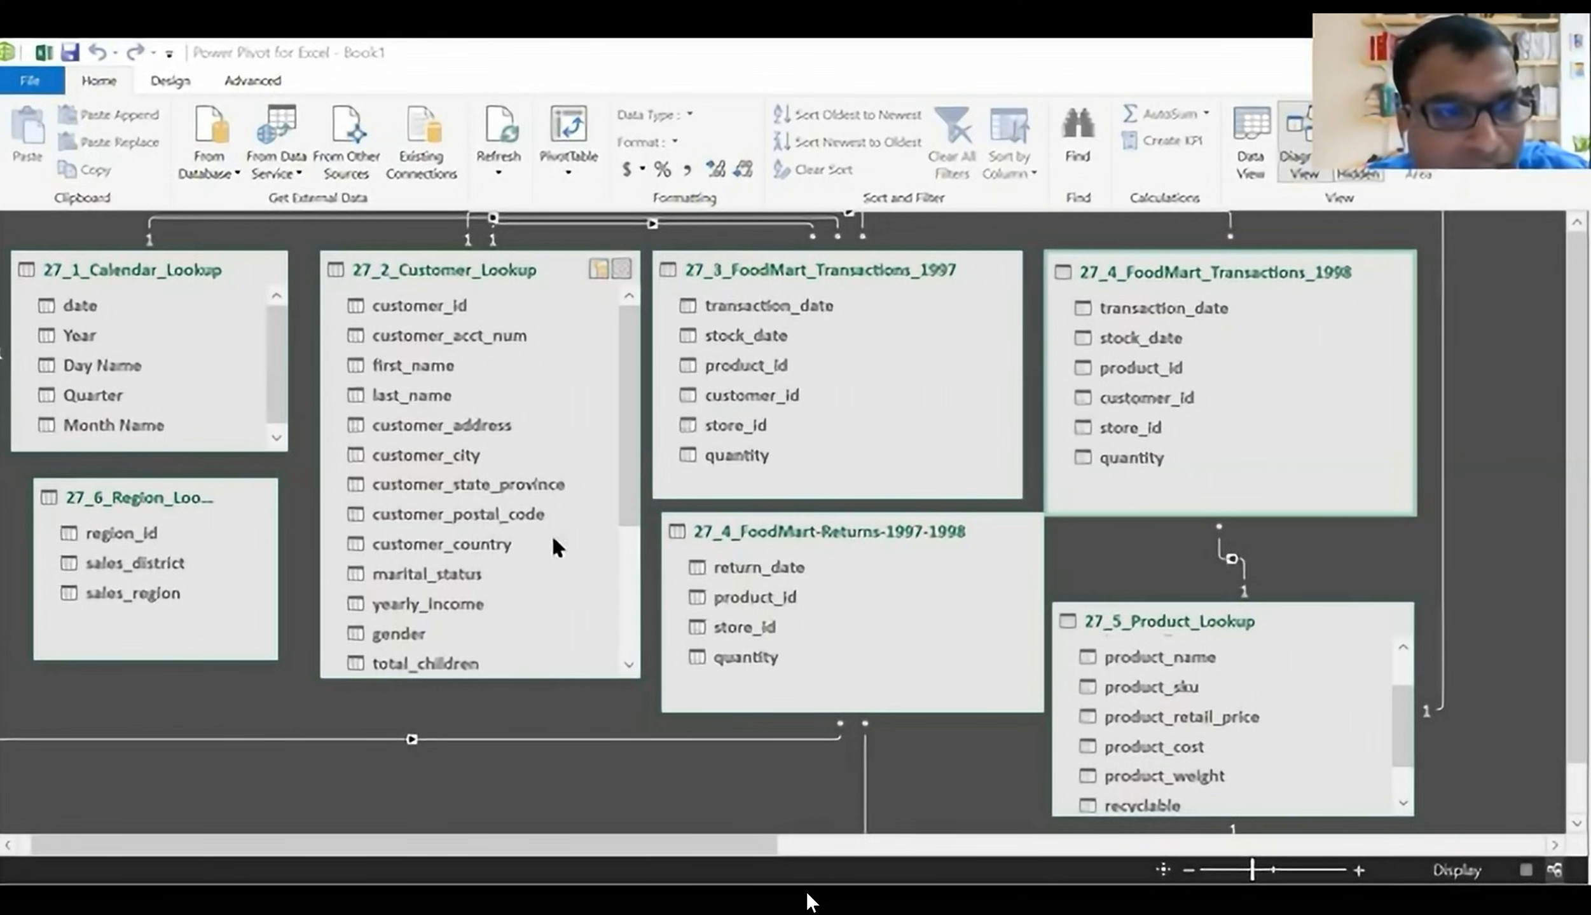
scroll(552, 536, "down", 3)
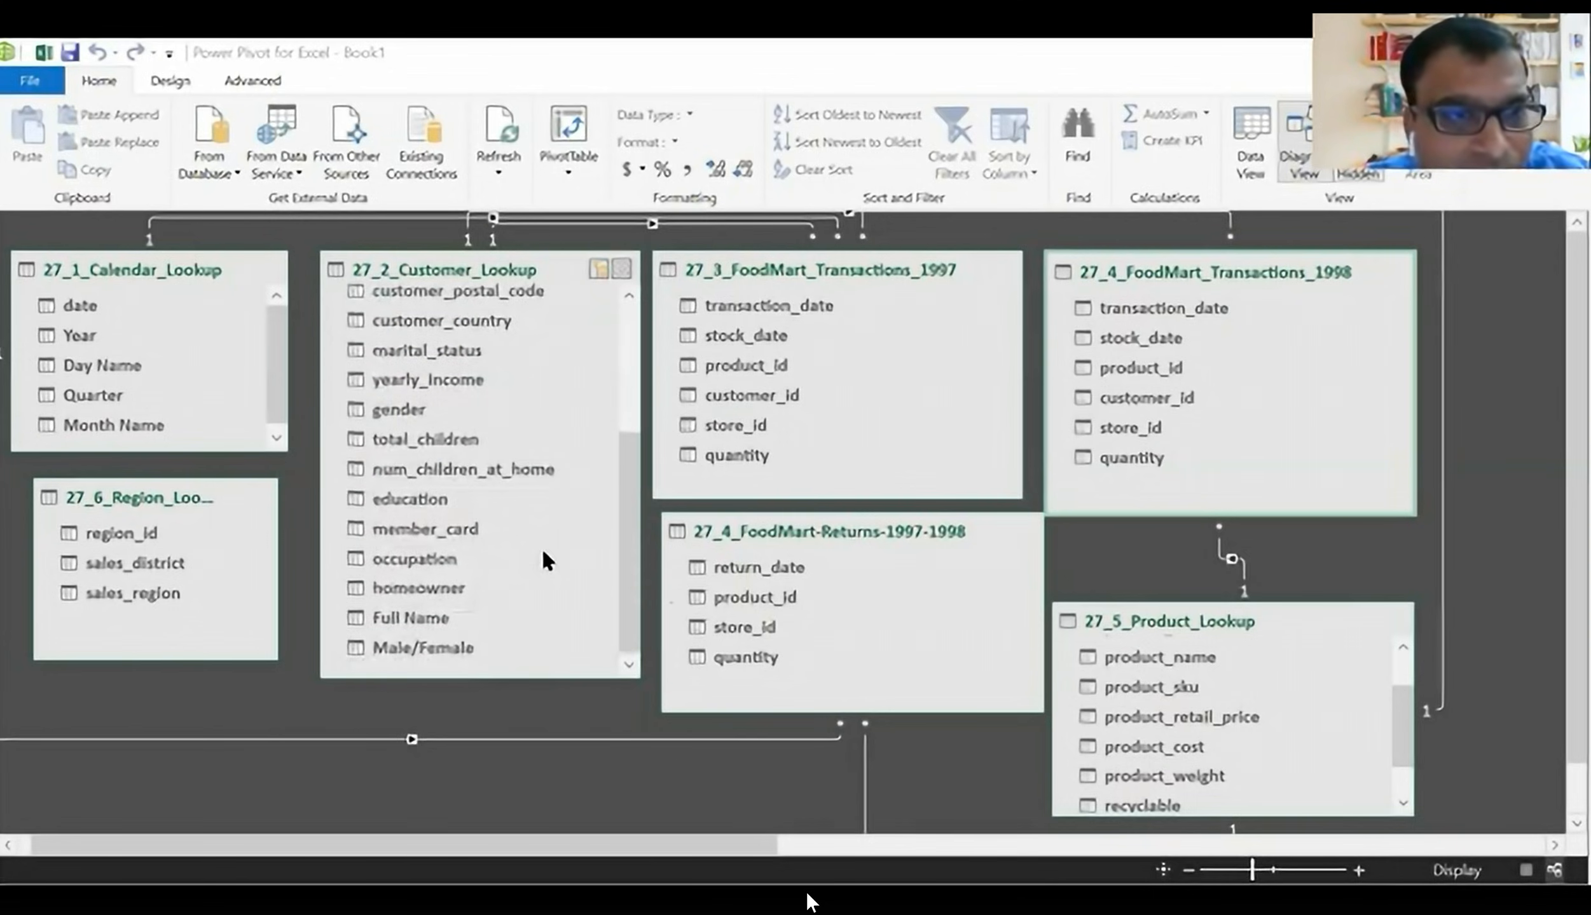
scroll(546, 559, "up", 3)
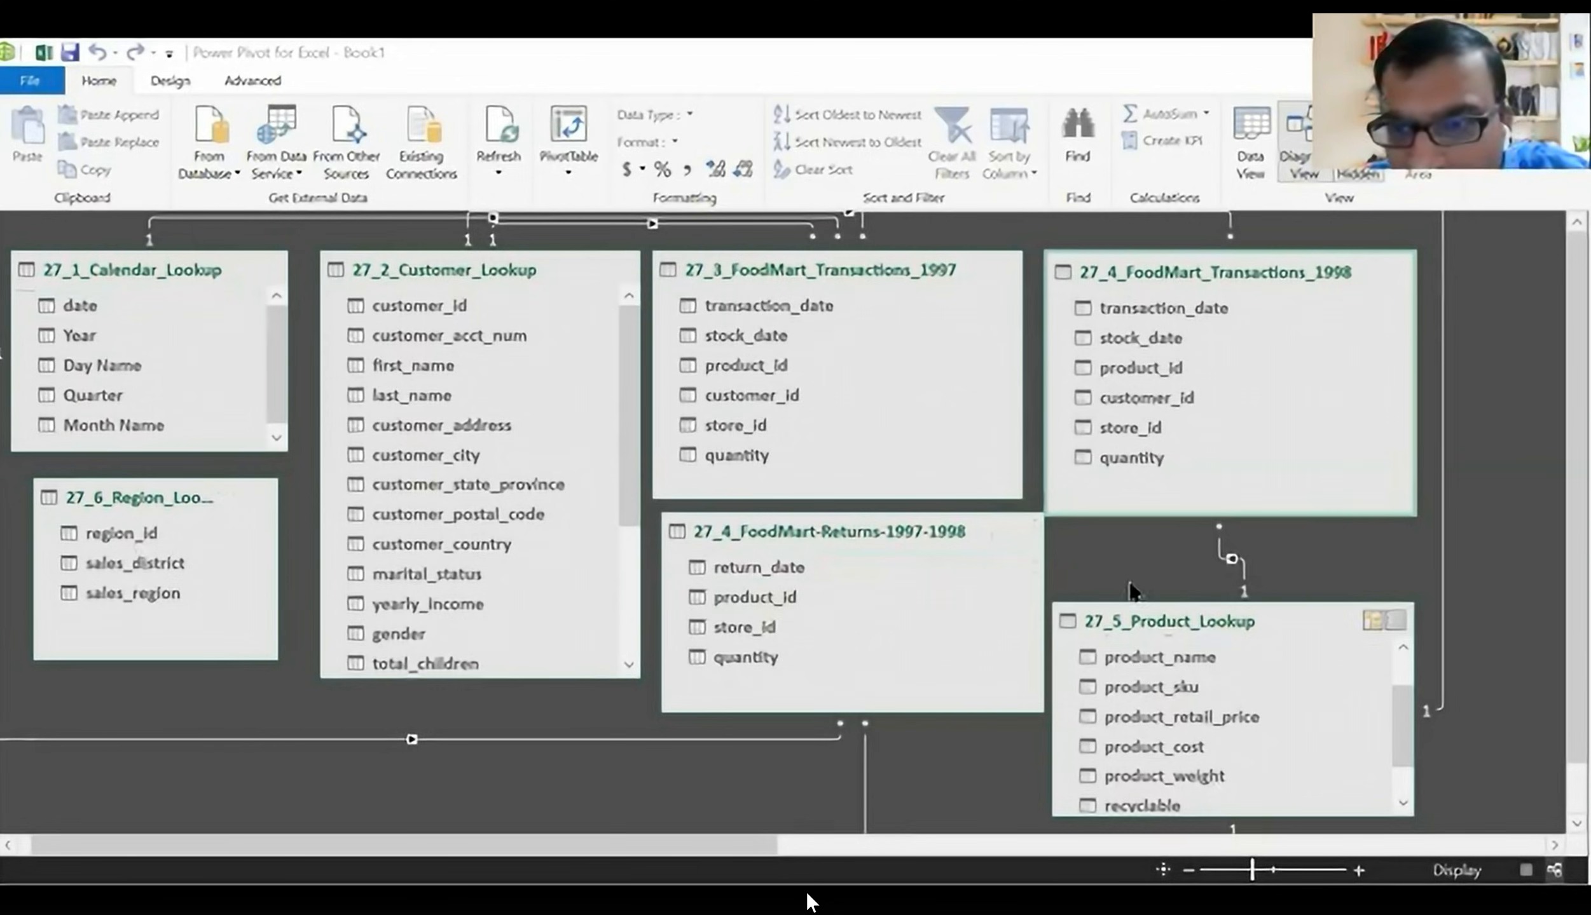
- Move 27_5_Product_Lookup up beneath the 1998 transactions table and relate date in 27_1_Calendar_Lookup to stock_date in 27_4_FoodMart_Transactions_1998
left_click_drag(1131, 619, 1145, 558)
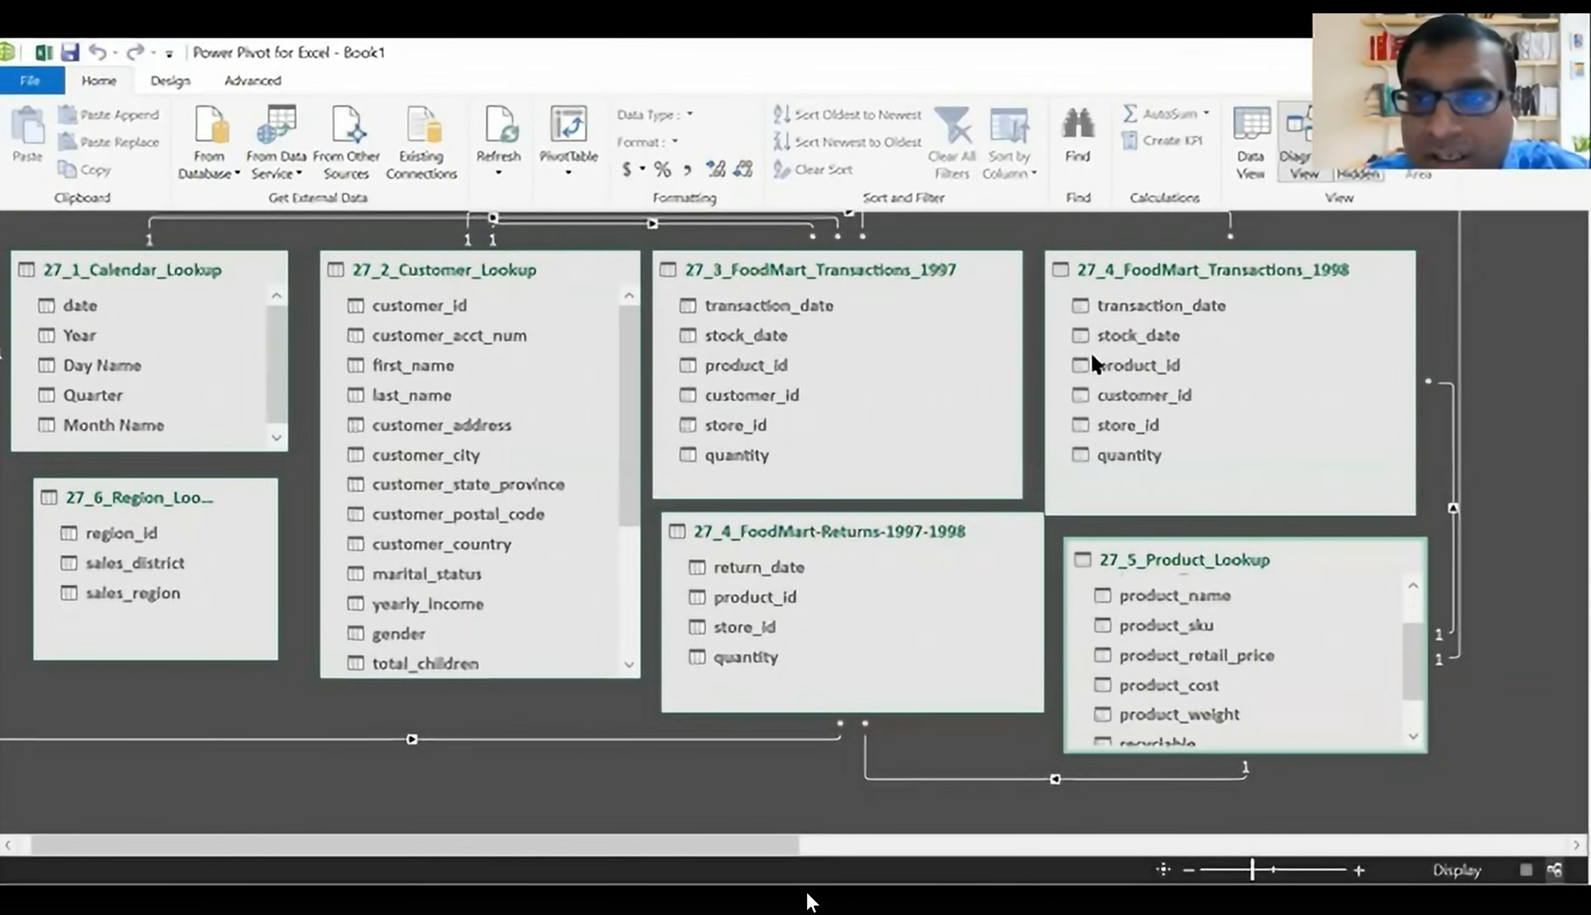
key("alt+Tab")
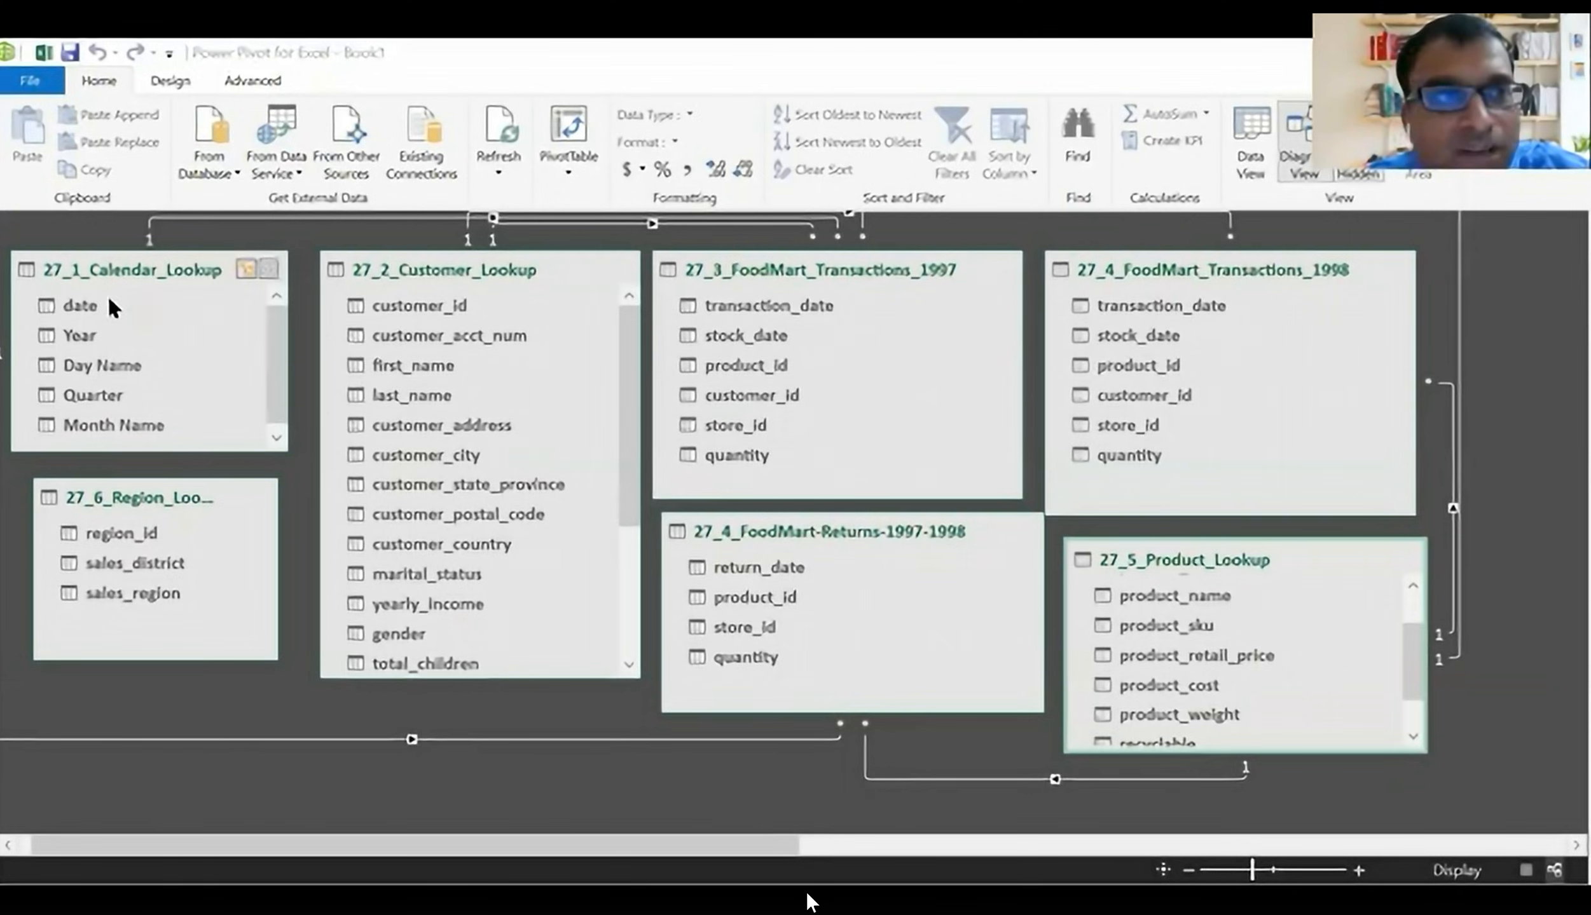
left_click_drag(92, 308, 1119, 335)
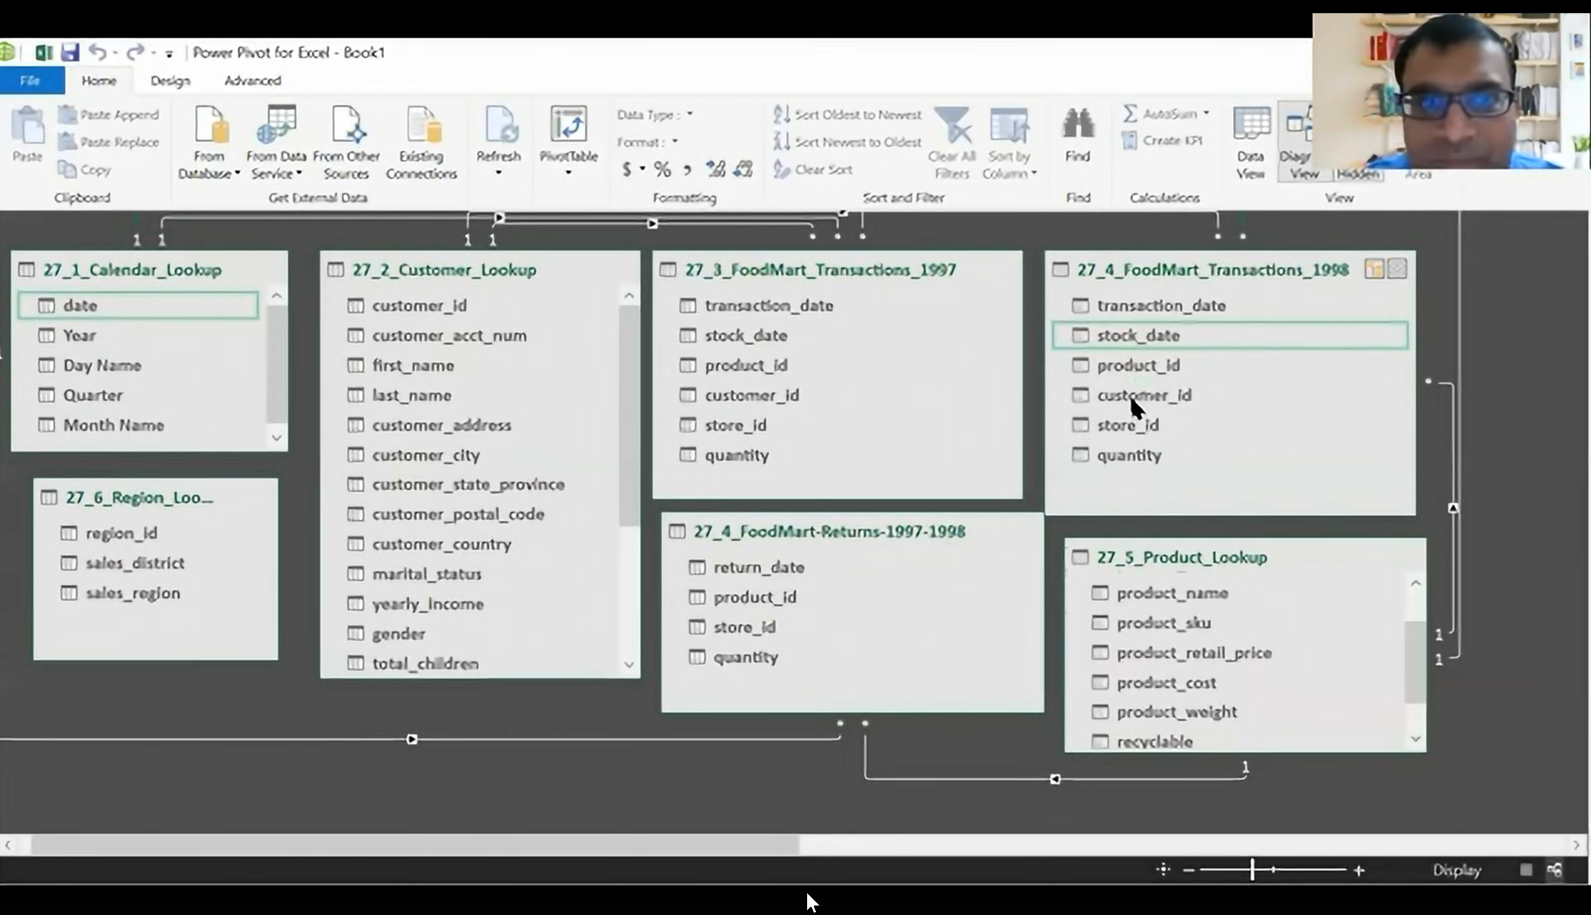
- Try to relate store_id in 27_3_FoodMart_Transactions_1997 to store_id in 27_4_FoodMart_Transactions_1998
left_click(749, 420)
left_click_drag(750, 421, 1118, 430)
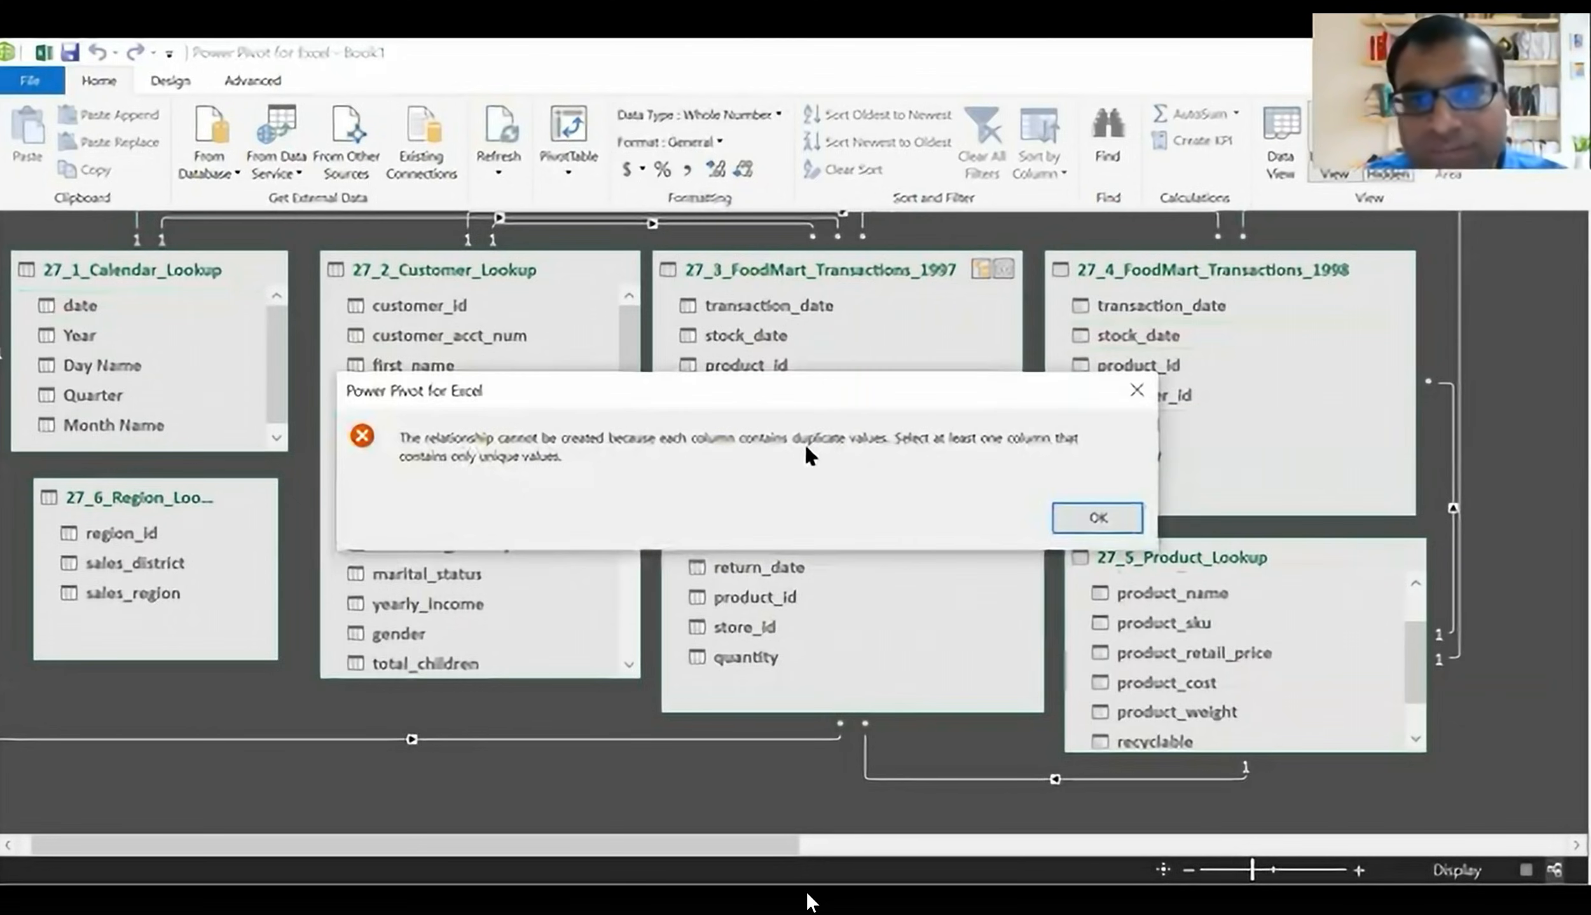
left_click(1088, 518)
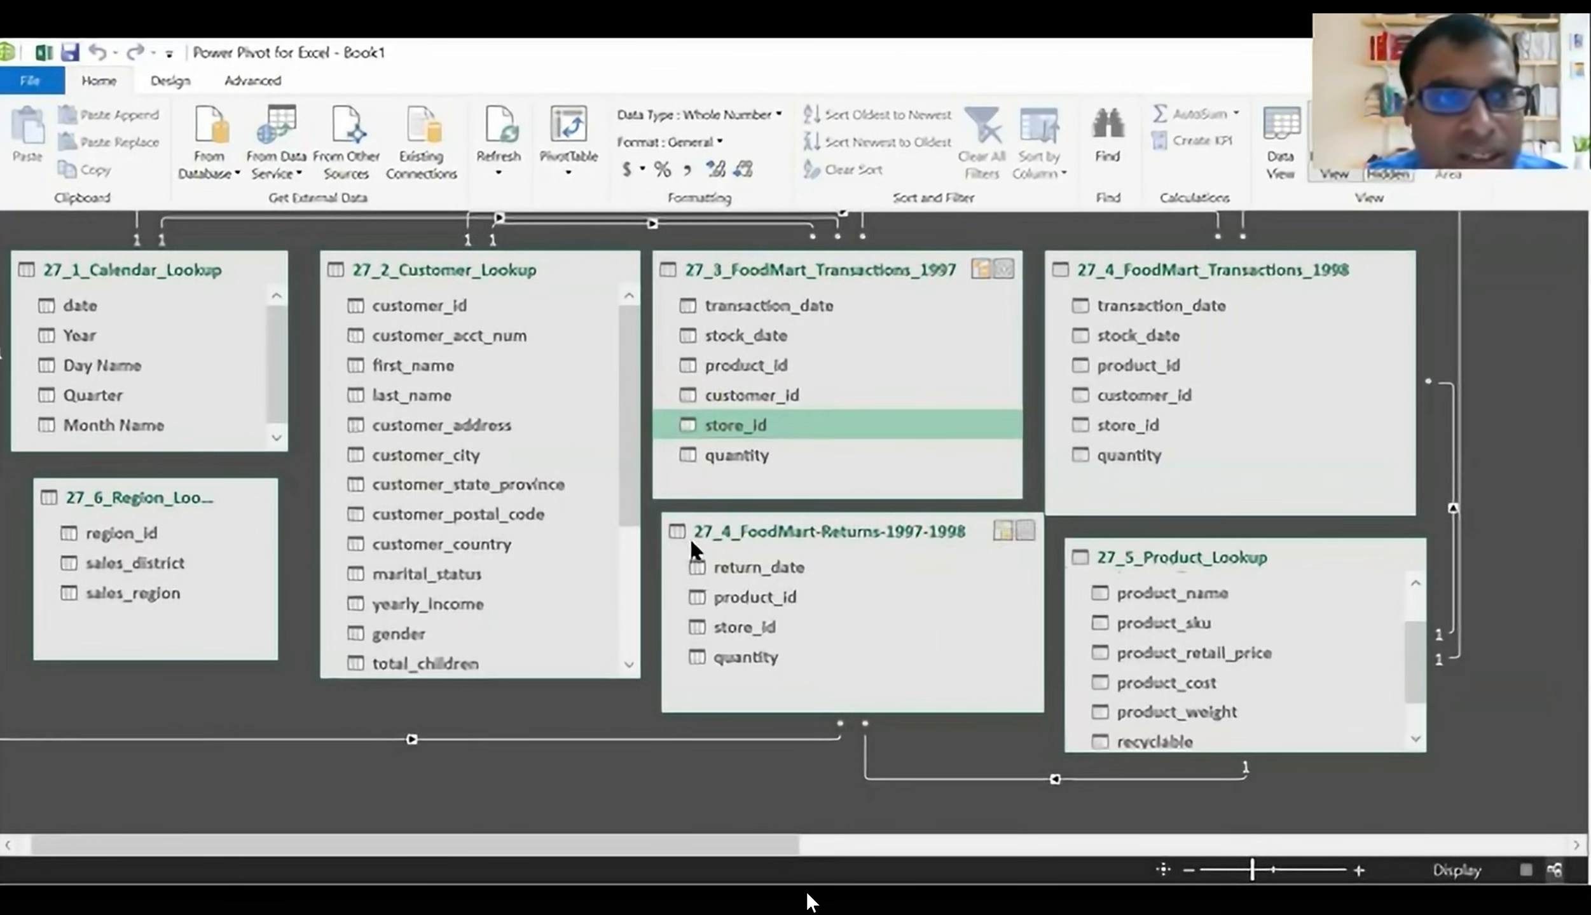
scroll(471, 566, "down", 3)
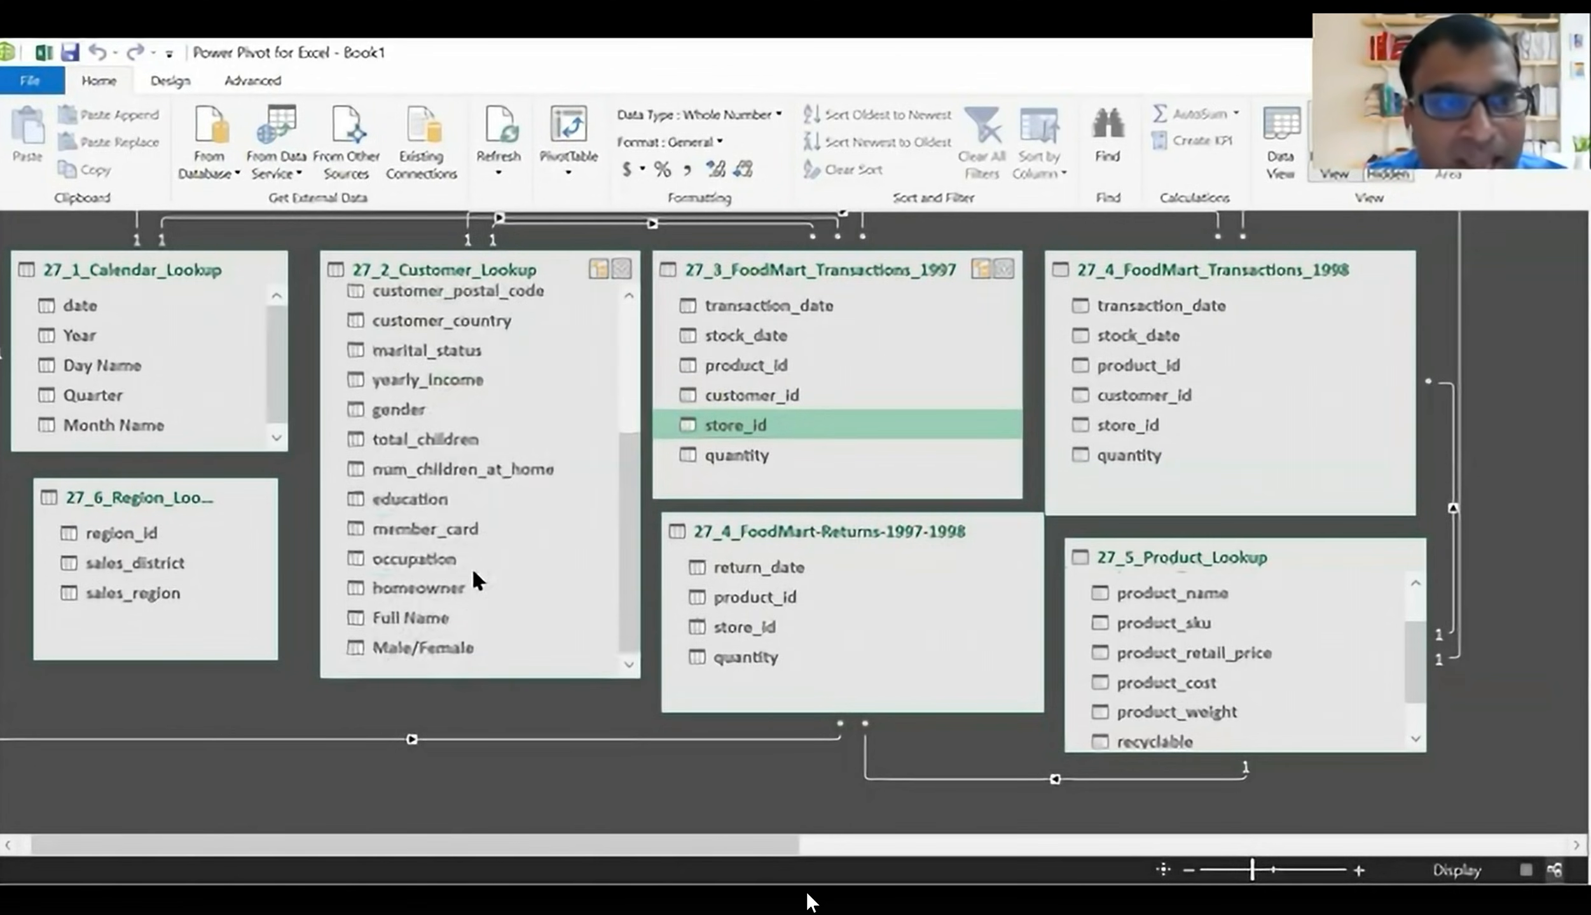
scroll(474, 572, "up", 3)
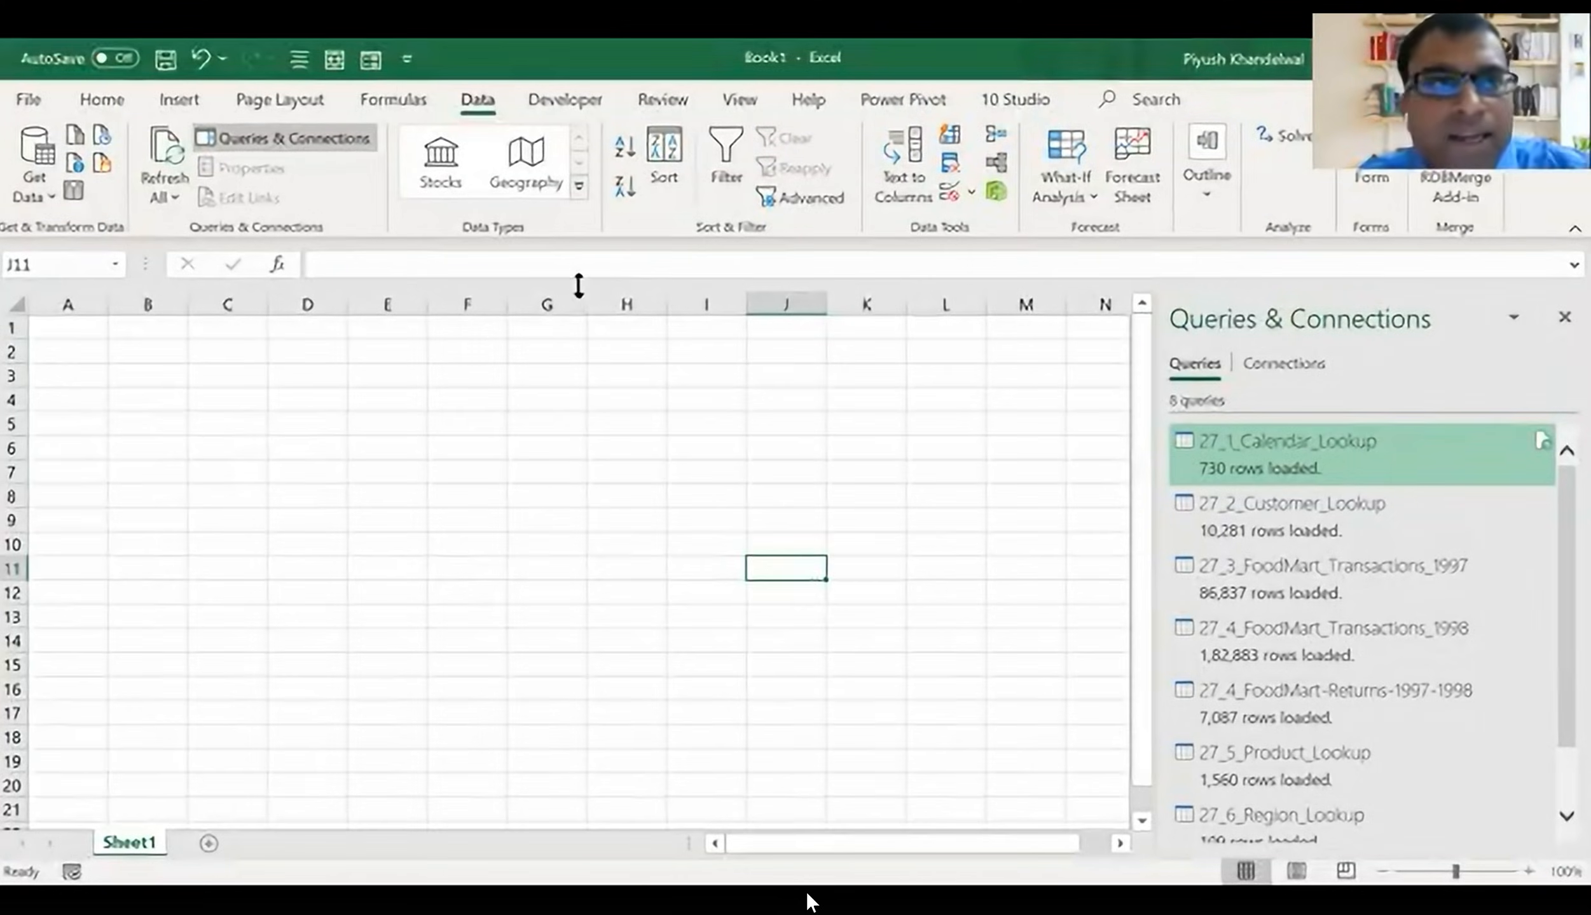
left_click(280, 378)
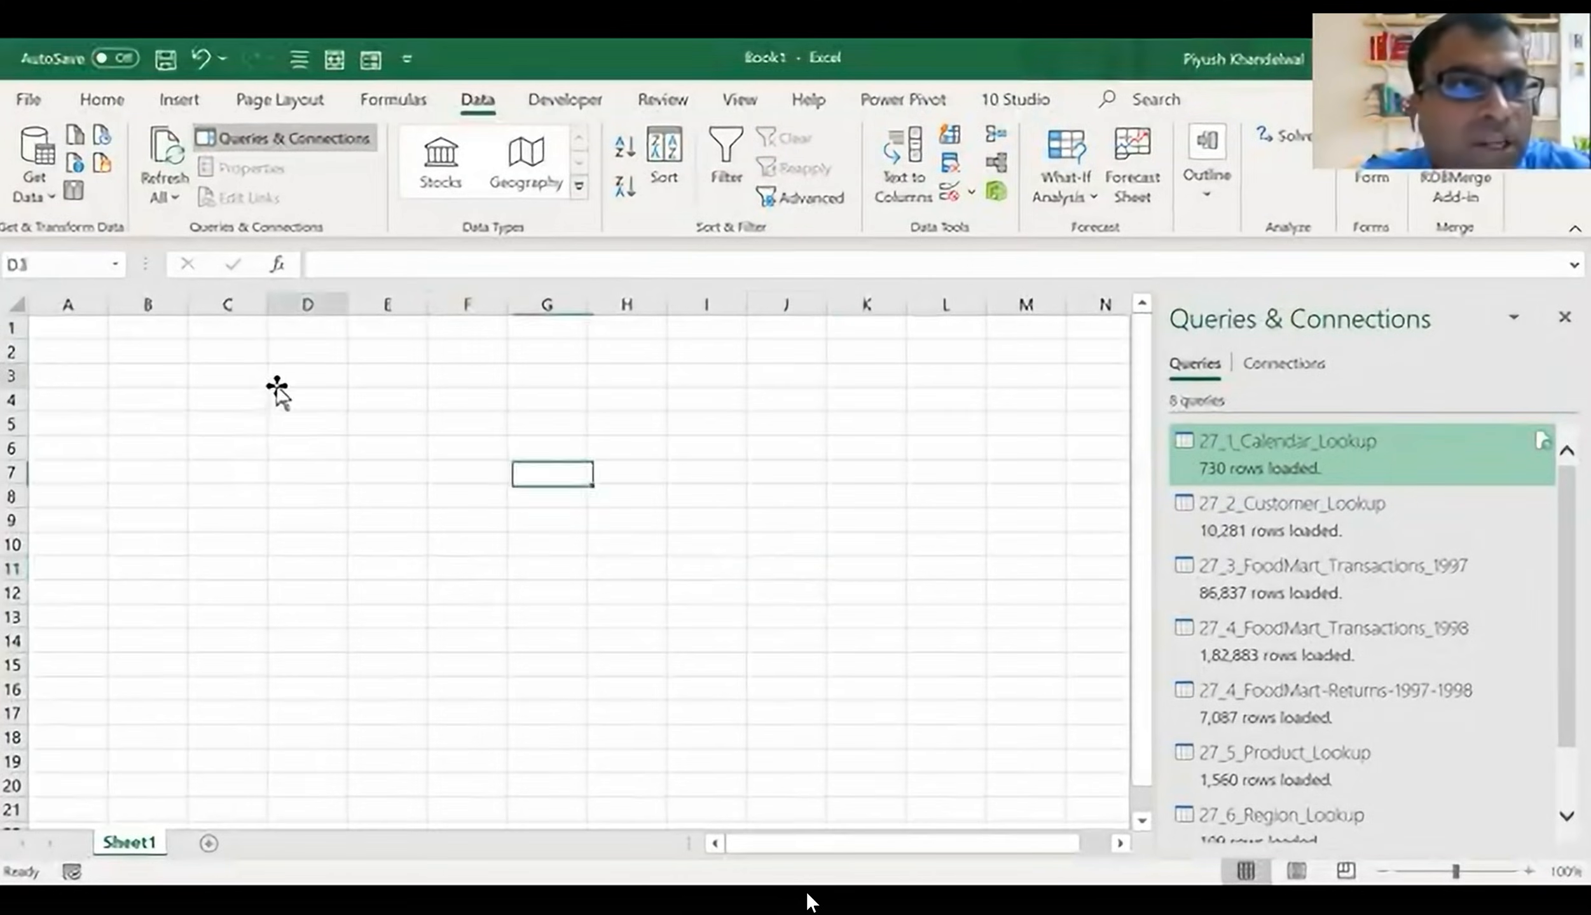